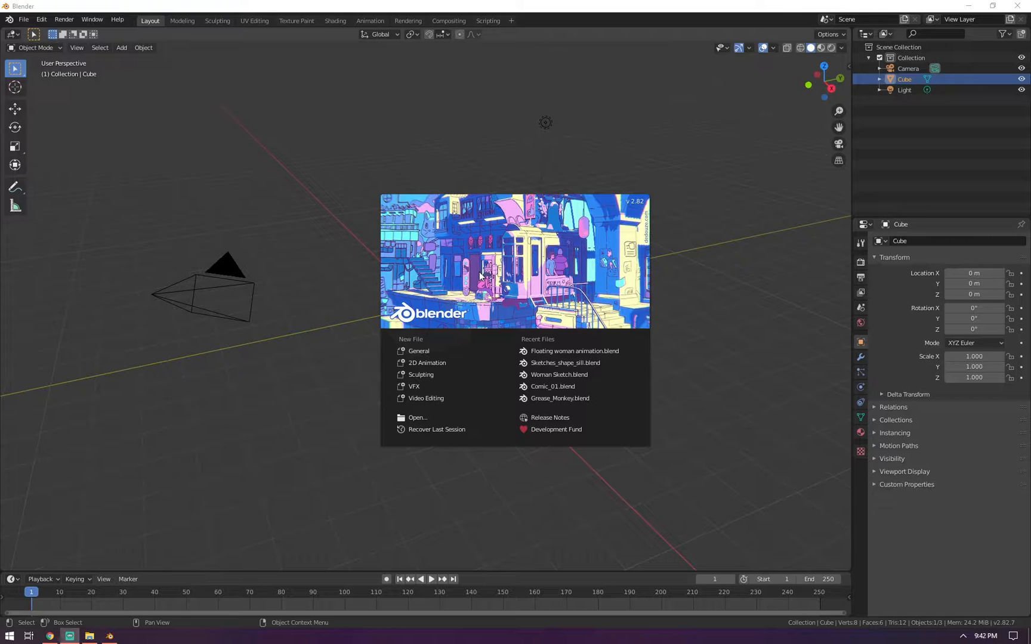
# Switch to the browser and look through the Blender demo files page, from splash screens to EEVEE, Grease Pencil and Physics
pyautogui.click(50, 636)
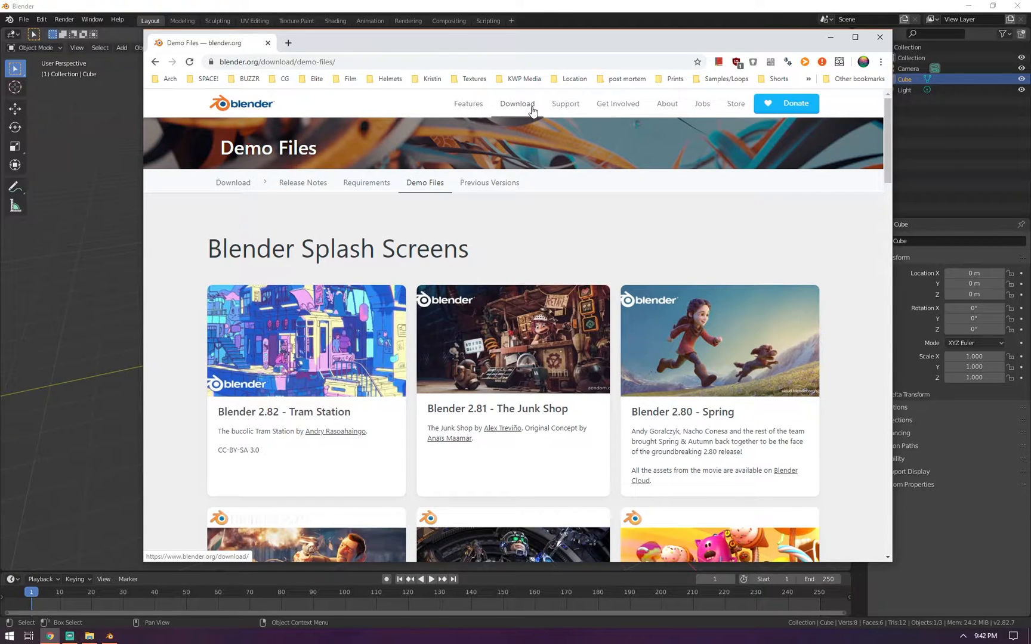
pyautogui.scroll(-1, 364, 263)
pyautogui.scroll(1, 382, 257)
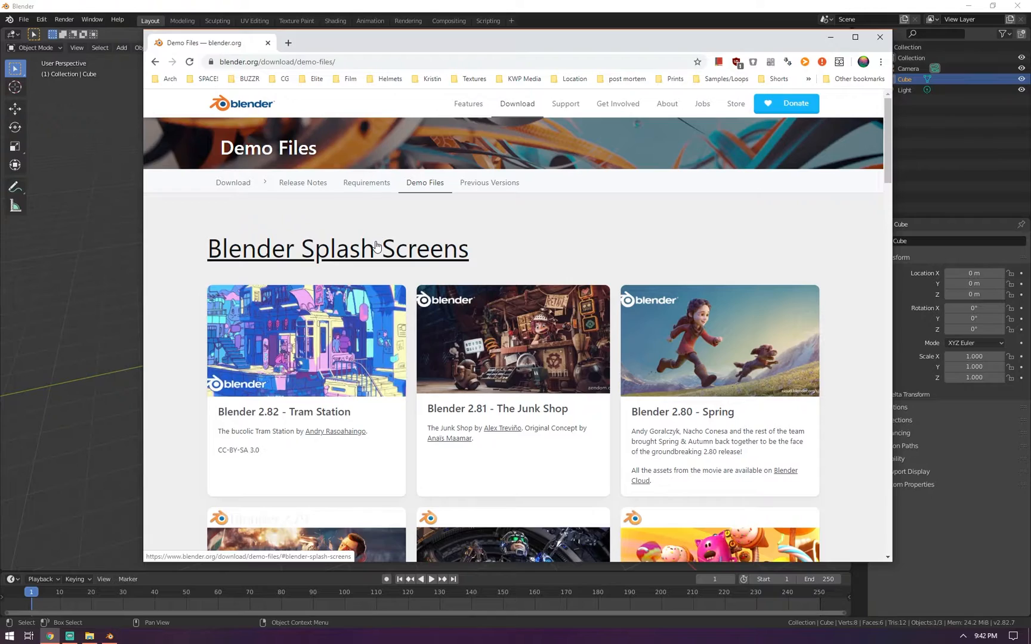
pyautogui.scroll(-7, 375, 246)
pyautogui.scroll(3, 403, 275)
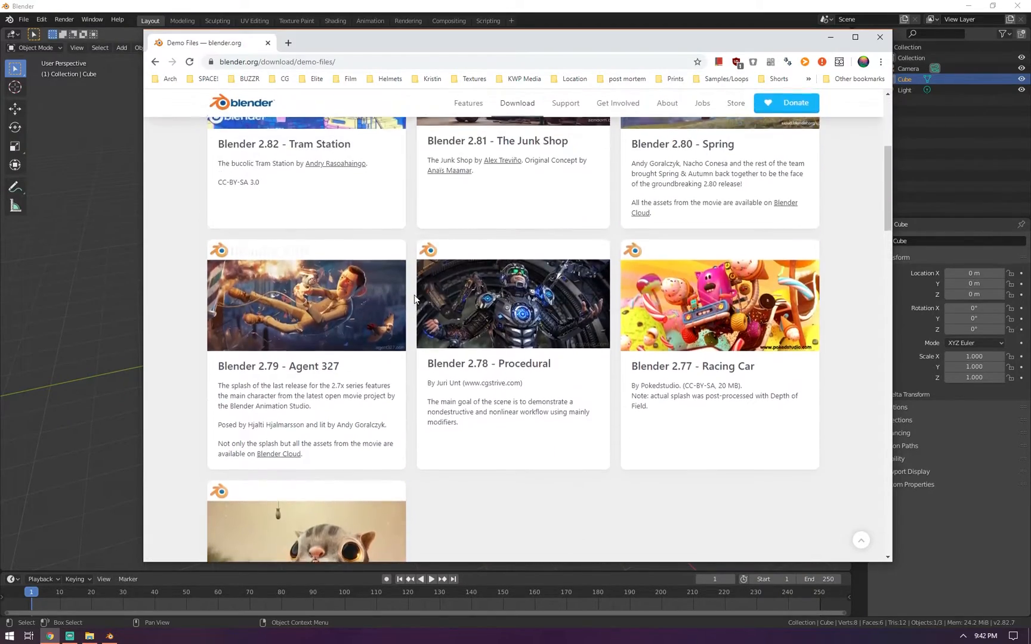
pyautogui.scroll(-8, 414, 294)
pyautogui.scroll(-3, 416, 285)
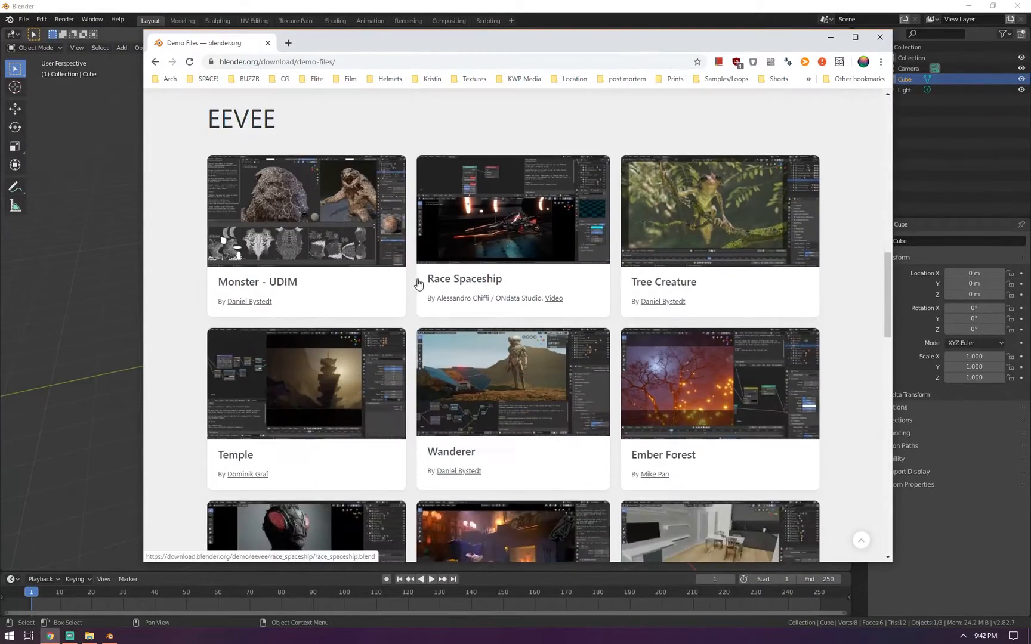
pyautogui.scroll(-15, 418, 284)
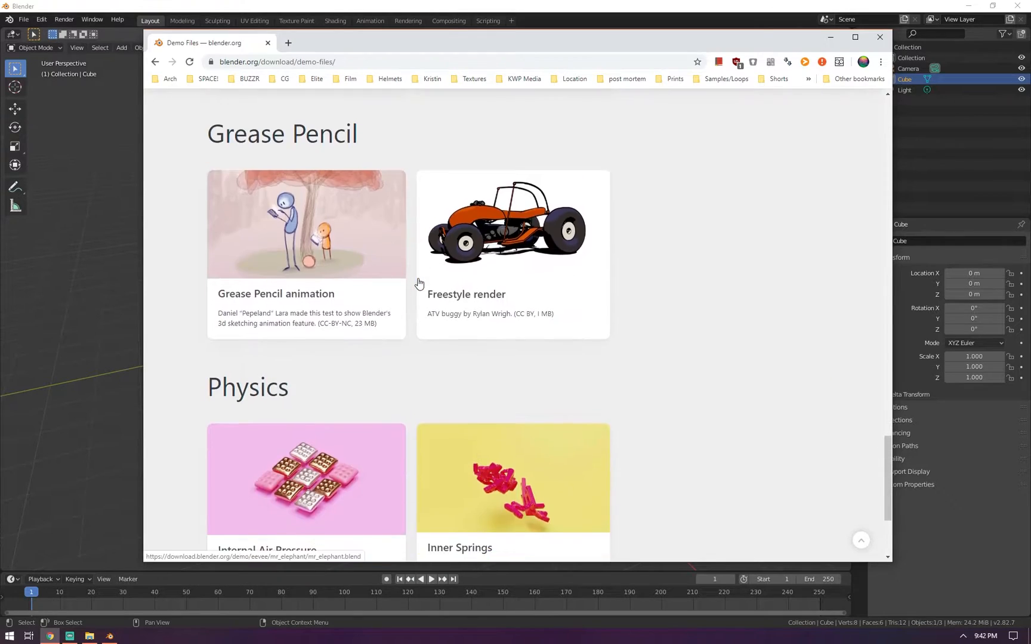
pyautogui.scroll(-3, 418, 284)
pyautogui.scroll(12, 419, 281)
pyautogui.scroll(10, 422, 281)
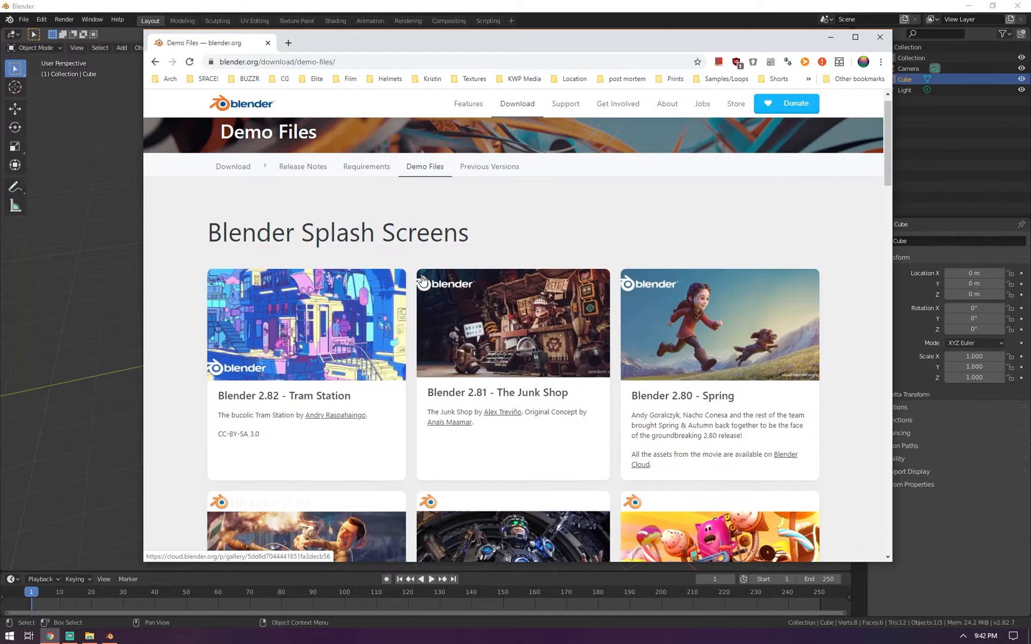
pyautogui.scroll(1, 422, 279)
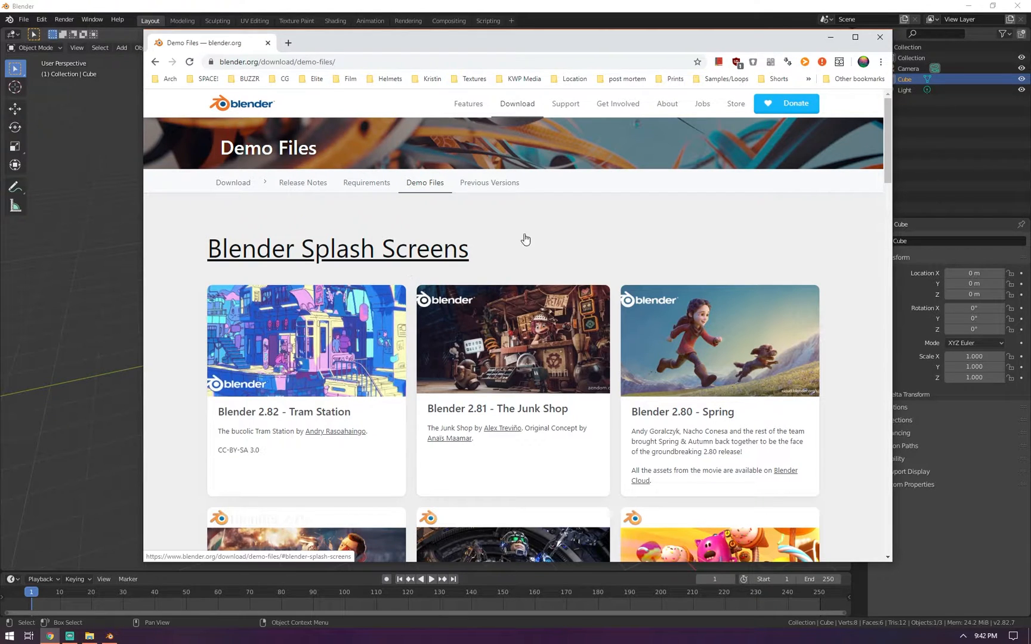
pyautogui.scroll(-4, 525, 237)
pyautogui.scroll(-3, 531, 232)
pyautogui.scroll(3, 575, 250)
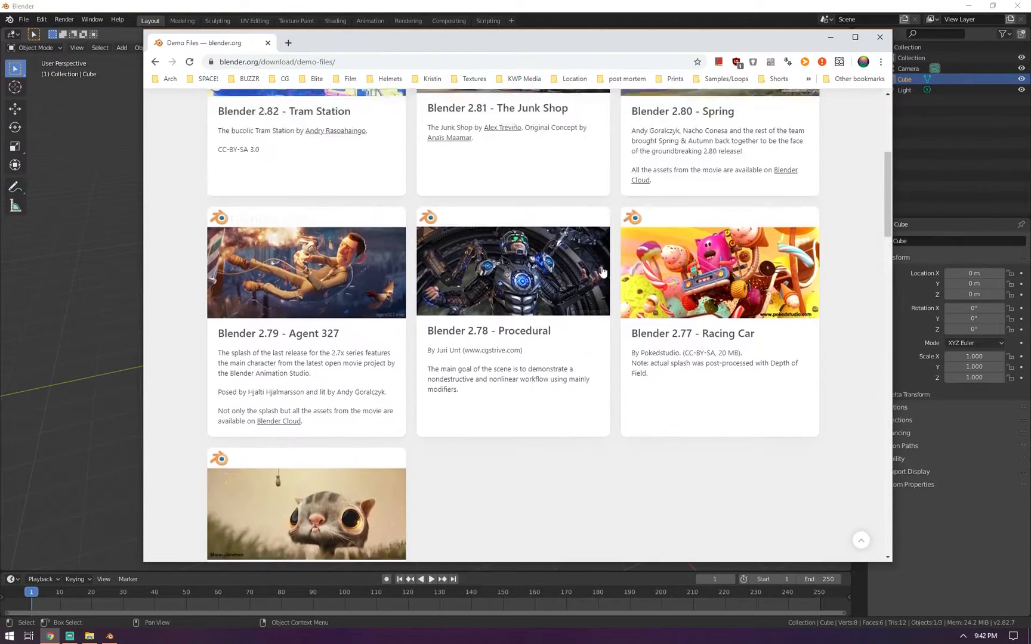
pyautogui.scroll(3, 660, 220)
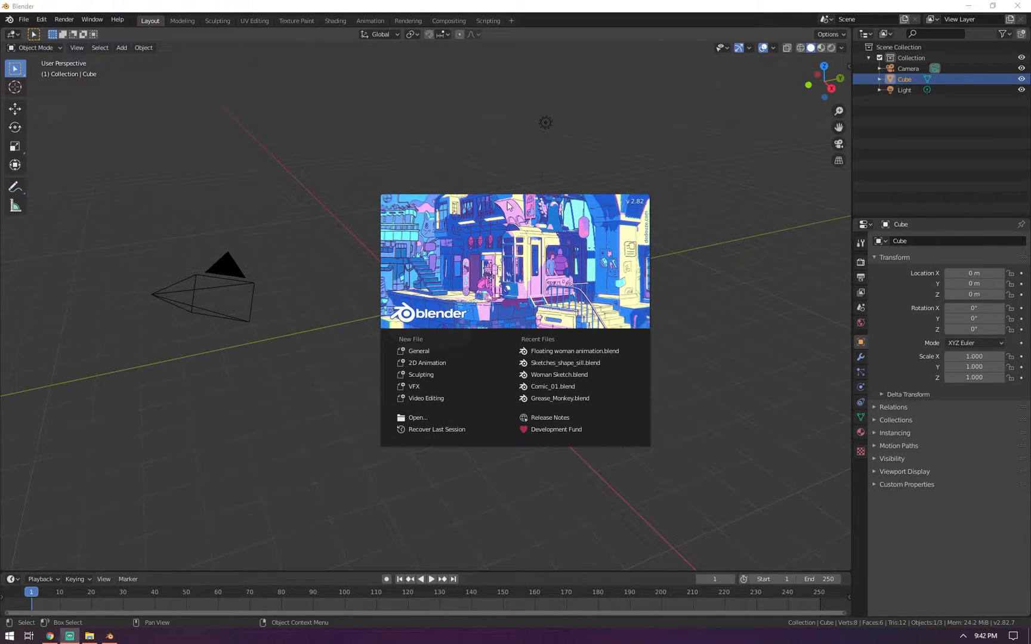
# Return to Blender, dismiss the splash screen and enable the Screencast Keys display
pyautogui.click(535, 222)
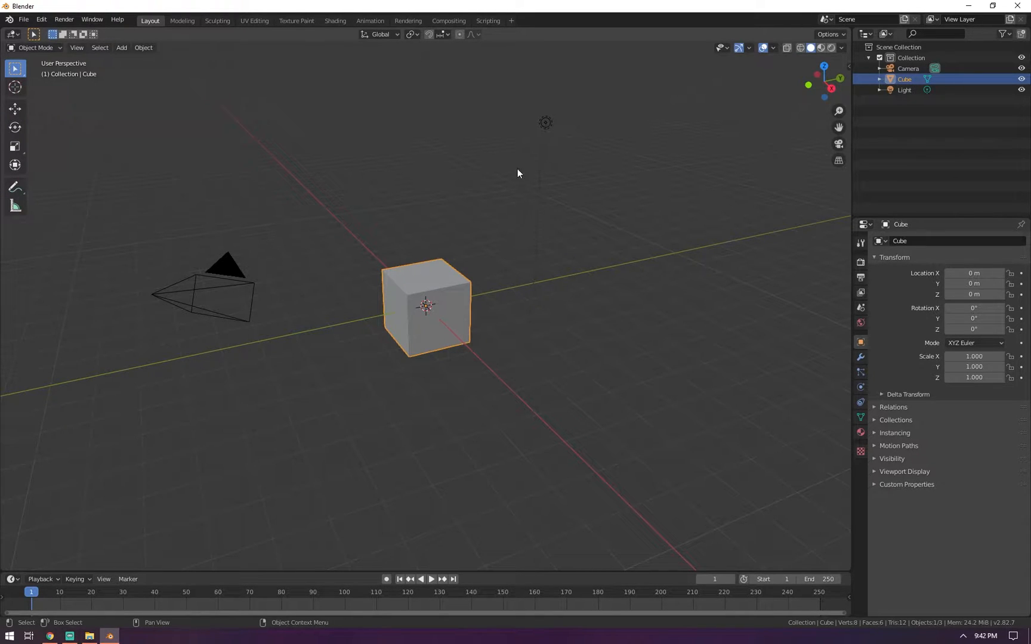
pyautogui.press('n')
pyautogui.click(845, 143)
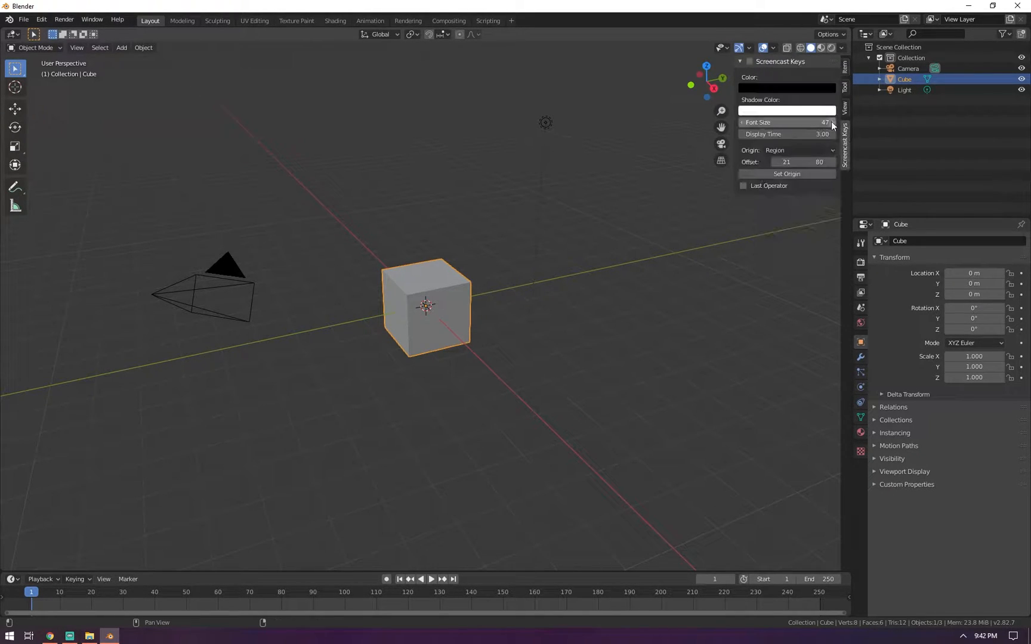
pyautogui.click(750, 61)
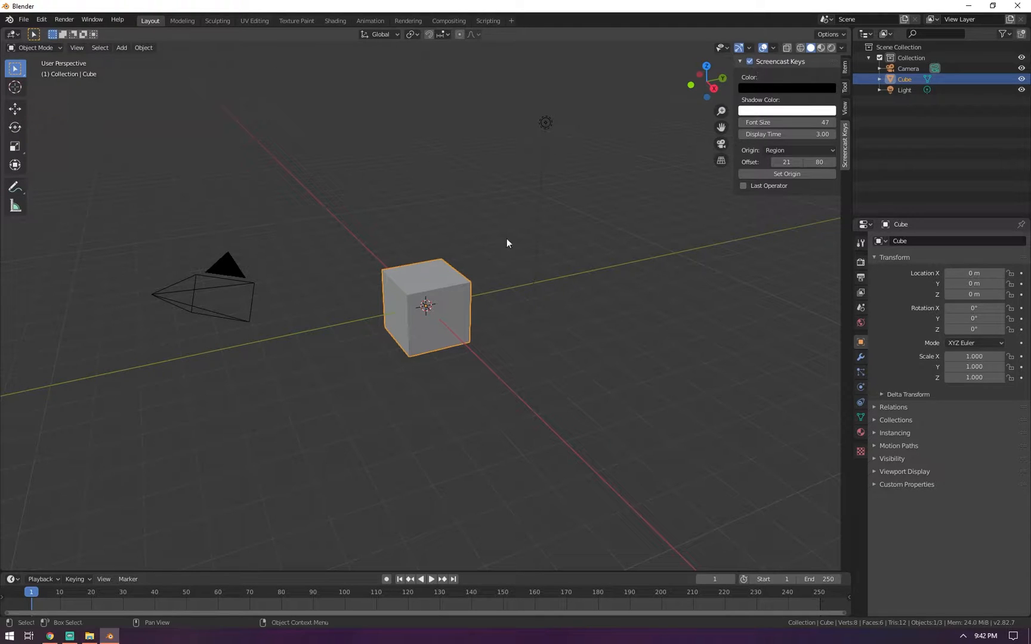
pyautogui.press('n')
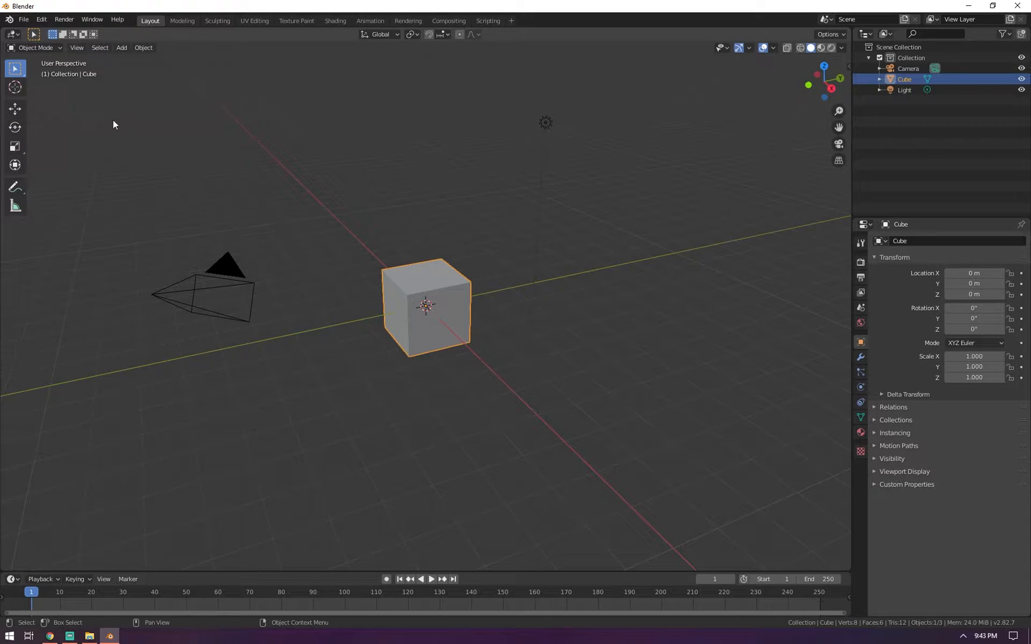
# Create a new file from the 2D Animation template
pyautogui.click(23, 20)
pyautogui.moveTo(41, 31)
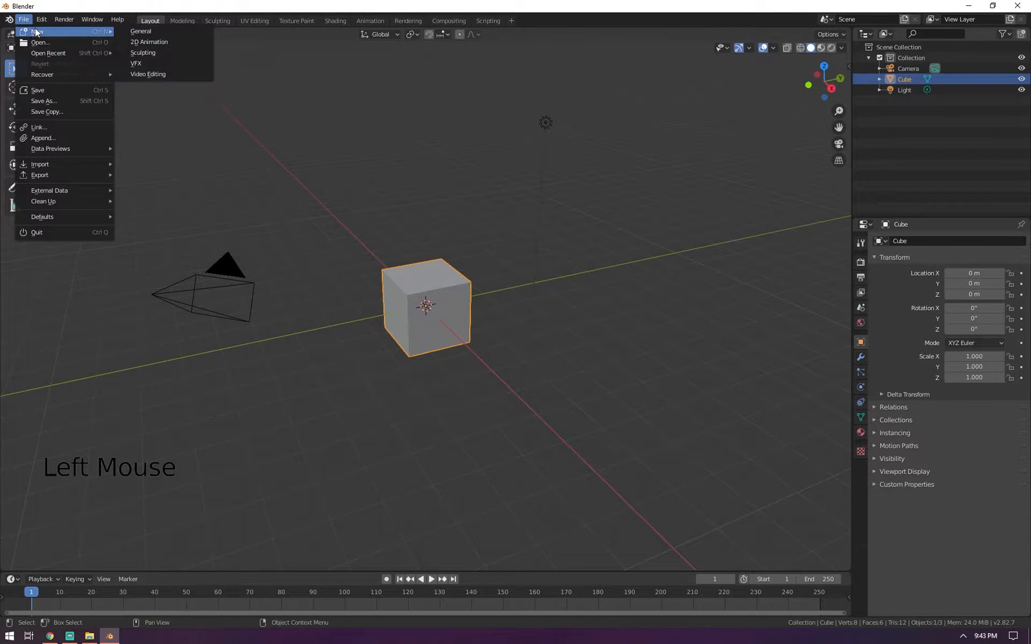
pyautogui.click(168, 42)
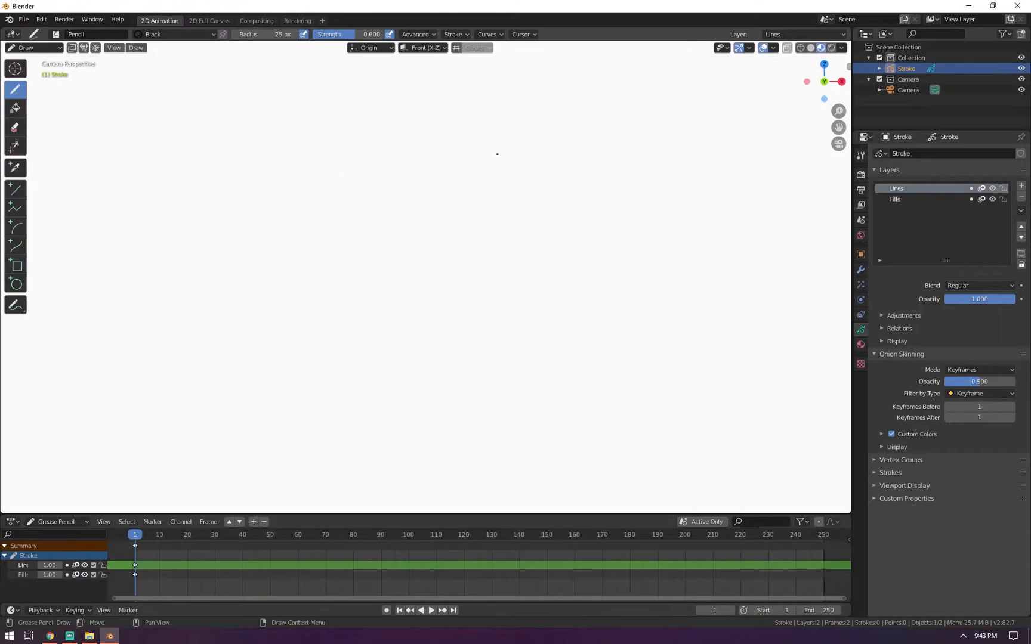
# Draw two freehand test strokes across the canvas with the Pencil brush
pyautogui.moveTo(335, 95)
pyautogui.mouseDown()
pyautogui.moveTo(396, 134)
pyautogui.moveTo(568, 368)
pyautogui.mouseUp()
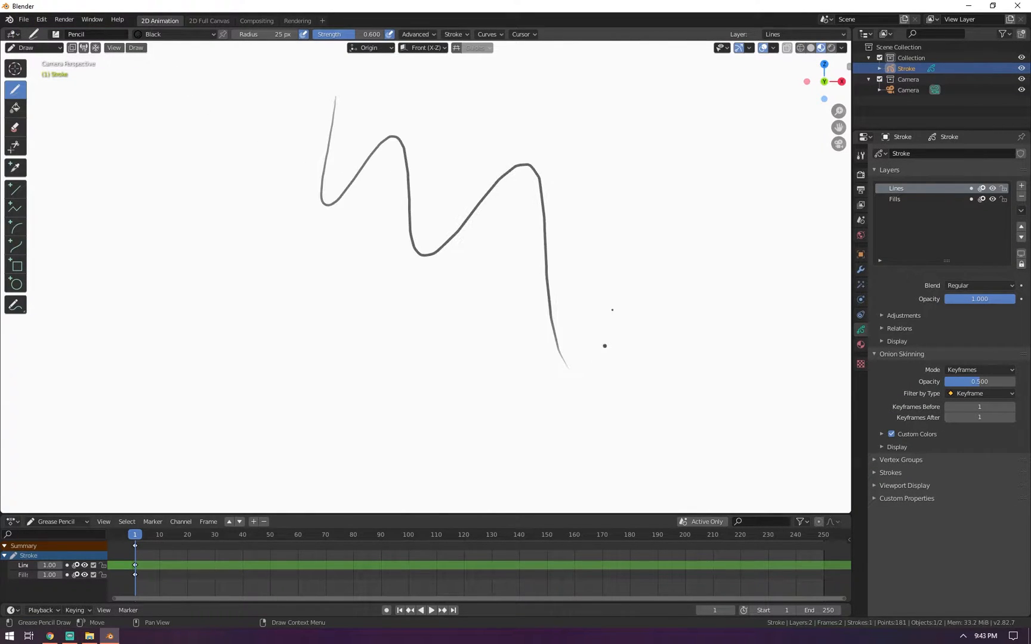
pyautogui.moveTo(266, 191)
pyautogui.mouseDown()
pyautogui.moveTo(398, 350)
pyautogui.moveTo(625, 353)
pyautogui.mouseUp()
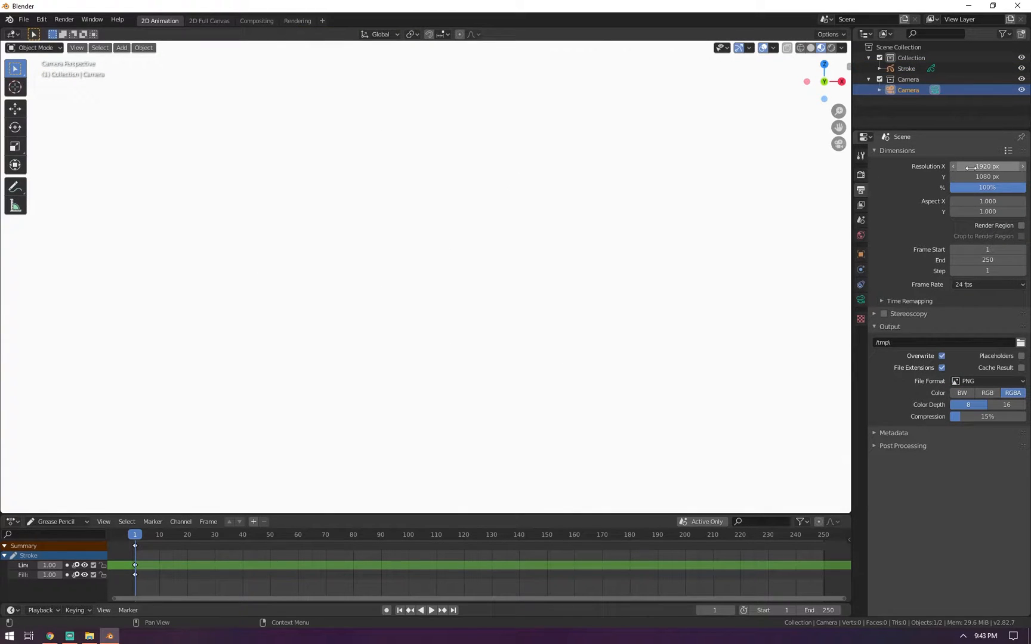
# Set the output's horizontal resolution to 1080 px to make the camera frame square
pyautogui.click(968, 168)
pyautogui.write('1080')
pyautogui.press('Return')
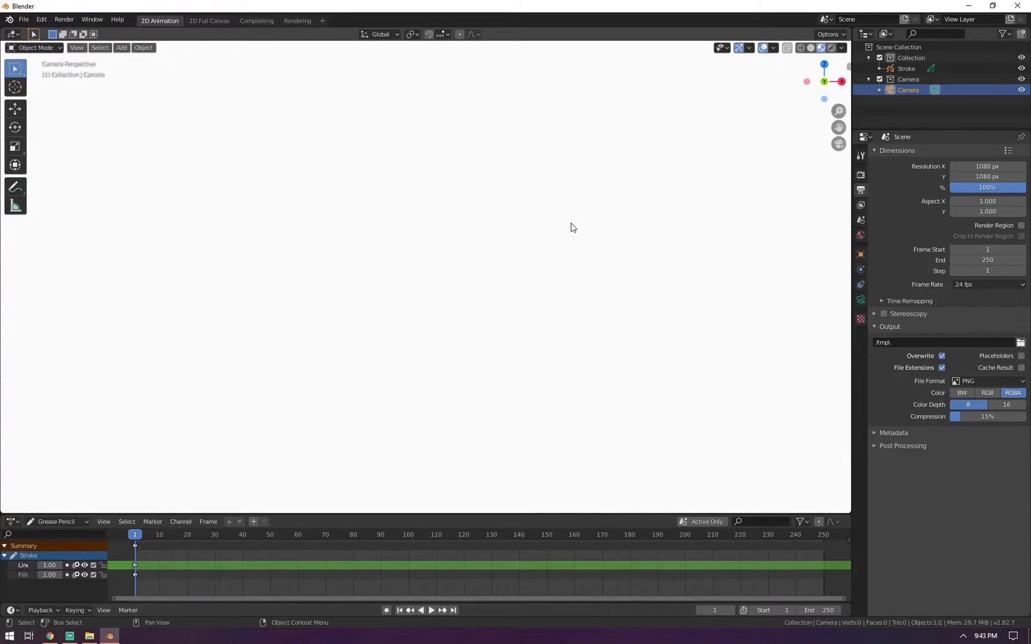
pyautogui.press('Home')
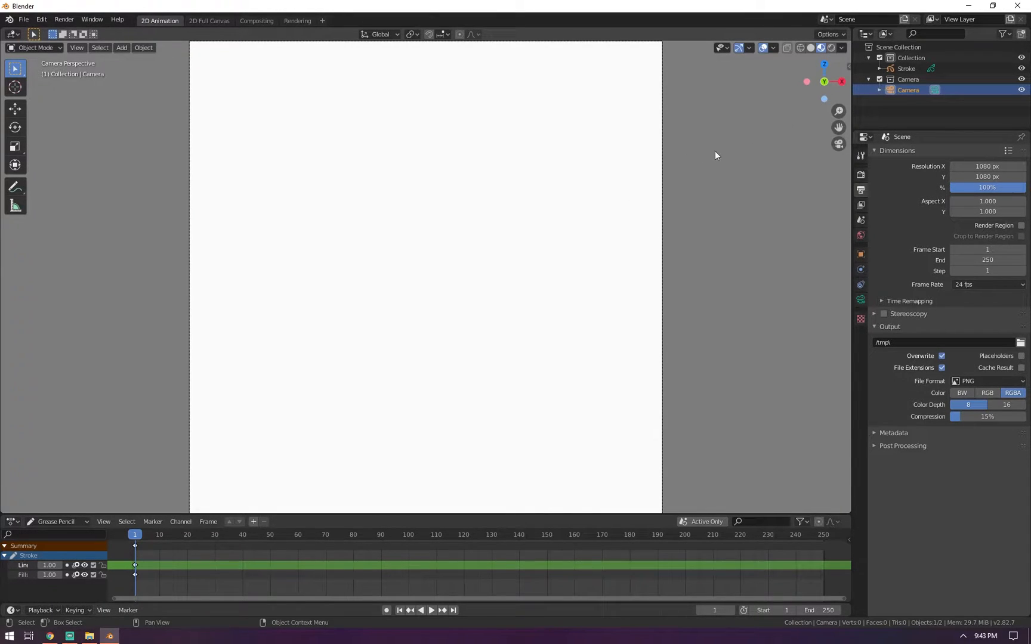
# Restart the Screencast Keys display in the new 2D Animation file
pyautogui.press('n')
pyautogui.click(845, 137)
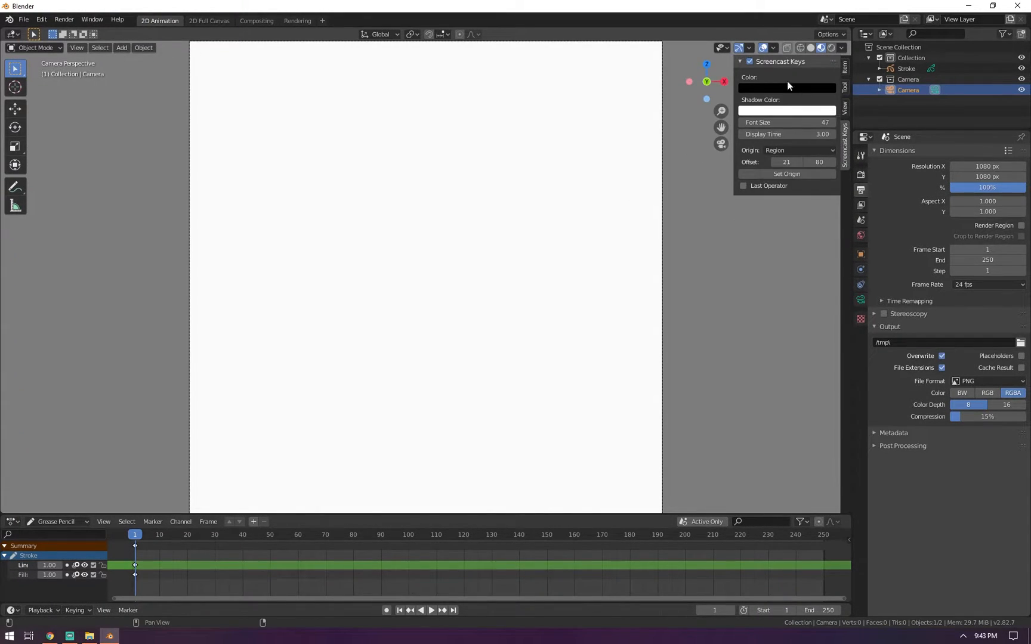
pyautogui.click(750, 65)
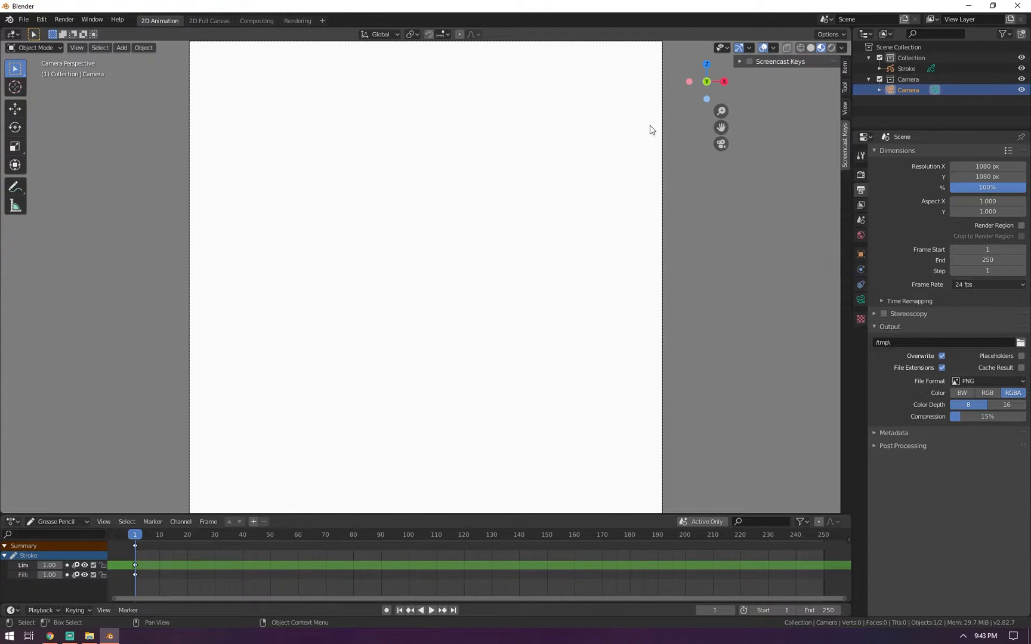
pyautogui.press('n')
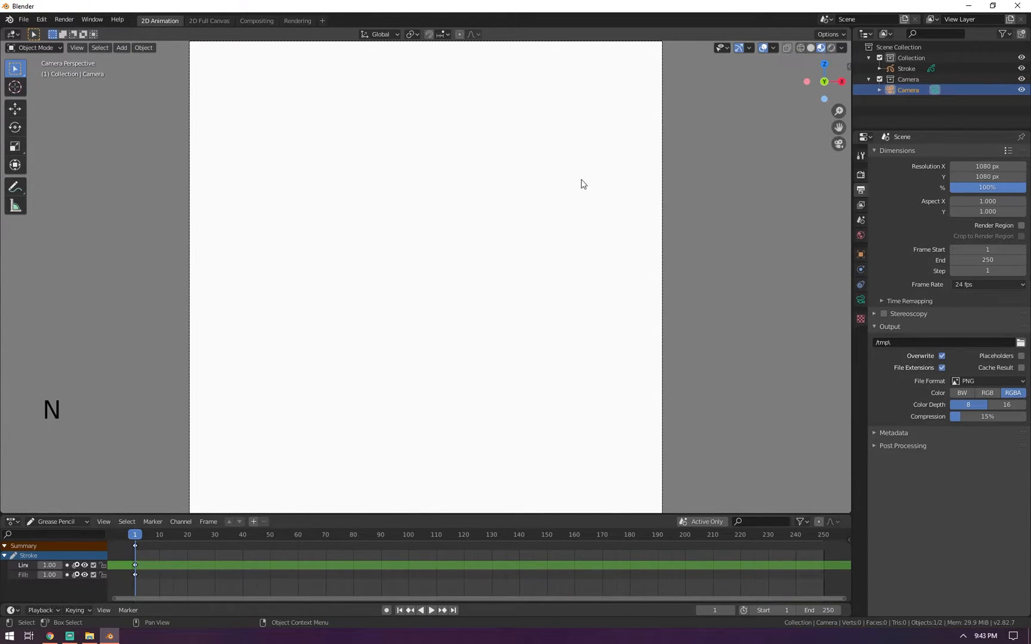
pyautogui.click(954, 176)
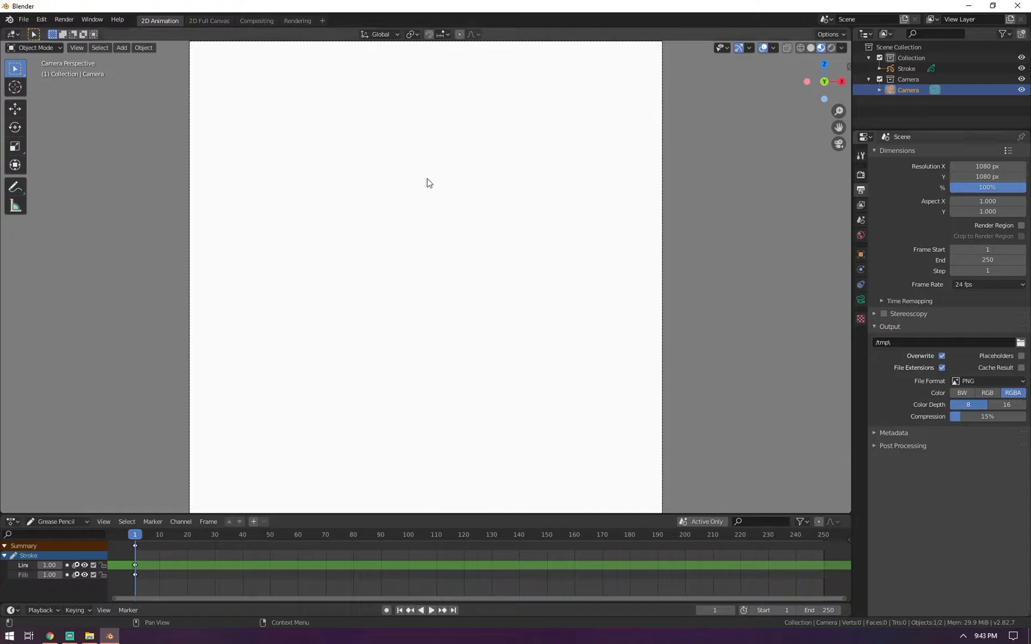
pyautogui.scroll(5, 479, 224)
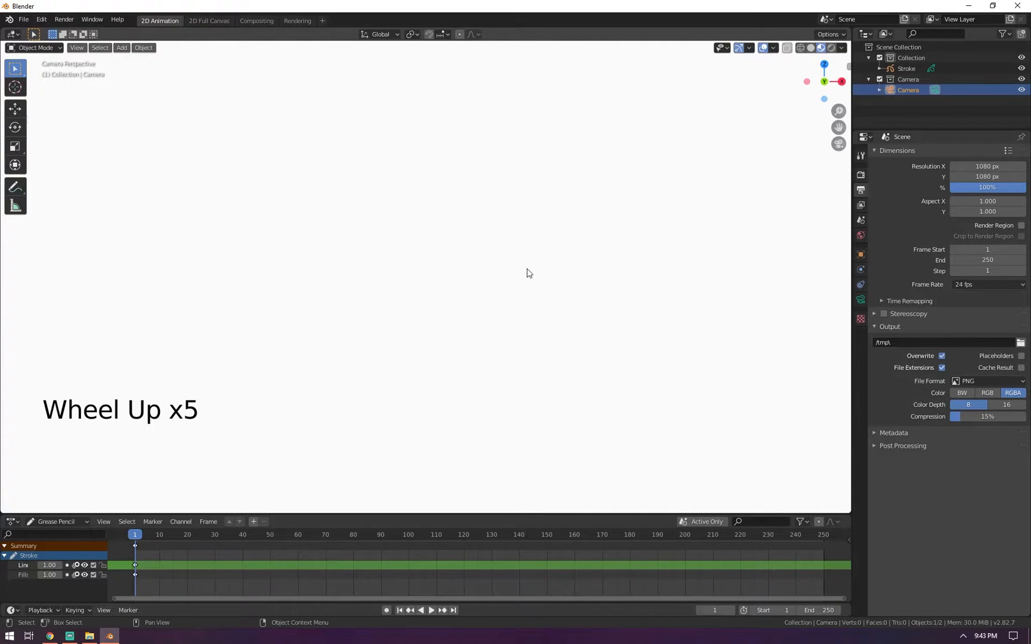
pyautogui.press('Home')
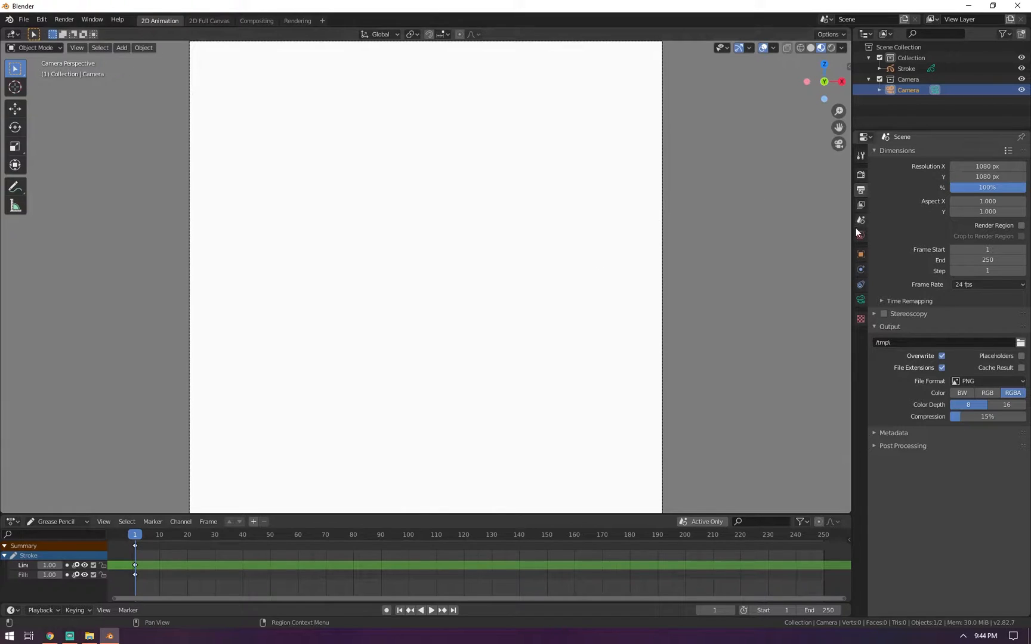
# Select the Stroke object and switch it to Draw mode
pyautogui.click(901, 66)
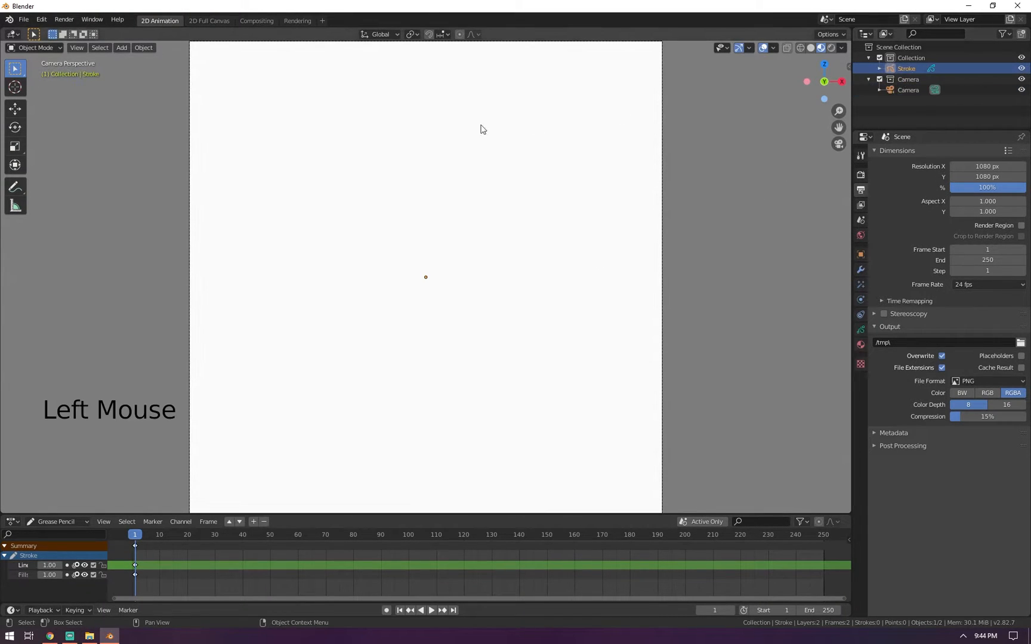
pyautogui.click(37, 48)
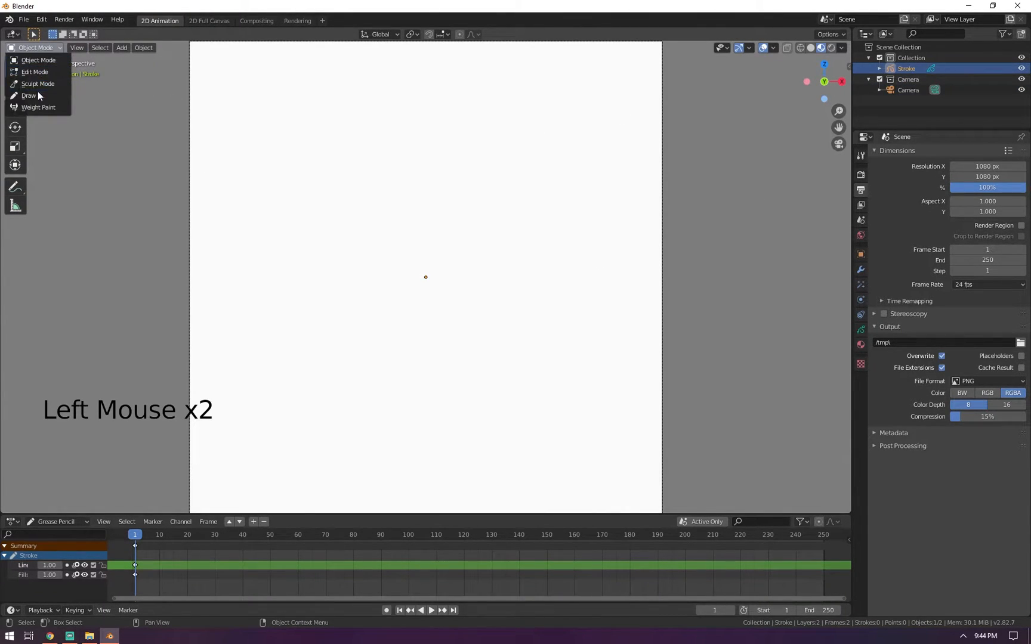
pyautogui.click(28, 96)
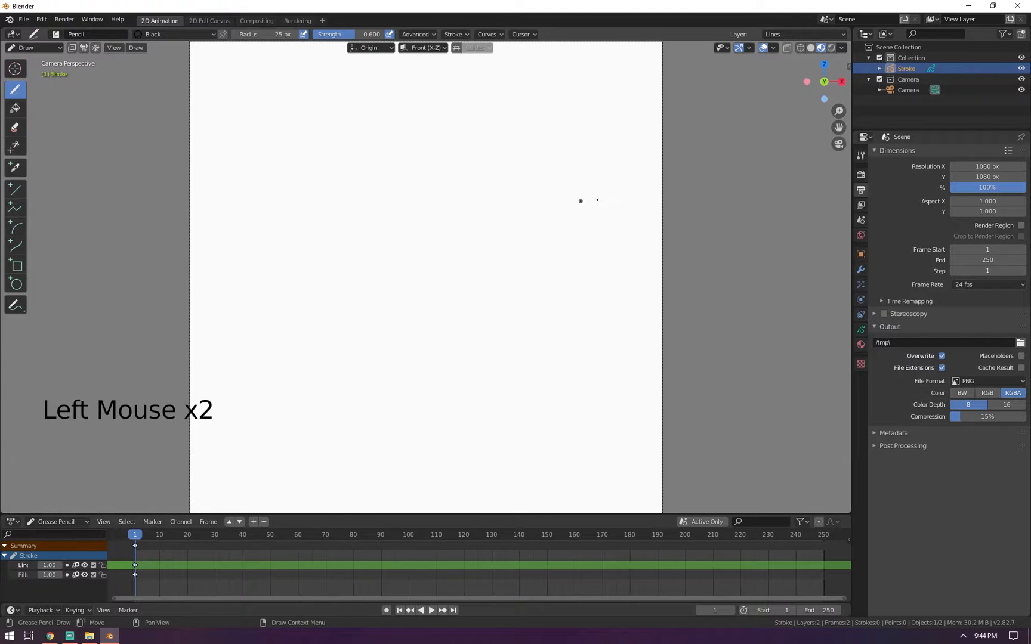
# Examine the stroke and fill settings of the Stroke object's Black, Red, Grey and Black Dots materials
pyautogui.click(861, 344)
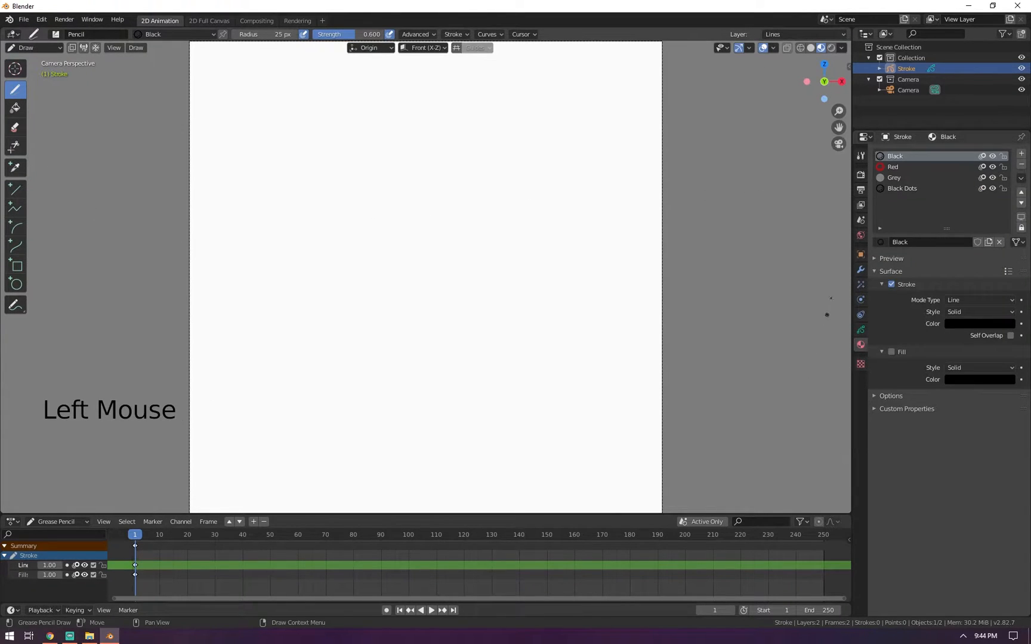
pyautogui.click(893, 168)
pyautogui.click(894, 178)
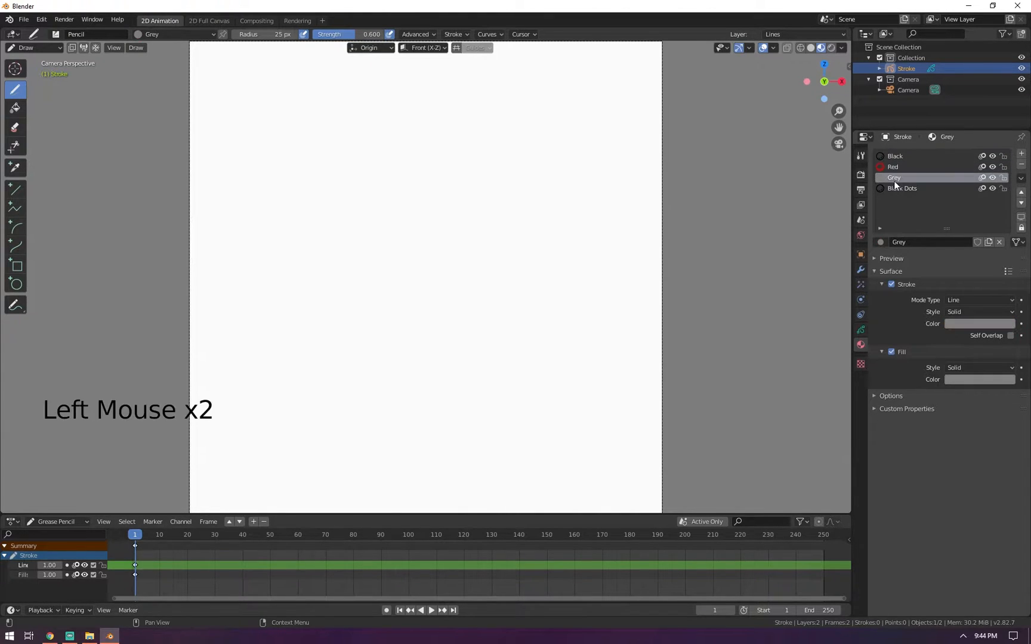
pyautogui.click(897, 189)
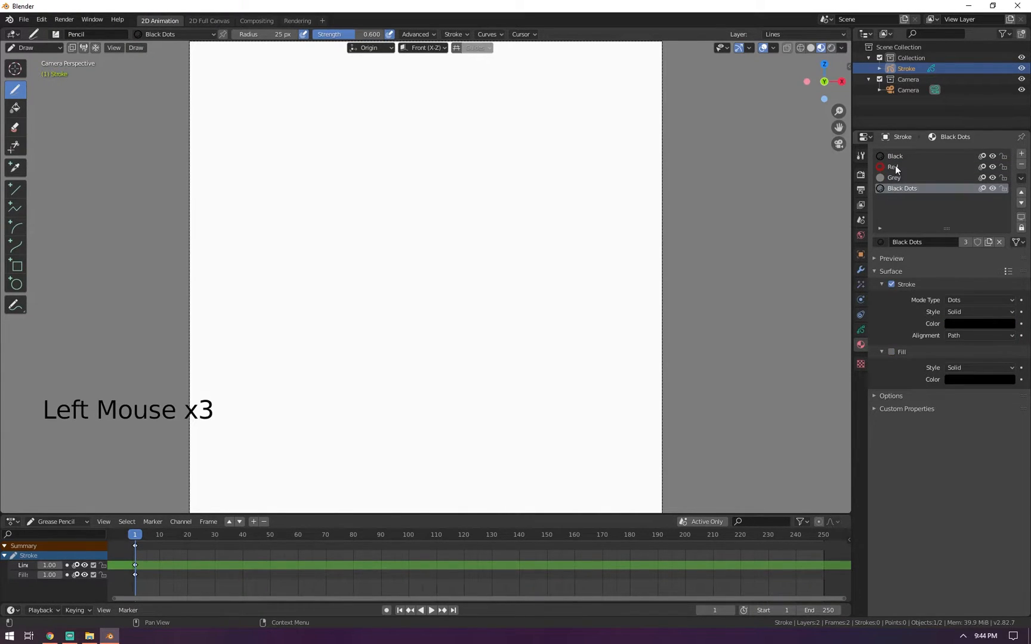
pyautogui.click(894, 158)
pyautogui.click(894, 167)
pyautogui.click(893, 178)
pyautogui.click(895, 157)
pyautogui.click(899, 166)
pyautogui.click(899, 189)
# Delete the Red, Grey and Black Dots materials from the Stroke object, keeping only Black
pyautogui.click(900, 167)
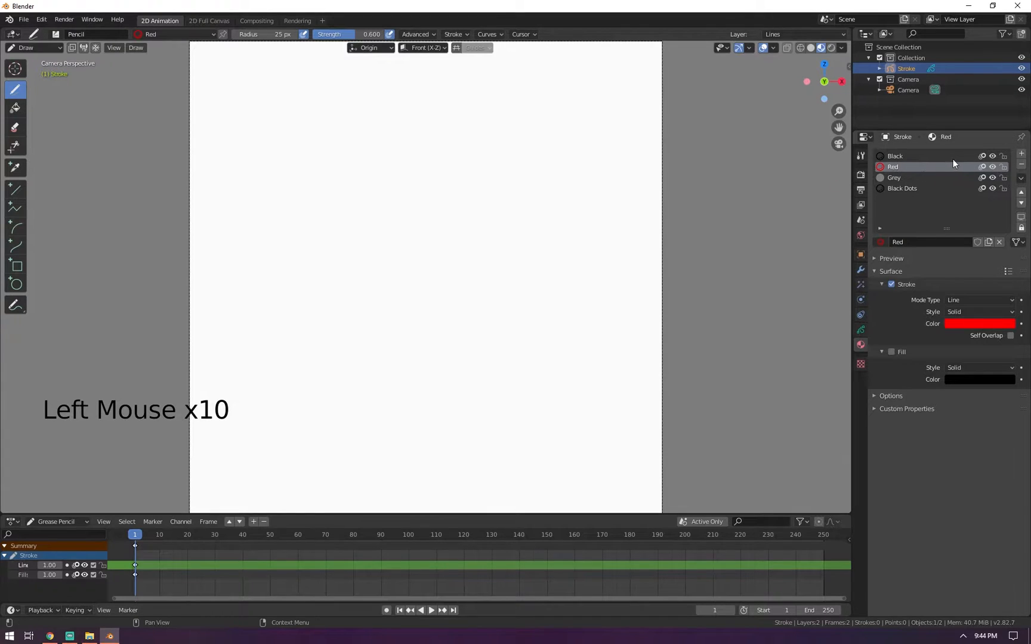
pyautogui.keyDown('shift'); pyautogui.click(1021, 164); pyautogui.keyUp('shift')
pyautogui.keyDown('shift'); pyautogui.click(1022, 164); pyautogui.keyUp('shift')
pyautogui.keyDown('shift'); pyautogui.click(1022, 165); pyautogui.keyUp('shift')
# Rename the Stroke object's Black material to S.Black
pyautogui.tripleClick(894, 157)
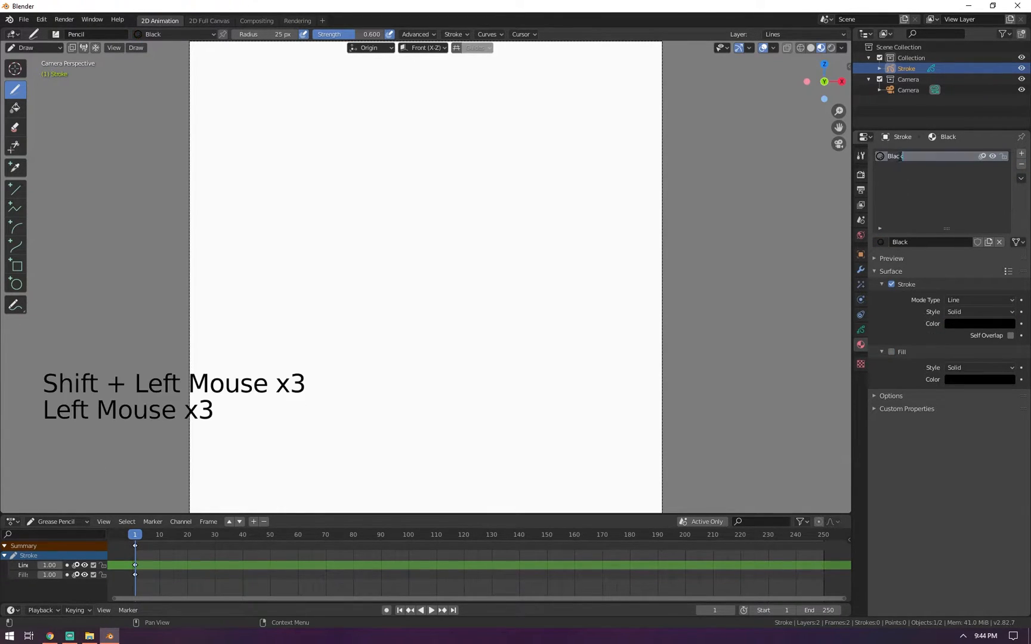
pyautogui.tripleClick(897, 157)
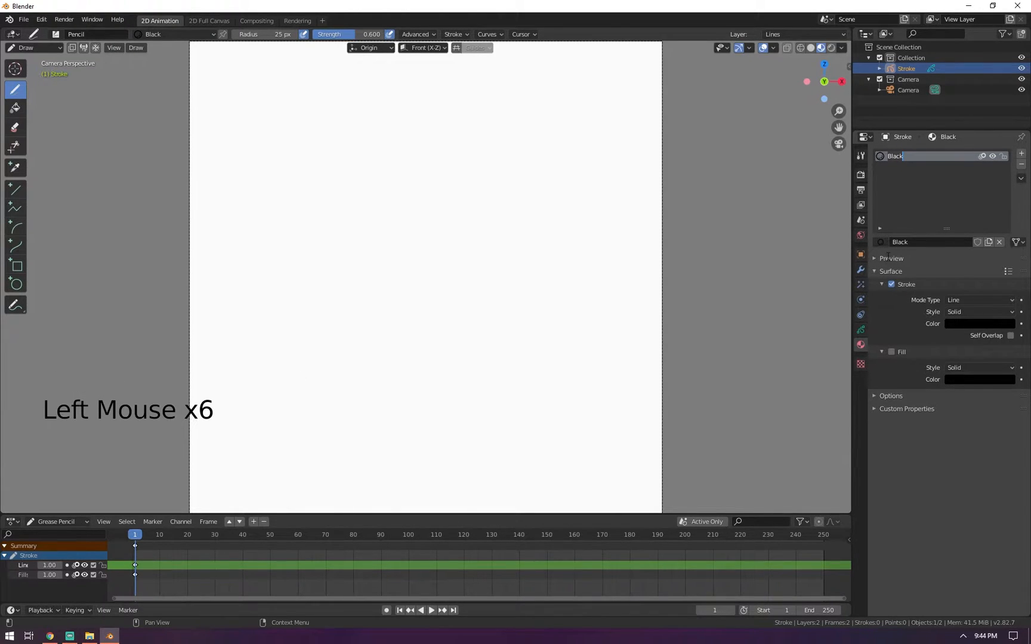
pyautogui.doubleClick(890, 156)
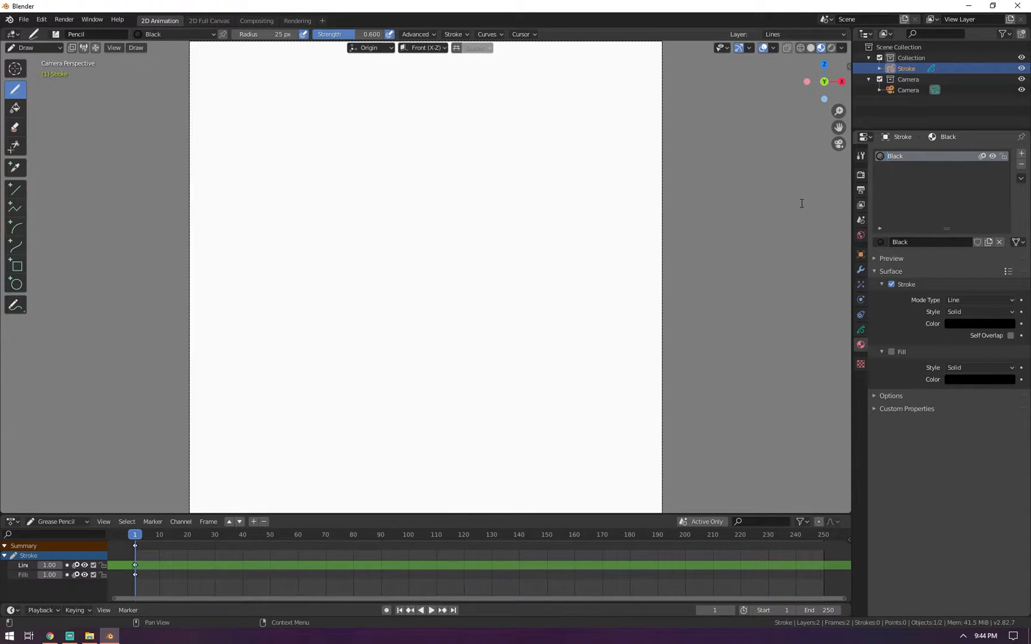
pyautogui.write('S.')
pyautogui.press('Return')
# Add a second material to the Stroke object, with its stroke disabled and its fill enabled
pyautogui.click(1021, 154)
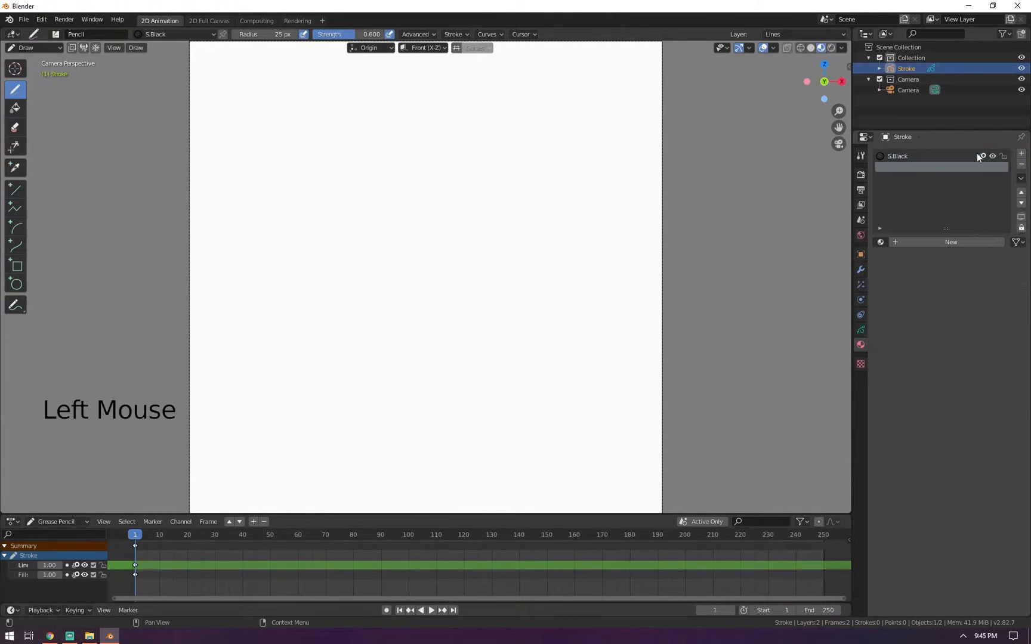
pyautogui.click(889, 167)
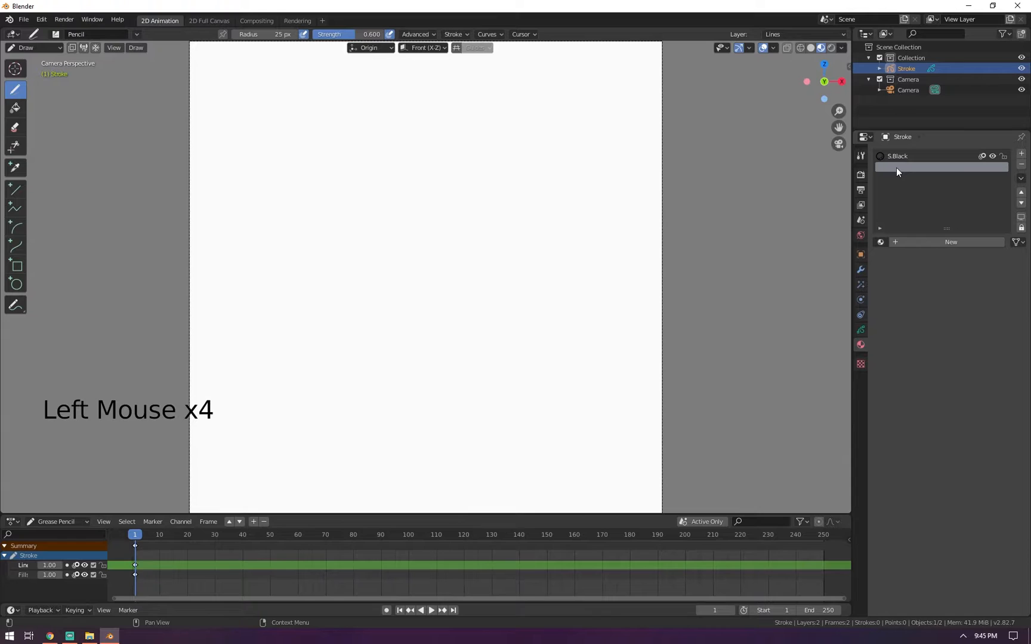
pyautogui.click(901, 242)
pyautogui.click(891, 285)
pyautogui.click(892, 352)
# Draw two freehand test shapes on the canvas with the fill-only material, and undo them
pyautogui.moveTo(469, 146)
pyautogui.mouseDown()
pyautogui.moveTo(492, 341)
pyautogui.moveTo(471, 149)
pyautogui.mouseUp()
pyautogui.moveTo(568, 113)
pyautogui.mouseDown()
pyautogui.moveTo(597, 119)
pyautogui.moveTo(566, 117)
pyautogui.mouseUp()
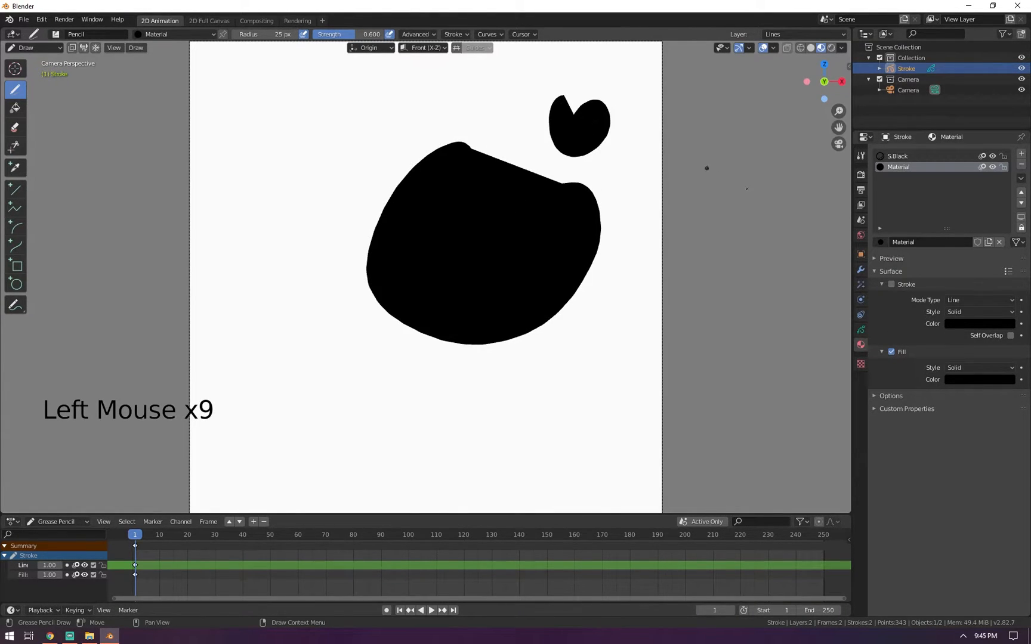
pyautogui.hotkey('ctrl', 'z')
pyautogui.hotkey('ctrl', 'z')
pyautogui.hotkey('ctrl', 'z')
# Draw test shapes with the new material's stroke enabled, once with and once without its fill, and undo them
pyautogui.click(891, 284)
pyautogui.moveTo(507, 154)
pyautogui.mouseDown()
pyautogui.moveTo(387, 233)
pyautogui.moveTo(477, 179)
pyautogui.mouseUp()
pyautogui.hotkey('ctrl', 'z')
pyautogui.click(890, 351)
pyautogui.moveTo(509, 194)
pyautogui.mouseDown()
pyautogui.moveTo(485, 176)
pyautogui.moveTo(559, 244)
pyautogui.mouseUp()
pyautogui.moveTo(443, 111); pyautogui.dragTo(426, 161)
pyautogui.moveTo(483, 128); pyautogui.dragTo(498, 182)
pyautogui.hotkey('ctrl', 'z')
pyautogui.hotkey('ctrl', 'z')
pyautogui.hotkey('ctrl', 'z')
pyautogui.hotkey('ctrl', 'z')
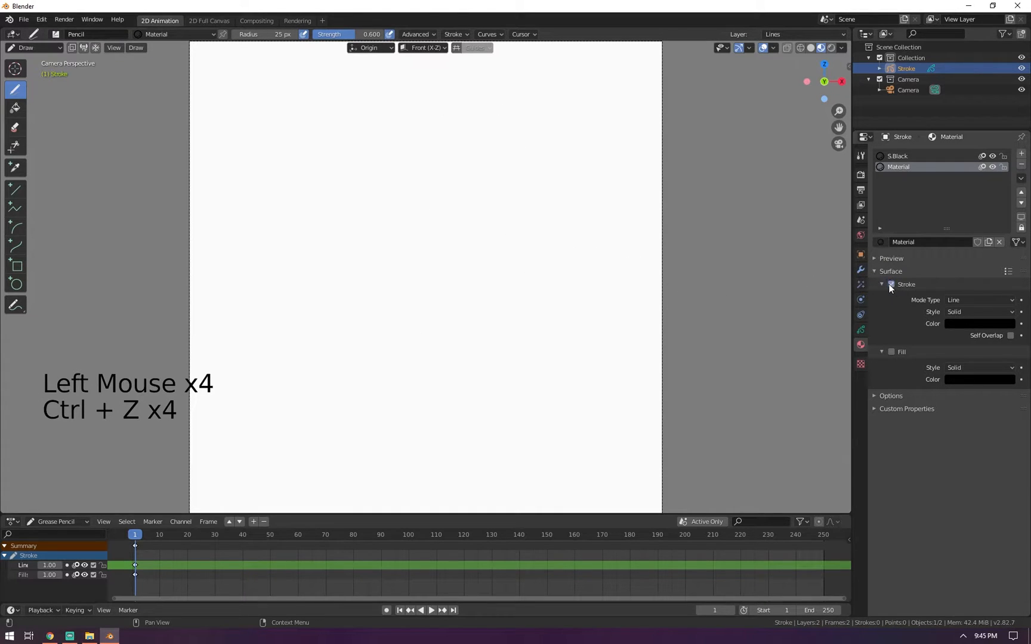
# Disable the second material's stroke, enable its fill, and rename it F.Black
pyautogui.click(892, 284)
pyautogui.click(892, 352)
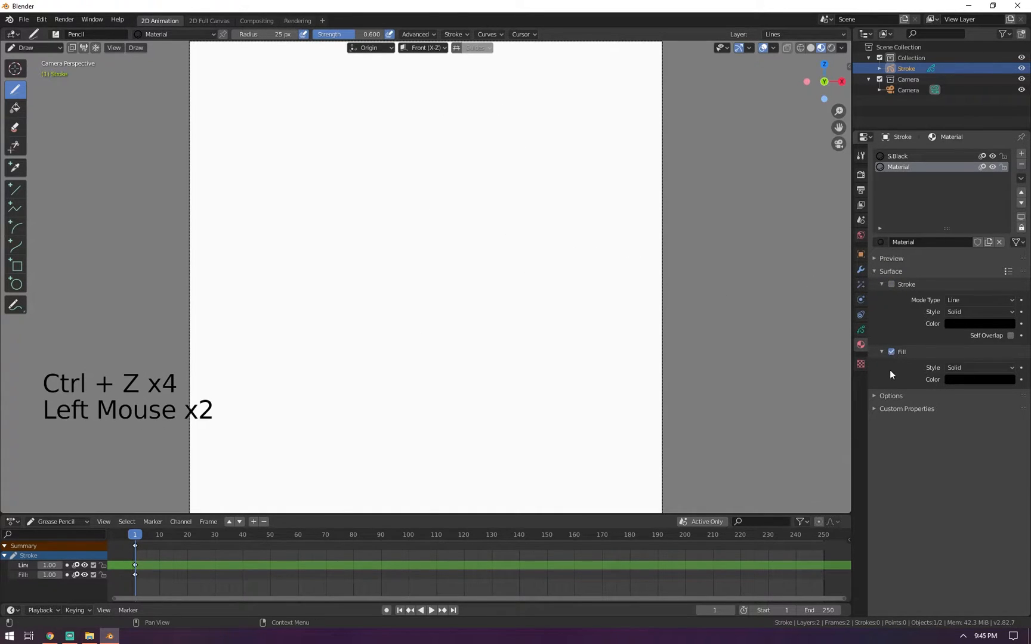
pyautogui.click(902, 164)
pyautogui.click(902, 166)
pyautogui.doubleClick(902, 166)
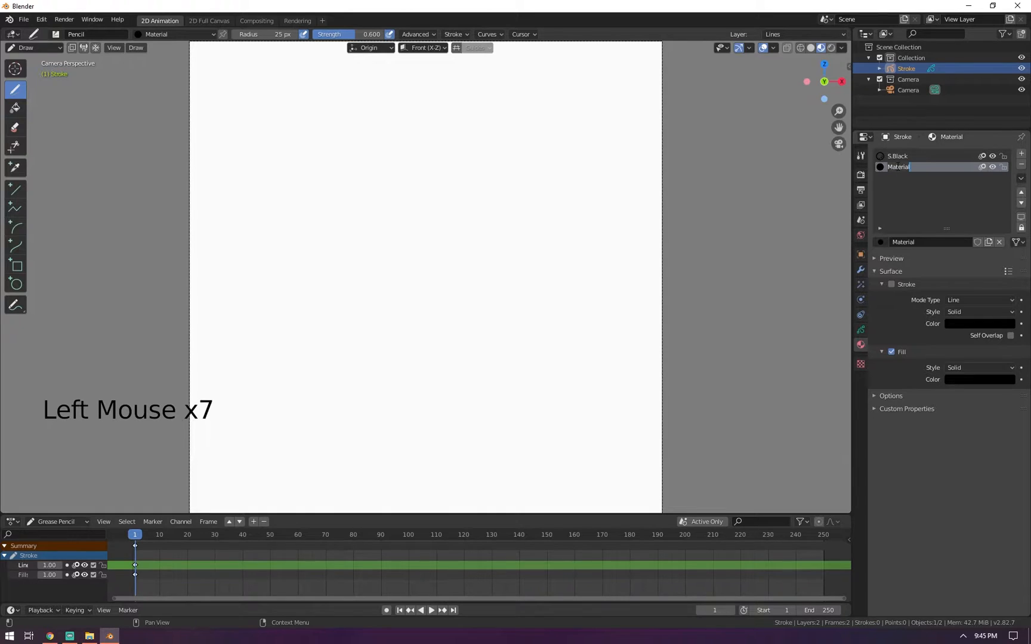
pyautogui.write('F')
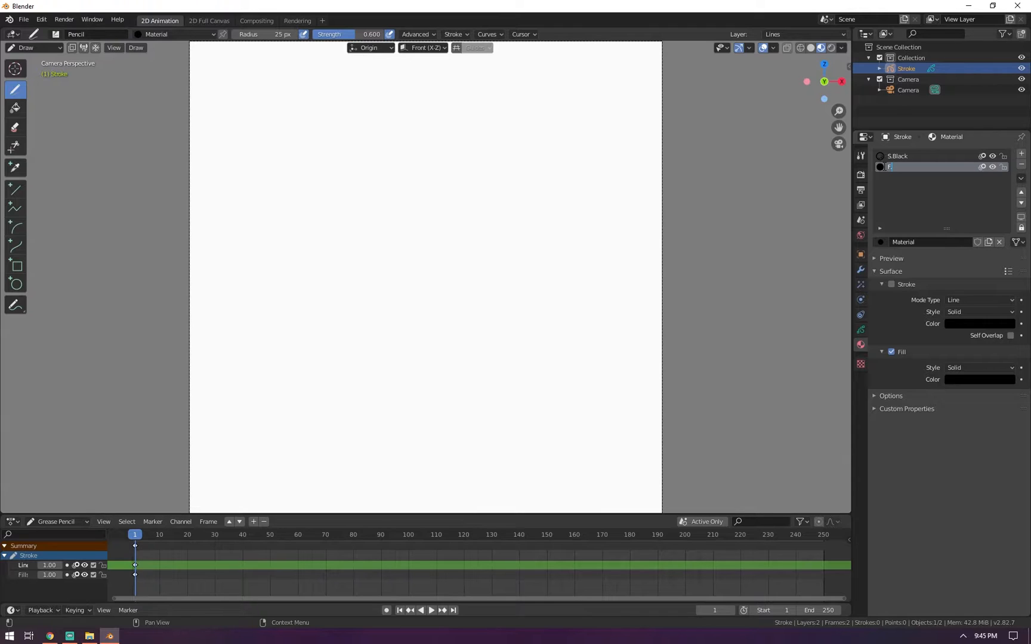
pyautogui.write('.Black')
pyautogui.press('Return')
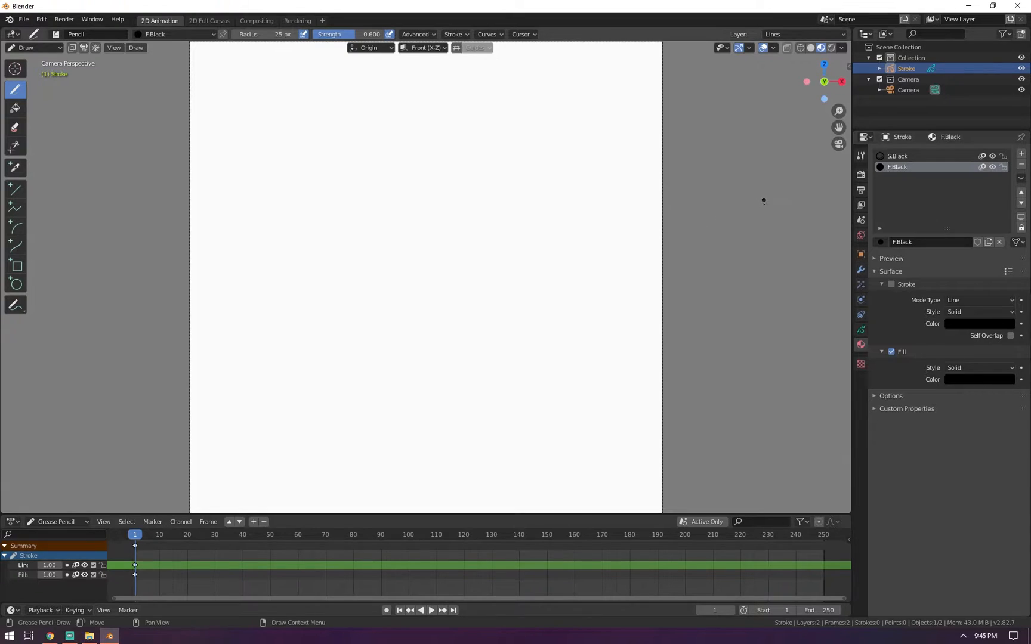
# Add a third material slot holding an independent copy of F.Black, and rename the copy F.75
pyautogui.click(1022, 153)
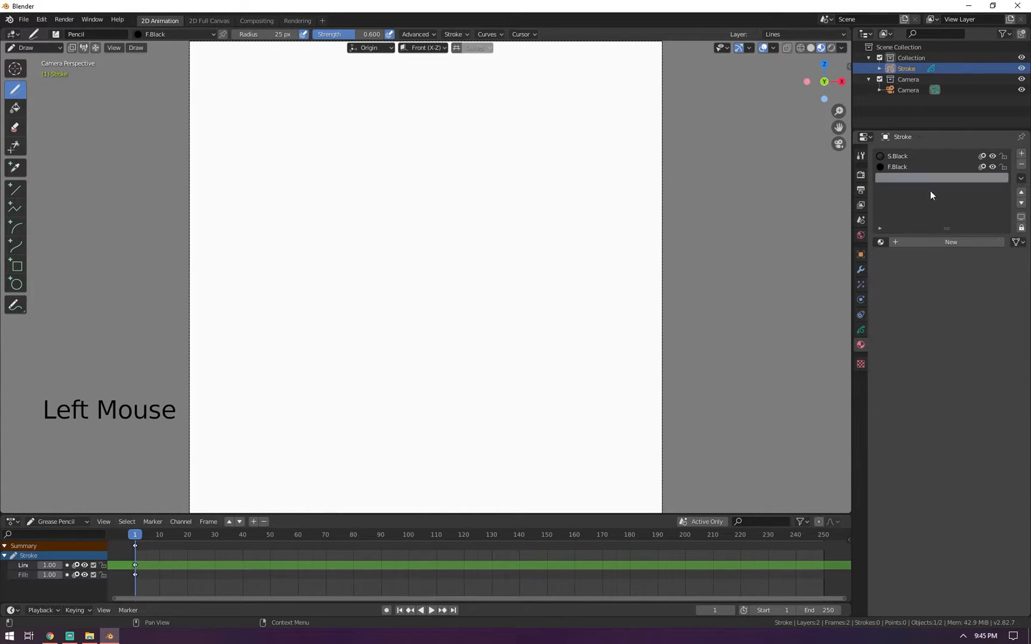
pyautogui.click(881, 241)
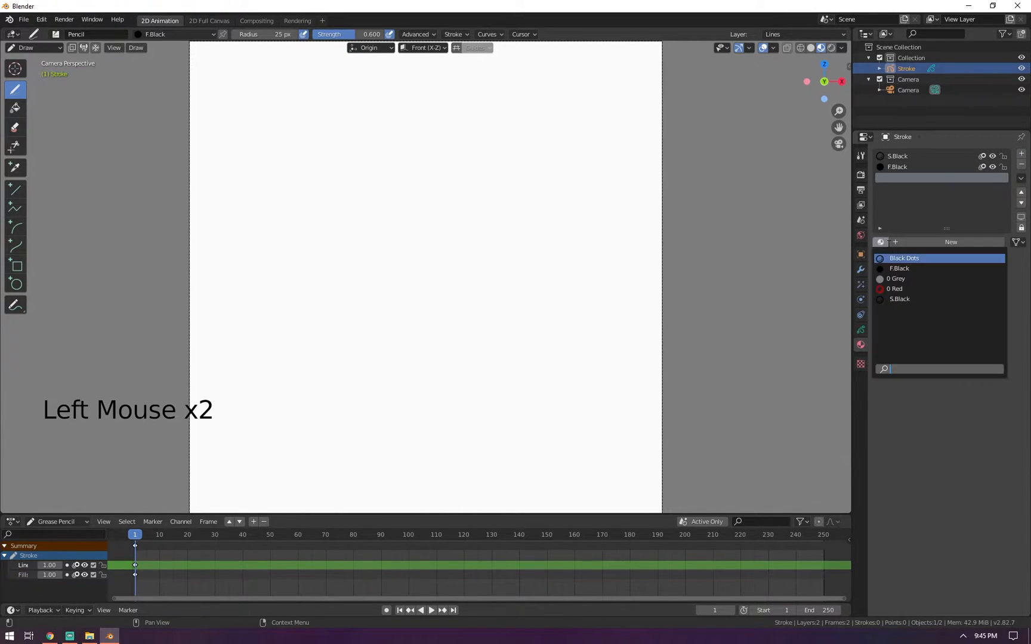
pyautogui.click(911, 269)
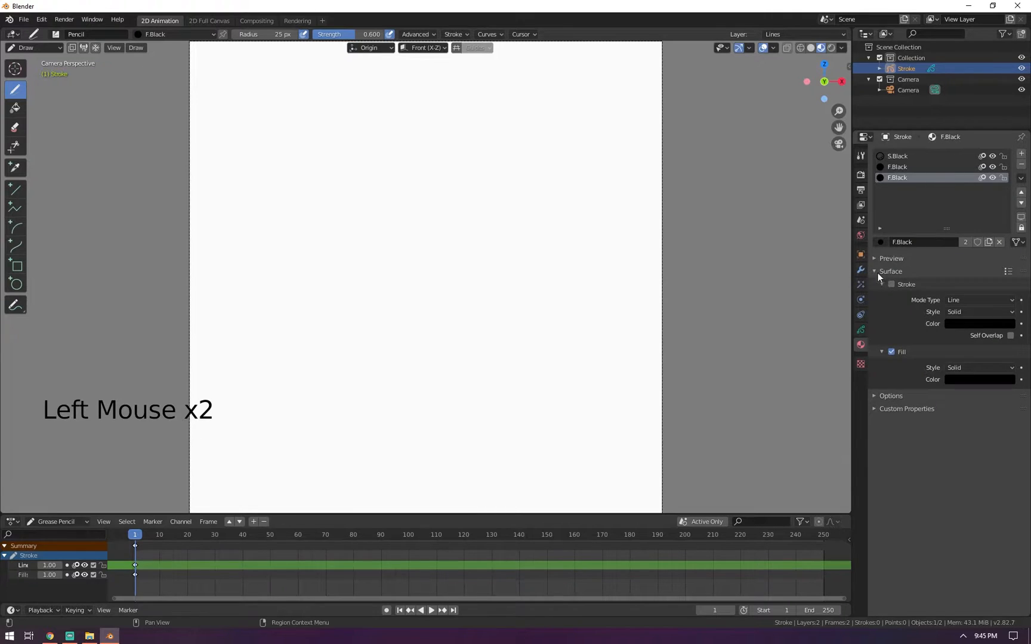
pyautogui.click(985, 241)
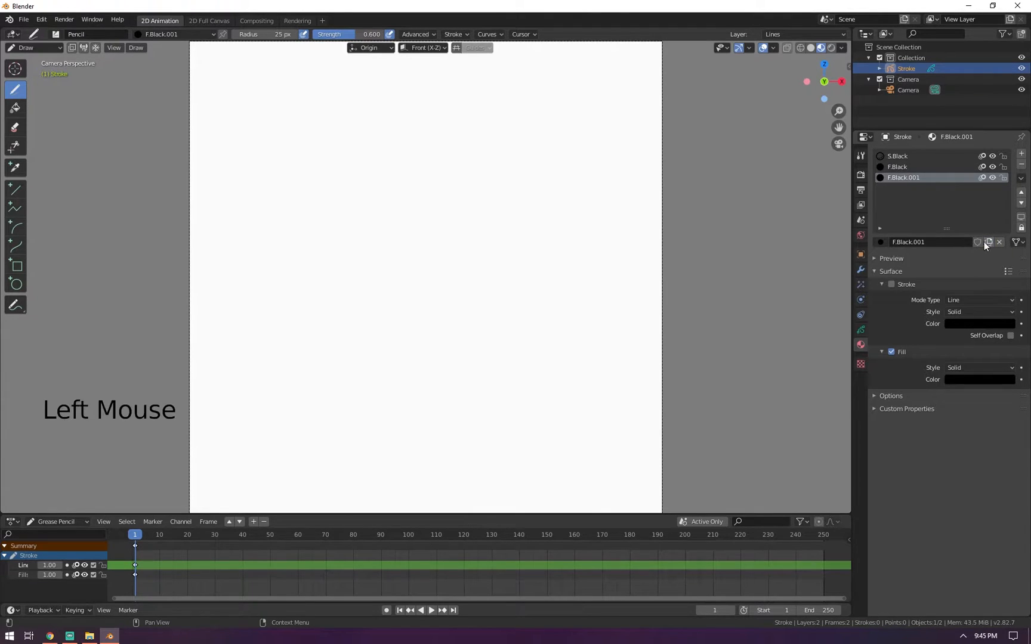
pyautogui.doubleClick(899, 177)
pyautogui.doubleClick(914, 178)
pyautogui.click(919, 179)
pyautogui.write('75')
pyautogui.press('Return')
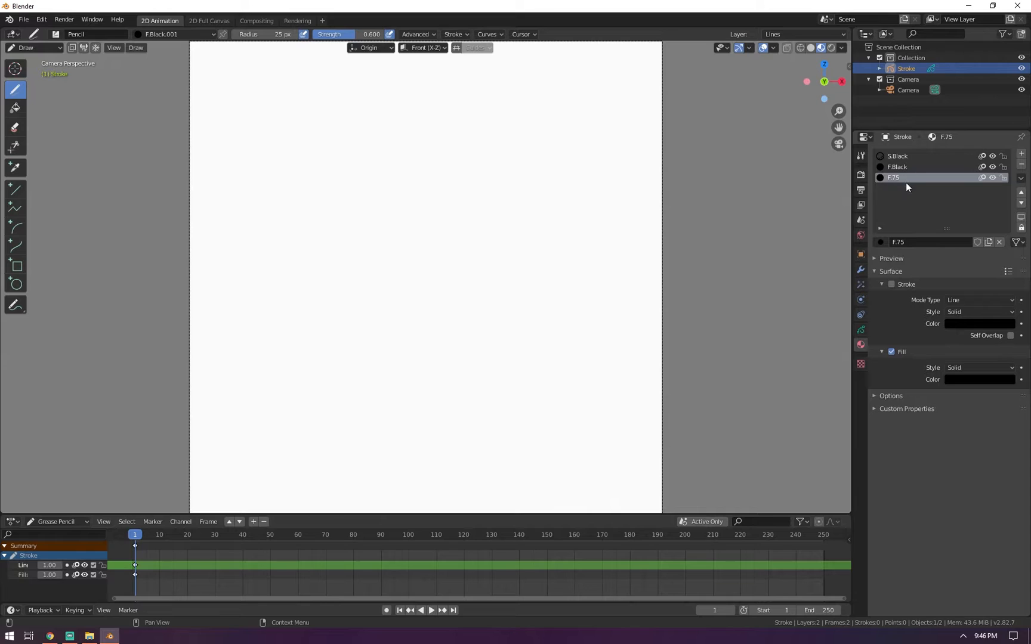
# Set the HSV value of the F.75 material's fill color to 0.25
pyautogui.click(953, 379)
pyautogui.moveTo(936, 352); pyautogui.dragTo(1014, 351)
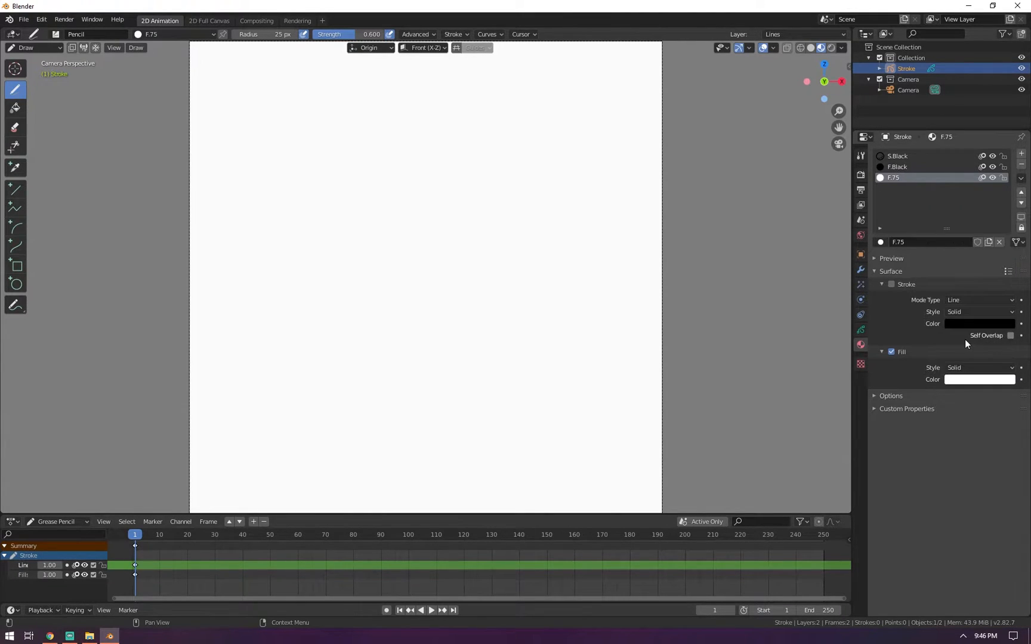
pyautogui.click(979, 379)
pyautogui.moveTo(970, 353); pyautogui.dragTo(892, 353)
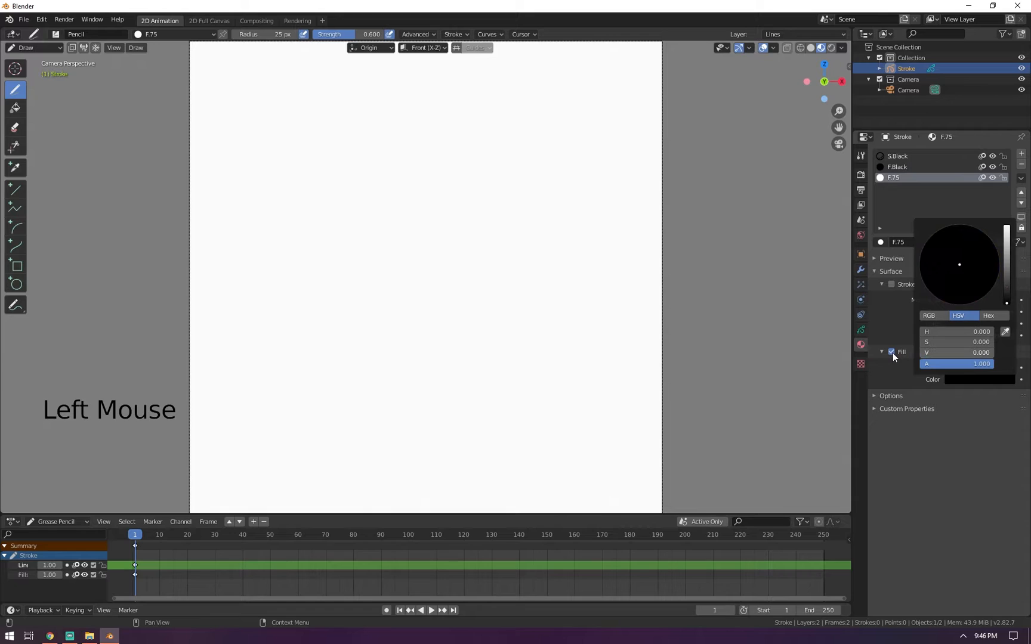
pyautogui.click(937, 352)
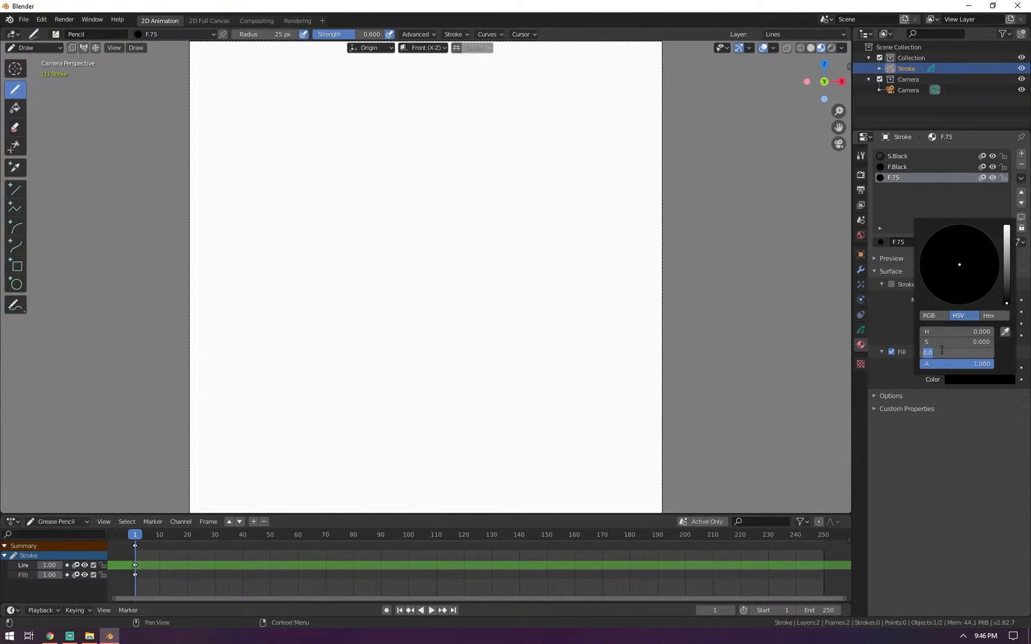
pyautogui.write('0.25')
pyautogui.press('Return')
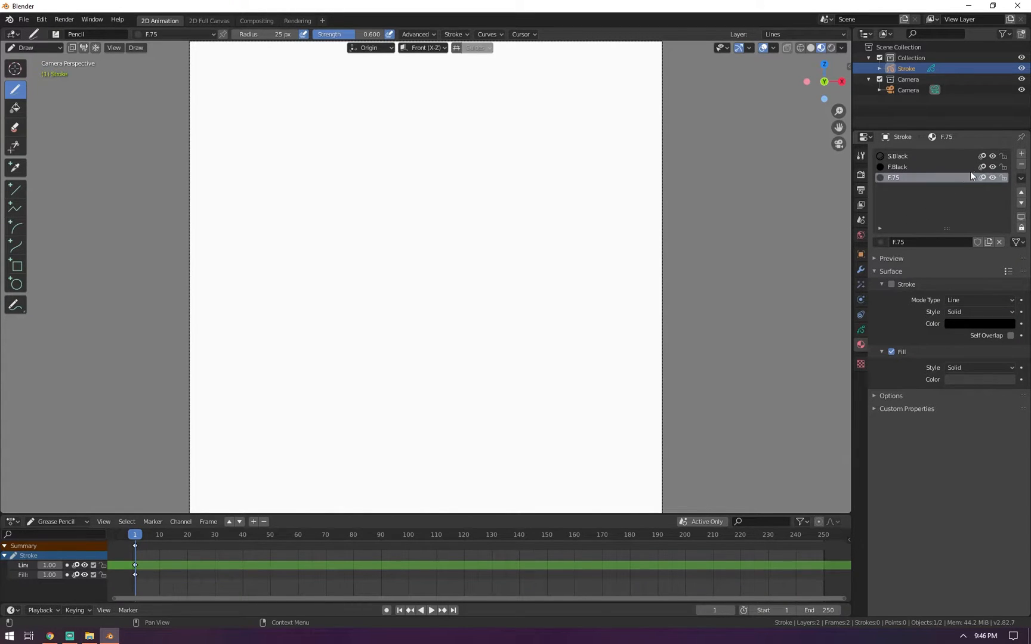
# Add a fourth material slot holding an independent copy of F.75, and rename the copy F.50
pyautogui.click(1017, 156)
pyautogui.click(881, 242)
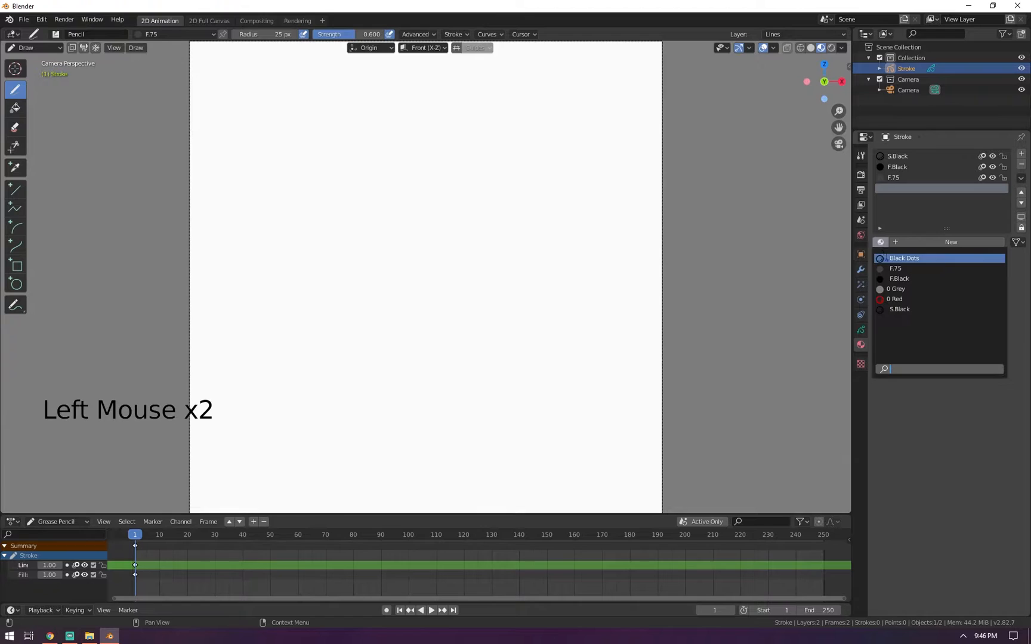
pyautogui.click(913, 268)
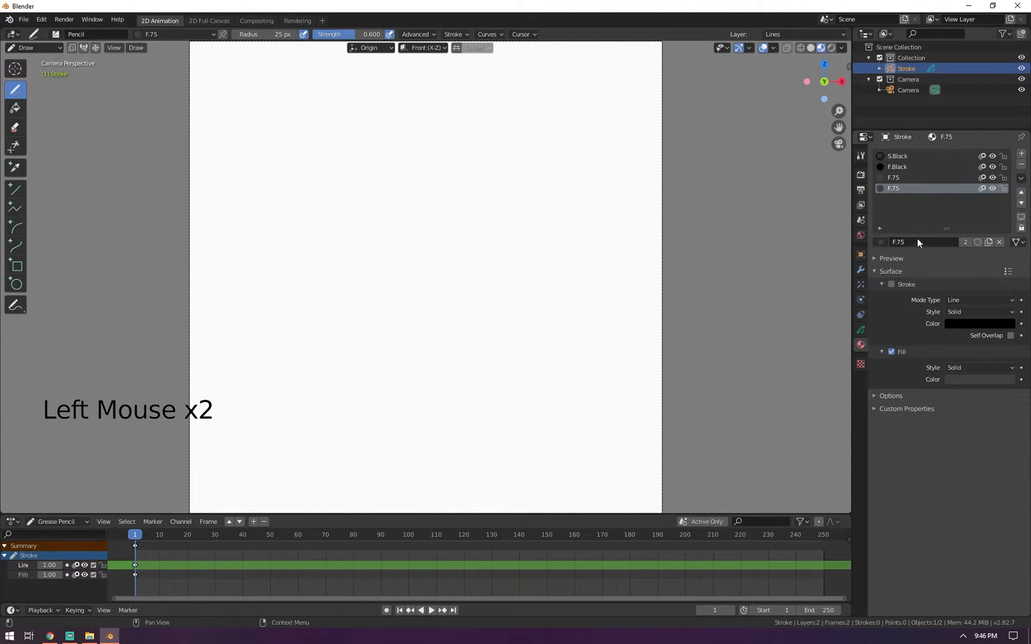
pyautogui.click(988, 242)
pyautogui.click(900, 242)
pyautogui.moveTo(896, 243); pyautogui.dragTo(918, 244)
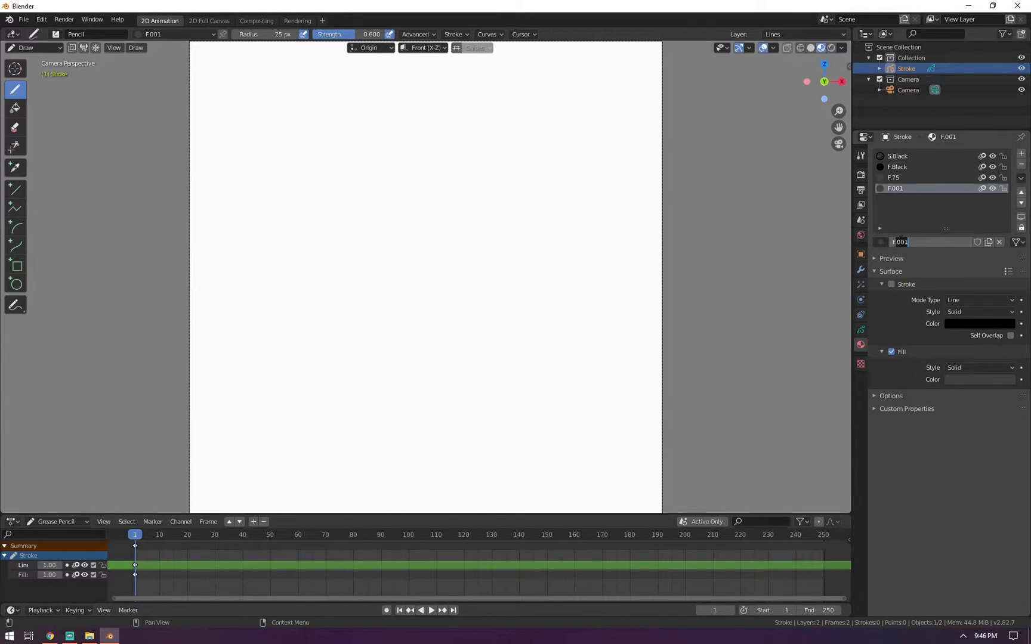
pyautogui.write('50')
pyautogui.click(895, 243)
pyautogui.write('.')
pyautogui.press('Return')
# Set the HSV value of the F.50 material's fill color to 0.5
pyautogui.click(953, 382)
pyautogui.click(943, 354)
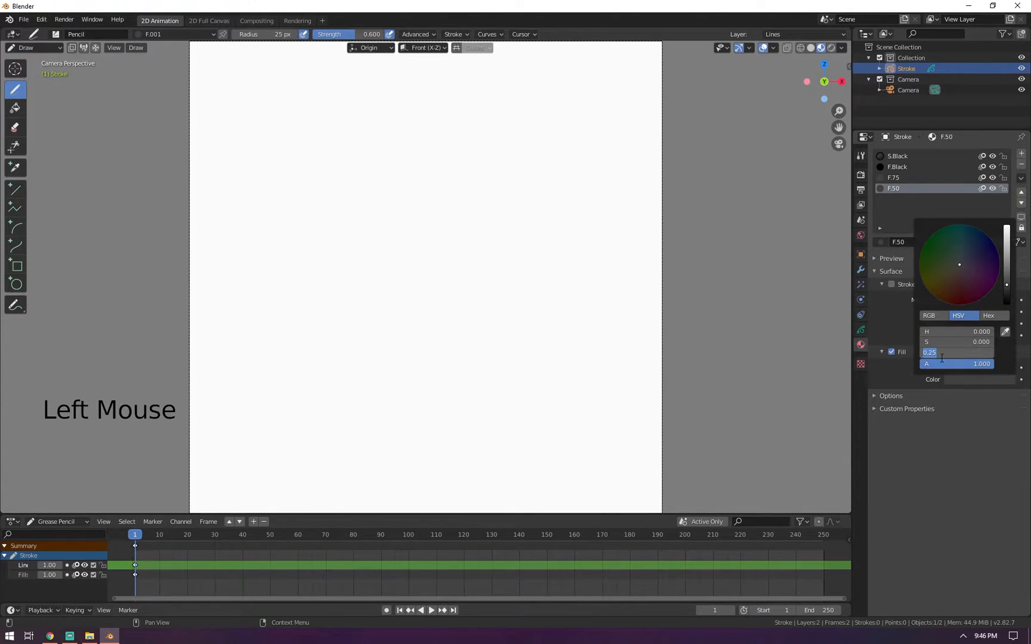
pyautogui.write('0.5')
pyautogui.press('Return')
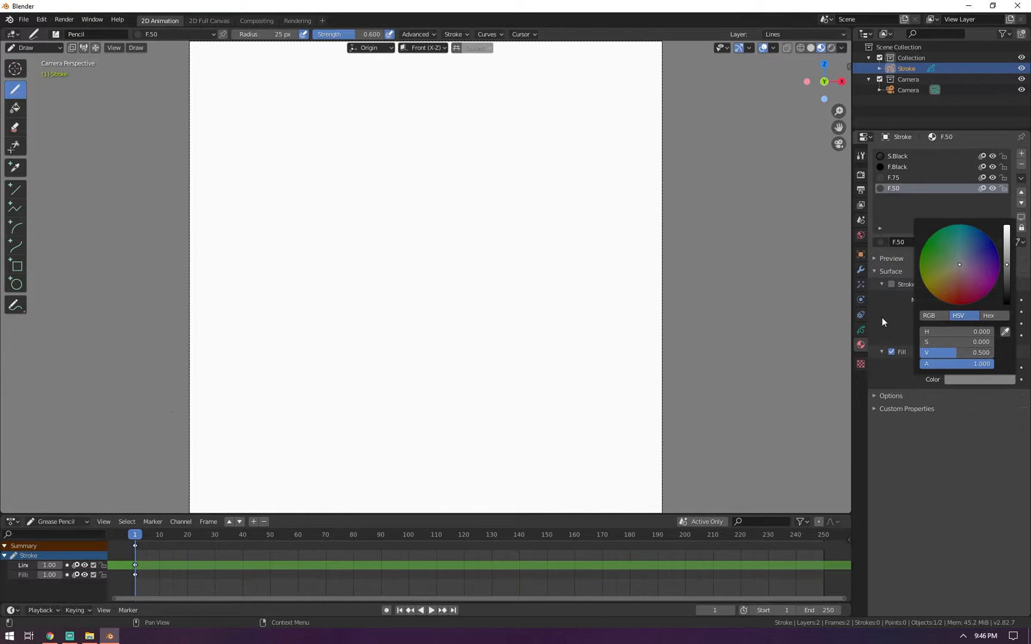
# Add a fifth material slot holding an independent copy of F.50, and rename the copy F.25
pyautogui.click(1021, 154)
pyautogui.click(881, 242)
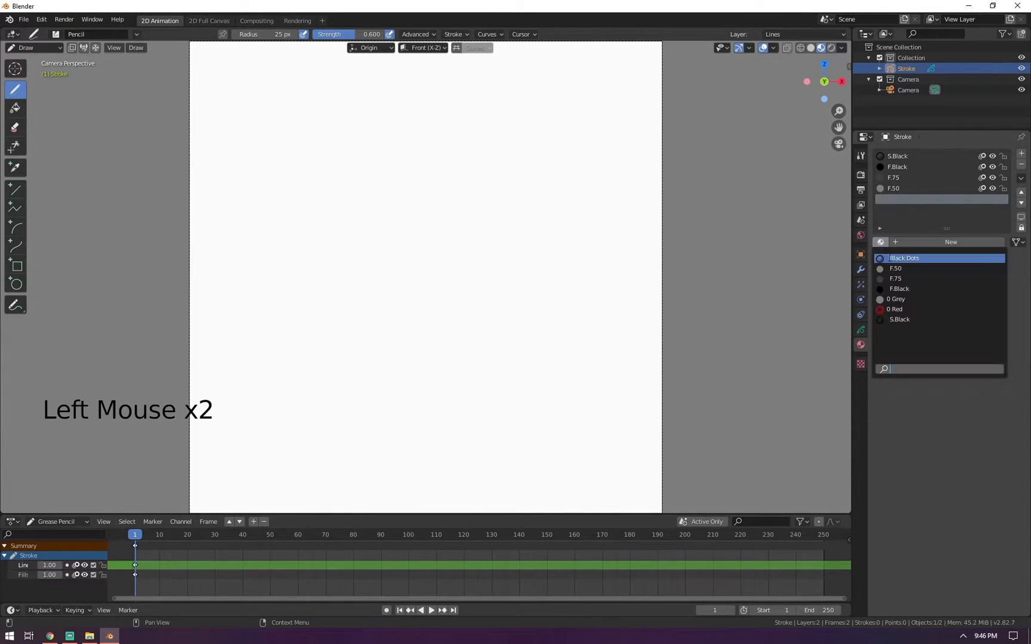
pyautogui.click(894, 268)
pyautogui.click(987, 241)
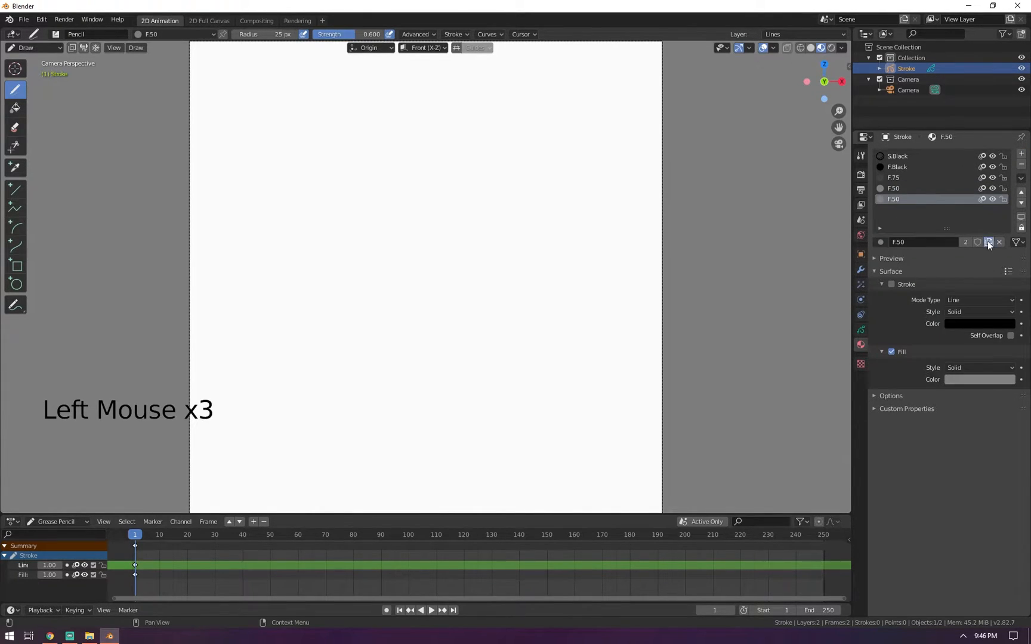
pyautogui.tripleClick(893, 199)
pyautogui.write('F.25')
pyautogui.press('Return')
# Set the HSV value of the F.25 material's fill color to 0.75
pyautogui.click(959, 378)
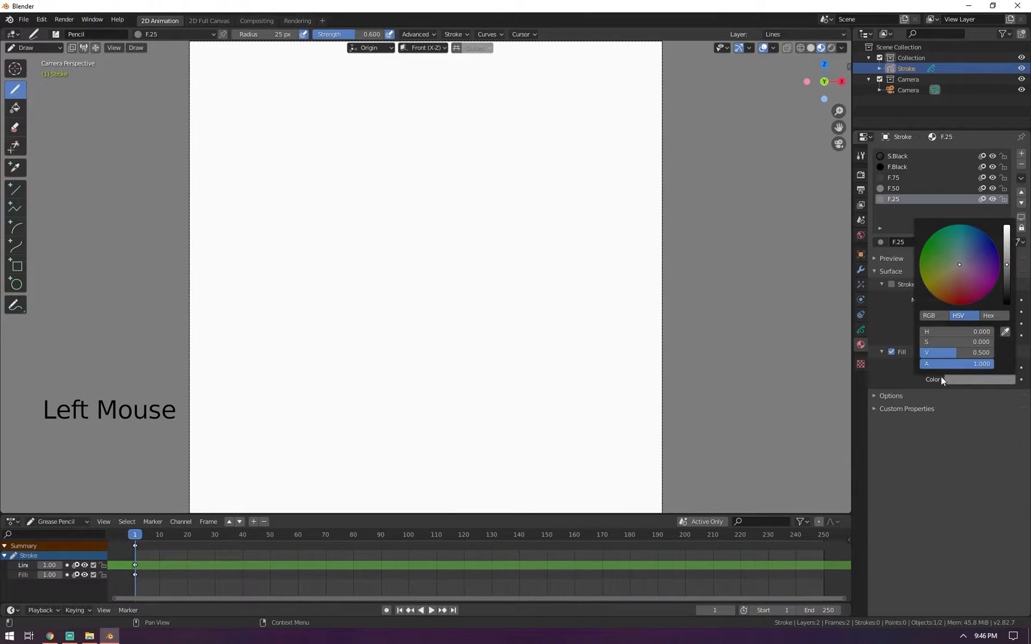
pyautogui.click(961, 351)
pyautogui.write('.75')
pyautogui.press('Return')
pyautogui.click(898, 219)
# Add a sixth material as an independent copy of F.25, name it F.White, and make its fill color white
pyautogui.click(1021, 154)
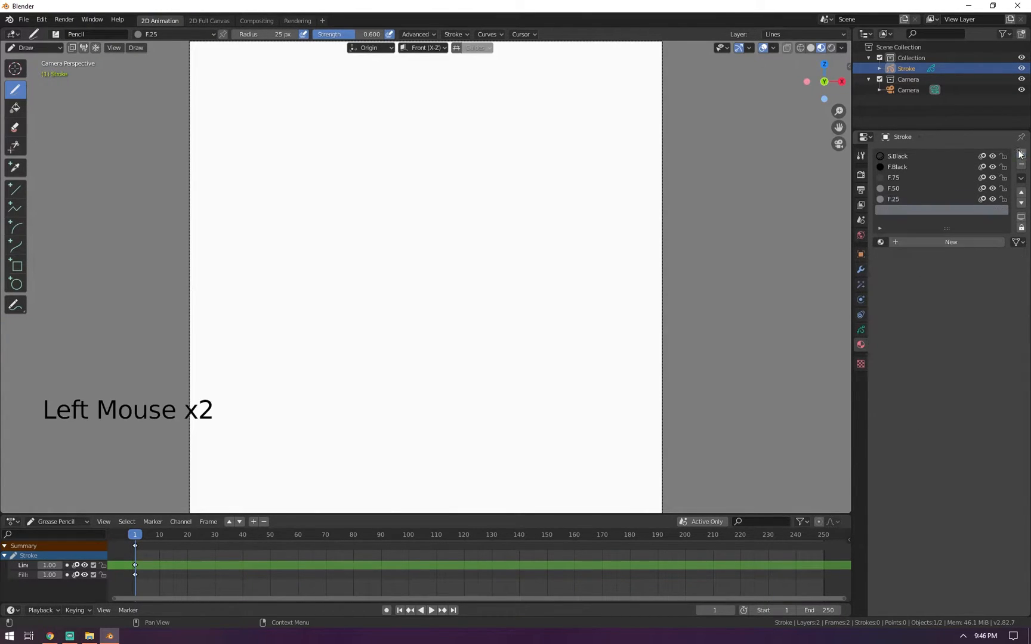
pyautogui.click(881, 241)
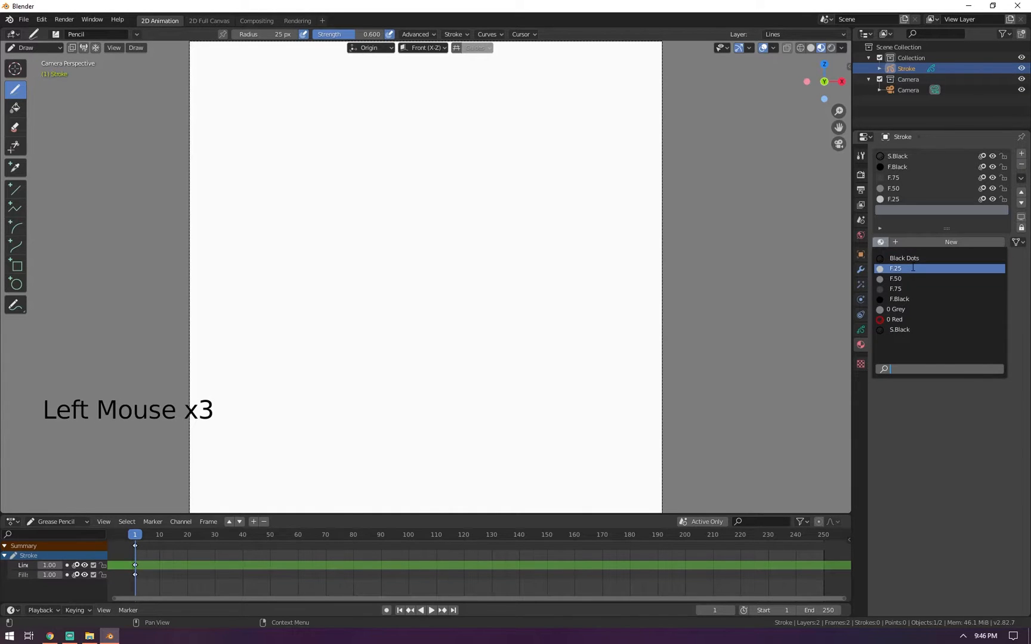
pyautogui.click(911, 267)
pyautogui.click(988, 241)
pyautogui.doubleClick(936, 242)
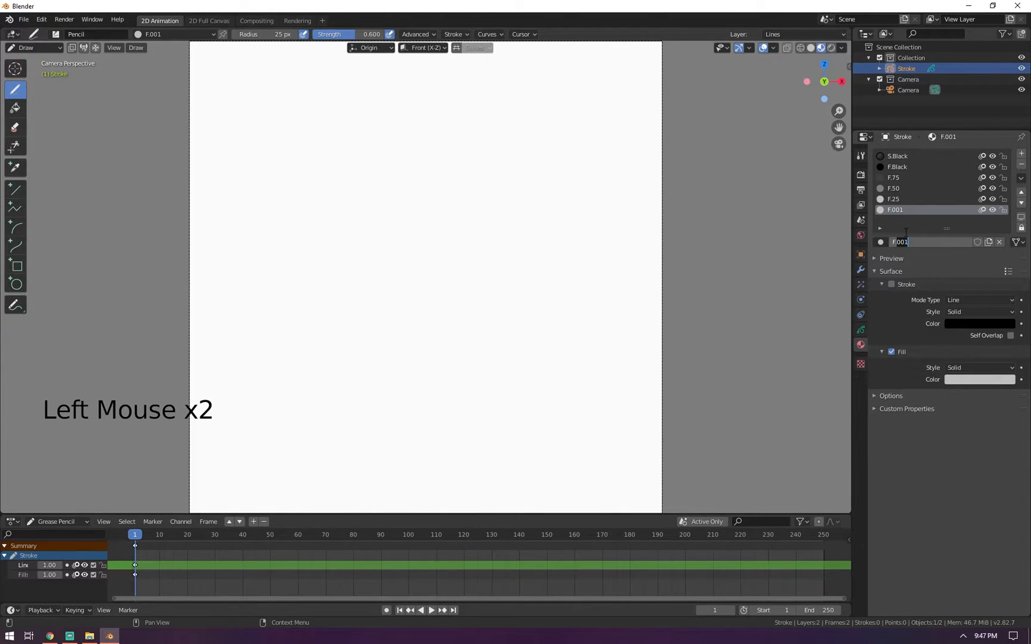
pyautogui.write('White')
pyautogui.press('Return')
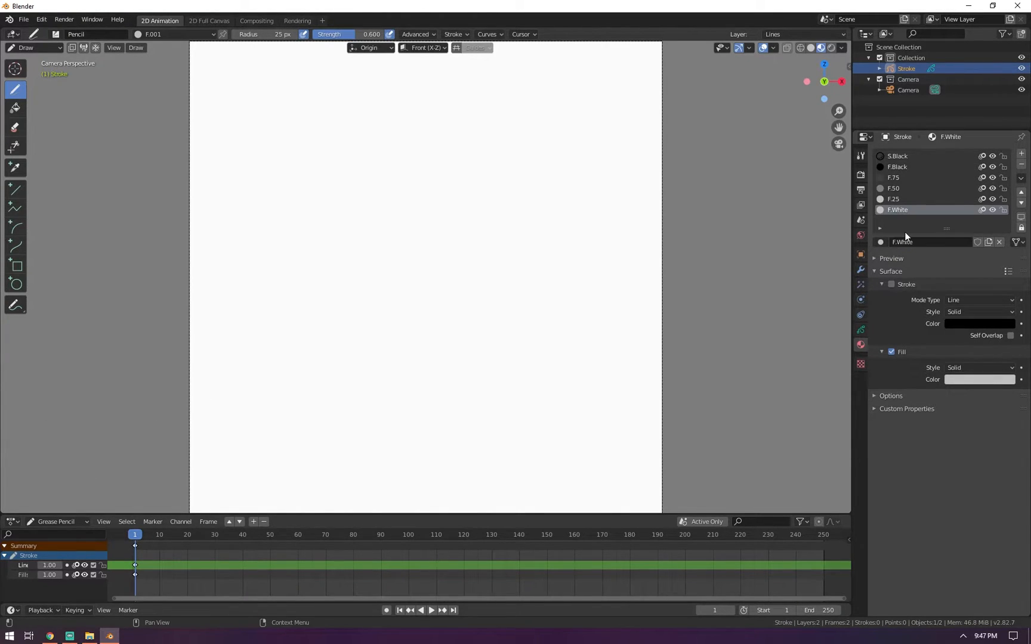
pyautogui.click(947, 378)
pyautogui.moveTo(953, 351); pyautogui.dragTo(971, 350)
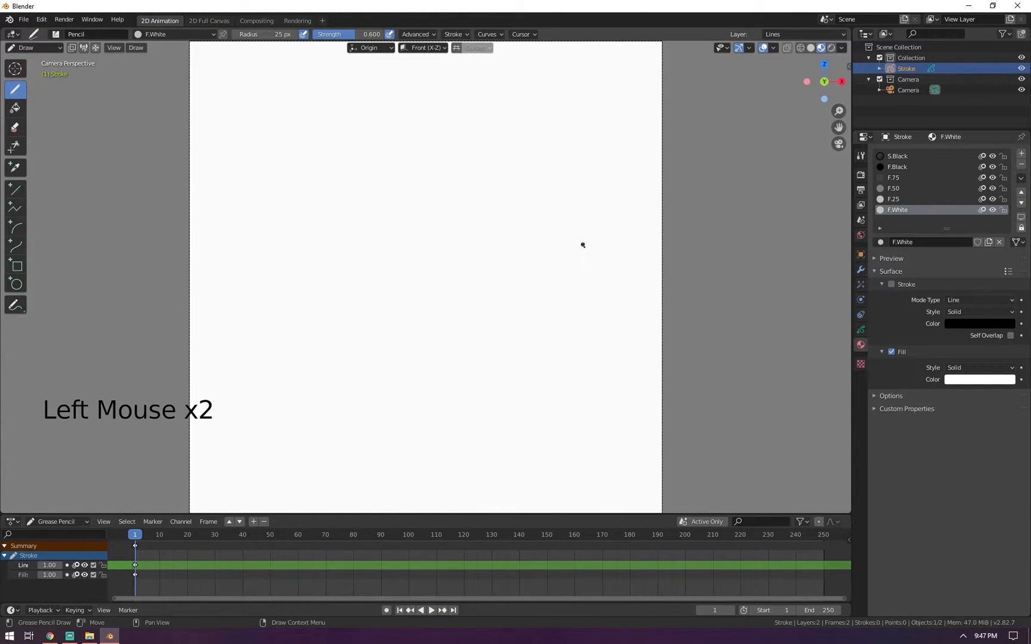
# Review the F.Black, F.White and S.Black materials, and open F.Black's fill color
pyautogui.click(894, 167)
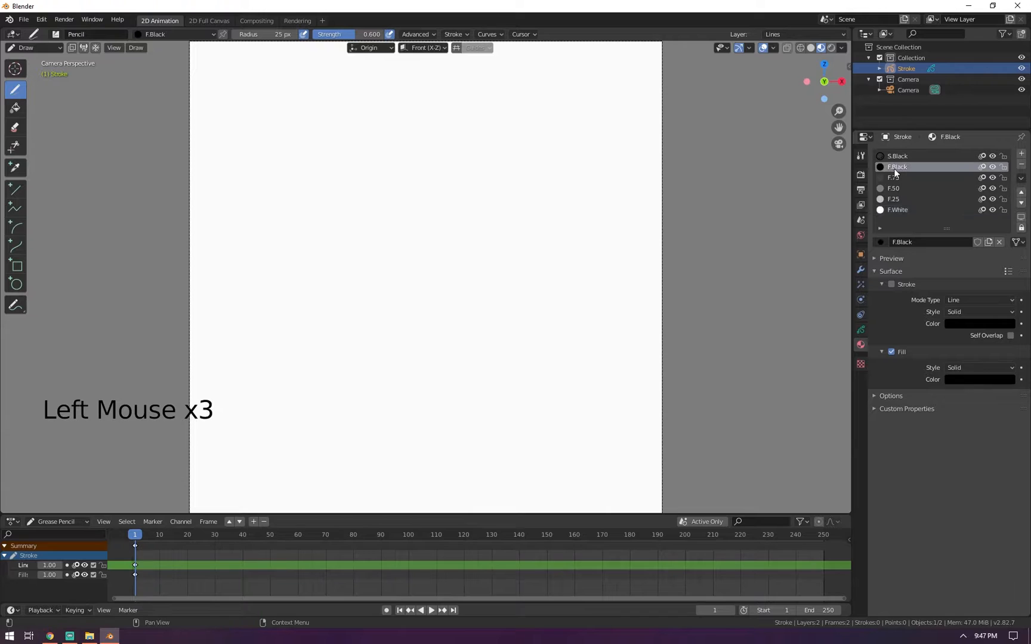
pyautogui.click(892, 208)
pyautogui.click(899, 157)
pyautogui.click(900, 167)
pyautogui.click(961, 378)
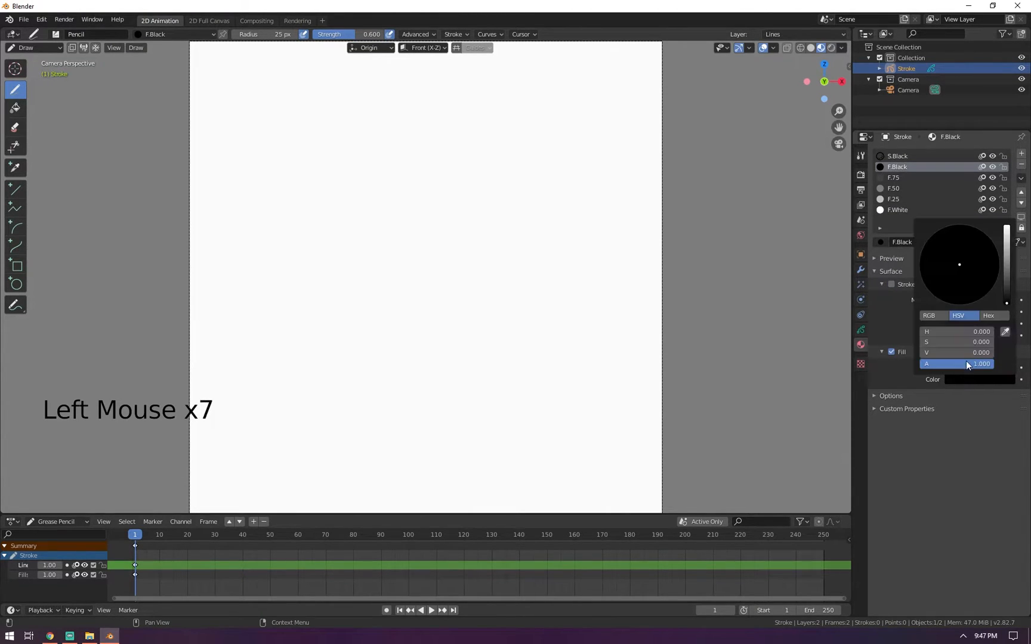
# Set the HSV value of the F.Black material's fill color to 0.1
pyautogui.click(955, 353)
pyautogui.write('.1')
pyautogui.press('Return')
pyautogui.click(914, 328)
# Set the HSV value of the F.White material's fill color to 0.9
pyautogui.click(899, 210)
pyautogui.click(966, 379)
pyautogui.click(967, 353)
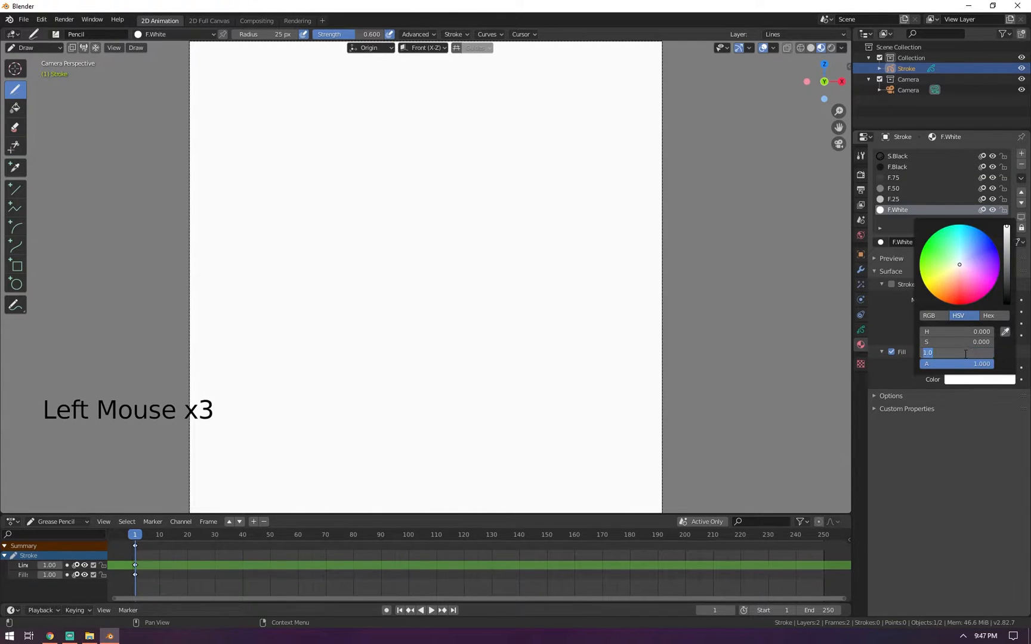
pyautogui.write('.9')
pyautogui.press('Return')
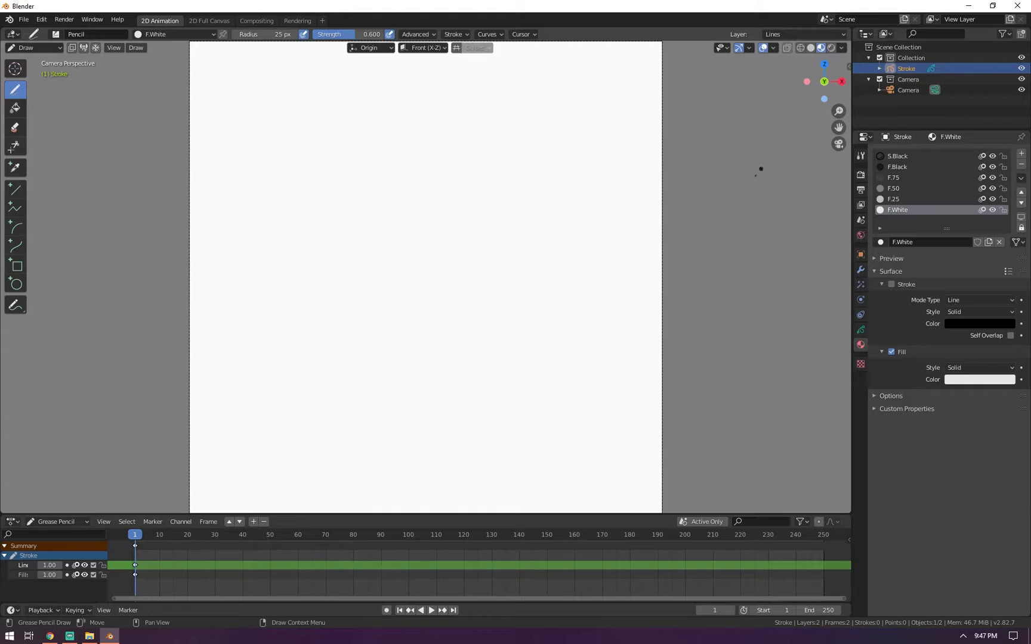
# Examine the fill materials one after another from F.Black through F.75, F.50 and F.25 to F.White
pyautogui.click(900, 167)
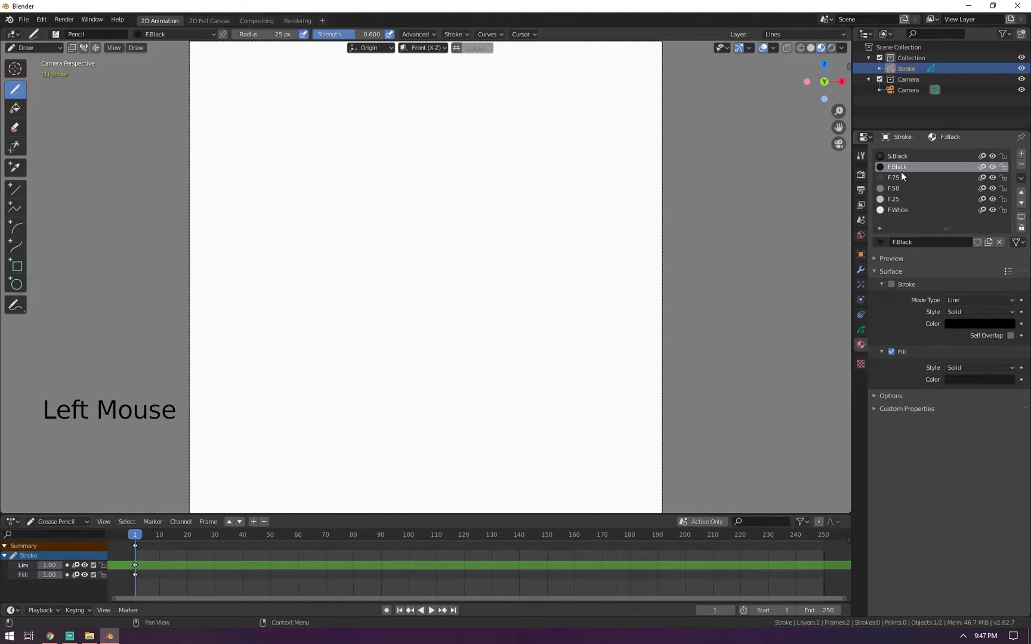
pyautogui.click(898, 177)
pyautogui.click(899, 188)
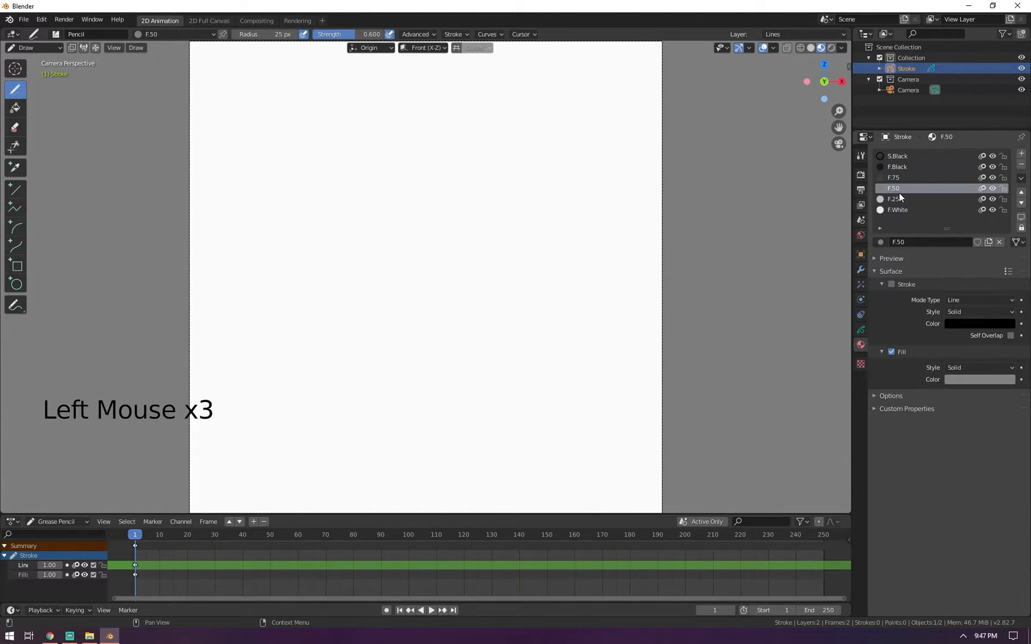
pyautogui.click(901, 202)
pyautogui.click(901, 210)
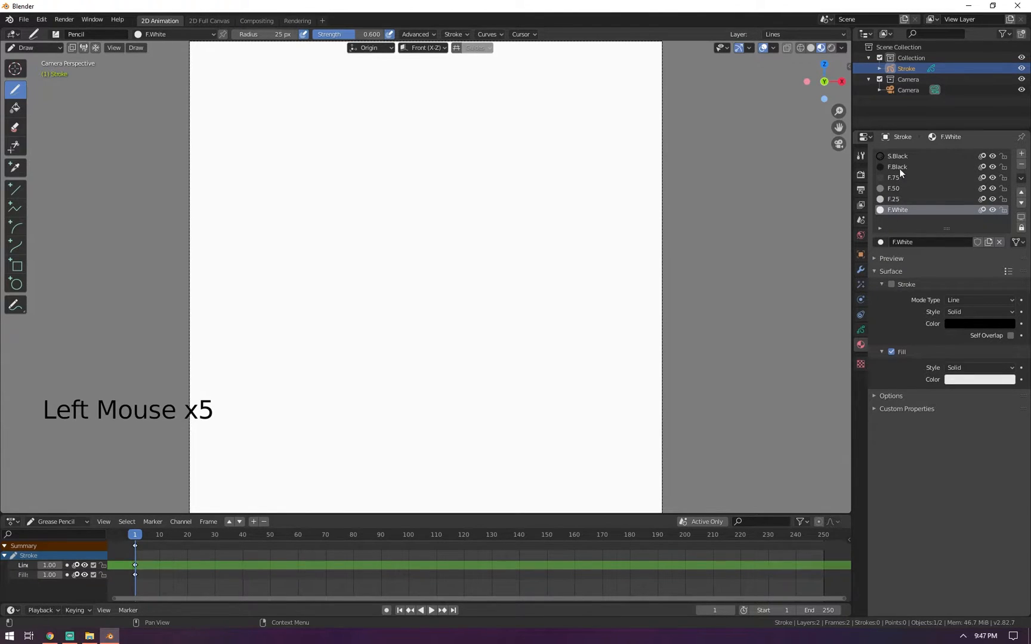
pyautogui.click(899, 168)
pyautogui.click(897, 177)
pyautogui.click(899, 189)
pyautogui.click(899, 199)
pyautogui.click(899, 209)
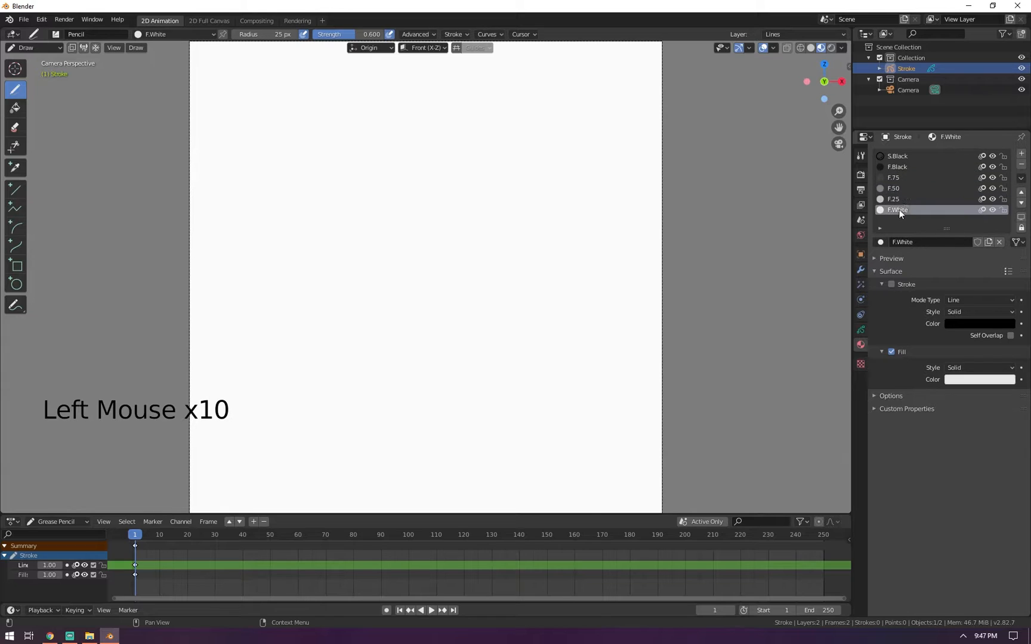
# Draw a test stroke on the canvas with the S.Black material and undo it
pyautogui.click(901, 157)
pyautogui.moveTo(434, 145)
pyautogui.mouseDown()
pyautogui.moveTo(423, 172)
pyautogui.moveTo(618, 256)
pyautogui.mouseUp()
pyautogui.hotkey('ctrl', 'z')
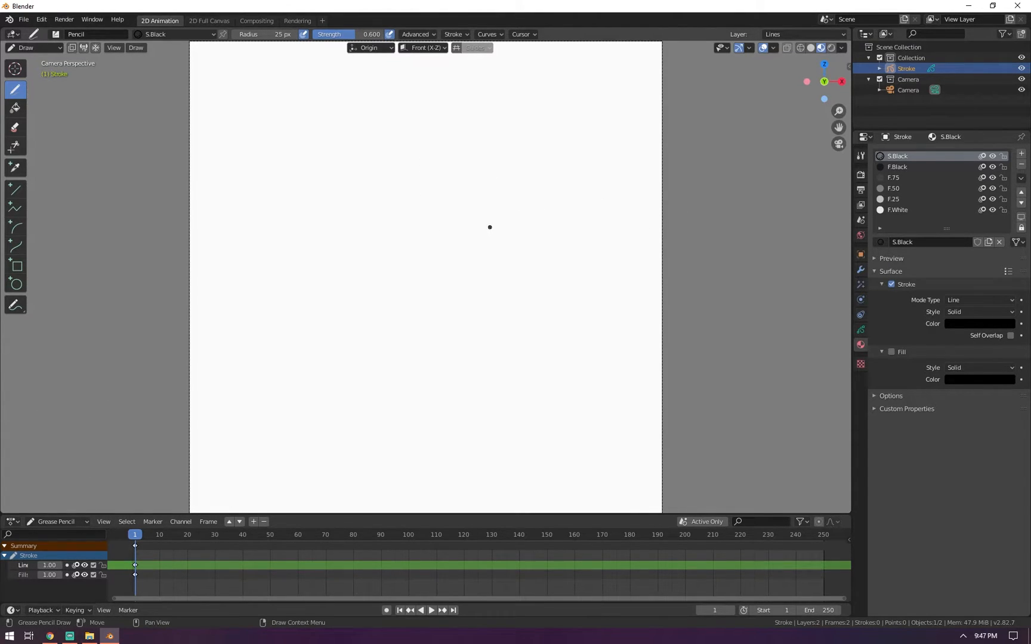
# Examine the Stroke object's Grease Pencil layers, Lines and Fills, by switching between them
pyautogui.click(861, 329)
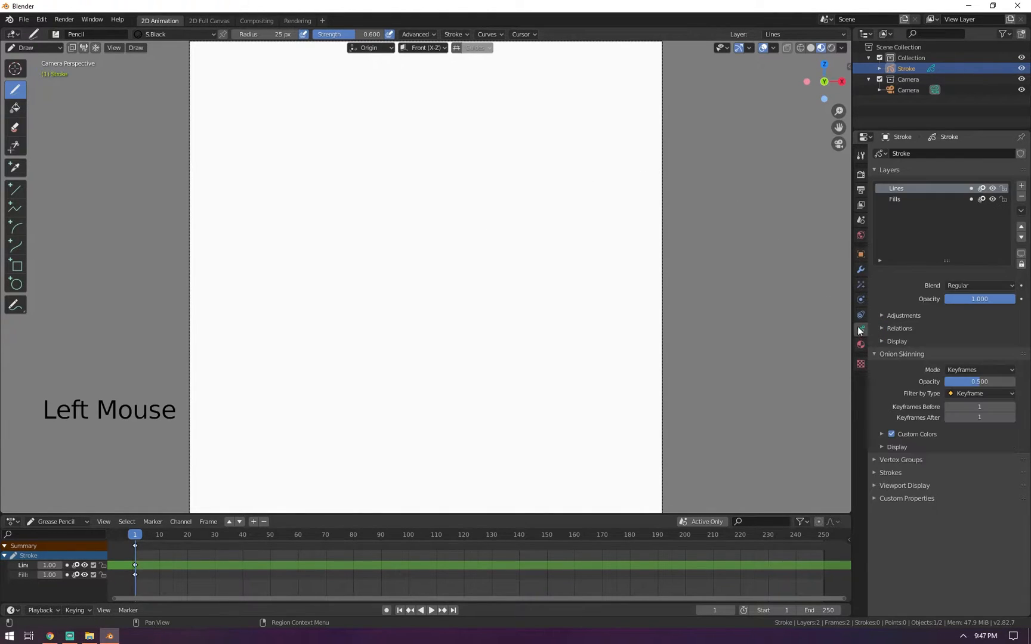
pyautogui.click(907, 198)
pyautogui.click(907, 191)
pyautogui.click(906, 199)
pyautogui.click(907, 190)
pyautogui.click(907, 198)
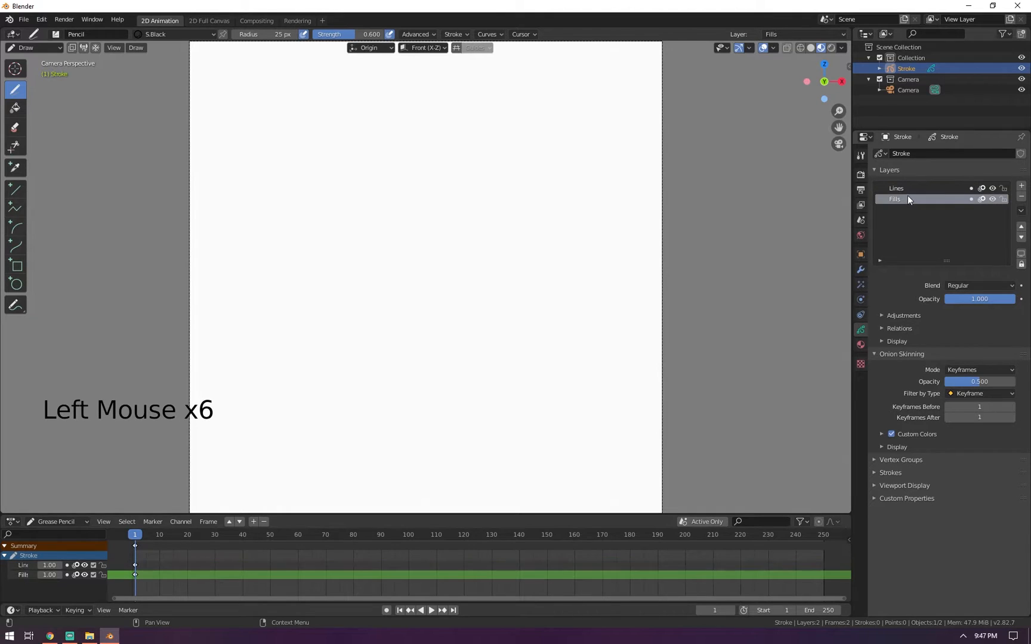
pyautogui.click(907, 189)
pyautogui.click(905, 200)
pyautogui.click(909, 187)
pyautogui.click(903, 199)
pyautogui.doubleClick(899, 197)
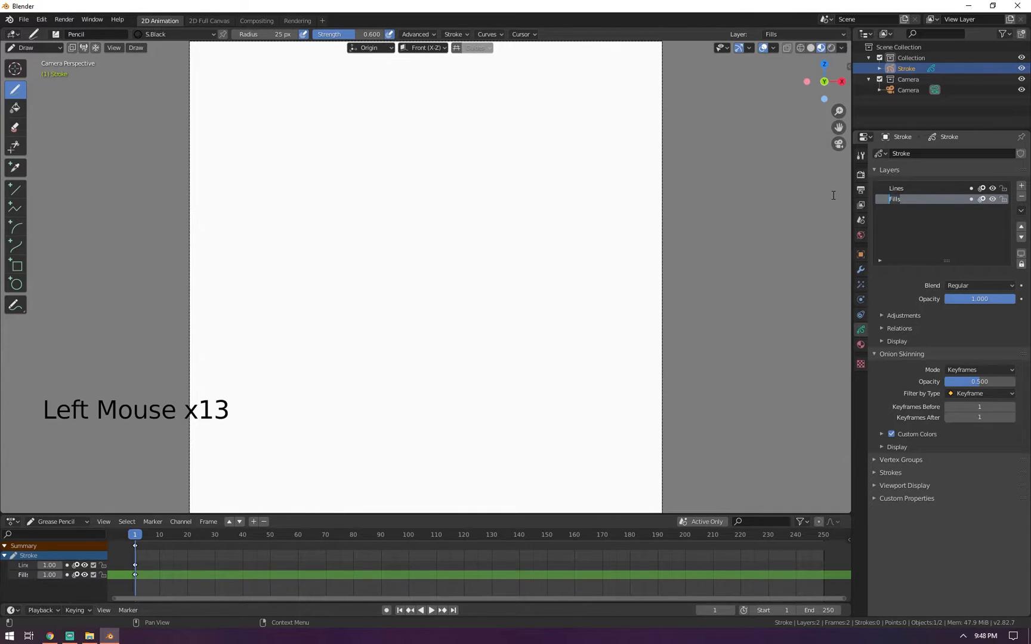
# Rename the Lines layer to Sketch and keep it as the active layer
pyautogui.click(900, 188)
pyautogui.doubleClick(900, 188)
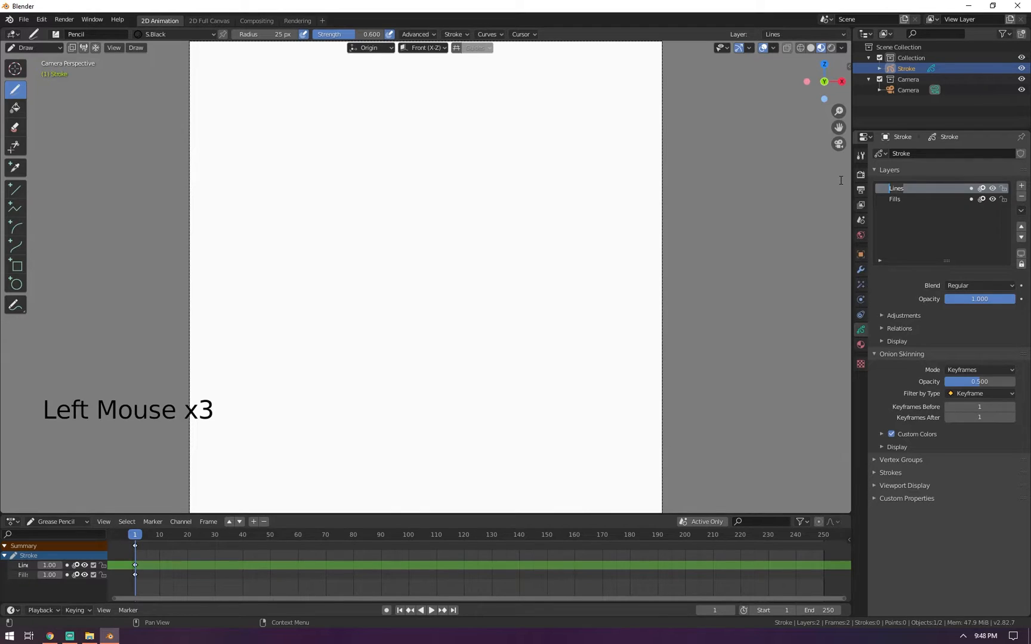
pyautogui.write('Sketch')
pyautogui.press('Return')
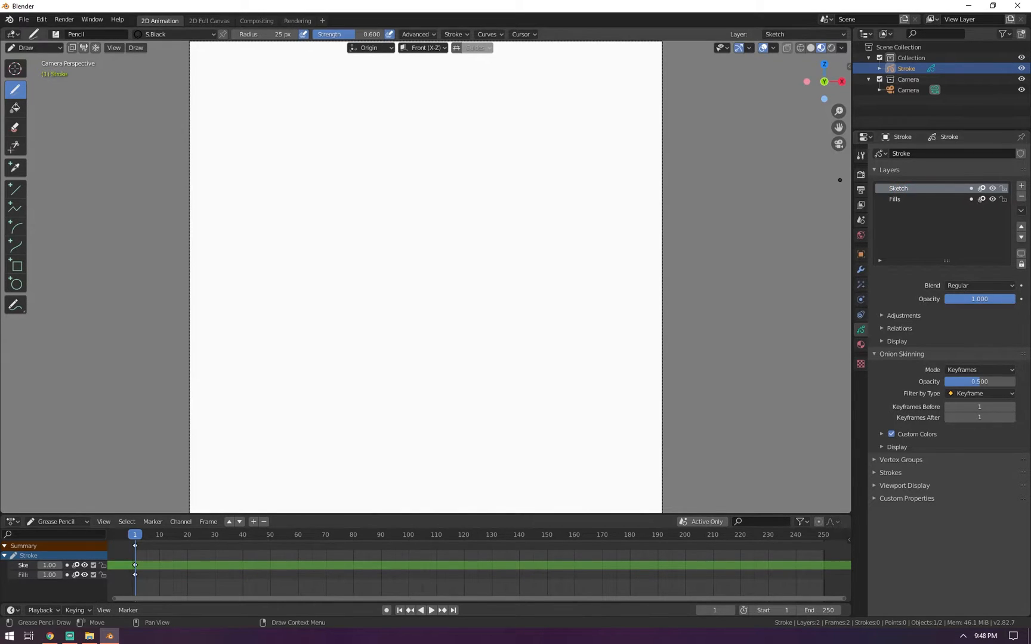
pyautogui.click(896, 200)
pyautogui.click(895, 194)
# On the Sketch layer, draw a large circle at frame 1 and further circles at frame 10 and around frame 23
pyautogui.moveTo(450, 134)
pyautogui.mouseDown()
pyautogui.moveTo(471, 288)
pyautogui.moveTo(390, 160)
pyautogui.mouseUp()
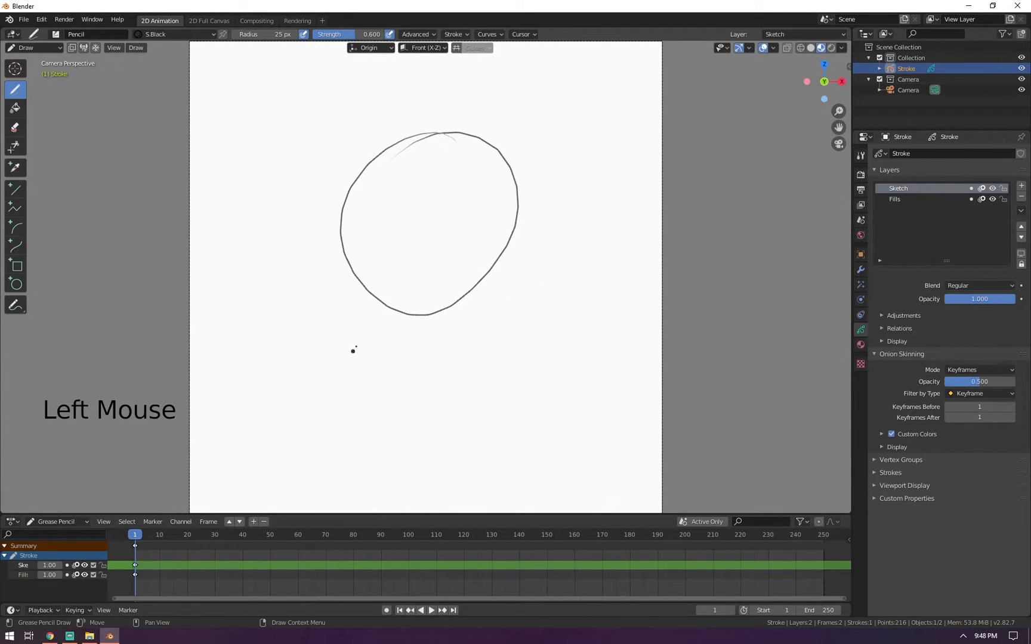
pyautogui.click(135, 535)
pyautogui.moveTo(134, 535)
pyautogui.mouseDown()
pyautogui.moveTo(166, 535)
pyautogui.moveTo(158, 533)
pyautogui.mouseUp()
pyautogui.moveTo(468, 162); pyautogui.dragTo(421, 168)
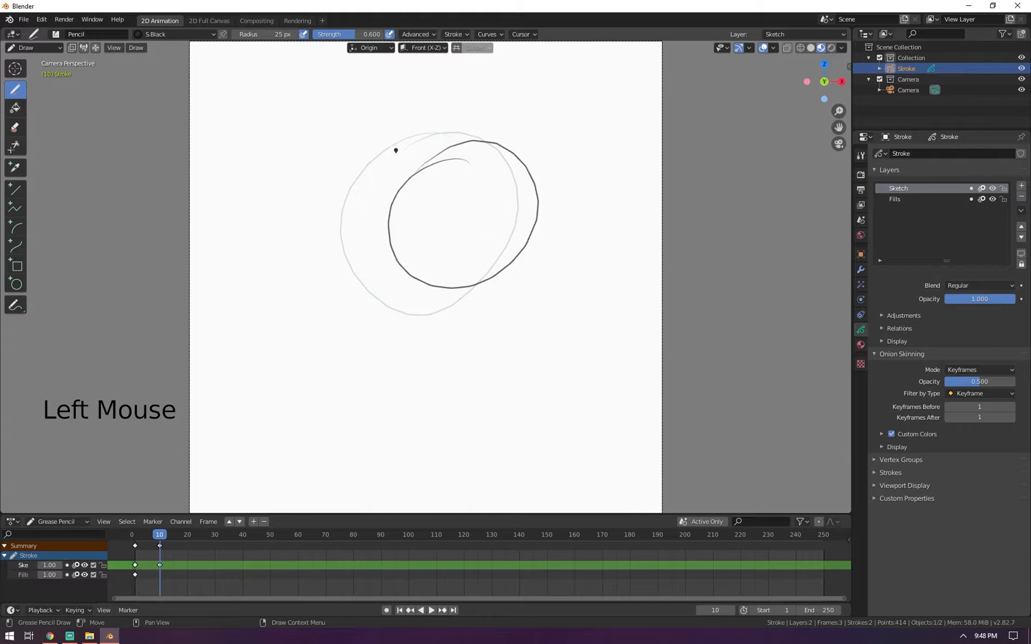
pyautogui.moveTo(159, 532)
pyautogui.mouseDown()
pyautogui.moveTo(146, 547)
pyautogui.moveTo(132, 541)
pyautogui.moveTo(195, 537)
pyautogui.mouseUp()
pyautogui.moveTo(540, 288)
pyautogui.mouseDown()
pyautogui.moveTo(495, 290)
pyautogui.moveTo(469, 311)
pyautogui.mouseUp()
# Draw differently placed circles at frame 47, frame 67 and around frame 89 of the Sketch layer
pyautogui.moveTo(201, 535); pyautogui.dragTo(263, 535)
pyautogui.moveTo(334, 350); pyautogui.dragTo(281, 357)
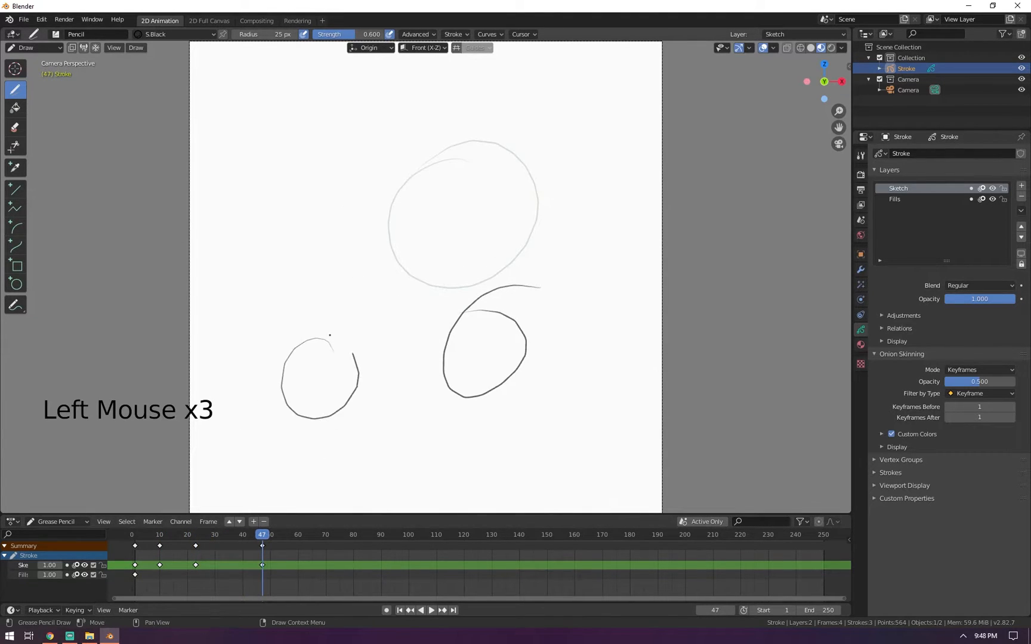
pyautogui.moveTo(284, 532); pyautogui.dragTo(317, 534)
pyautogui.moveTo(306, 184); pyautogui.dragTo(281, 188)
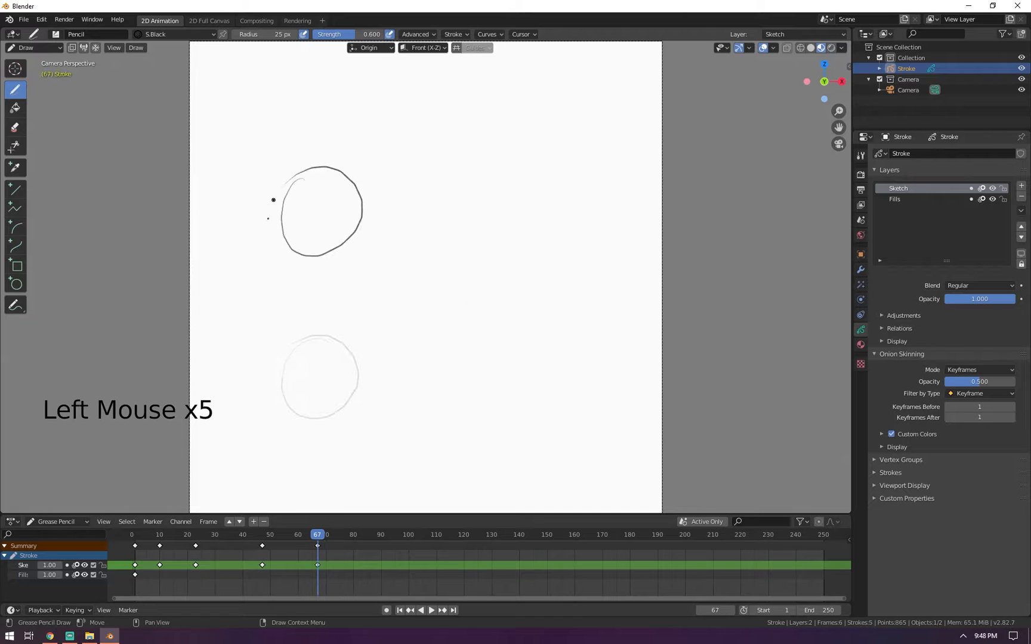
pyautogui.moveTo(314, 533); pyautogui.dragTo(378, 534)
pyautogui.moveTo(500, 148); pyautogui.dragTo(506, 152)
# Play back and scrub through the timeline to check the sequence of circles
pyautogui.moveTo(165, 535); pyautogui.dragTo(188, 526)
pyautogui.press('space')
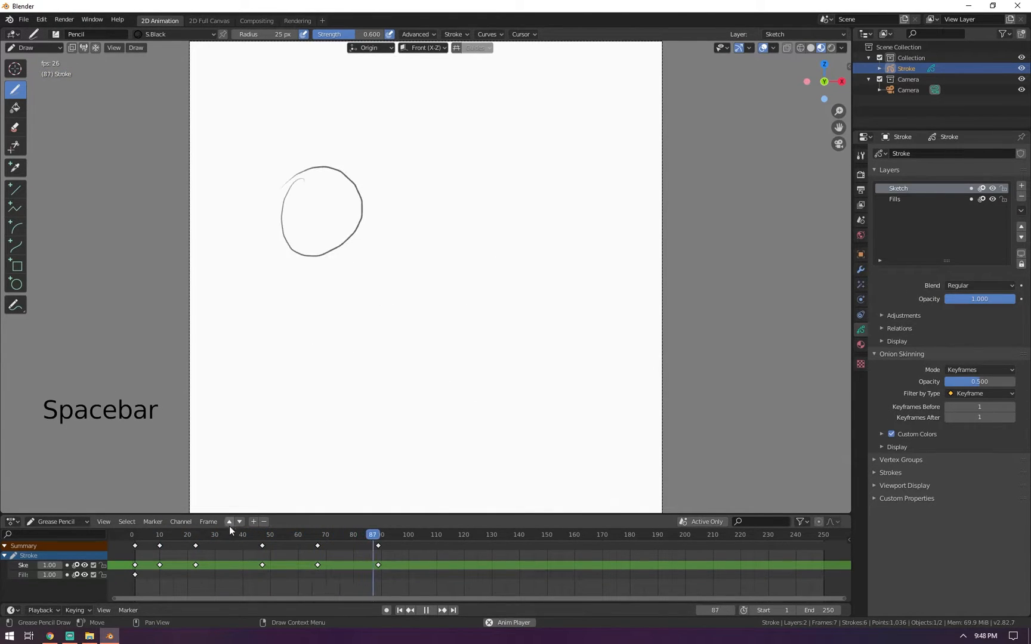
pyautogui.press('space')
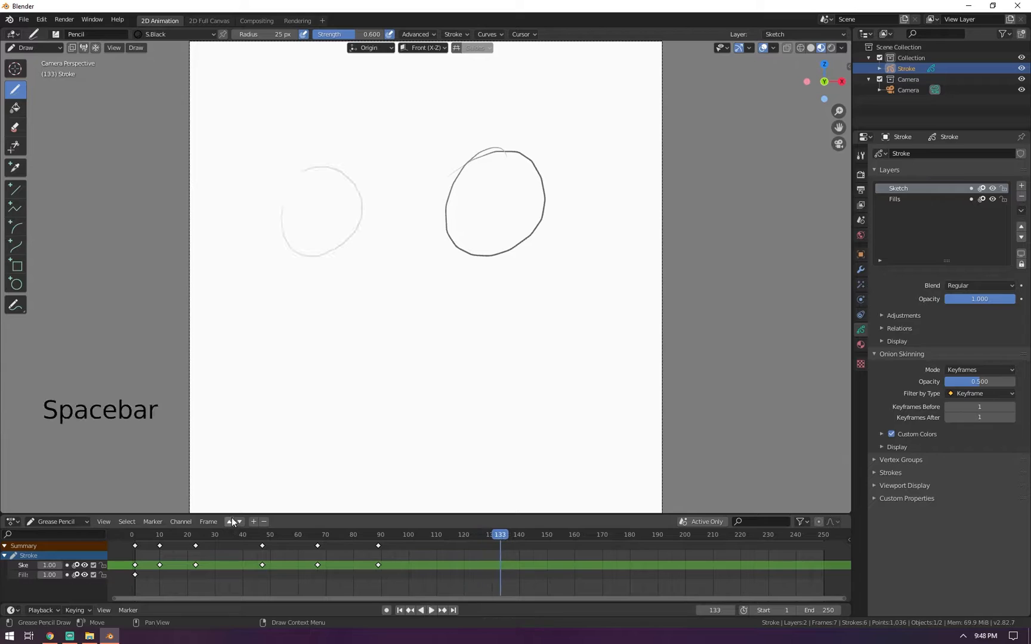
pyautogui.moveTo(174, 542)
pyautogui.mouseDown()
pyautogui.moveTo(138, 542)
pyautogui.moveTo(289, 534)
pyautogui.mouseUp()
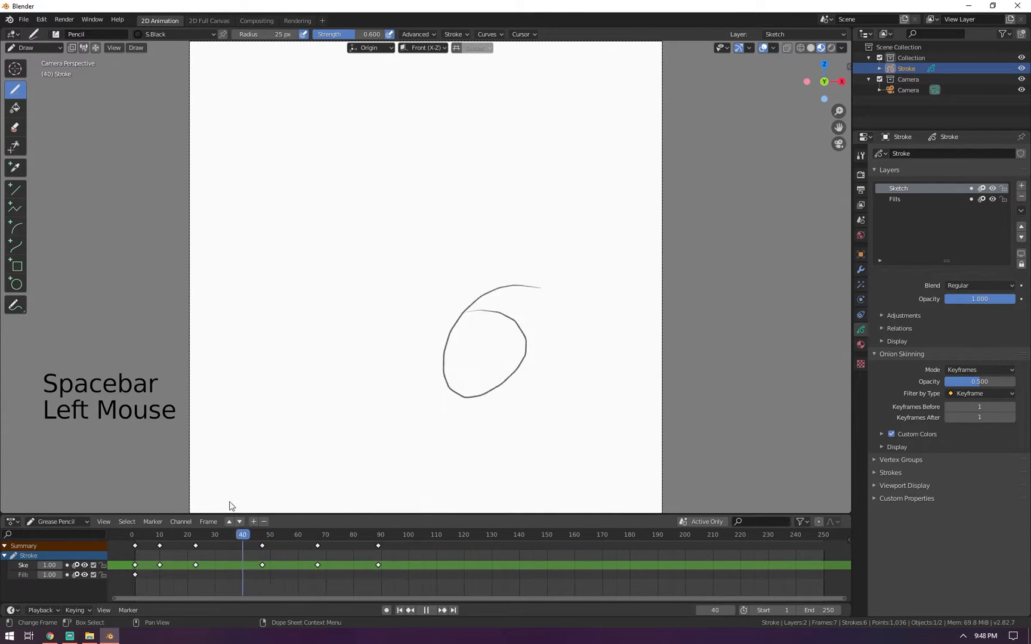
# Undo the circle drawings made after frame 1, keeping only the first large circle
pyautogui.hotkey('ctrl', 'z')
pyautogui.hotkey('ctrl', 'z')
pyautogui.hotkey('ctrl', 'z')
pyautogui.hotkey('ctrl', 'z')
pyautogui.hotkey('ctrl', 'z')
pyautogui.hotkey('ctrl', 'z')
pyautogui.hotkey('ctrl', 'z')
pyautogui.hotkey('ctrl', 'z')
pyautogui.hotkey('ctrl', 'z')
pyautogui.hotkey('ctrl', 'z')
pyautogui.hotkey('ctrl', 'z')
pyautogui.hotkey('ctrl', 'z')
pyautogui.hotkey('ctrl', 'z')
pyautogui.hotkey('ctrl', 'z')
pyautogui.hotkey('ctrl', 'z')
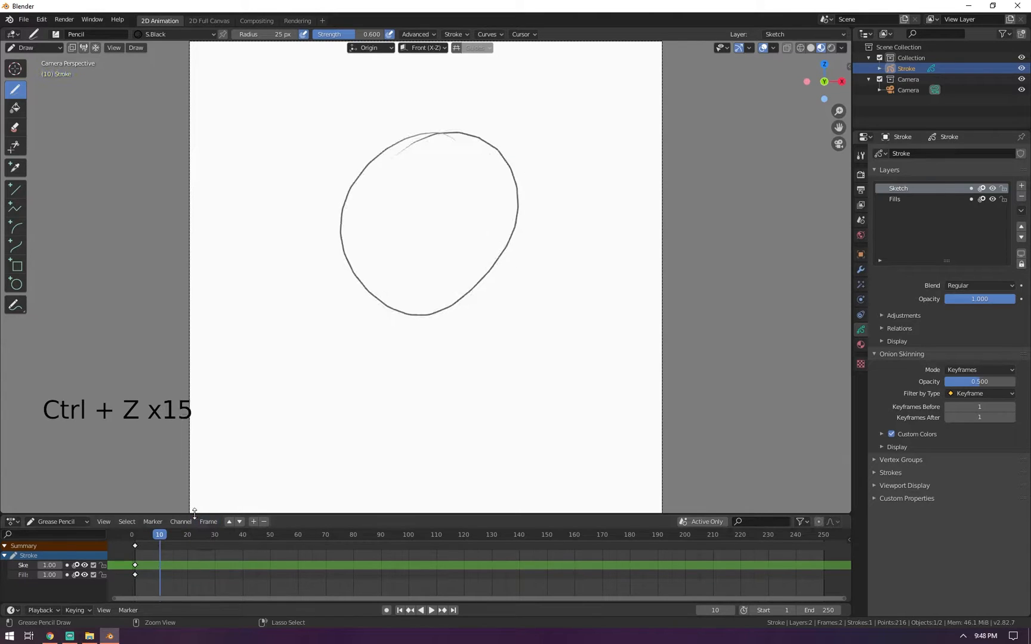
# Turn on additive drawing and draw the first eye inside the circle around frame 12
pyautogui.moveTo(159, 537)
pyautogui.mouseDown()
pyautogui.moveTo(138, 544)
pyautogui.moveTo(173, 542)
pyautogui.mouseUp()
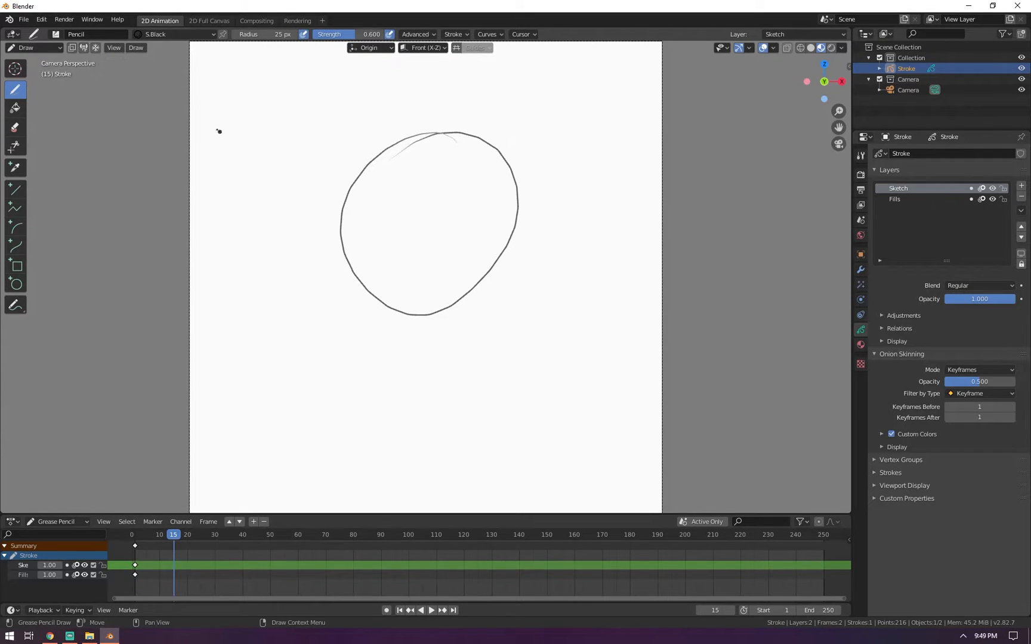
pyautogui.click(95, 47)
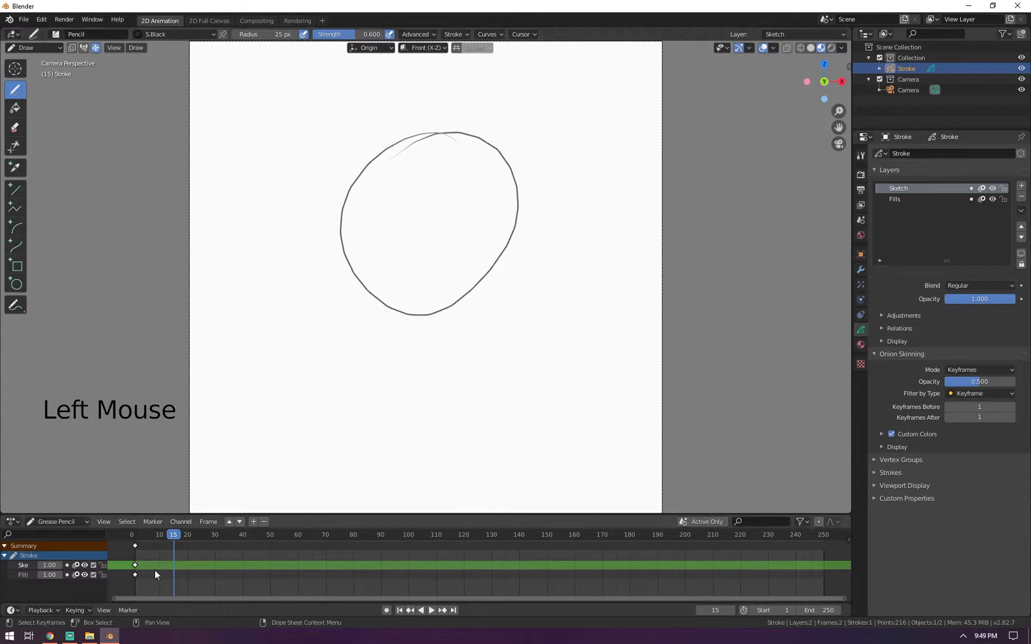
pyautogui.click(166, 534)
pyautogui.moveTo(389, 182)
pyautogui.mouseDown()
pyautogui.moveTo(412, 181)
pyautogui.moveTo(384, 187)
pyautogui.mouseUp()
pyautogui.click(135, 535)
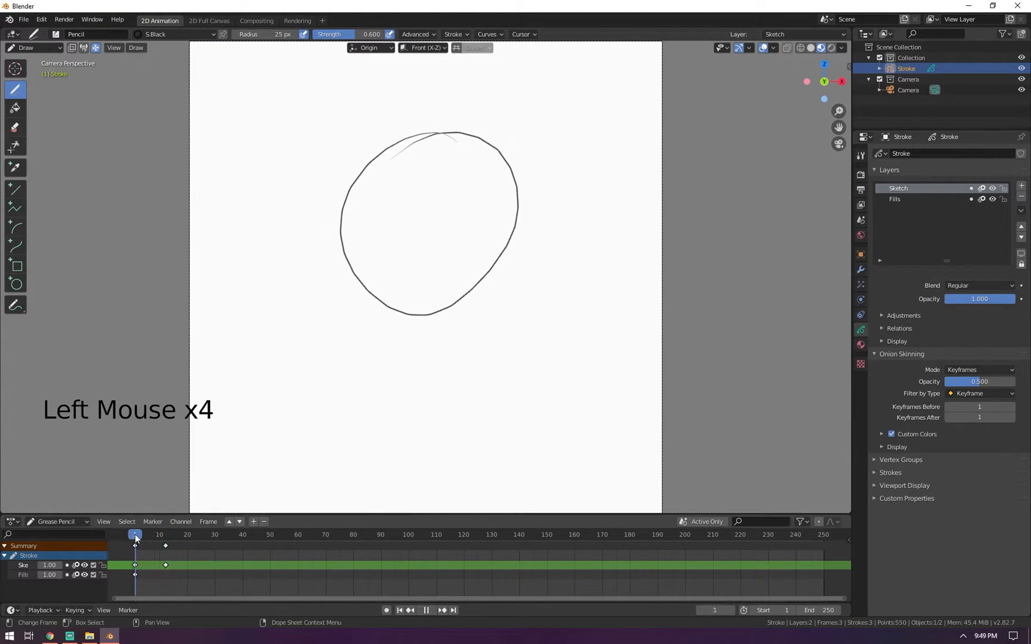
pyautogui.press('space')
# Add the second eye, the nose and a smiling mouth to the face at successive frames, with the mouth at frame 76
pyautogui.moveTo(487, 179); pyautogui.dragTo(439, 182)
pyautogui.click(292, 533)
pyautogui.moveTo(452, 247); pyautogui.dragTo(438, 236)
pyautogui.moveTo(296, 534); pyautogui.dragTo(342, 534)
pyautogui.moveTo(391, 276); pyautogui.dragTo(466, 261)
# Play back the face drawing from frame 1 and scrub to frame 76
pyautogui.click(135, 535)
pyautogui.press('space')
pyautogui.moveTo(264, 516)
pyautogui.mouseDown()
pyautogui.moveTo(378, 490)
pyautogui.moveTo(209, 524)
pyautogui.moveTo(387, 488)
pyautogui.moveTo(161, 518)
pyautogui.moveTo(342, 495)
pyautogui.mouseUp()
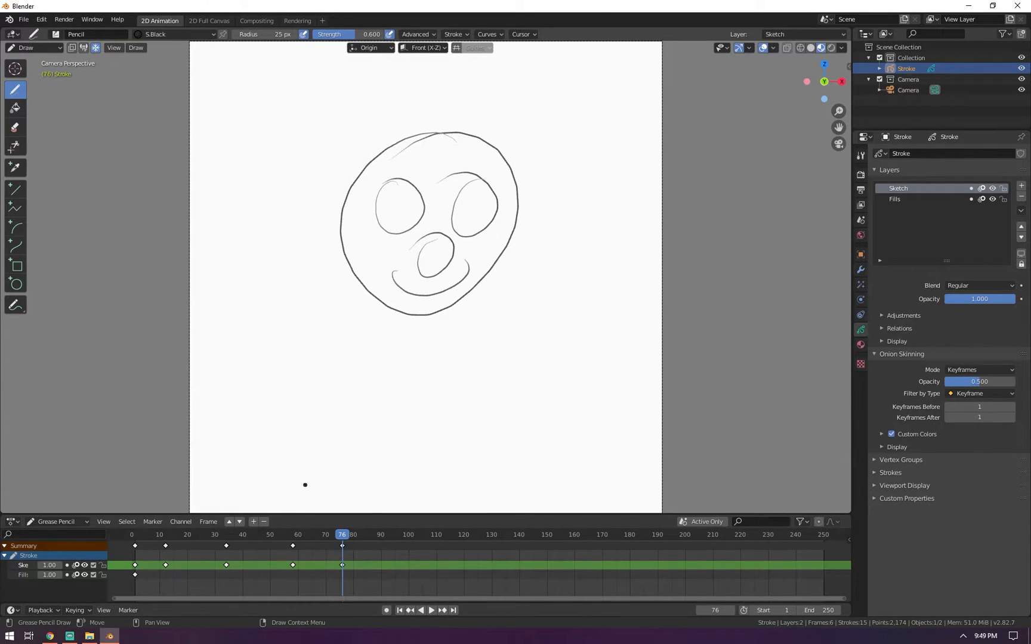
# Undo the eye, nose and mouth drawings as well as the original circle on the Sketch layer
pyautogui.hotkey('ctrl', 'z')
pyautogui.hotkey('ctrl', 'z')
pyautogui.hotkey('ctrl', 'z')
pyautogui.hotkey('ctrl', 'z')
pyautogui.hotkey('ctrl', 'z')
pyautogui.hotkey('ctrl', 'z')
pyautogui.hotkey('ctrl', 'z')
pyautogui.hotkey('ctrl', 'z')
pyautogui.hotkey('ctrl', 'z')
pyautogui.hotkey('ctrl', 'z')
pyautogui.hotkey('ctrl', 'z')
pyautogui.hotkey('ctrl', 'z')
pyautogui.hotkey('ctrl', 'z')
pyautogui.hotkey('ctrl', 'z')
pyautogui.moveTo(148, 537)
pyautogui.mouseDown()
pyautogui.moveTo(137, 543)
pyautogui.moveTo(152, 540)
pyautogui.mouseUp()
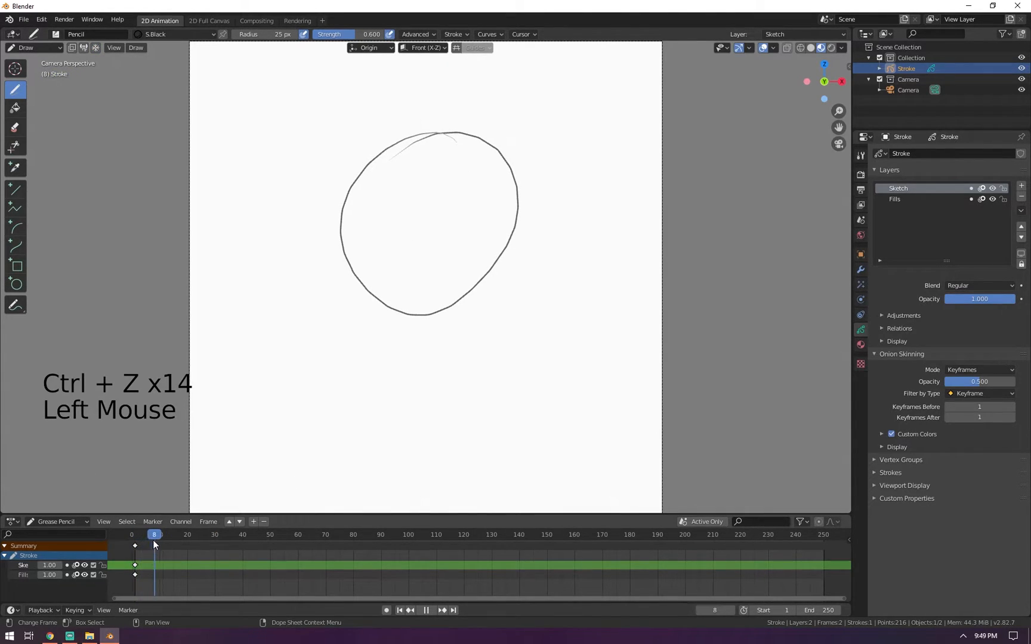
pyautogui.hotkey('ctrl', 'z')
pyautogui.hotkey('ctrl', 'z')
pyautogui.hotkey('ctrl', 'z')
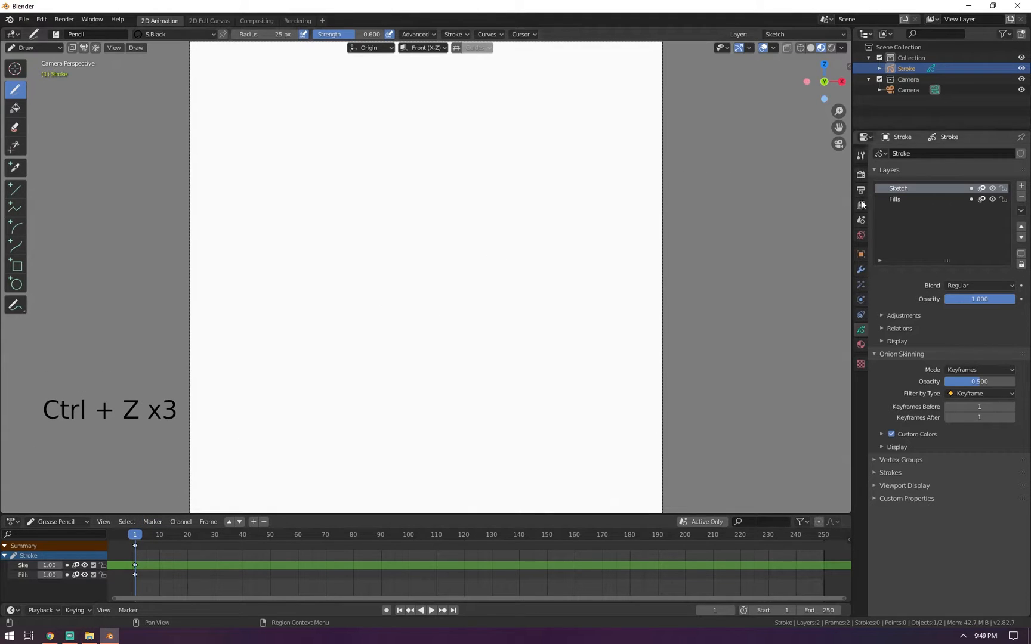
# Draw a large round filled shape in the upper middle of the canvas with the F.Black material
pyautogui.click(143, 35)
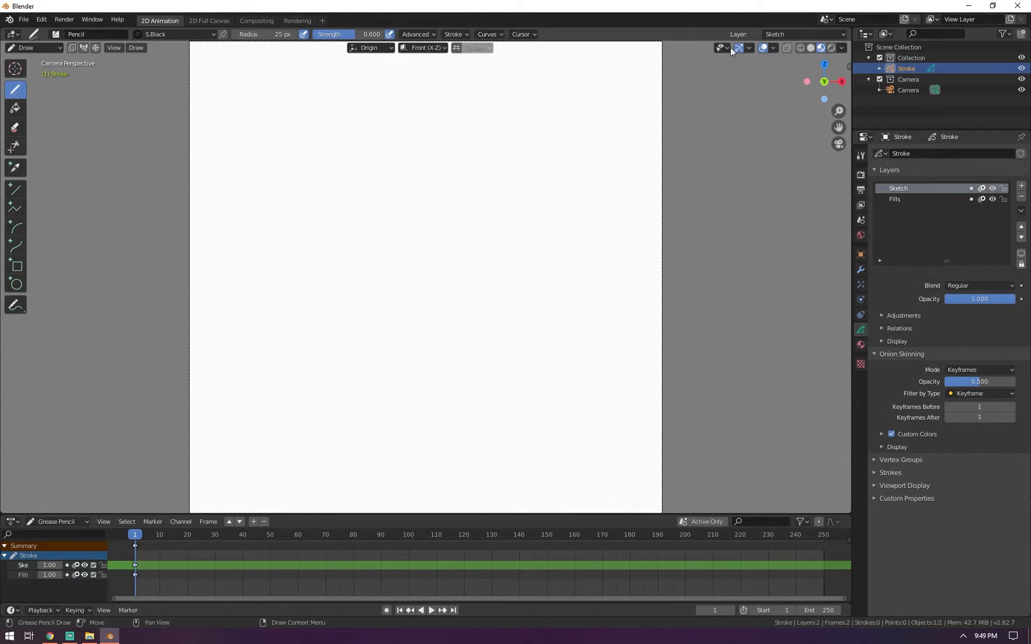
pyautogui.click(152, 34)
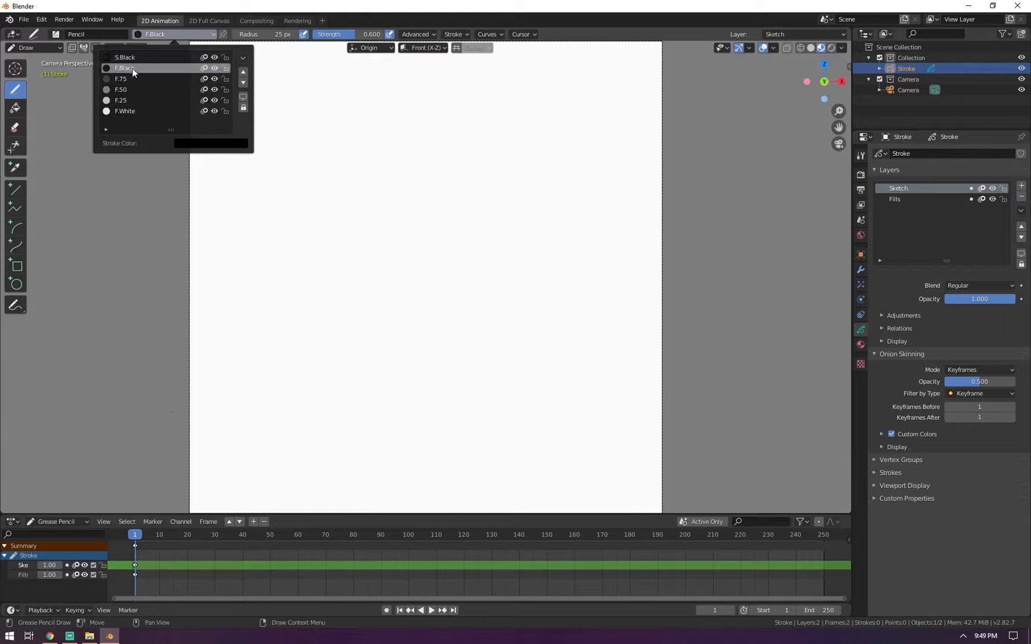
pyautogui.click(128, 68)
pyautogui.moveTo(403, 126)
pyautogui.mouseDown()
pyautogui.moveTo(349, 134)
pyautogui.moveTo(383, 143)
pyautogui.mouseUp()
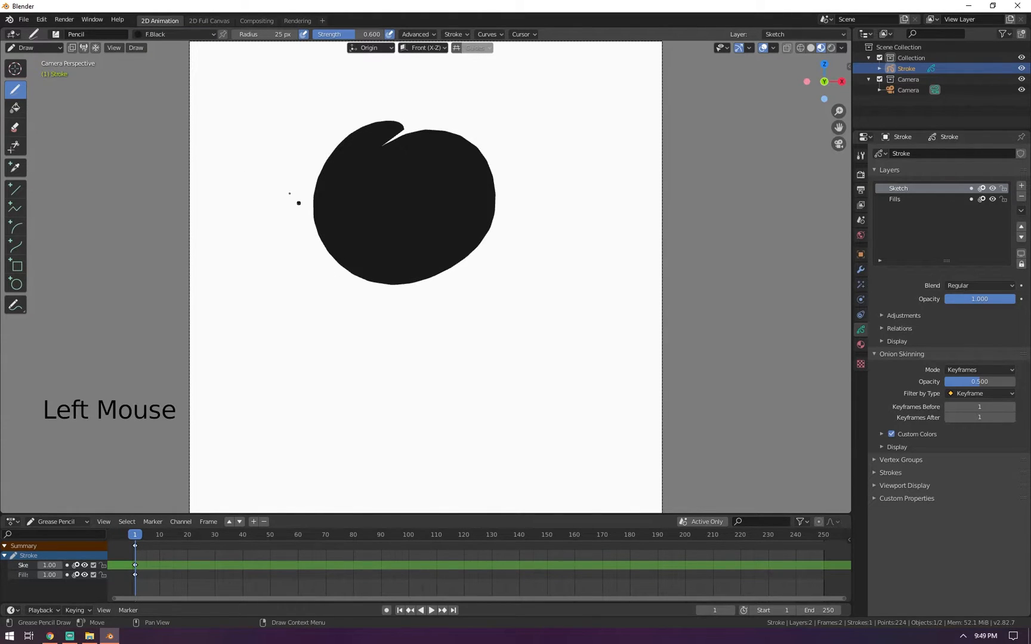
# Draw a smaller round shape with the F.75 material overlapping the black shape's upper right side
pyautogui.click(153, 34)
pyautogui.click(144, 78)
pyautogui.moveTo(498, 99)
pyautogui.mouseDown()
pyautogui.moveTo(439, 122)
pyautogui.moveTo(472, 114)
pyautogui.mouseUp()
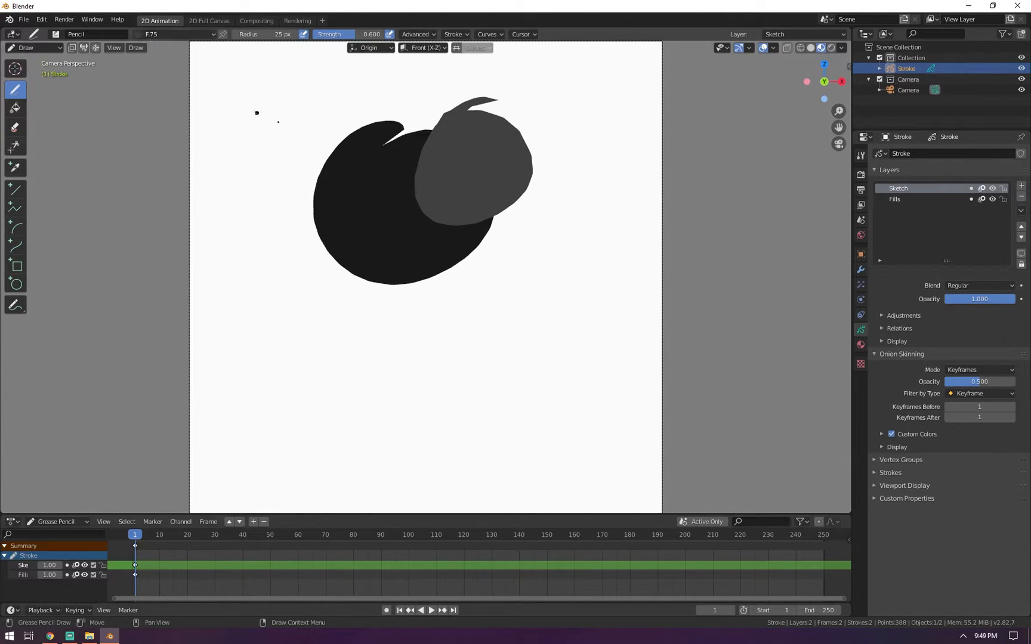
# Turn on drawing strokes on back, and draw one F.75 shape and one F.25 shape behind the existing shapes
pyautogui.click(74, 49)
pyautogui.moveTo(361, 109)
pyautogui.mouseDown()
pyautogui.moveTo(337, 97)
pyautogui.moveTo(307, 191)
pyautogui.mouseUp()
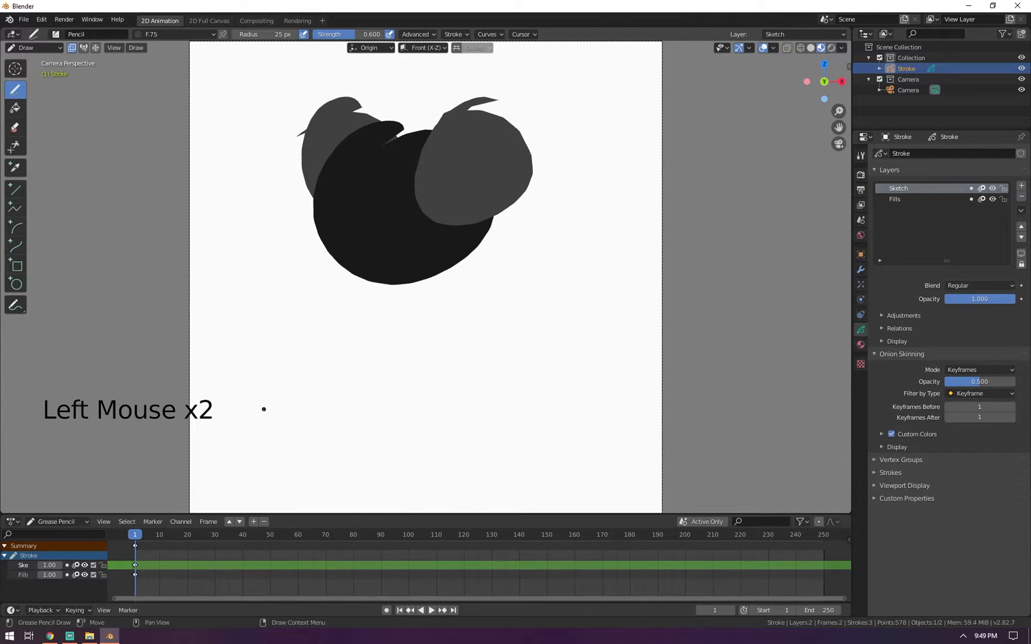
pyautogui.click(154, 35)
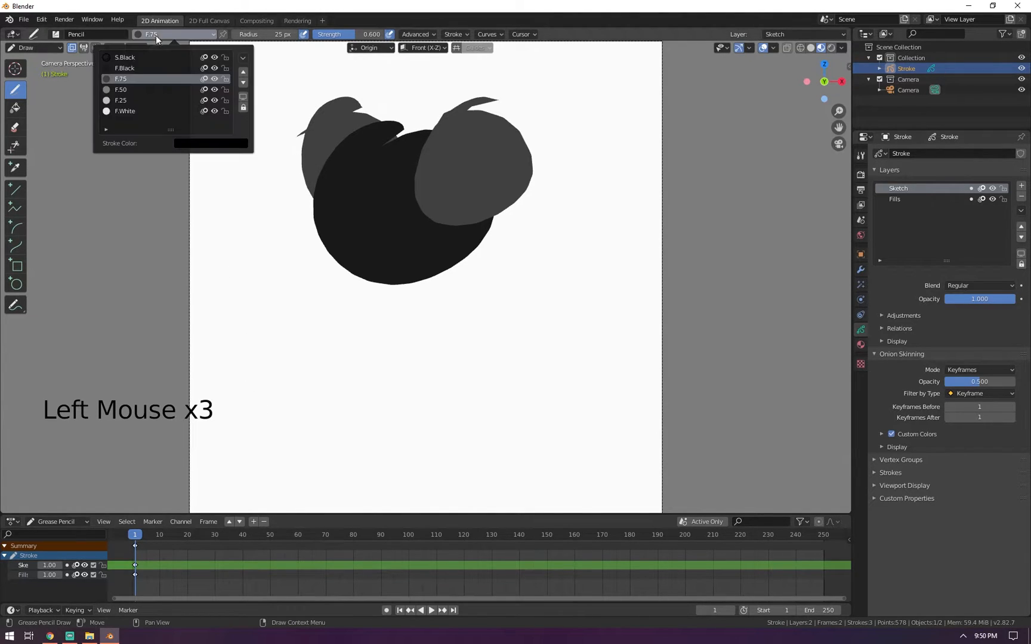
pyautogui.click(148, 99)
pyautogui.moveTo(421, 94)
pyautogui.mouseDown()
pyautogui.moveTo(337, 191)
pyautogui.moveTo(308, 194)
pyautogui.mouseUp()
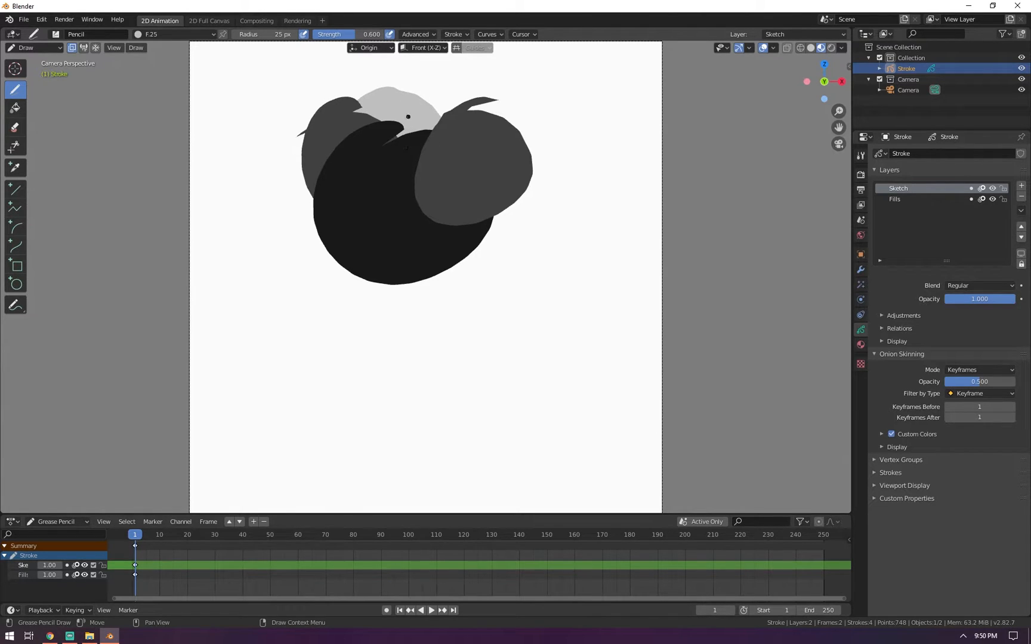
# In Edit Mode, select the light F.25 stroke and bring it forward until it lies in front of all other shapes
pyautogui.press('Tab')
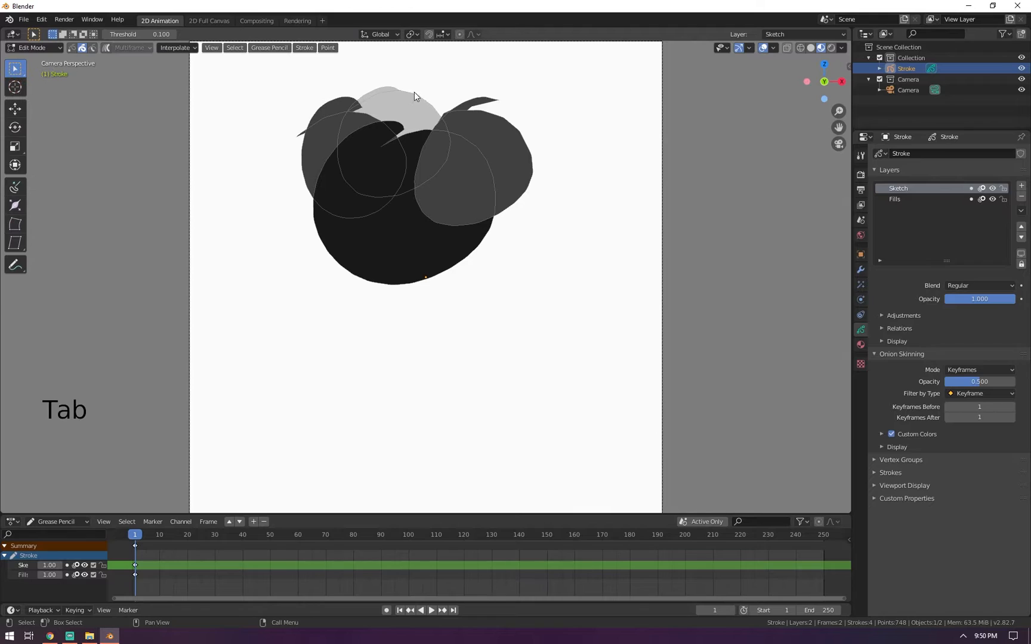
pyautogui.click(411, 94)
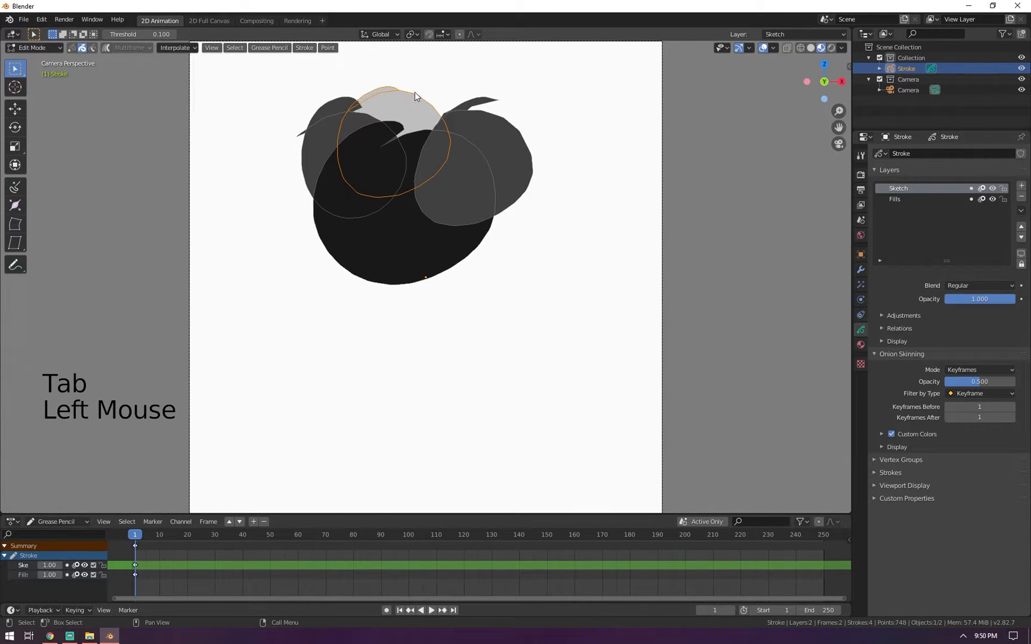
pyautogui.click(83, 48)
pyautogui.click(82, 49)
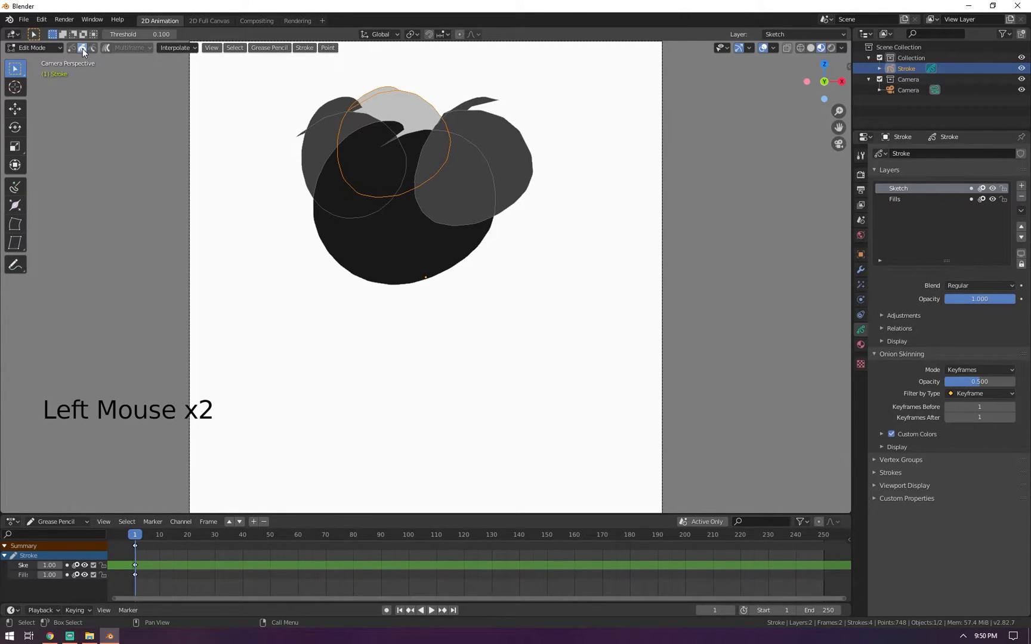
pyautogui.rightClick(402, 106)
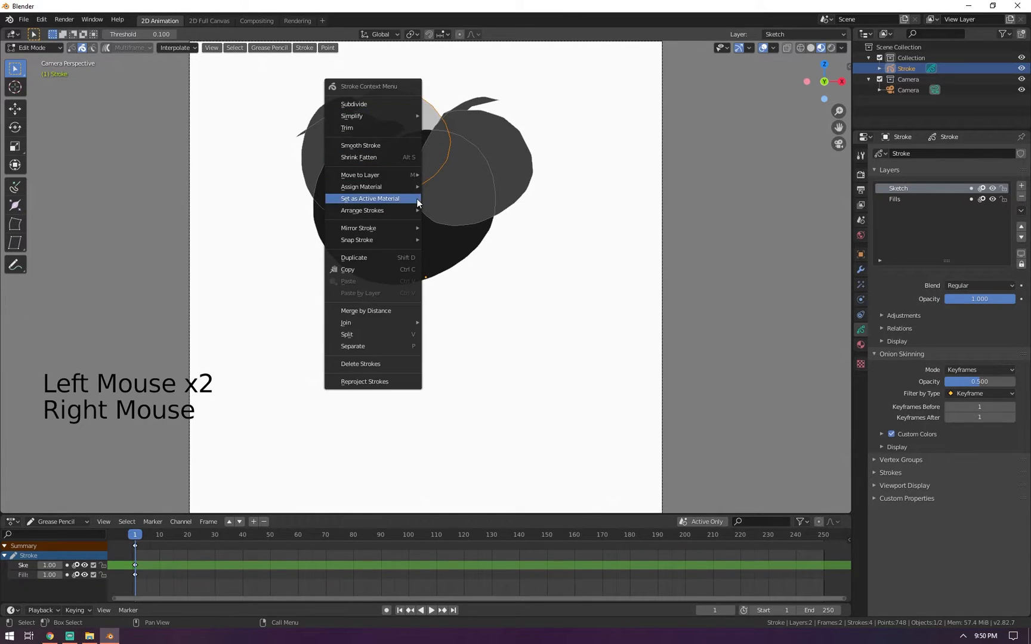
pyautogui.moveTo(403, 214)
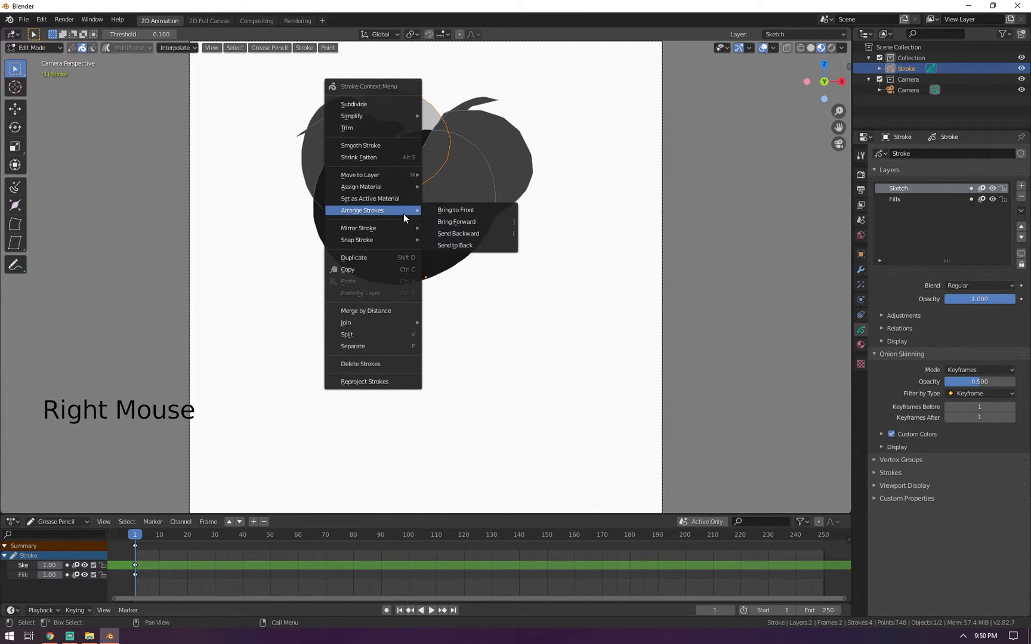
pyautogui.click(504, 234)
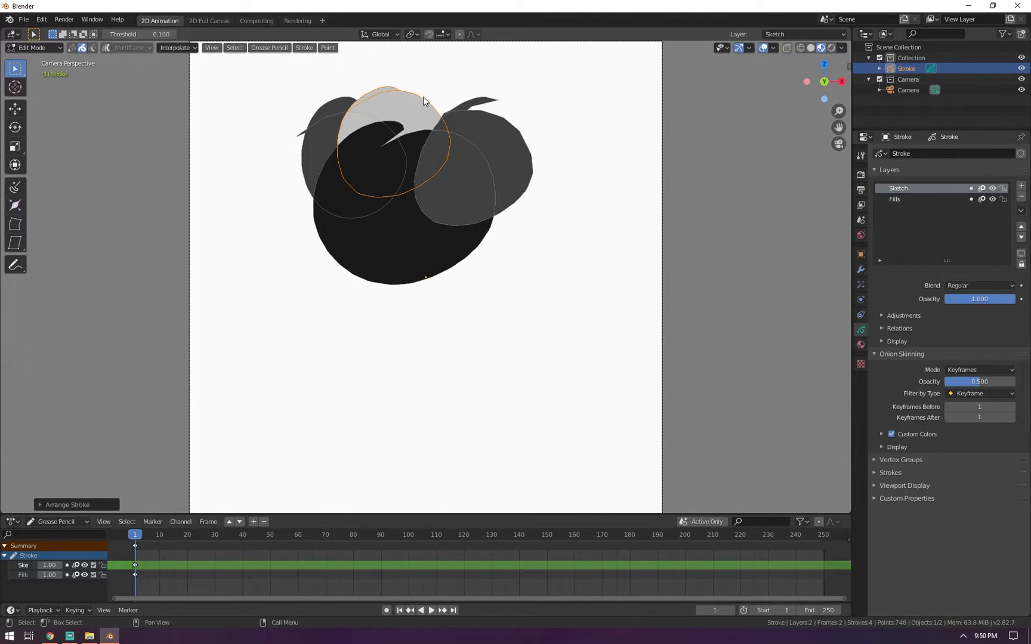
pyautogui.press(']')
pyautogui.press(']')
pyautogui.press(']')
pyautogui.press(']')
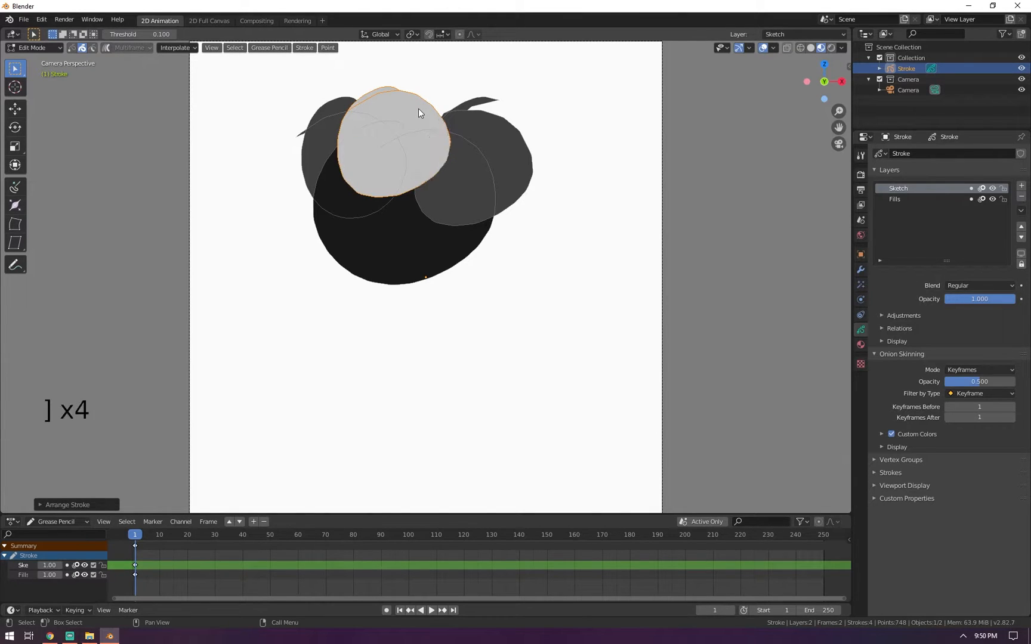
# Repeatedly send the F.25 stroke backward and bring it forward, ending with it directly behind the right-hand F.75 shape
pyautogui.press('[')
pyautogui.press('[')
pyautogui.press('[')
pyautogui.press('[')
pyautogui.press('[')
pyautogui.press(']')
pyautogui.press(']')
pyautogui.press(']')
pyautogui.press(']')
pyautogui.press('[')
pyautogui.press('[')
pyautogui.press('[')
pyautogui.press('[')
pyautogui.press('[')
pyautogui.press('[')
pyautogui.press(']')
pyautogui.press(']')
pyautogui.press(']')
pyautogui.press(']')
pyautogui.press(']')
pyautogui.press('[')
pyautogui.press('[')
pyautogui.press('[')
pyautogui.press('[')
pyautogui.press('[')
pyautogui.press(']')
pyautogui.press(']')
pyautogui.press(']')
pyautogui.press(']')
pyautogui.press(']')
pyautogui.press('[')
pyautogui.press('[')
pyautogui.press('[')
pyautogui.press('[')
pyautogui.press('[')
pyautogui.press(']')
pyautogui.press(']')
pyautogui.press(']')
pyautogui.press(']')
pyautogui.press('[')
pyautogui.press('[')
pyautogui.press('[')
pyautogui.press('[')
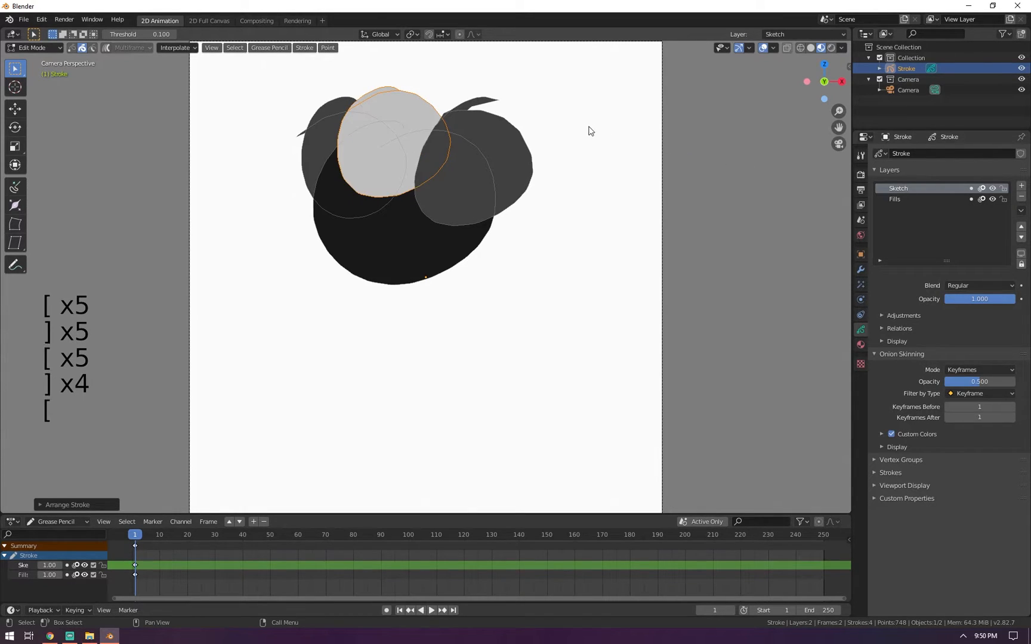
pyautogui.press(']')
pyautogui.press(']')
pyautogui.press(']')
pyautogui.press(']')
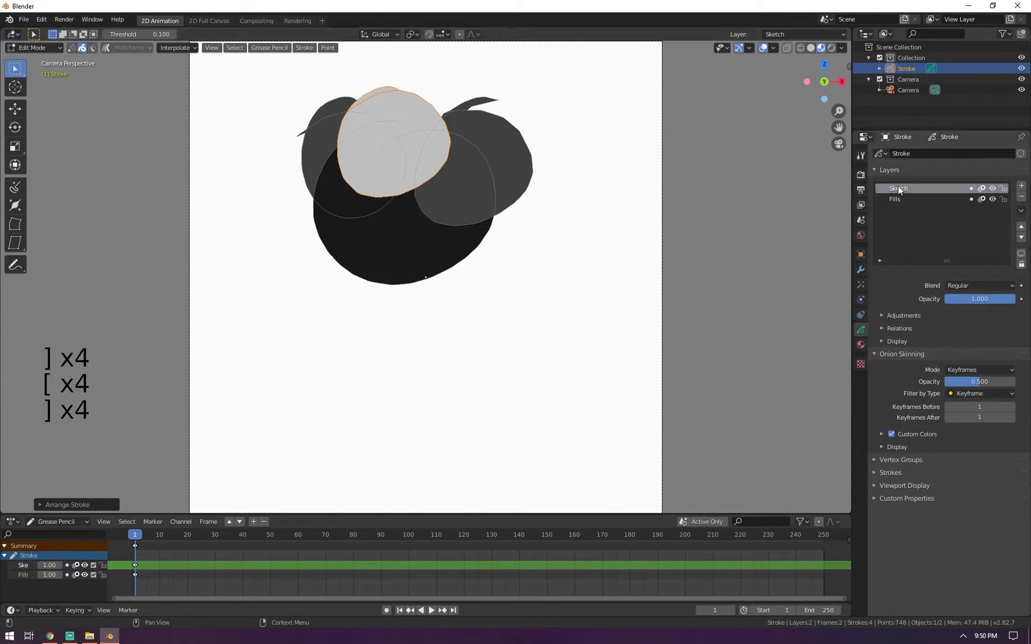
pyautogui.press('[')
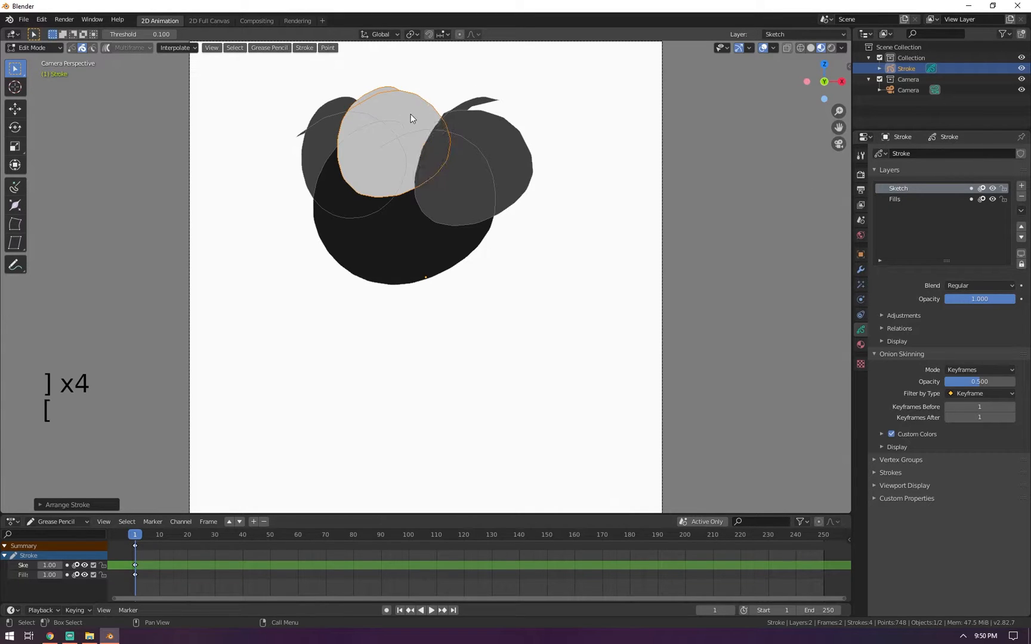
pyautogui.press('[')
pyautogui.press(']')
pyautogui.press(']')
pyautogui.press(']')
pyautogui.press(']')
pyautogui.press('[')
pyautogui.press('[')
pyautogui.press('[')
pyautogui.press('[')
pyautogui.press(']')
pyautogui.press(']')
pyautogui.press(']')
pyautogui.press(']')
pyautogui.press(']')
pyautogui.press('[')
pyautogui.press('[')
pyautogui.press('[')
pyautogui.press('[')
pyautogui.press('[')
pyautogui.press(']')
pyautogui.press(']')
pyautogui.press(']')
pyautogui.press(']')
pyautogui.press(']')
pyautogui.press(']')
pyautogui.press('[')
pyautogui.press('[')
pyautogui.press('[')
pyautogui.press('[')
pyautogui.press('[')
pyautogui.press('[')
pyautogui.press(']')
pyautogui.press(']')
pyautogui.press(']')
pyautogui.press(']')
pyautogui.press(']')
pyautogui.press('[')
pyautogui.press('[')
pyautogui.press('[')
pyautogui.press('[')
pyautogui.press('[')
pyautogui.press(']')
pyautogui.press(']')
pyautogui.press(']')
pyautogui.press(']')
pyautogui.press(']')
pyautogui.press('[')
pyautogui.press('[')
pyautogui.press('[')
pyautogui.press('[')
pyautogui.press(']')
pyautogui.press(']')
pyautogui.press(']')
pyautogui.press('[')
pyautogui.press('[')
pyautogui.press('[')
pyautogui.press(']')
pyautogui.press(']')
pyautogui.press(']')
pyautogui.press('[')
pyautogui.press(']')
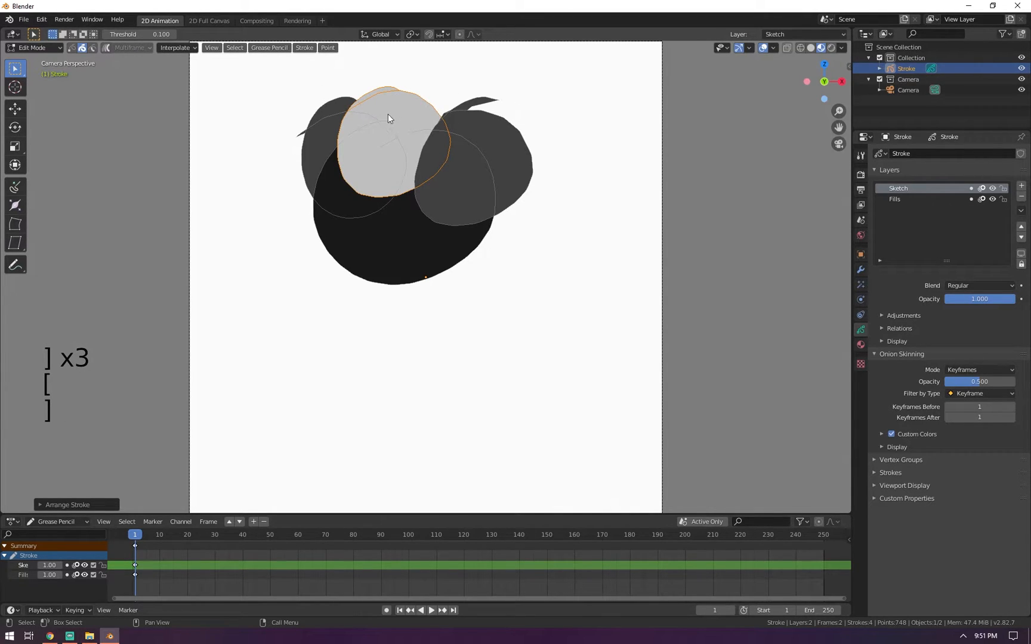
# Move the F.25 shape below and to the right of the black shape and scale it along X into a narrow ellipse
pyautogui.press('g')
pyautogui.click(509, 328)
pyautogui.press('s')
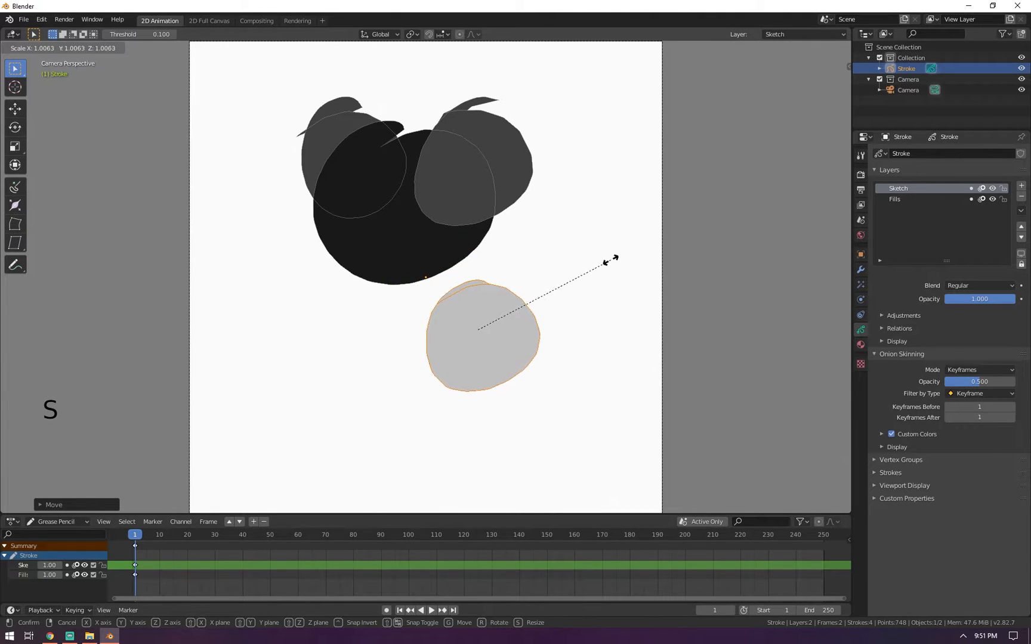
pyautogui.press('x')
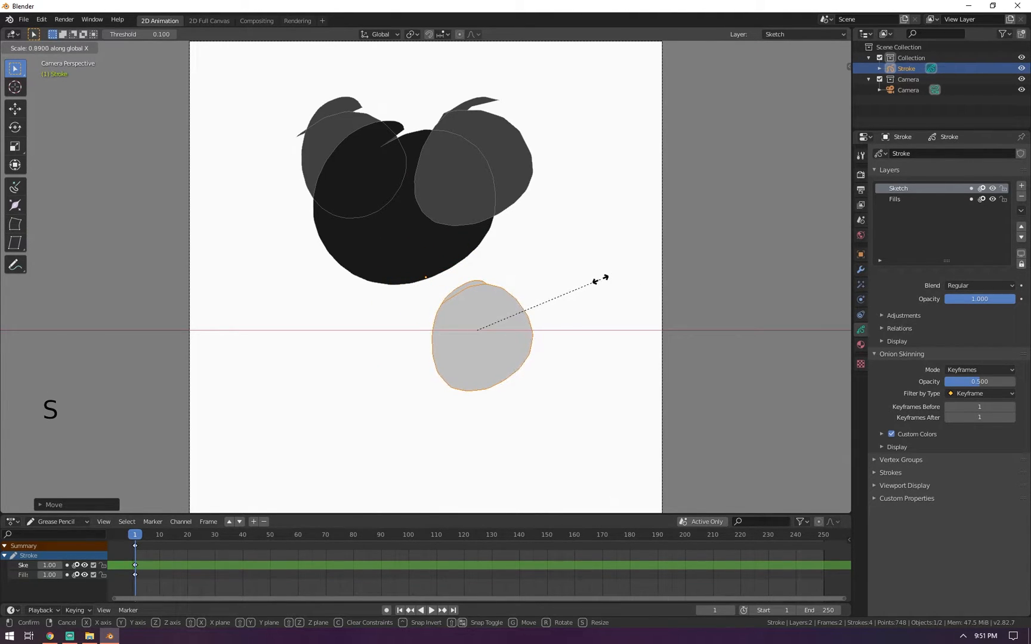
pyautogui.click(500, 317)
# Move the ellipse up among the other shapes, rotate it clockwise to a diagonal, and place it above the gap between the black and right-hand shapes
pyautogui.press('g')
pyautogui.click(541, 115)
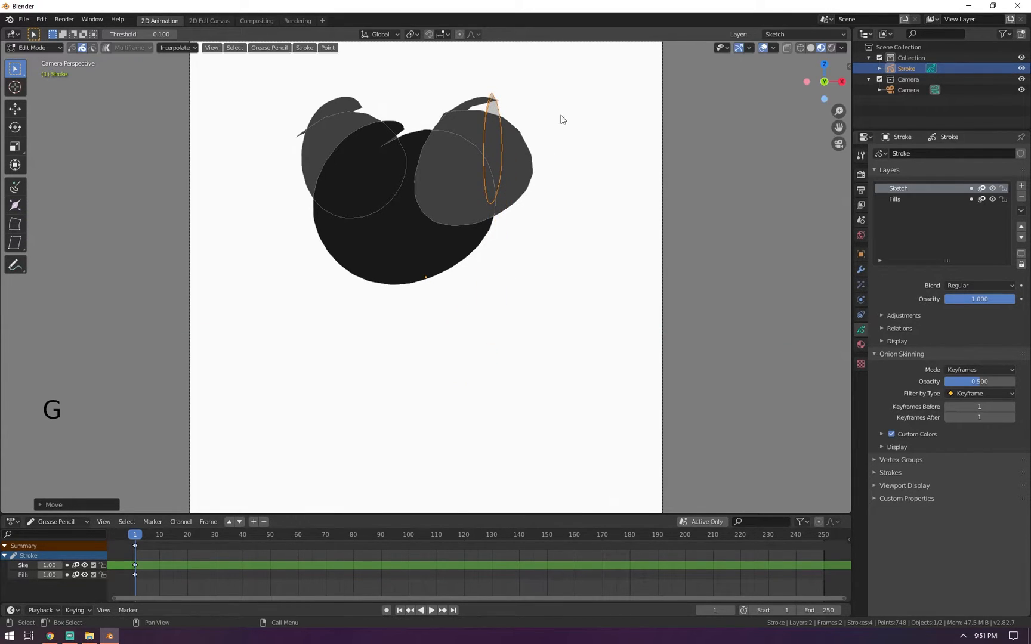
pyautogui.press('r')
pyautogui.click(636, 177)
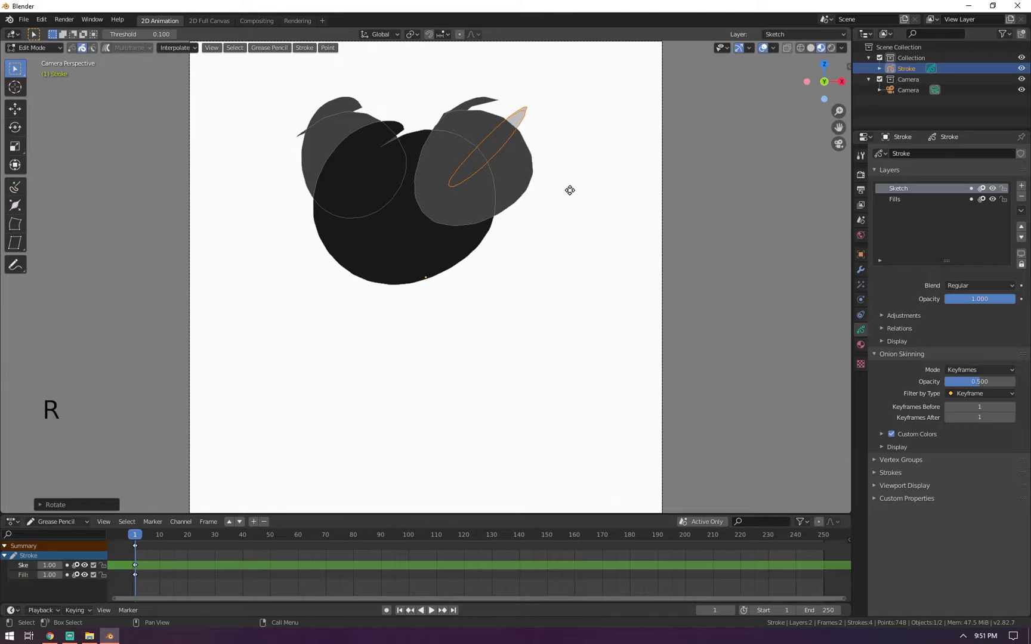
pyautogui.press('g')
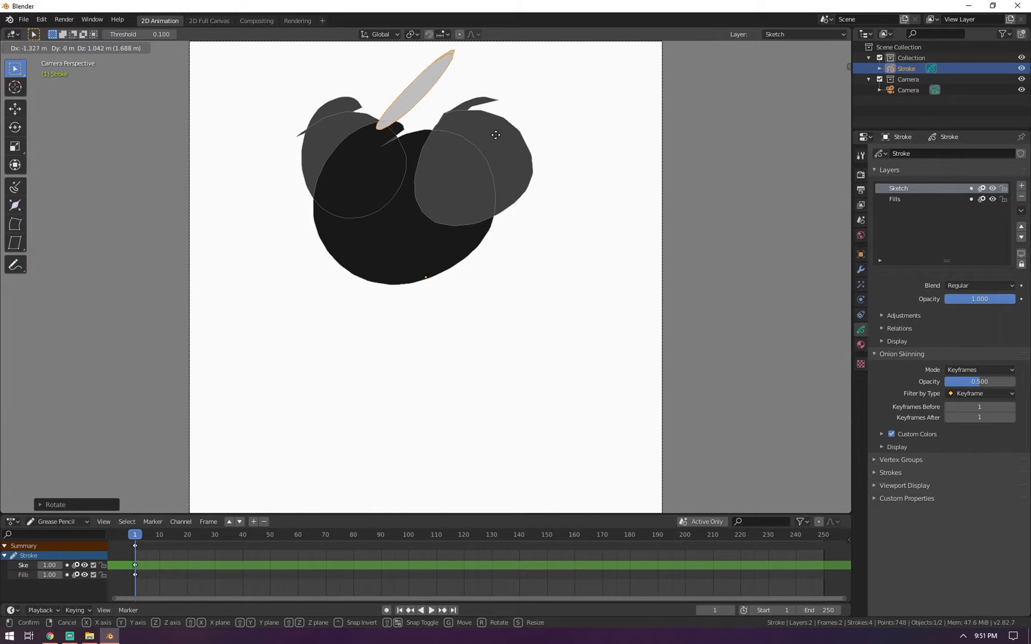
pyautogui.click(521, 148)
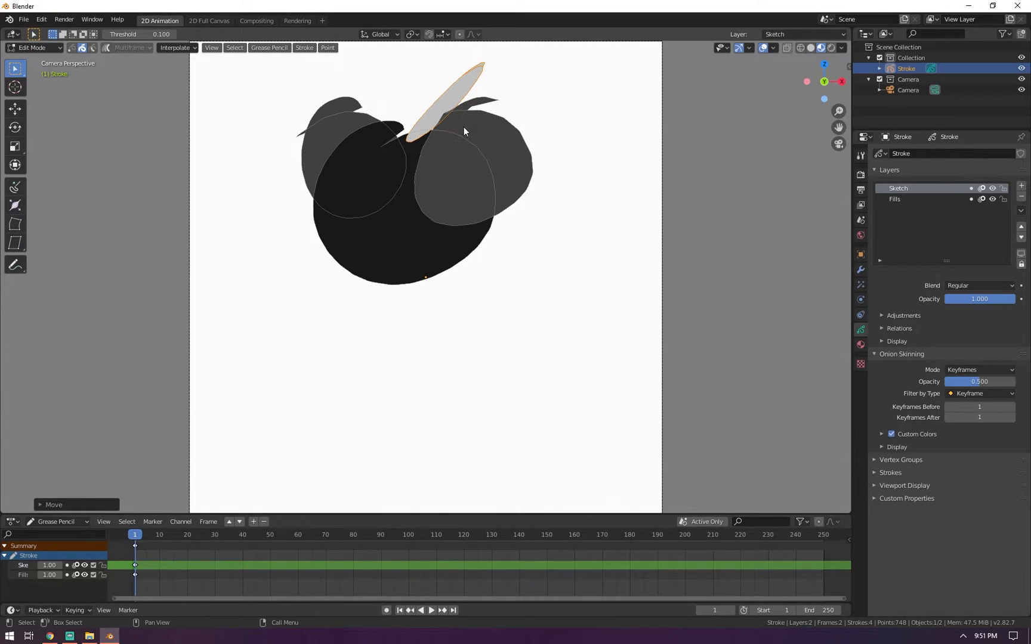
# Select all strokes on the canvas in Edit Mode and delete them
pyautogui.press('Tab')
pyautogui.press('Tab')
pyautogui.press('a')
pyautogui.press('x')
pyautogui.click(476, 138)
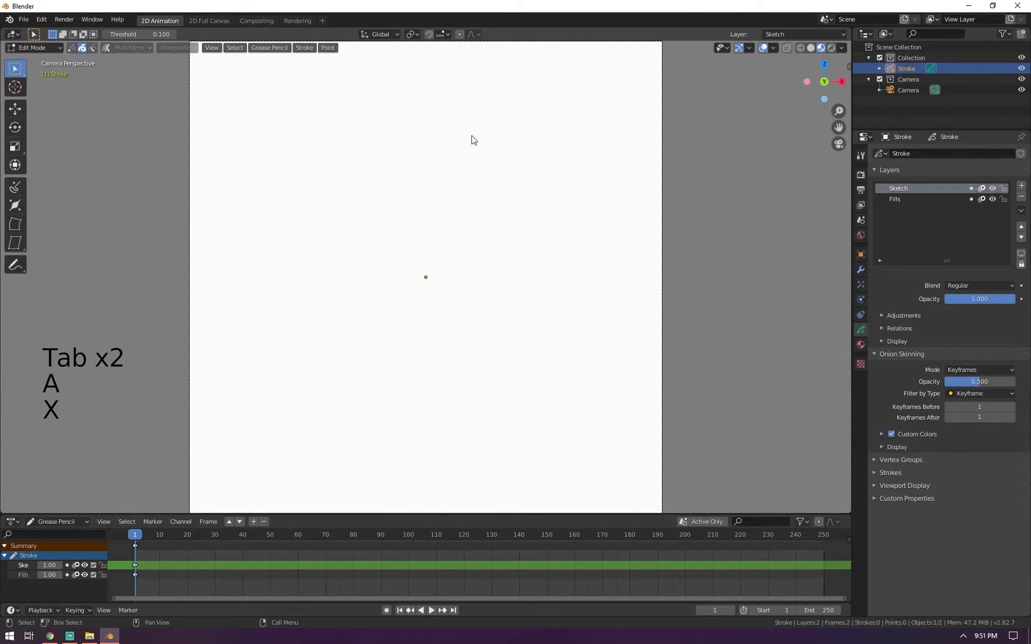
# Return to Draw mode and draw a head silhouette with a projecting front in the upper middle of the canvas using the F.Black material
pyautogui.press('Tab')
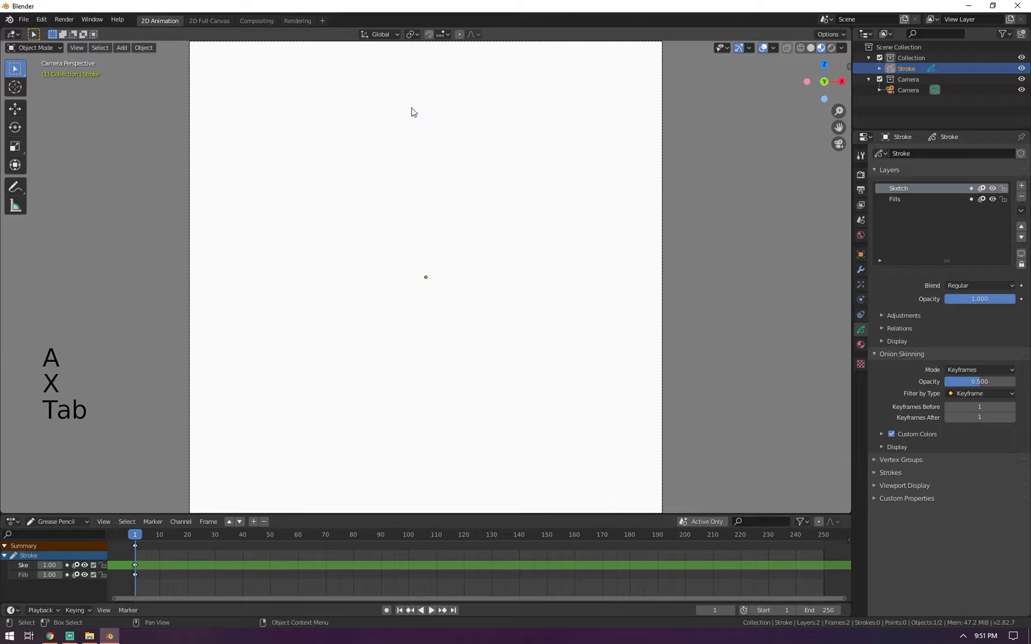
pyautogui.hotkey('ctrl', 'Tab')
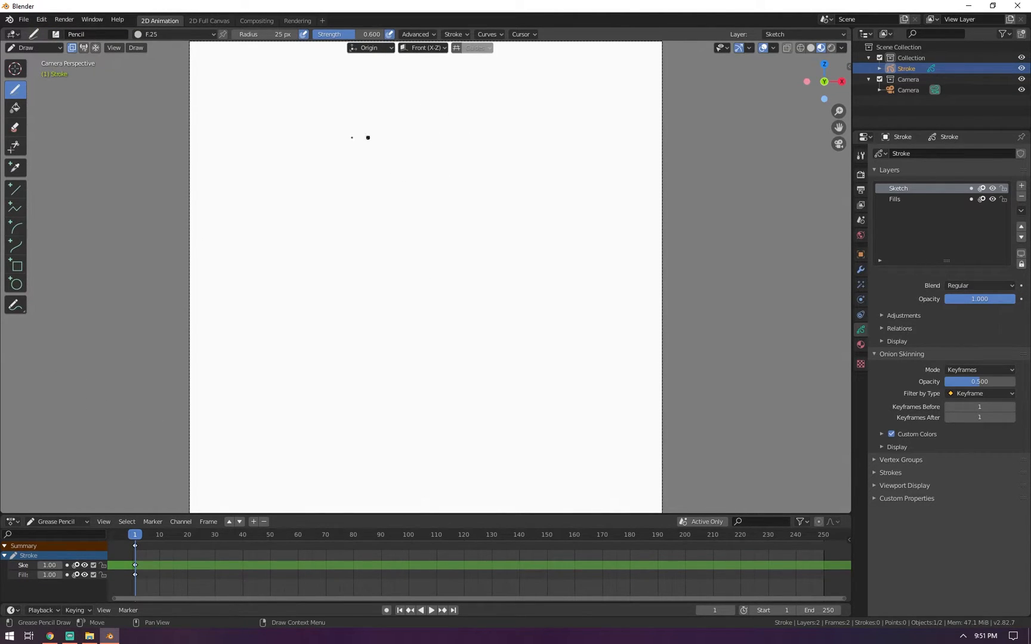
pyautogui.click(155, 36)
pyautogui.click(145, 67)
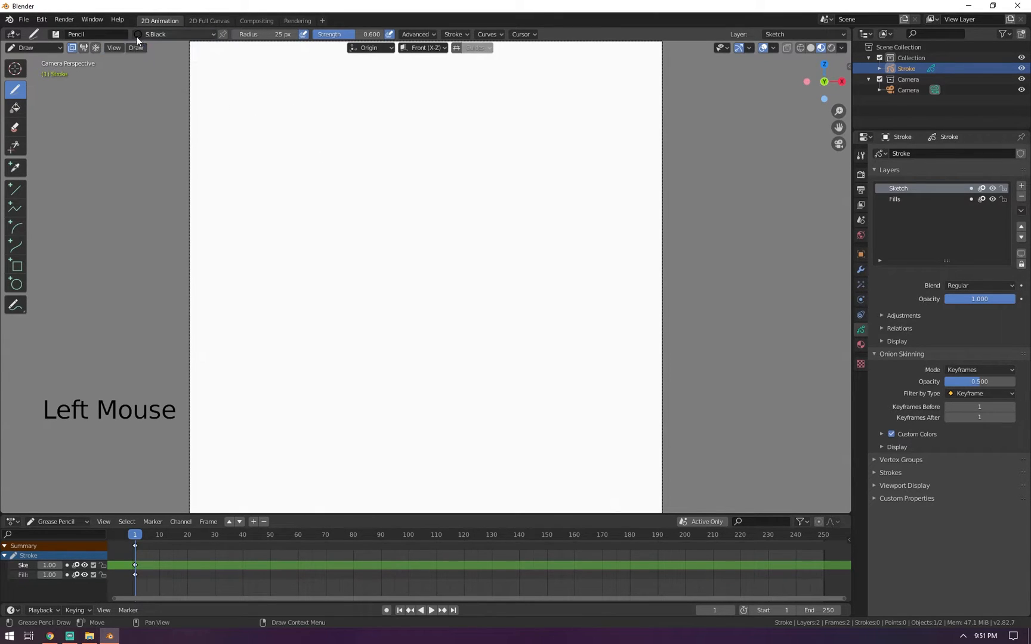
pyautogui.click(134, 36)
pyautogui.click(145, 67)
pyautogui.moveTo(349, 127)
pyautogui.mouseDown()
pyautogui.moveTo(377, 294)
pyautogui.moveTo(431, 295)
pyautogui.moveTo(443, 270)
pyautogui.mouseUp()
pyautogui.moveTo(349, 126)
pyautogui.mouseDown()
pyautogui.moveTo(465, 154)
pyautogui.moveTo(432, 292)
pyautogui.moveTo(406, 295)
pyautogui.moveTo(366, 97)
pyautogui.moveTo(531, 170)
pyautogui.moveTo(486, 202)
pyautogui.mouseUp()
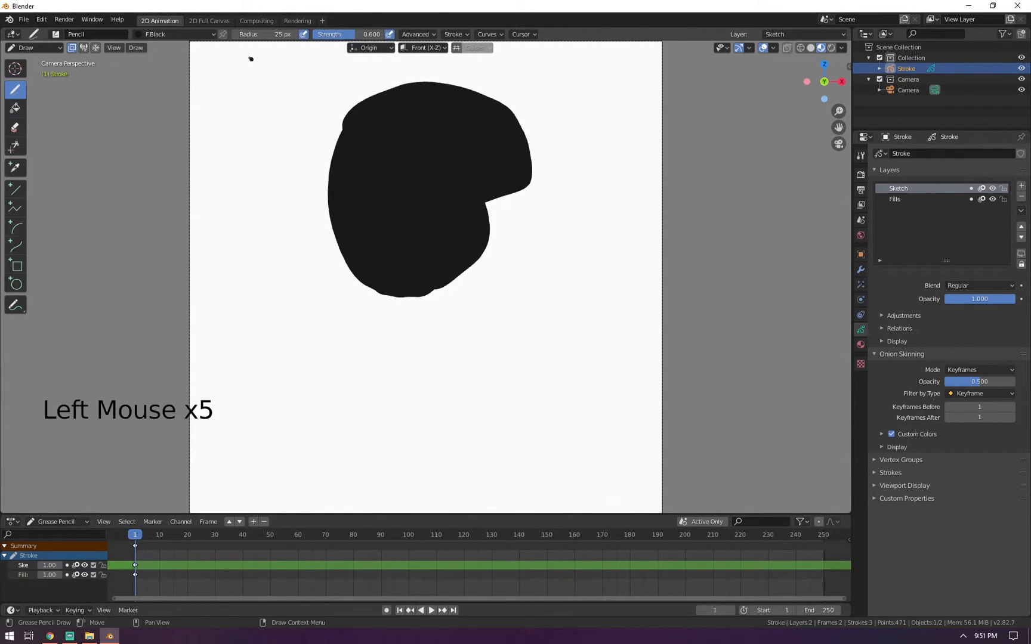
# Draw a neck and shoulders behind the black head using the F.75 material
pyautogui.click(169, 34)
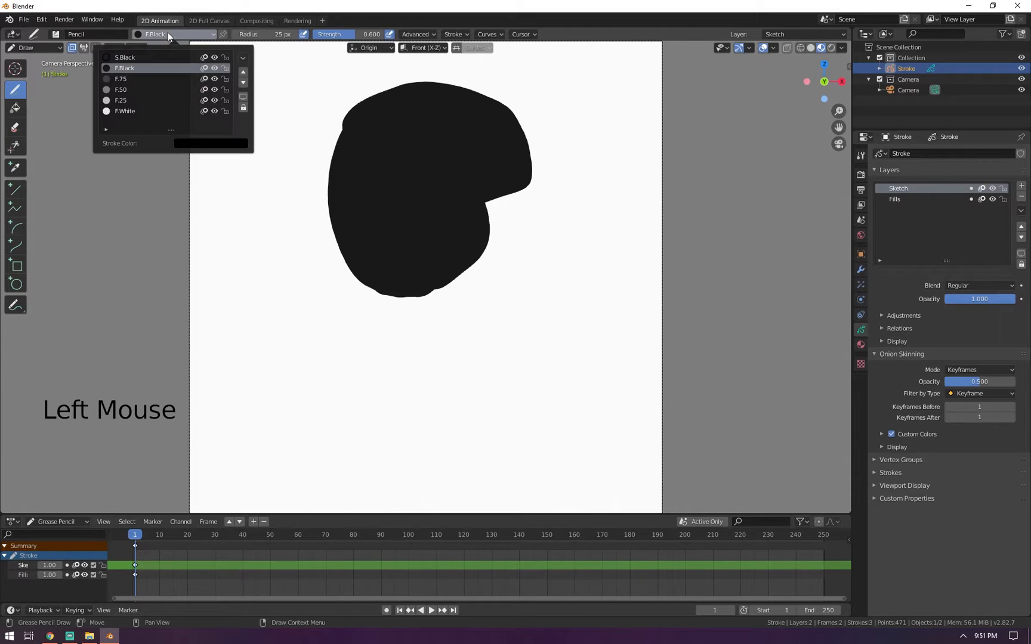
pyautogui.click(127, 79)
pyautogui.moveTo(492, 195)
pyautogui.mouseDown()
pyautogui.moveTo(467, 395)
pyautogui.moveTo(340, 410)
pyautogui.moveTo(365, 152)
pyautogui.moveTo(369, 160)
pyautogui.mouseUp()
pyautogui.moveTo(368, 303)
pyautogui.mouseDown()
pyautogui.moveTo(372, 418)
pyautogui.moveTo(474, 306)
pyautogui.moveTo(404, 315)
pyautogui.mouseUp()
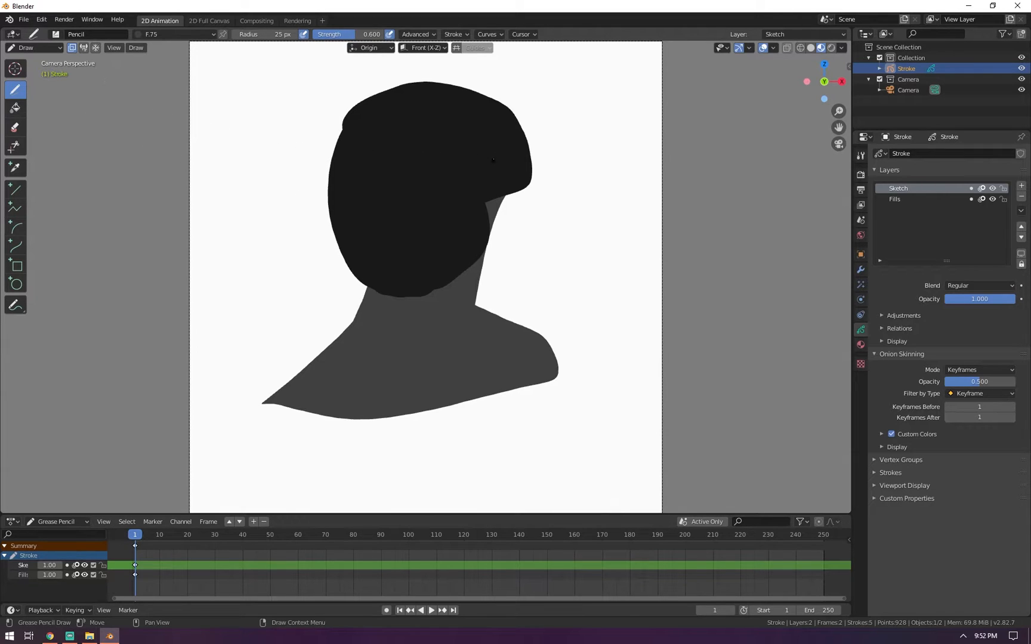
# In Edit Mode, select all the black strokes that form the head, leaving the neck and shoulders unselected
pyautogui.press('Tab')
pyautogui.click(450, 87)
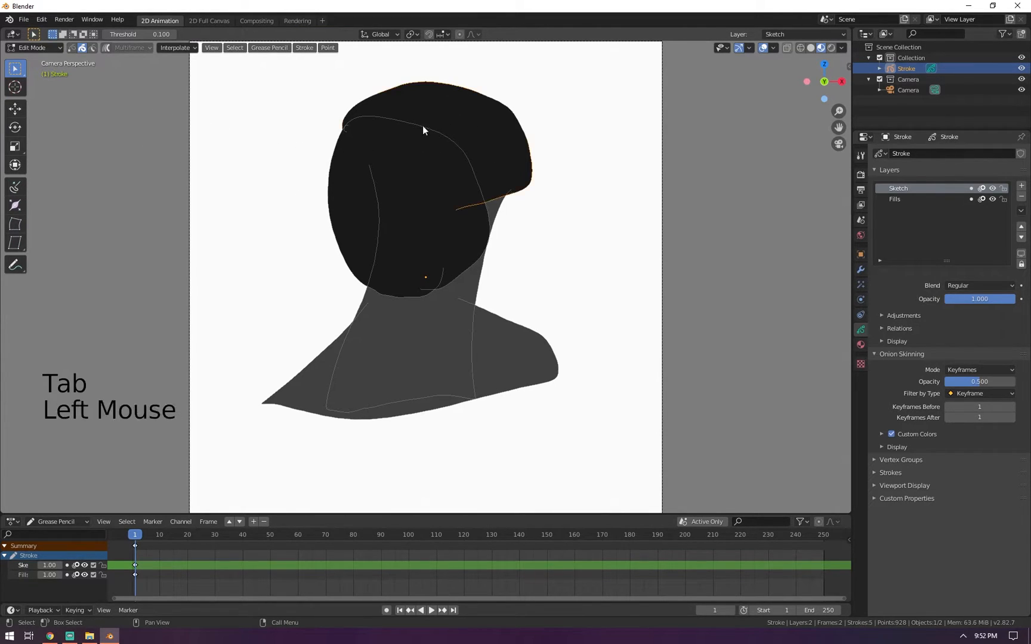
pyautogui.keyDown('shift'); pyautogui.click(352, 186); pyautogui.keyUp('shift')
pyautogui.press('g')
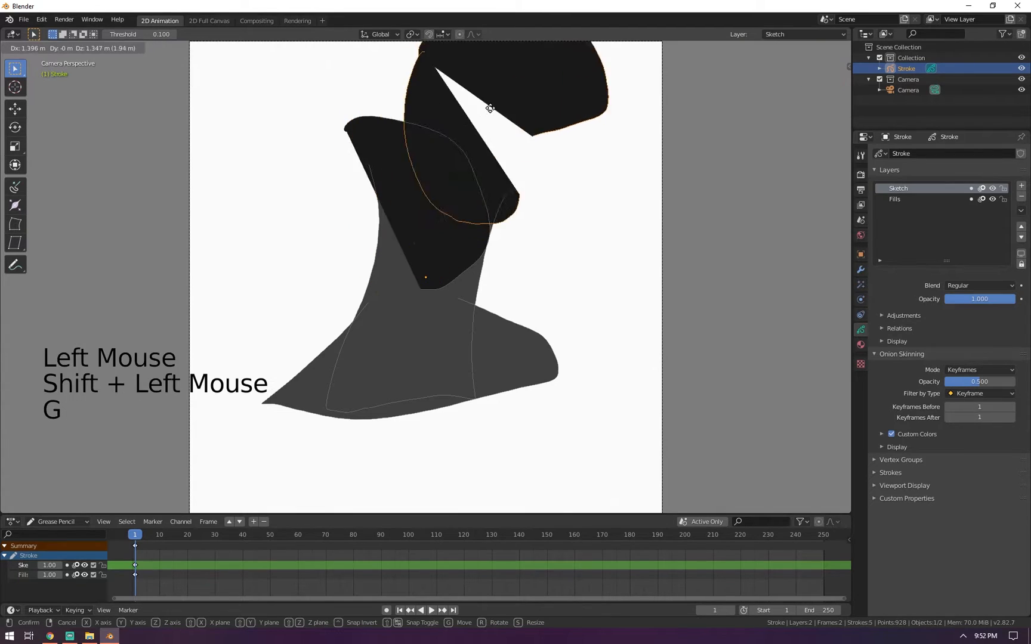
pyautogui.keyDown('shift'); pyautogui.click(435, 132); pyautogui.keyUp('shift')
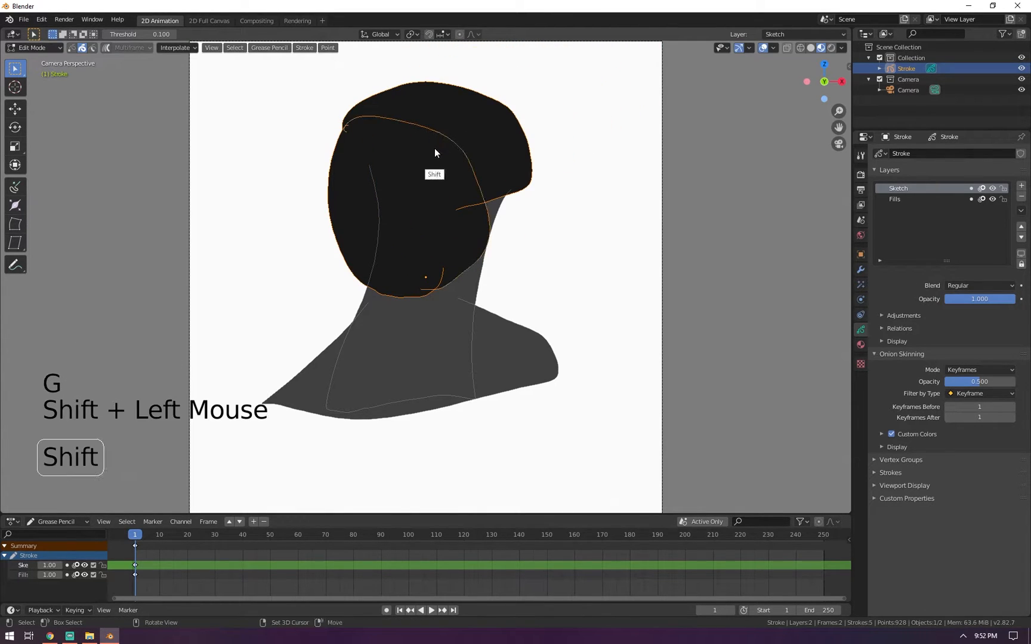
# Scale the selected head strokes down slightly, stretch them along Z, and rotate them slightly clockwise
pyautogui.press('s')
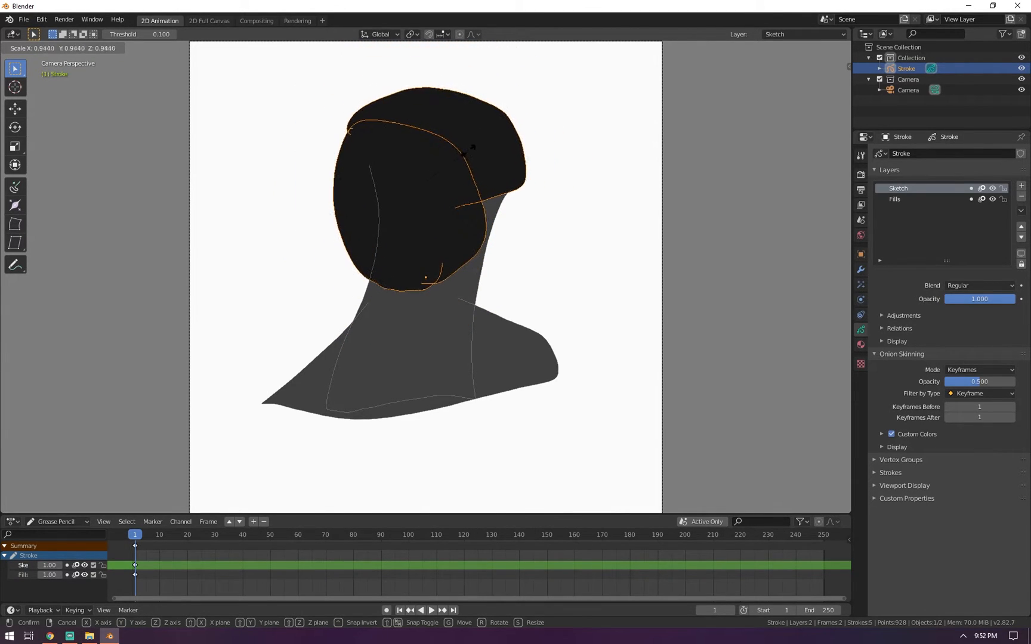
pyautogui.click(473, 150)
pyautogui.press('s')
pyautogui.press('z')
pyautogui.rightClick(483, 148)
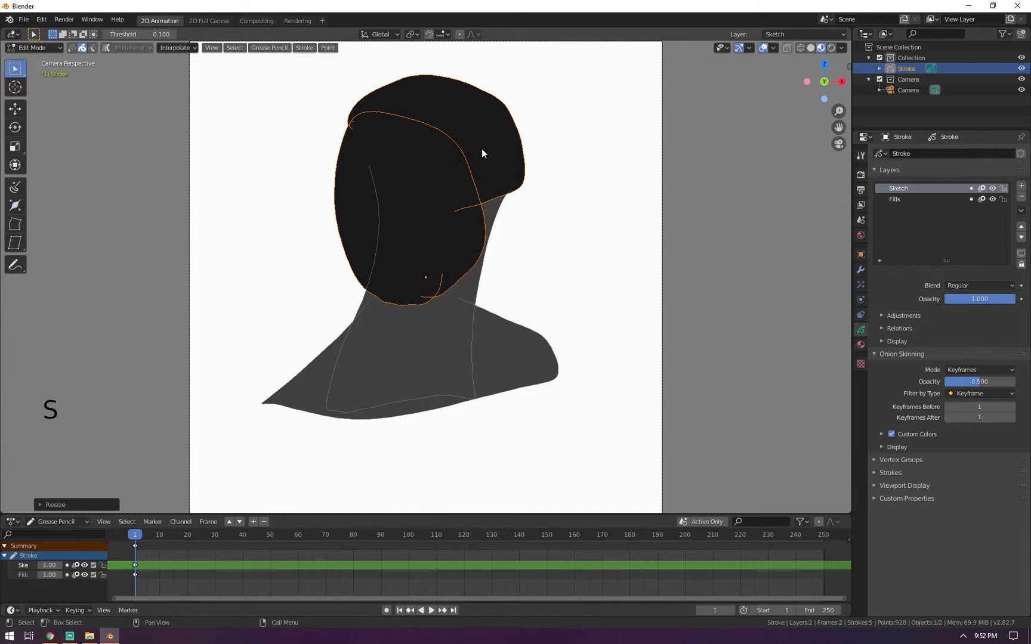
pyautogui.press('r')
pyautogui.click(500, 139)
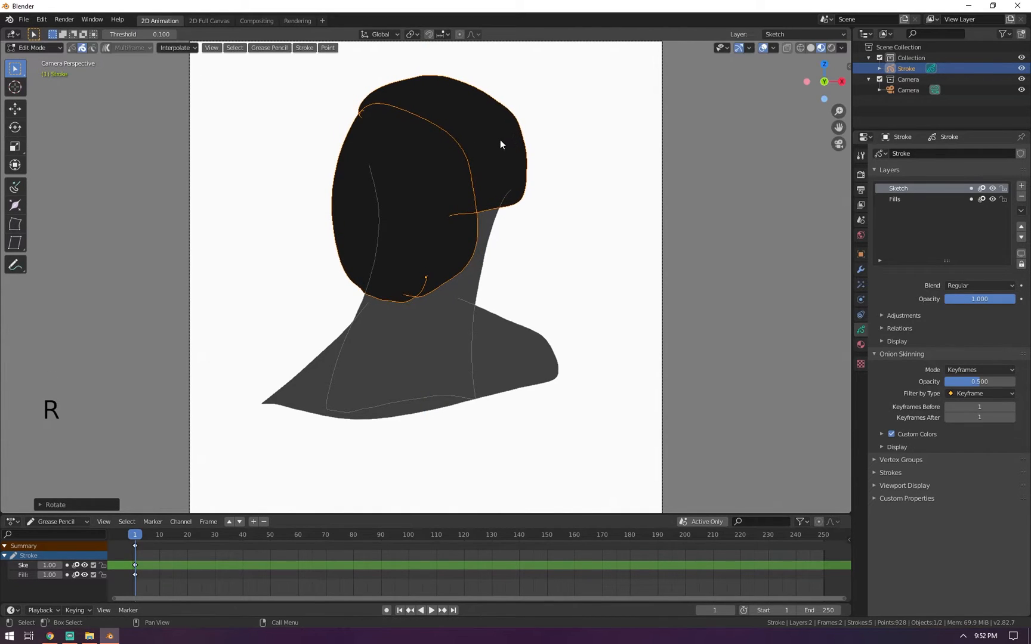
# Move the selected head strokes up slightly above the neck and return to Object Mode
pyautogui.press('g')
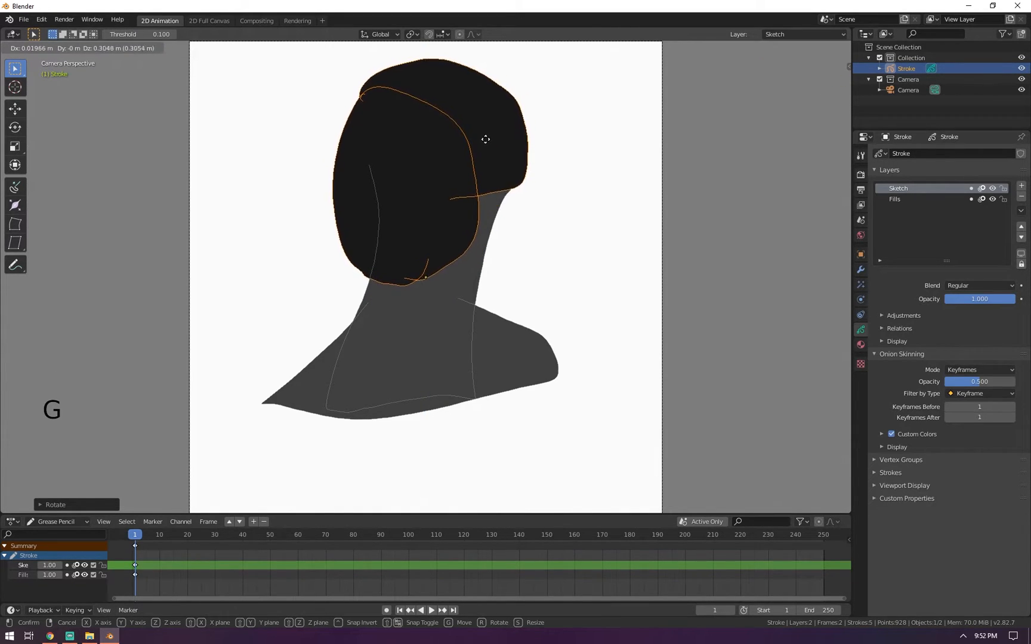
pyautogui.click(490, 149)
pyautogui.press('Tab')
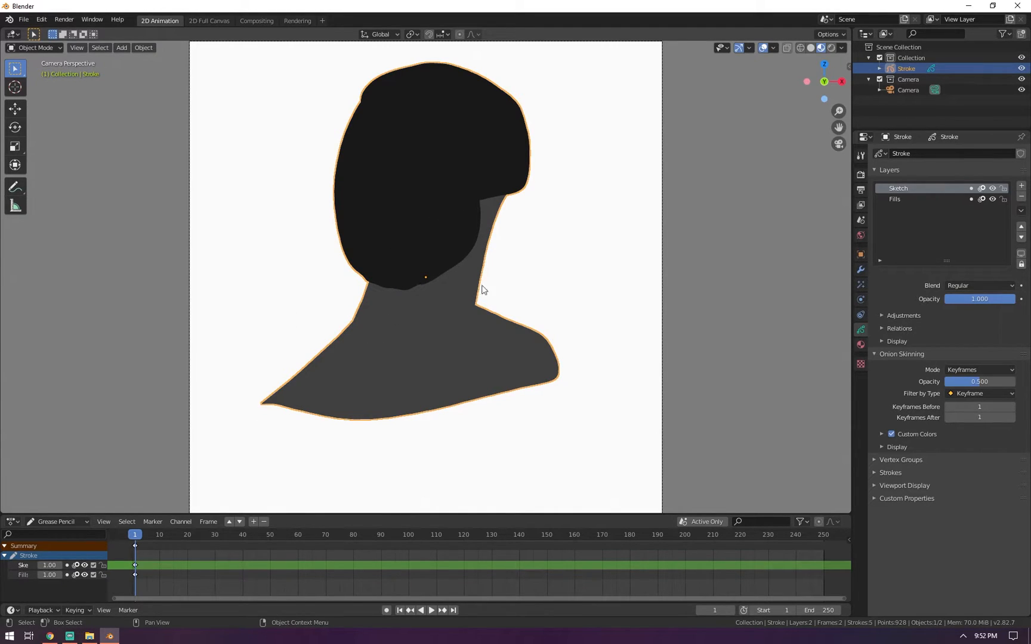
# Delete all strokes of the head, neck and shoulders drawing in Edit Mode and return to Object Mode
pyautogui.press('Tab')
pyautogui.press('a')
pyautogui.press('x')
pyautogui.click(484, 253)
pyautogui.press('Tab')
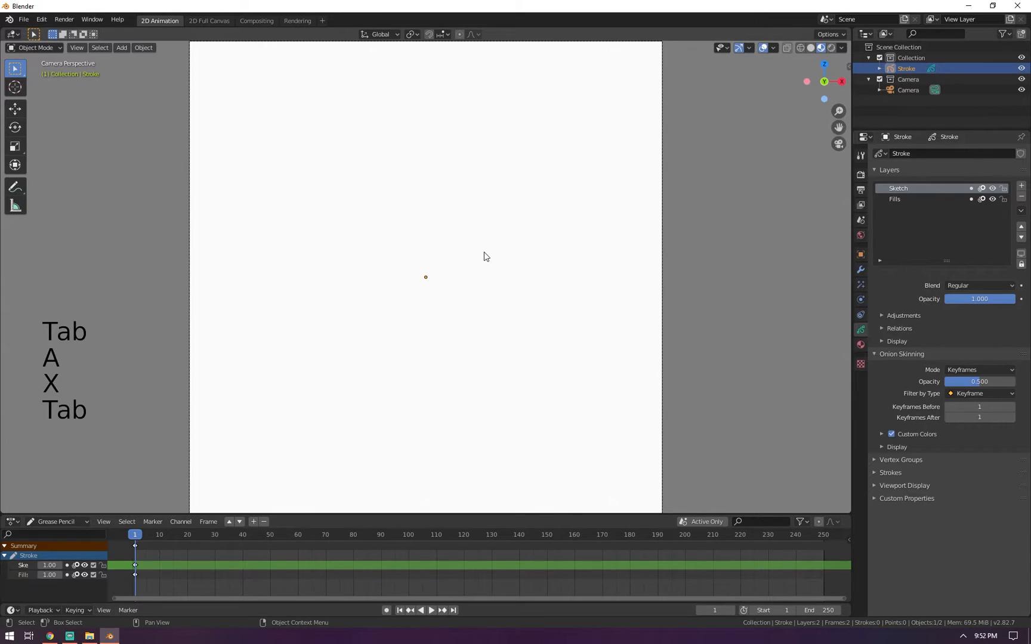
# At frame 11, switch to Draw mode with the S.Black material and draw an open curve left of the canvas centre
pyautogui.click(162, 534)
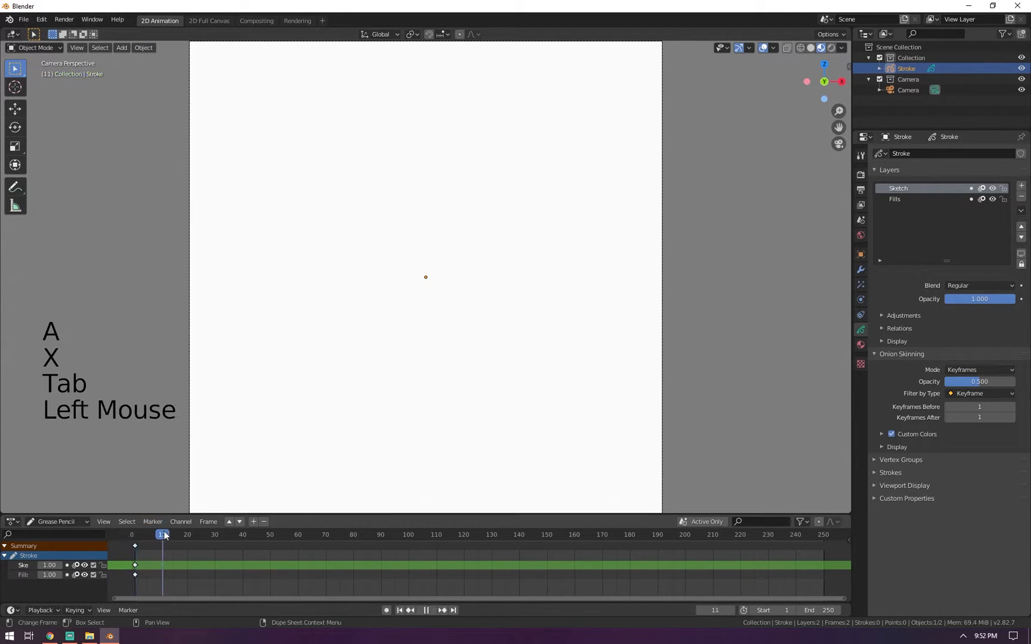
pyautogui.hotkey('ctrl', 'Tab')
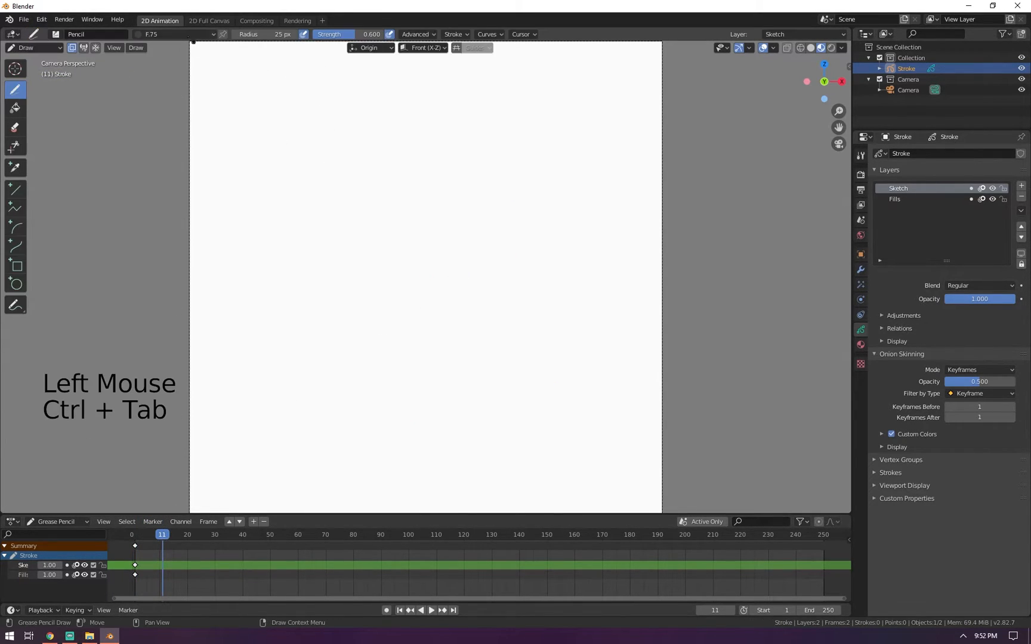
pyautogui.click(158, 35)
pyautogui.click(156, 56)
pyautogui.moveTo(391, 112)
pyautogui.mouseDown()
pyautogui.moveTo(370, 143)
pyautogui.moveTo(412, 286)
pyautogui.mouseUp()
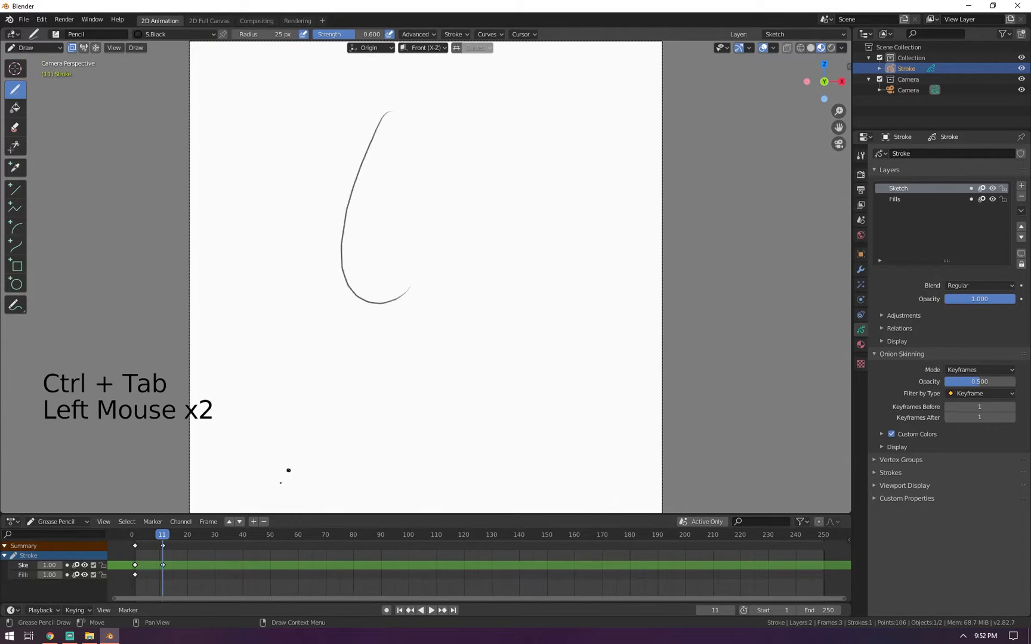
# Draw one curve on the right side of the canvas at frame 24 and another at the lower left at frame 40
pyautogui.click(198, 535)
pyautogui.moveTo(485, 188)
pyautogui.mouseDown()
pyautogui.moveTo(525, 203)
pyautogui.moveTo(410, 364)
pyautogui.mouseUp()
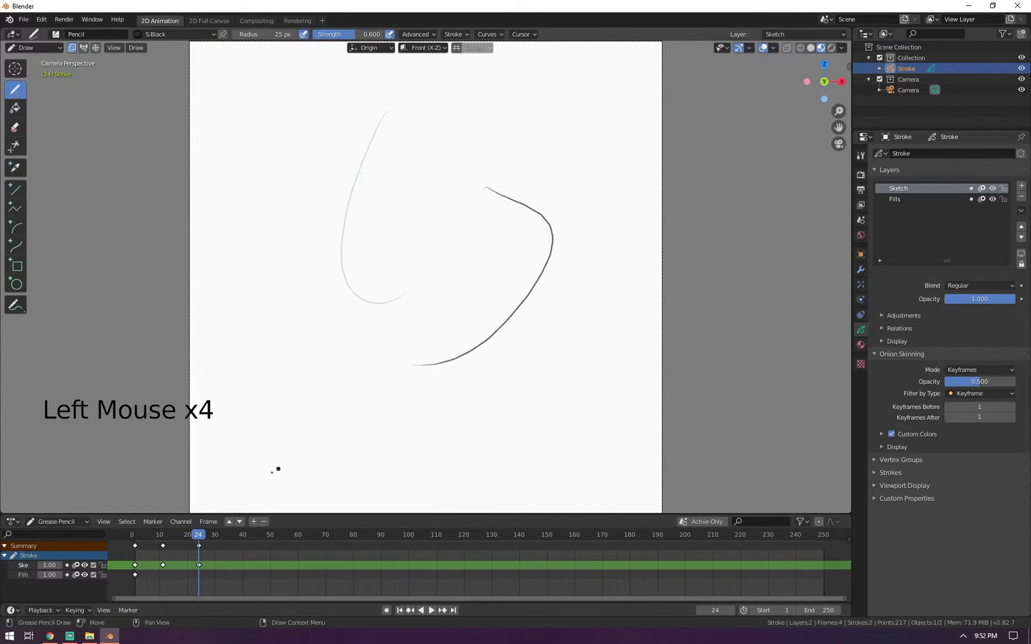
pyautogui.click(242, 534)
pyautogui.moveTo(376, 311)
pyautogui.mouseDown()
pyautogui.moveTo(310, 376)
pyautogui.moveTo(388, 416)
pyautogui.mouseUp()
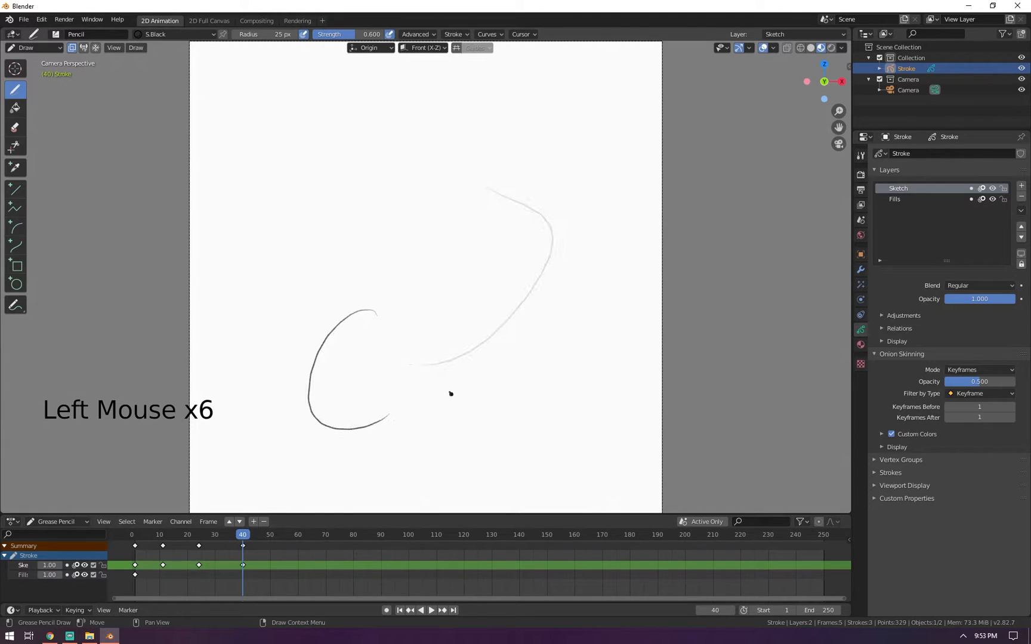
# At frame 59, draw two overlapping open curves just below the canvas centre
pyautogui.moveTo(256, 533); pyautogui.dragTo(295, 534)
pyautogui.moveTo(436, 325)
pyautogui.mouseDown()
pyautogui.moveTo(425, 411)
pyautogui.moveTo(441, 407)
pyautogui.mouseUp()
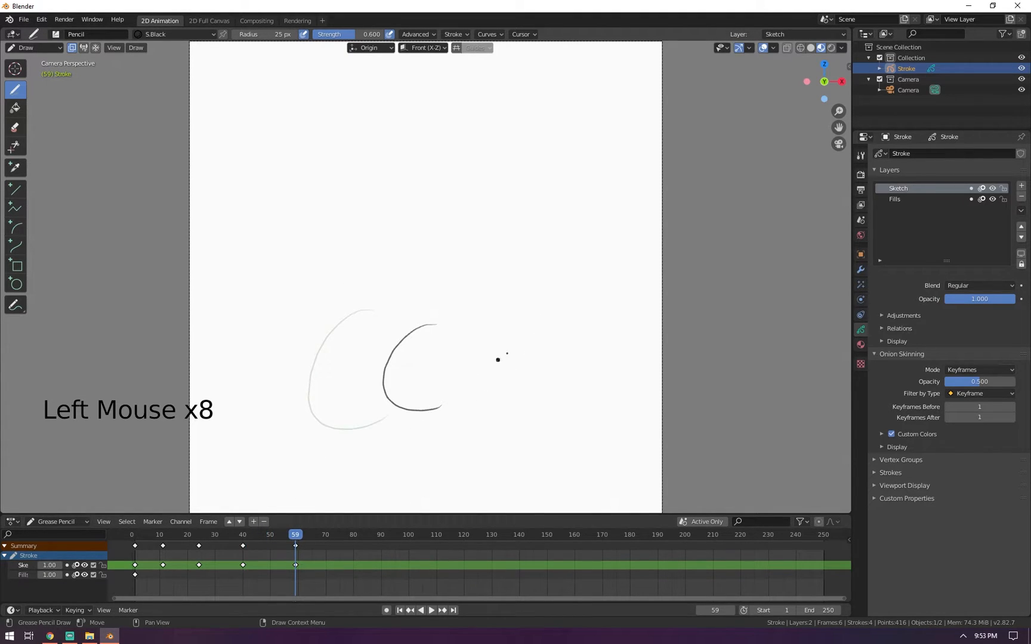
pyautogui.moveTo(415, 287)
pyautogui.mouseDown()
pyautogui.moveTo(460, 301)
pyautogui.moveTo(406, 351)
pyautogui.mouseUp()
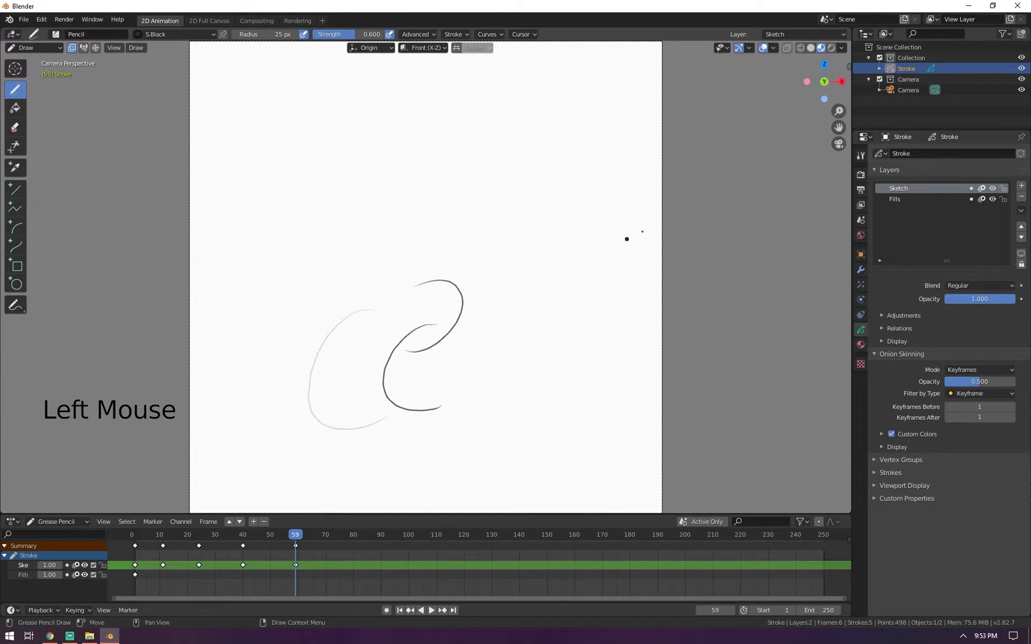
# Turn onion skinning off and back on for the Sketch and Fills layers
pyautogui.click(983, 189)
pyautogui.click(981, 200)
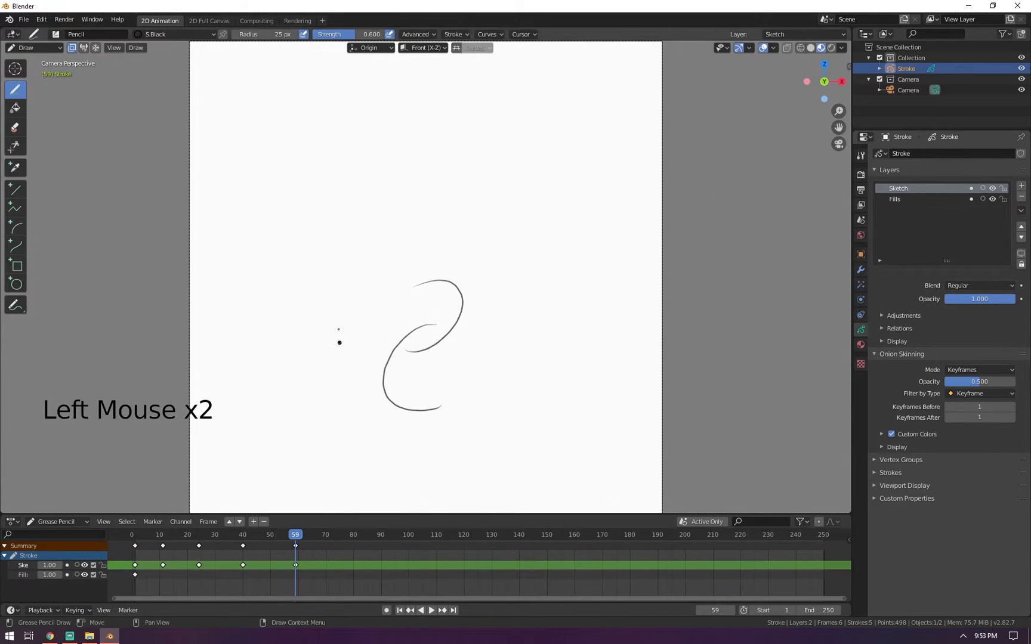
pyautogui.click(982, 189)
pyautogui.click(981, 199)
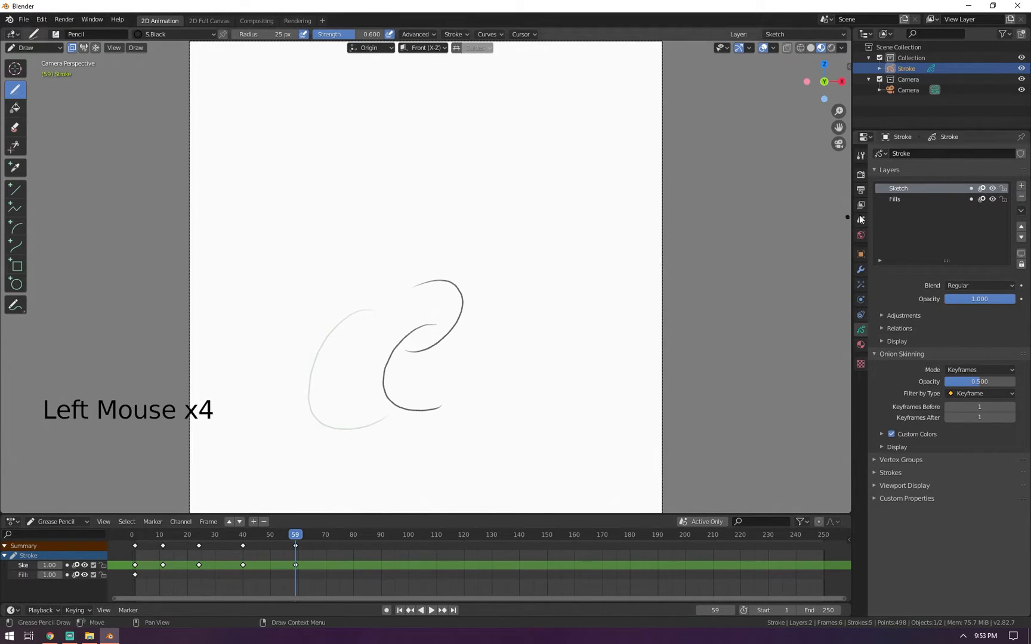
# Scribble over the left onion-skin ghost on frame 59, and draw a wavy stroke on frame 74 after viewing the onion skin overlay setting
pyautogui.moveTo(358, 313)
pyautogui.mouseDown()
pyautogui.moveTo(318, 411)
pyautogui.moveTo(362, 345)
pyautogui.mouseUp()
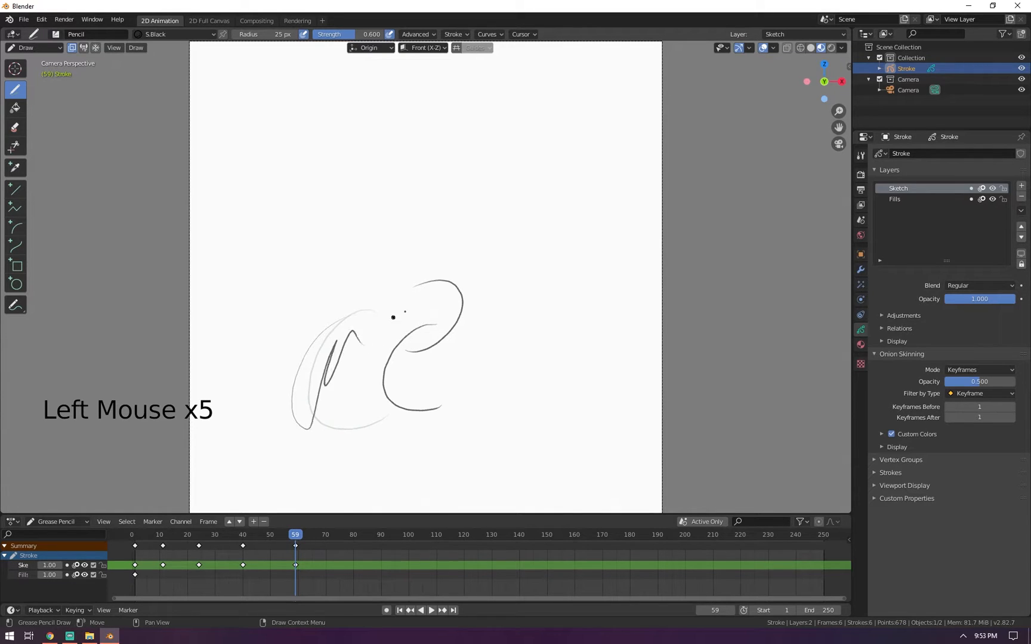
pyautogui.moveTo(301, 539); pyautogui.dragTo(337, 537)
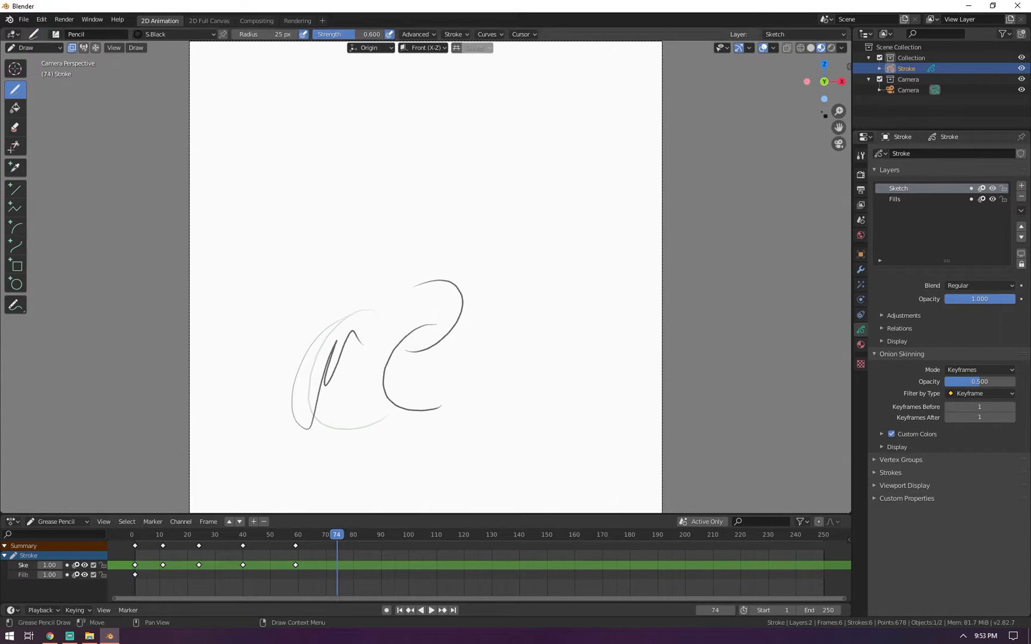
pyautogui.click(774, 48)
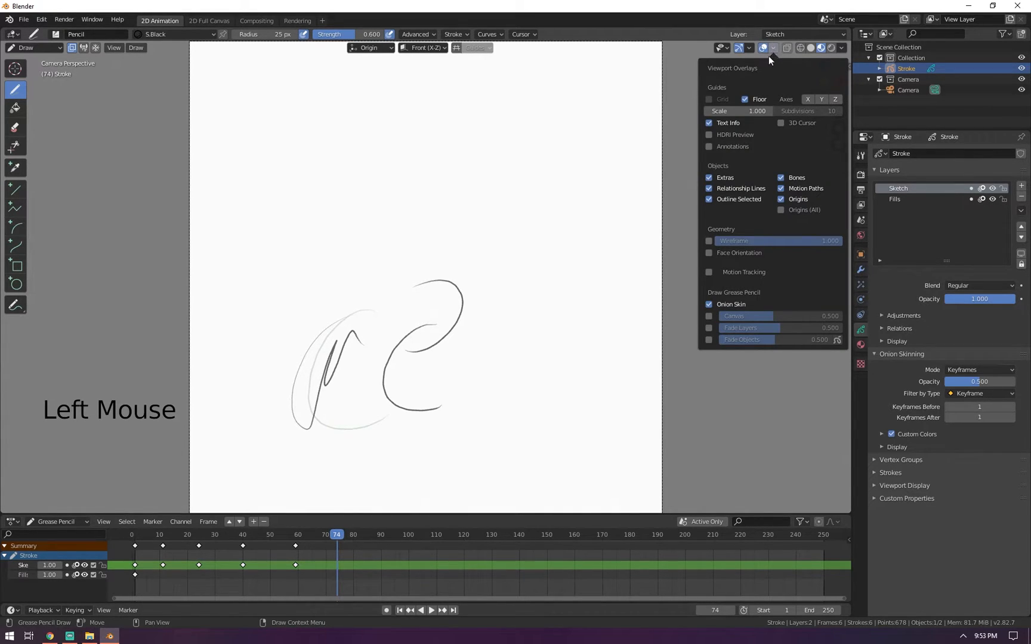
pyautogui.moveTo(476, 262)
pyautogui.mouseDown()
pyautogui.moveTo(528, 345)
pyautogui.moveTo(366, 392)
pyautogui.mouseUp()
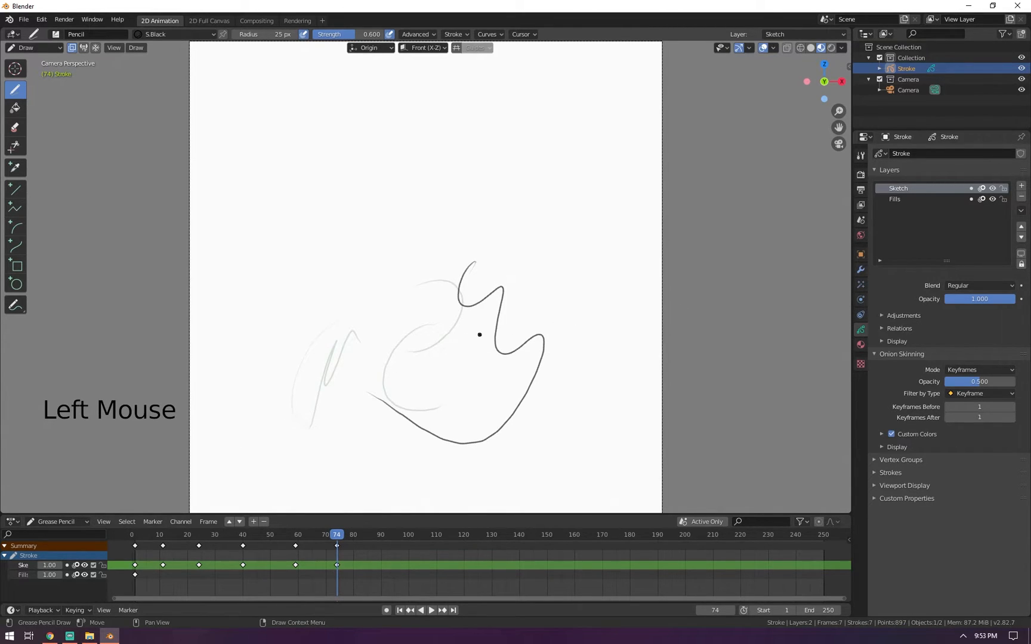
# Select all the keyframes, delete the Fills layer's keyframe, and make Sketch the active layer
pyautogui.moveTo(363, 577); pyautogui.dragTo(123, 555)
pyautogui.press('x')
pyautogui.click(424, 315)
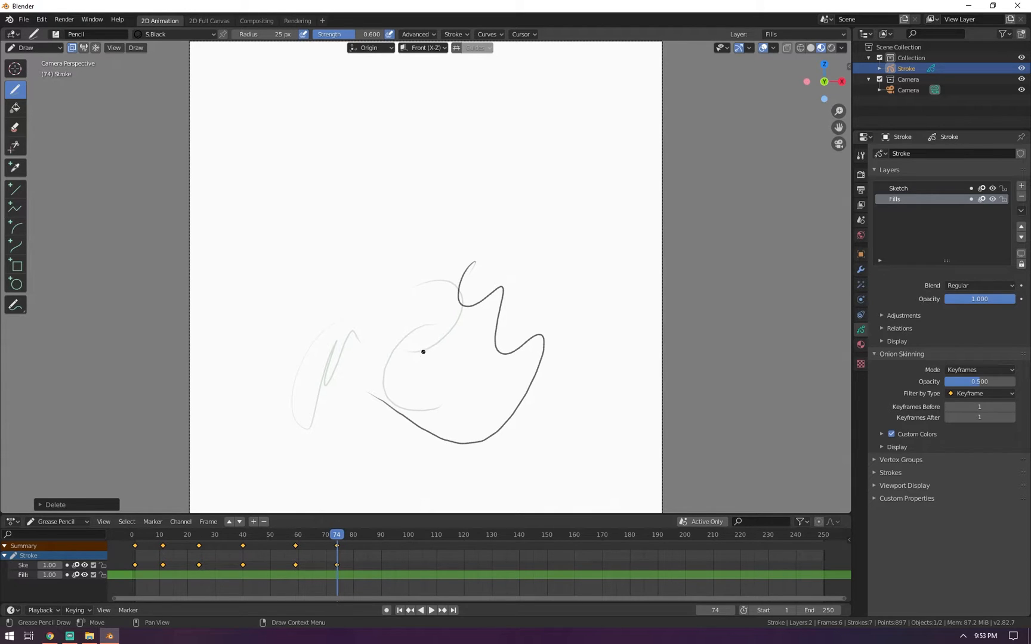
pyautogui.click(910, 188)
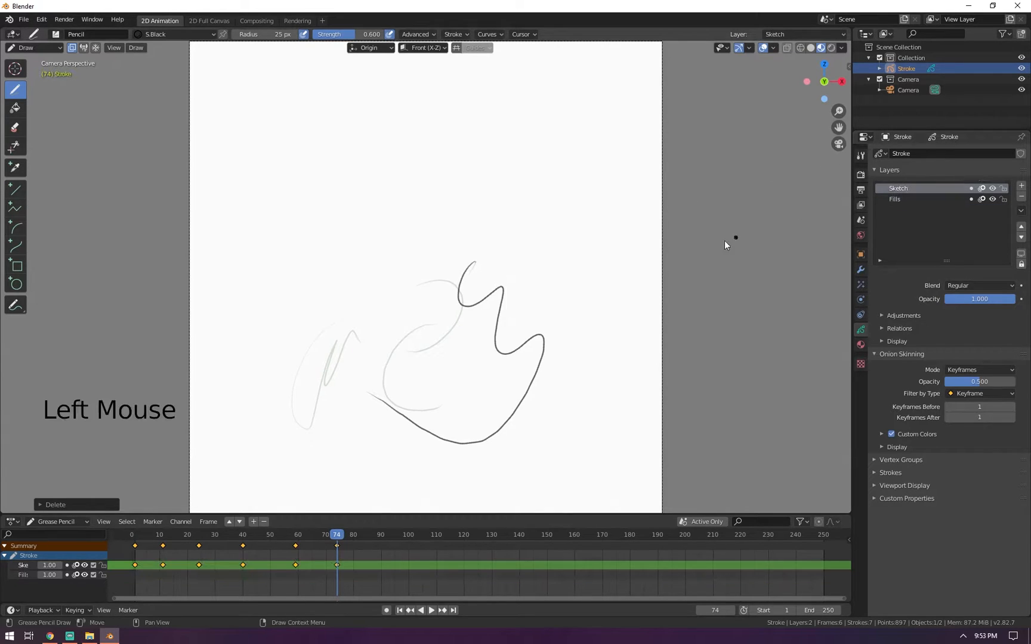
# In Edit Mode, delete the wavy drawing at frame 74 from the Sketch layer
pyautogui.press('Tab')
pyautogui.press('a')
pyautogui.press('x')
pyautogui.click(569, 275)
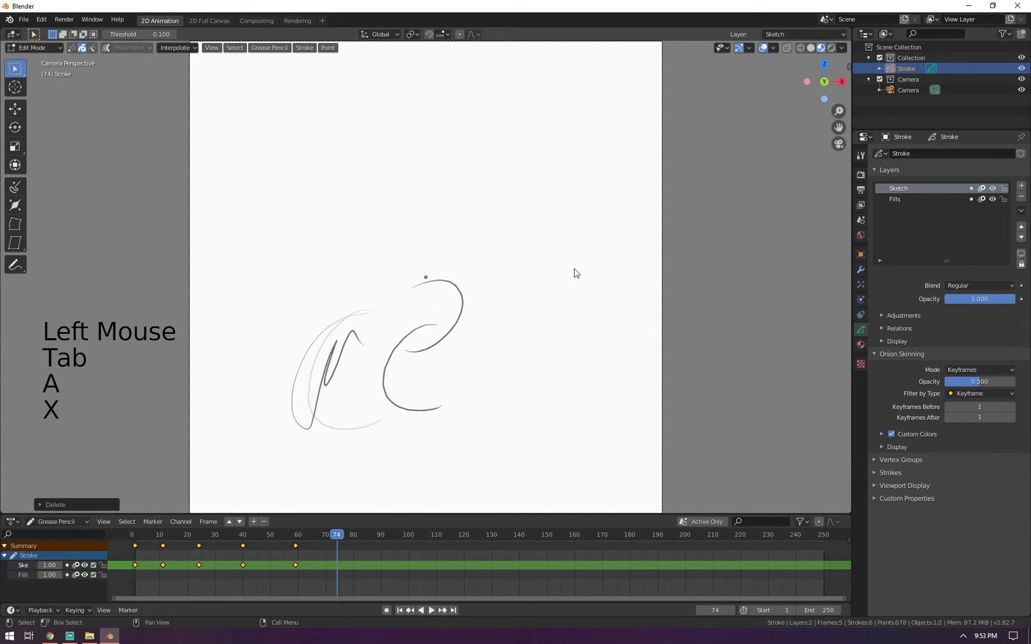
# Delete all the remaining Sketch keyframes from the timeline
pyautogui.click(266, 560)
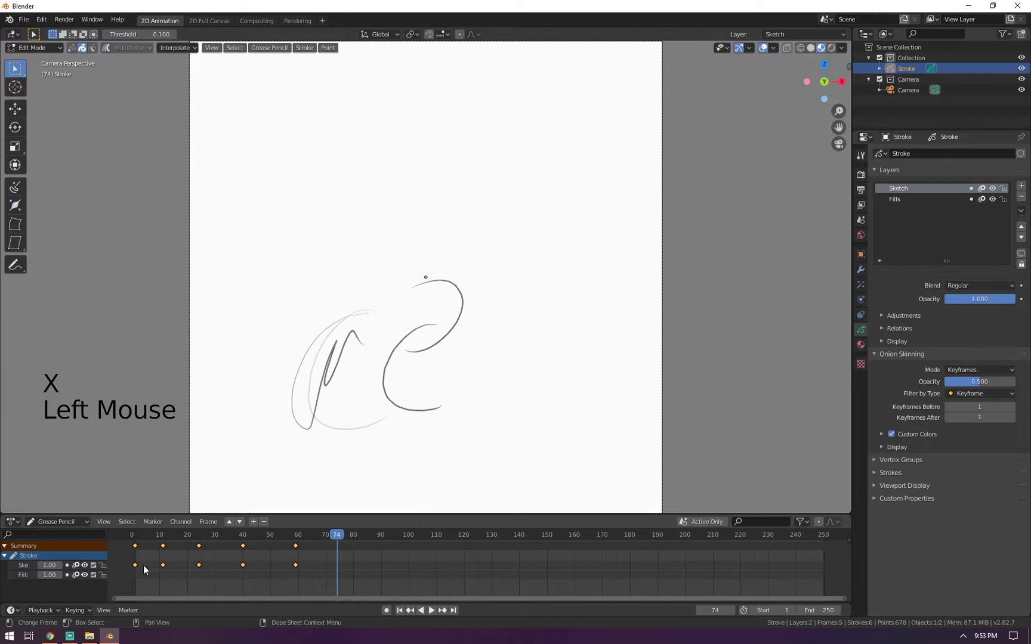
pyautogui.press('c')
pyautogui.press('x')
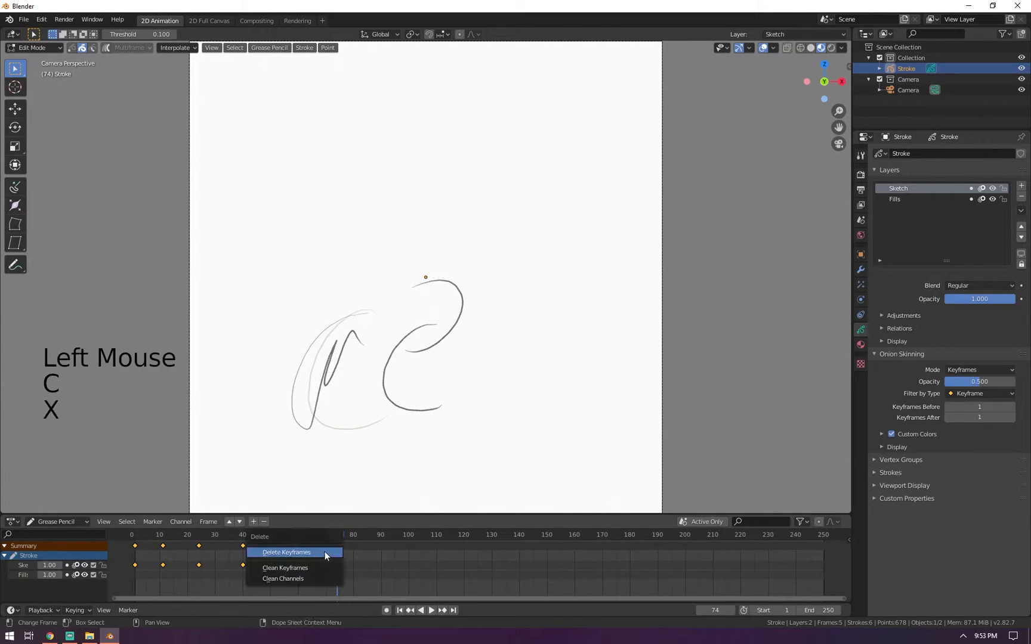
pyautogui.click(323, 550)
# Draw a circle in the upper left of the canvas in Draw mode and move its keyframe to frame 1
pyautogui.hotkey('ctrl', 'Tab')
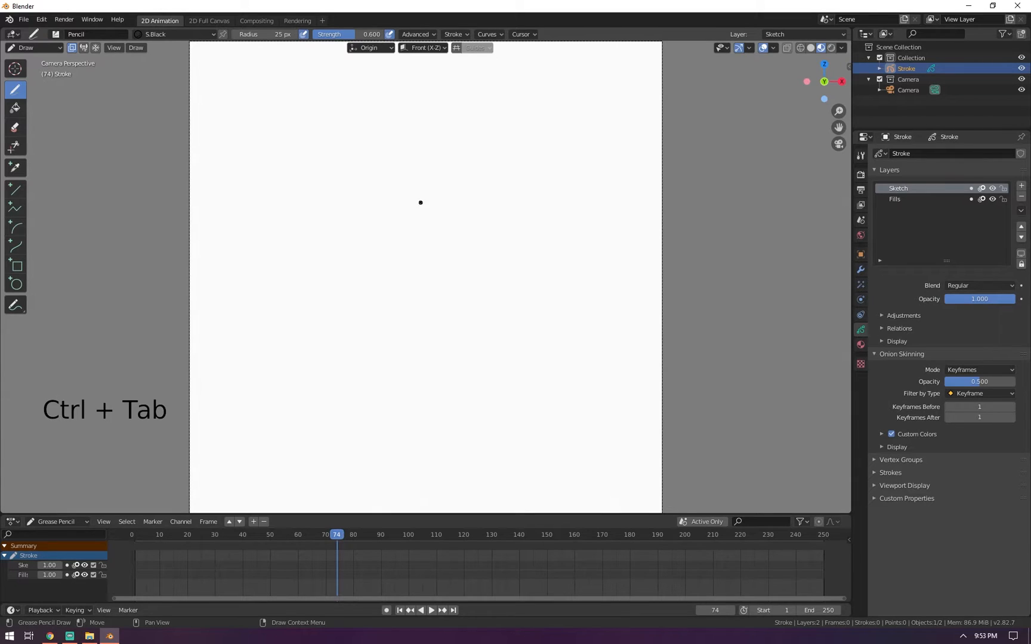
pyautogui.moveTo(344, 95)
pyautogui.mouseDown()
pyautogui.moveTo(264, 156)
pyautogui.moveTo(314, 124)
pyautogui.mouseUp()
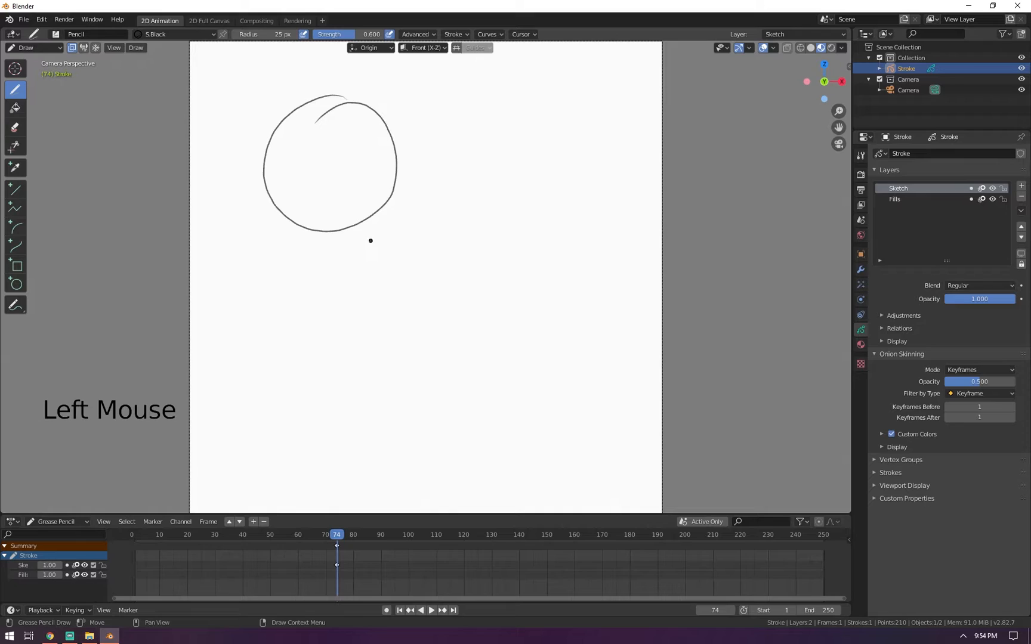
pyautogui.moveTo(336, 565); pyautogui.dragTo(135, 565)
pyautogui.click(135, 535)
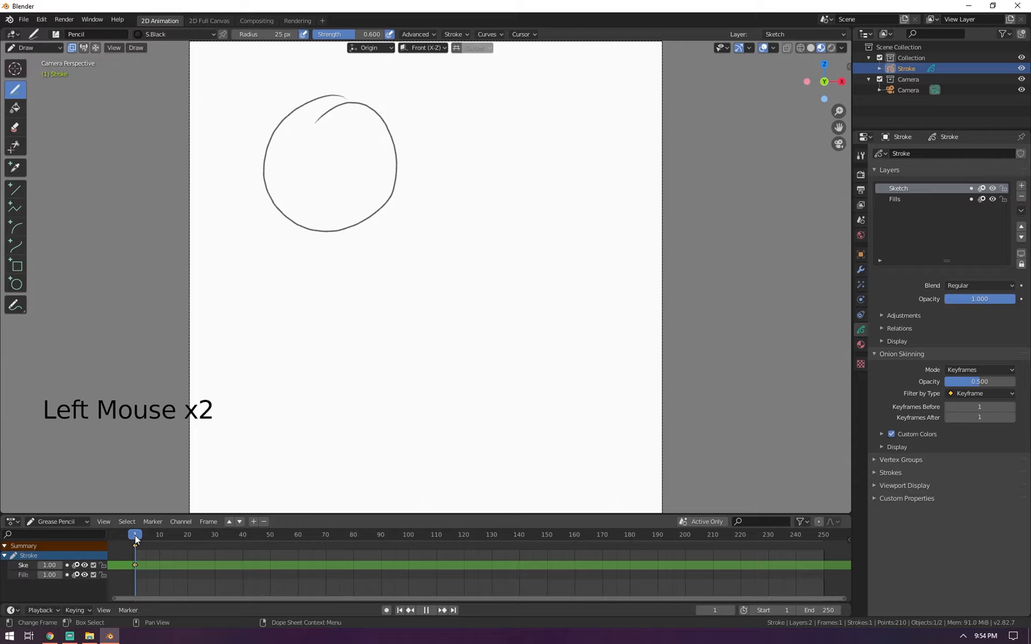
# At frame 27, move the whole circle to the lower right of the canvas in Edit Mode
pyautogui.press('space')
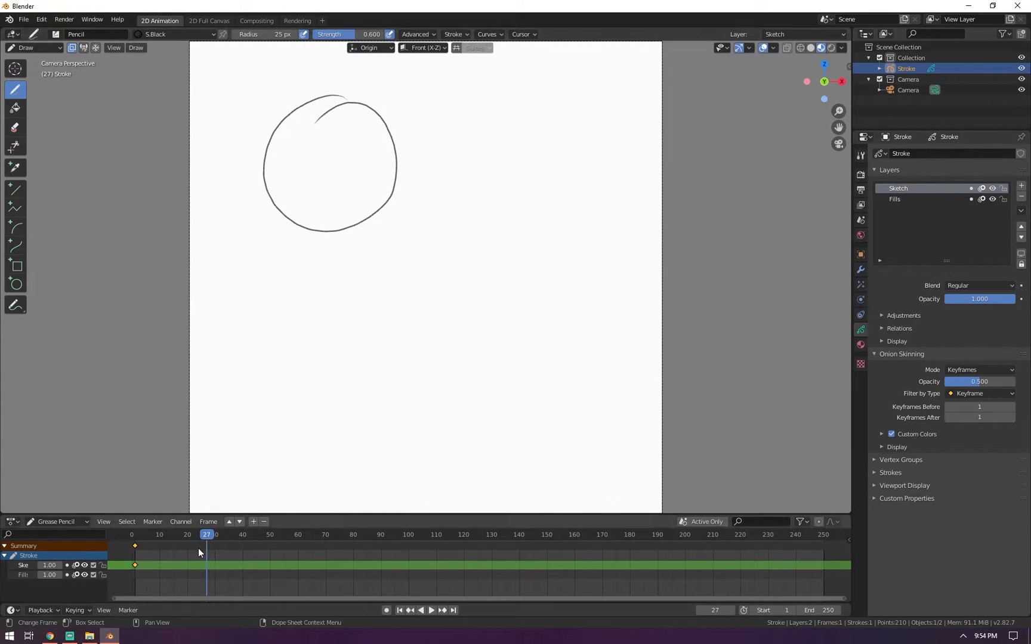
pyautogui.press('Tab')
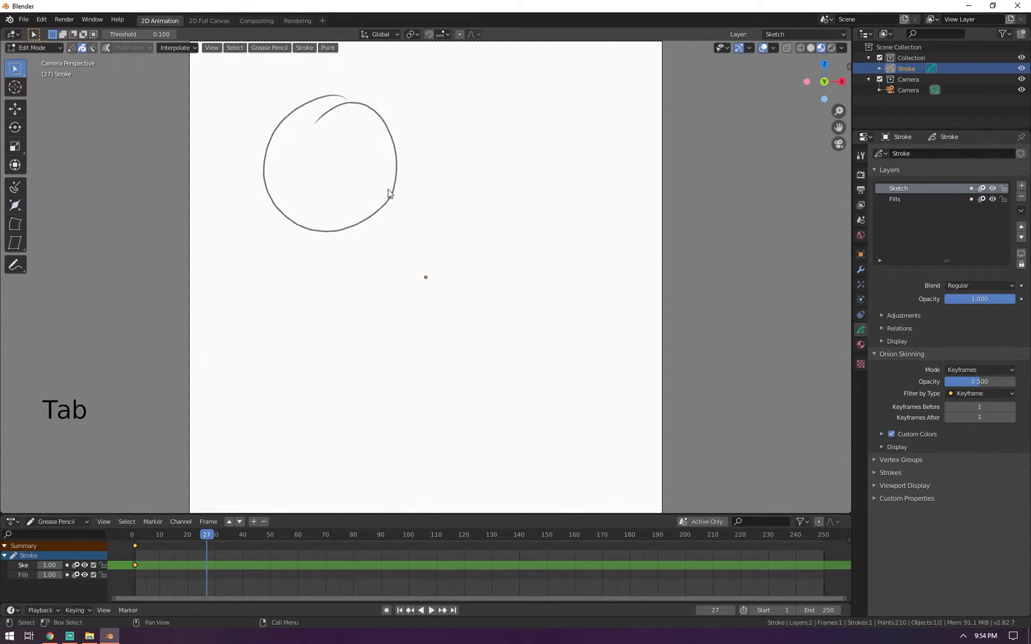
pyautogui.press('a')
pyautogui.press('g')
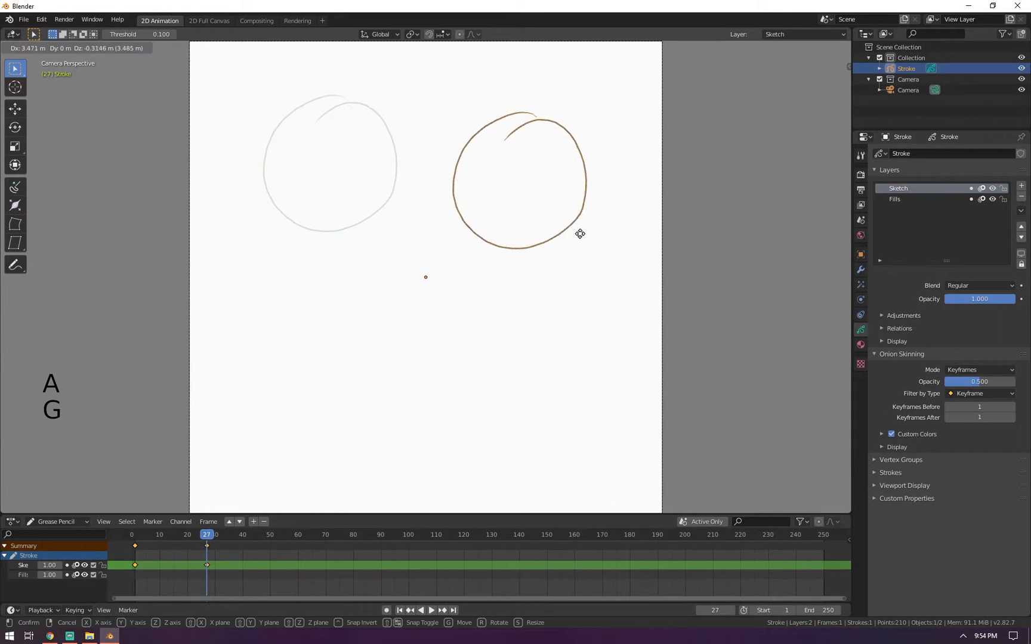
pyautogui.click(604, 427)
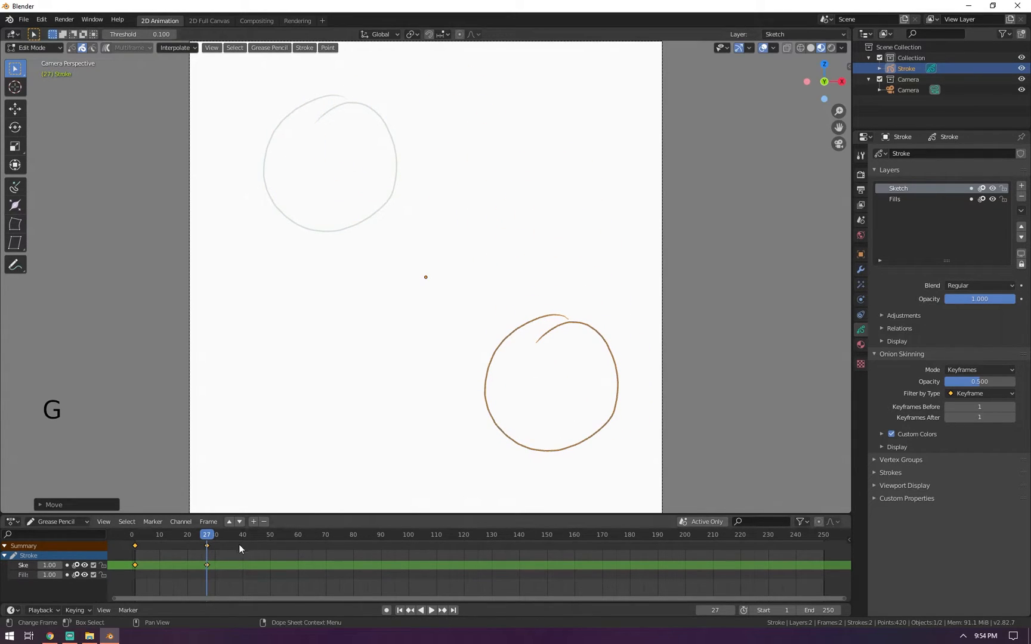
# Go to frame 14, between the two circle keyframes, and switch to Draw mode
pyautogui.press('Tab')
pyautogui.moveTo(175, 537)
pyautogui.mouseDown()
pyautogui.moveTo(137, 542)
pyautogui.moveTo(252, 540)
pyautogui.moveTo(180, 536)
pyautogui.moveTo(166, 520)
pyautogui.moveTo(199, 517)
pyautogui.moveTo(131, 525)
pyautogui.moveTo(242, 534)
pyautogui.moveTo(127, 532)
pyautogui.moveTo(207, 534)
pyautogui.moveTo(134, 539)
pyautogui.moveTo(179, 540)
pyautogui.moveTo(136, 553)
pyautogui.moveTo(198, 540)
pyautogui.moveTo(171, 540)
pyautogui.mouseUp()
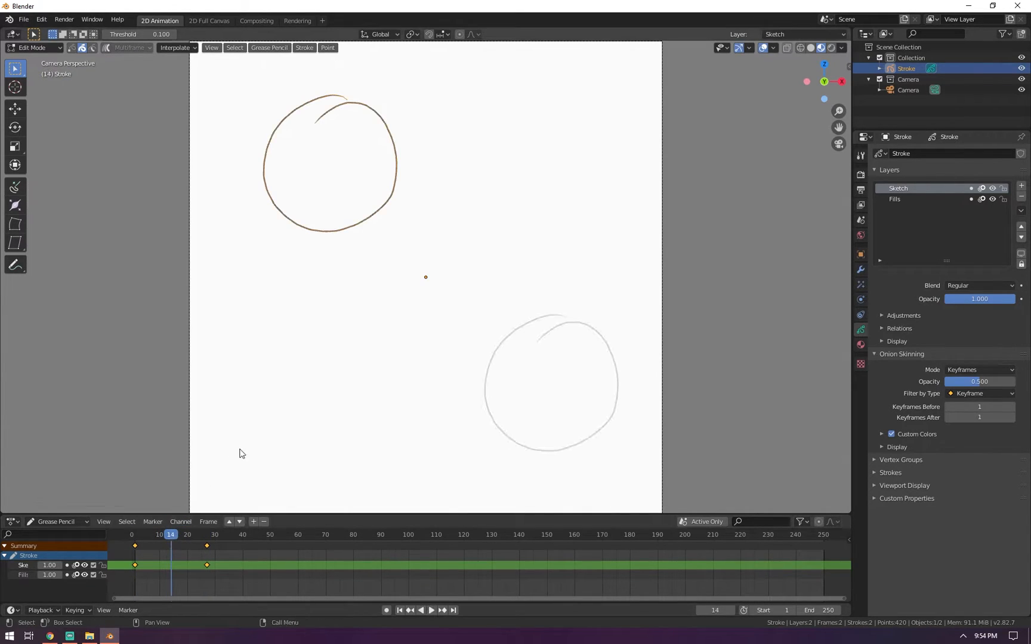
pyautogui.hotkey('ctrl', 'Tab')
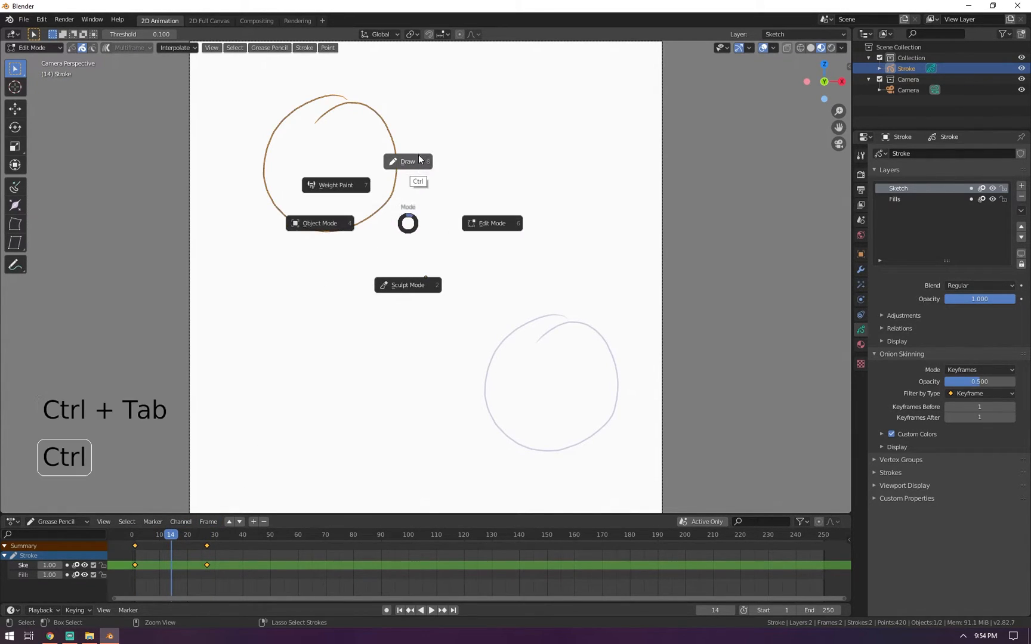
pyautogui.click(421, 161)
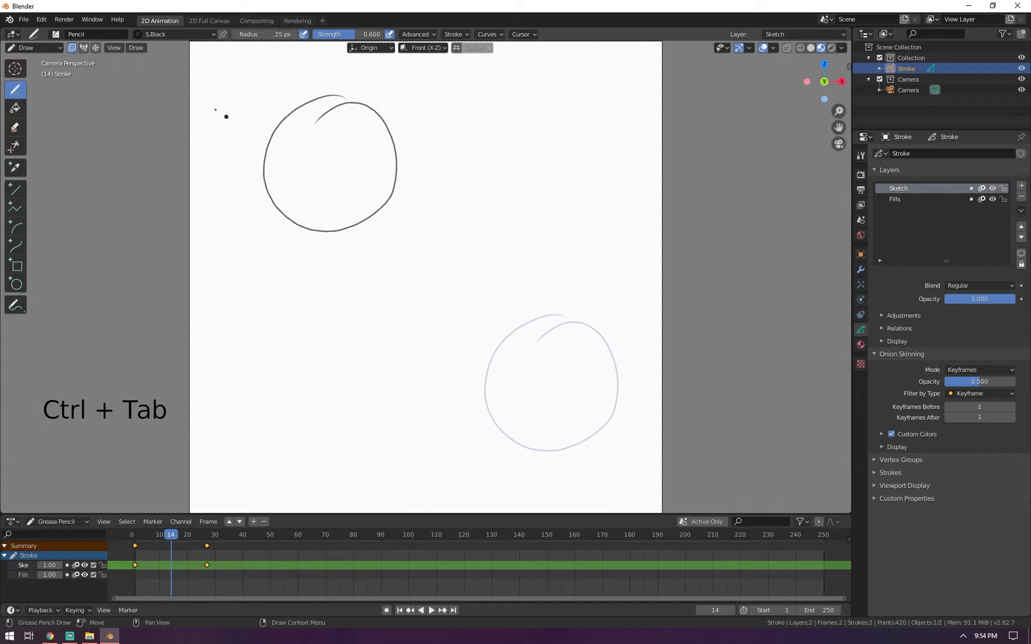
# Interpolate an in-between circle at frame 14, placed slightly past midway towards the lower-right circle
pyautogui.click(136, 48)
pyautogui.moveTo(146, 59)
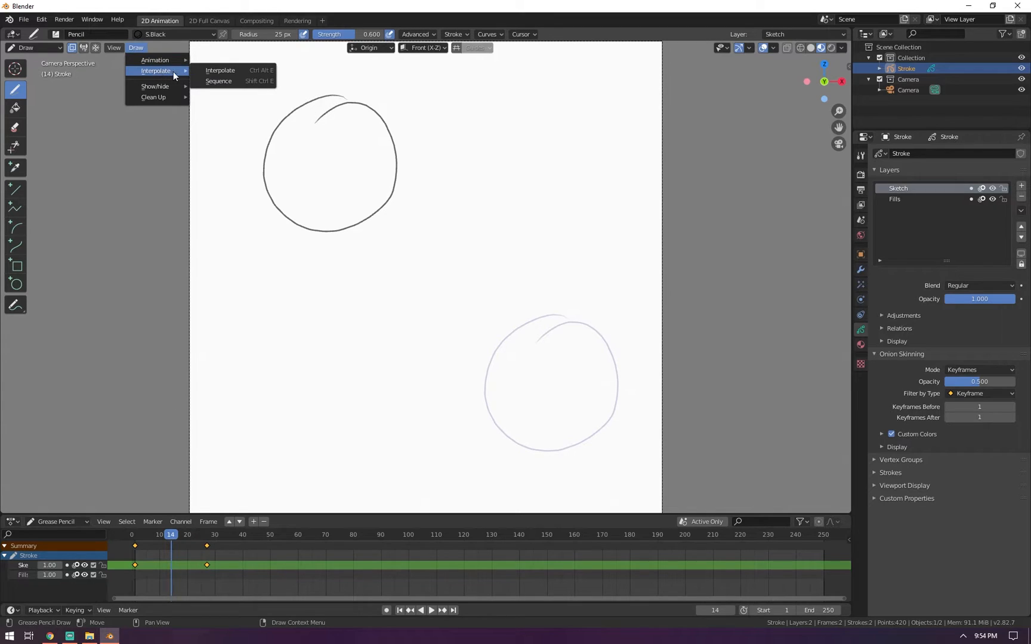
pyautogui.click(221, 71)
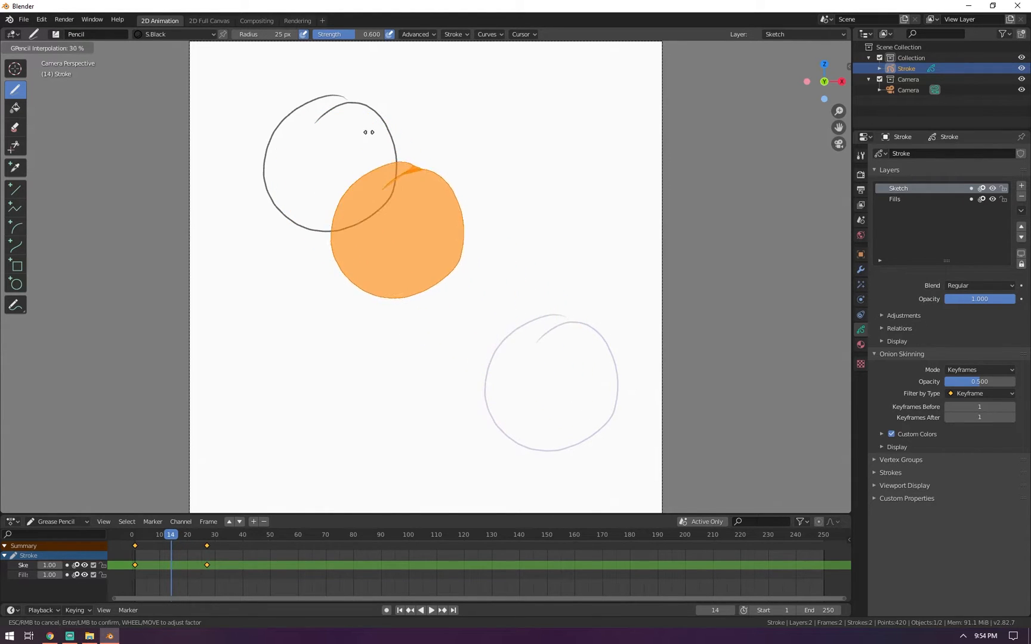
pyautogui.click(464, 232)
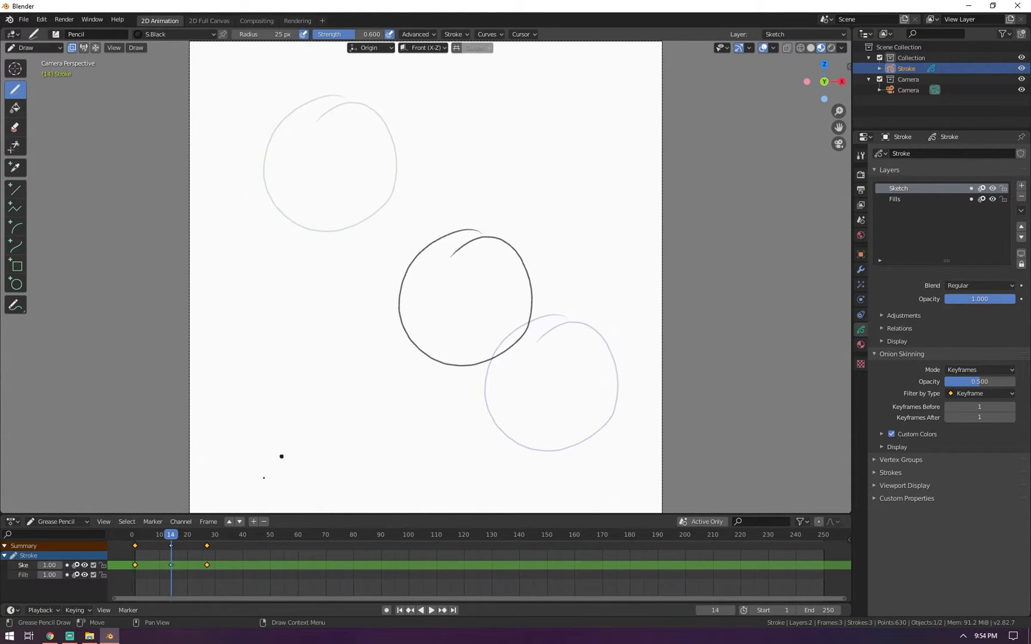
# Scrub through the circle keyframes to check the in-between, and undo the interpolation
pyautogui.moveTo(168, 533)
pyautogui.mouseDown()
pyautogui.moveTo(134, 543)
pyautogui.moveTo(214, 543)
pyautogui.mouseUp()
pyautogui.click(140, 539)
pyautogui.moveTo(140, 538); pyautogui.dragTo(212, 539)
pyautogui.hotkey('ctrl', 'z')
pyautogui.hotkey('ctrl', 'z')
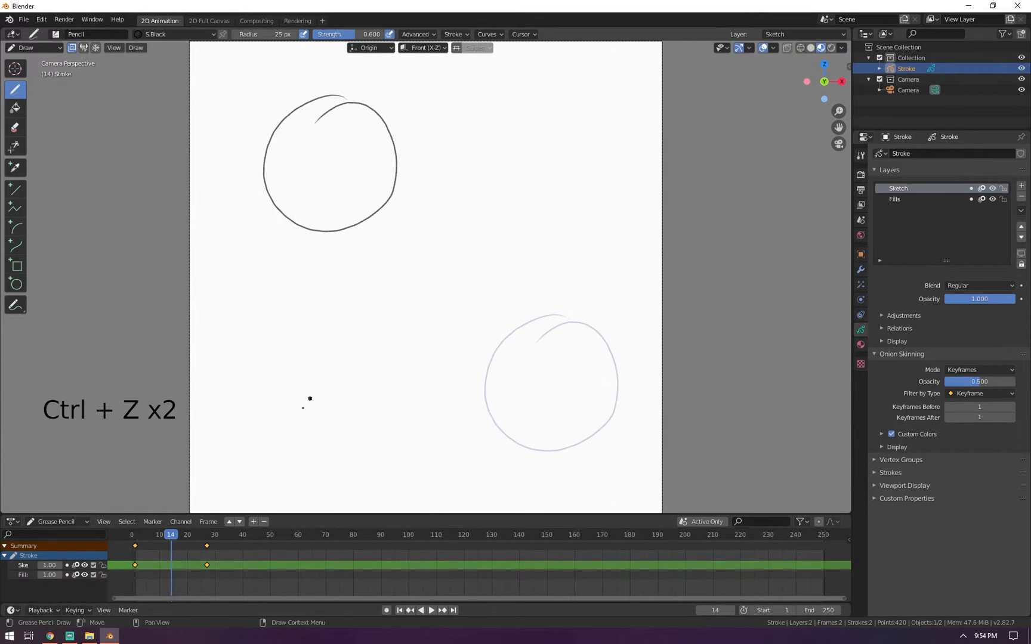
# From frame 13, interpolate the full sequence of in-between circles between the two keyframes and scrub to check them
pyautogui.moveTo(171, 538); pyautogui.dragTo(168, 538)
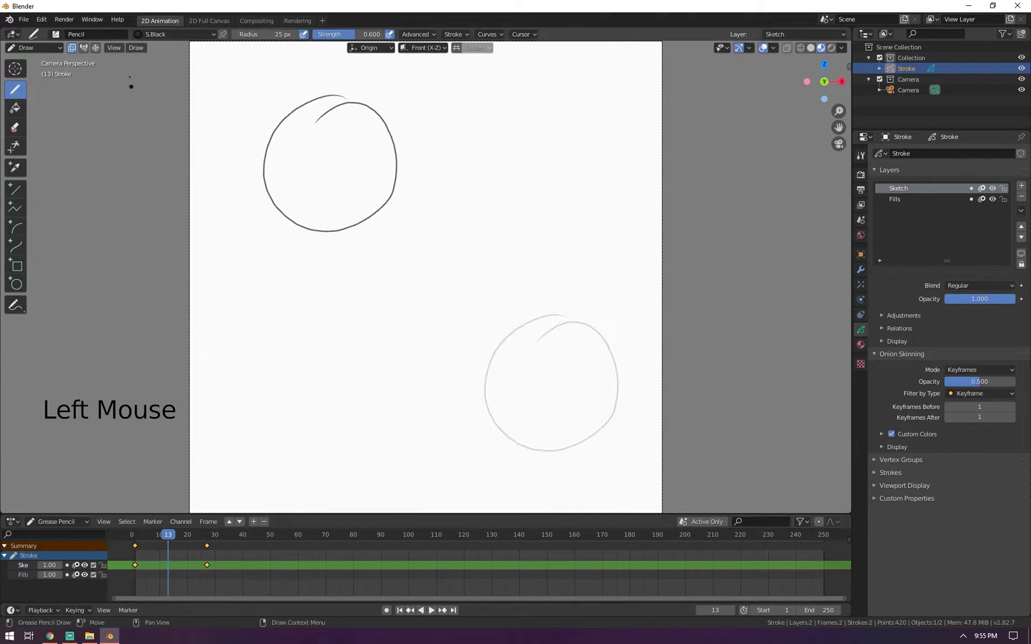
pyautogui.click(134, 48)
pyautogui.moveTo(159, 72)
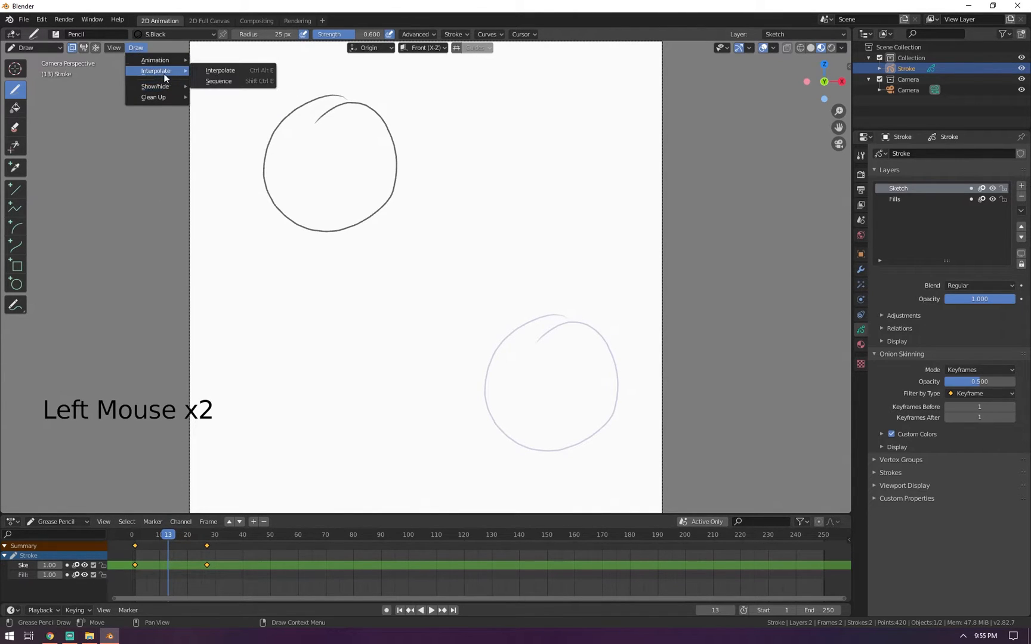
pyautogui.click(219, 80)
pyautogui.moveTo(168, 537)
pyautogui.mouseDown()
pyautogui.moveTo(138, 540)
pyautogui.moveTo(207, 541)
pyautogui.moveTo(148, 542)
pyautogui.moveTo(192, 540)
pyautogui.moveTo(150, 542)
pyautogui.moveTo(174, 535)
pyautogui.mouseUp()
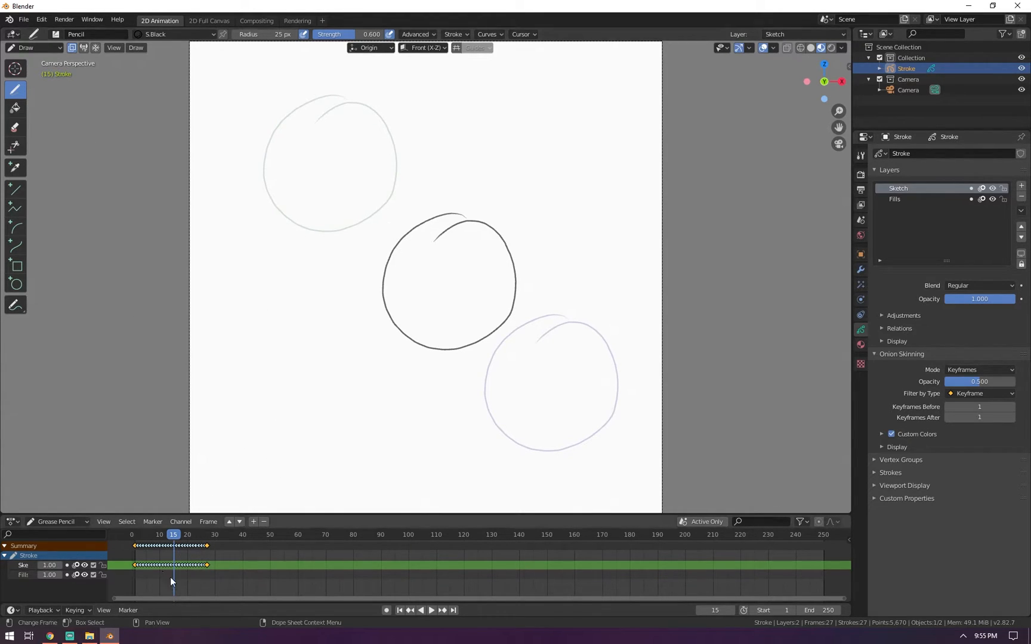
# Delete all keyframes from the Grease Pencil timeline
pyautogui.click(231, 550)
pyautogui.press('x')
pyautogui.click(253, 431)
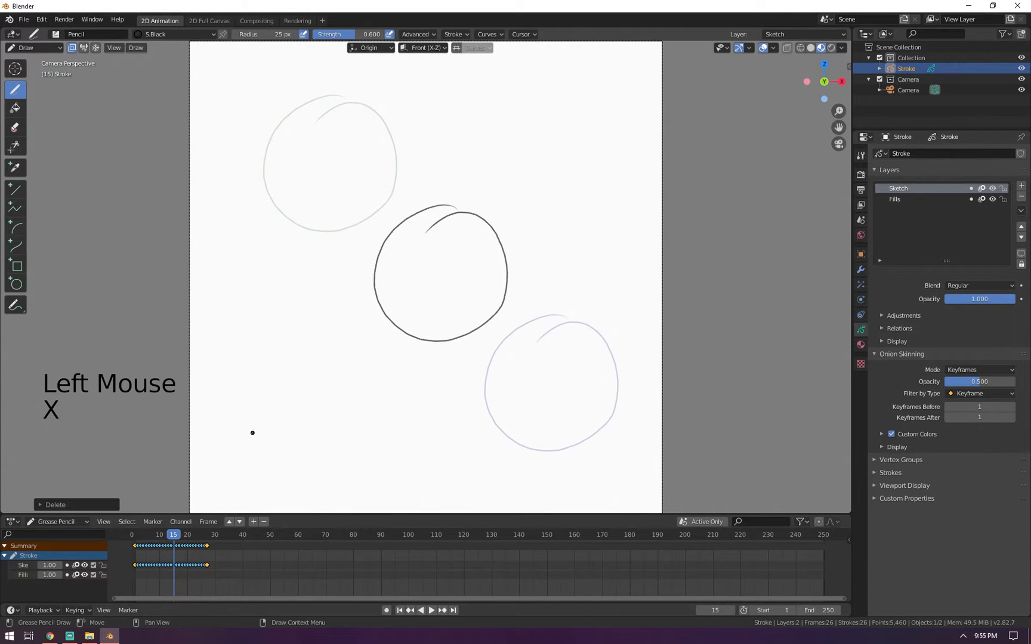
pyautogui.hotkey('ctrl', 'z')
pyautogui.press('x')
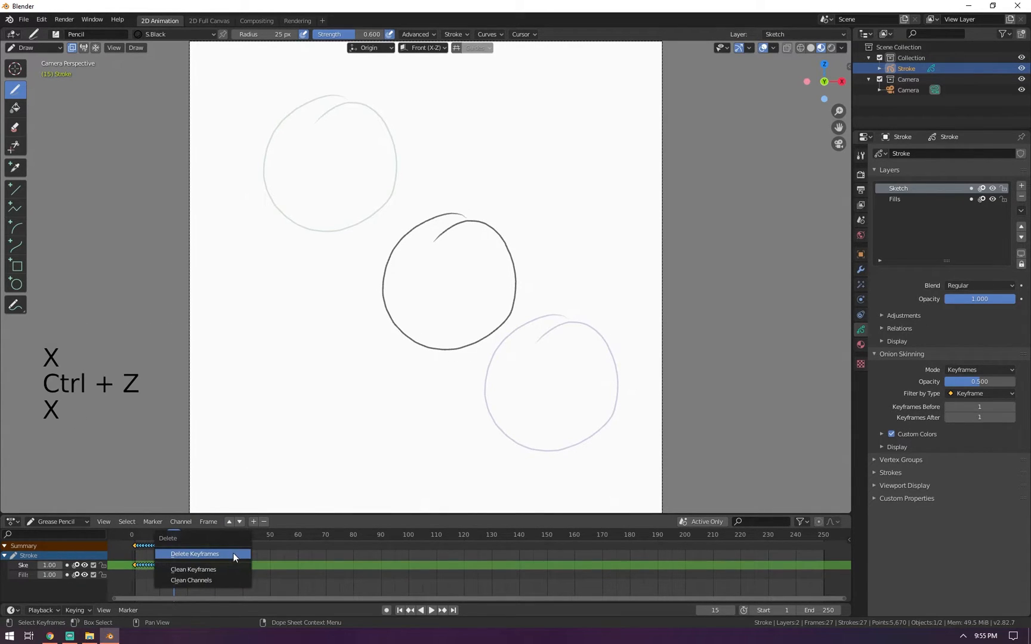
pyautogui.click(230, 553)
# Sketch a small oval at frame 1 and two curved strokes over it at frame 8
pyautogui.moveTo(165, 537); pyautogui.dragTo(136, 534)
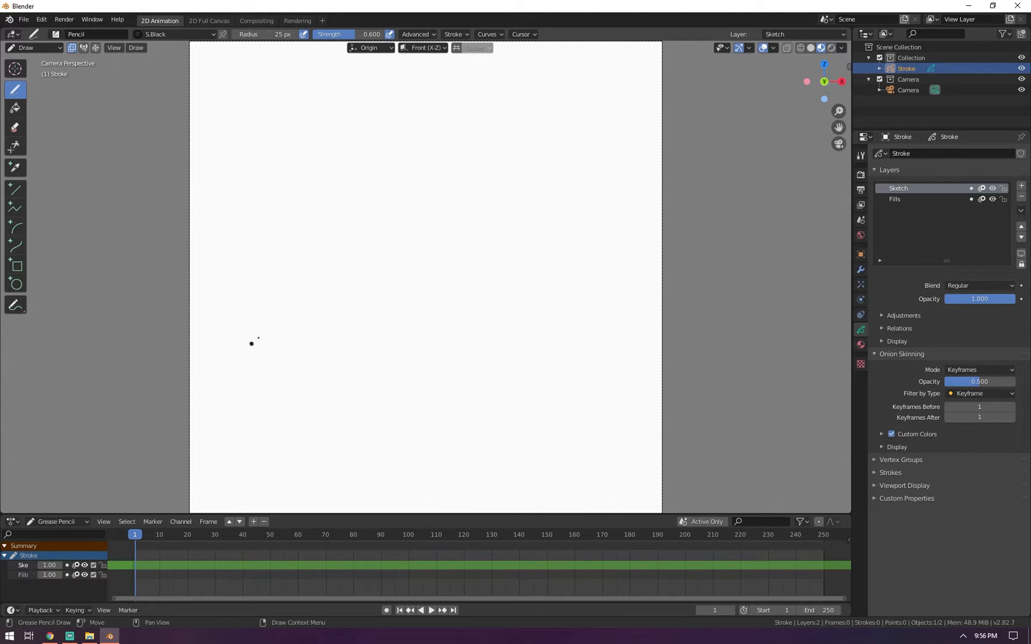
pyautogui.click(408, 195)
pyautogui.moveTo(424, 228); pyautogui.dragTo(400, 191)
pyautogui.moveTo(134, 528); pyautogui.dragTo(153, 534)
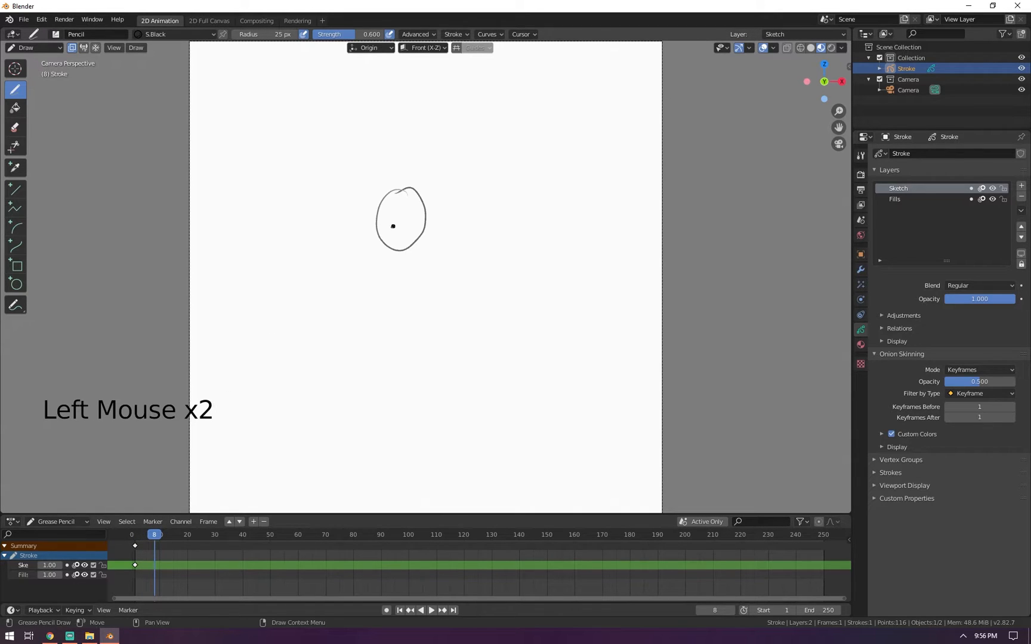
pyautogui.click(373, 223)
pyautogui.moveTo(438, 209); pyautogui.dragTo(438, 206)
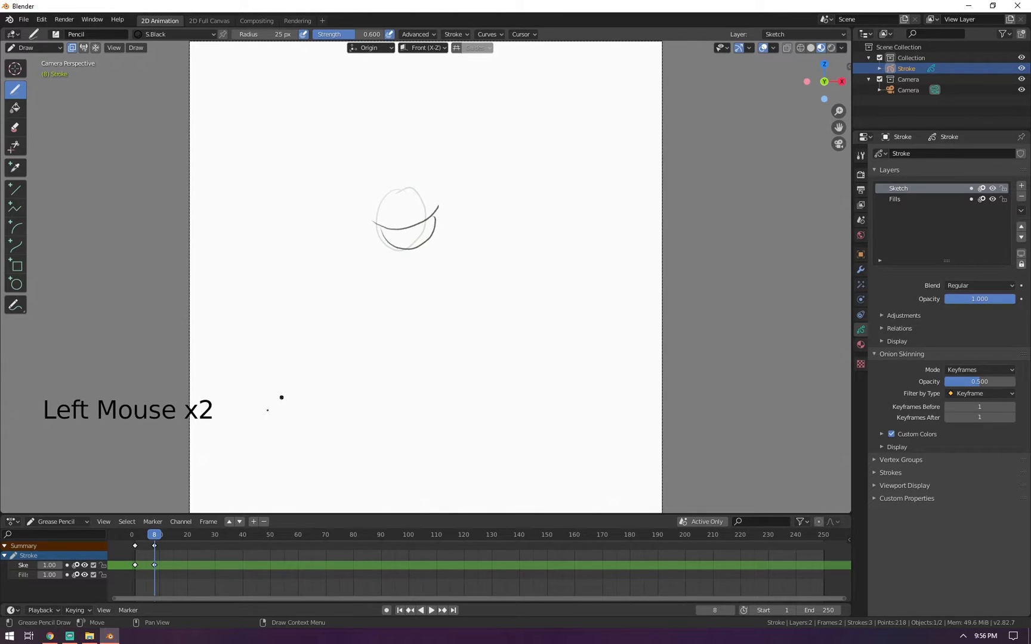
# At frame 14, try a few strokes, undo them, and draw a single curved line rising to the right
pyautogui.moveTo(158, 535); pyautogui.dragTo(170, 536)
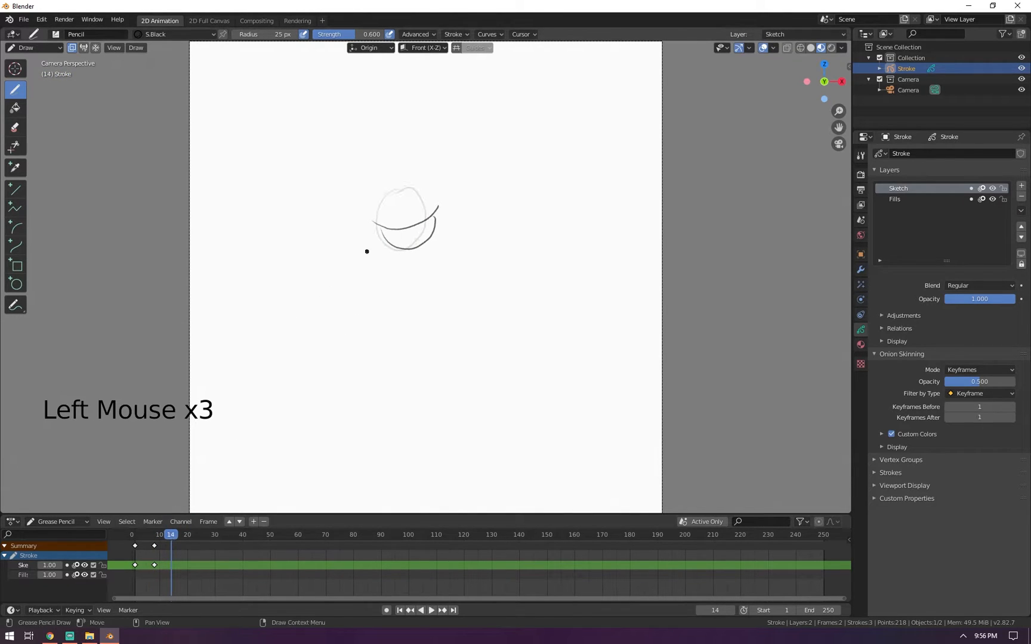
pyautogui.moveTo(380, 243); pyautogui.dragTo(404, 258)
pyautogui.moveTo(468, 222); pyautogui.dragTo(473, 208)
pyautogui.hotkey('ctrl', 'z')
pyautogui.click(376, 227)
pyautogui.hotkey('ctrl', 'z')
pyautogui.moveTo(456, 205); pyautogui.dragTo(462, 219)
pyautogui.click(383, 245)
# Play the animation from frame 1 to review the three drawings, restart it once, and stop playback
pyautogui.moveTo(169, 535)
pyautogui.mouseDown()
pyautogui.moveTo(149, 531)
pyautogui.moveTo(172, 524)
pyautogui.moveTo(149, 525)
pyautogui.moveTo(167, 523)
pyautogui.moveTo(136, 540)
pyautogui.mouseUp()
pyautogui.press('space')
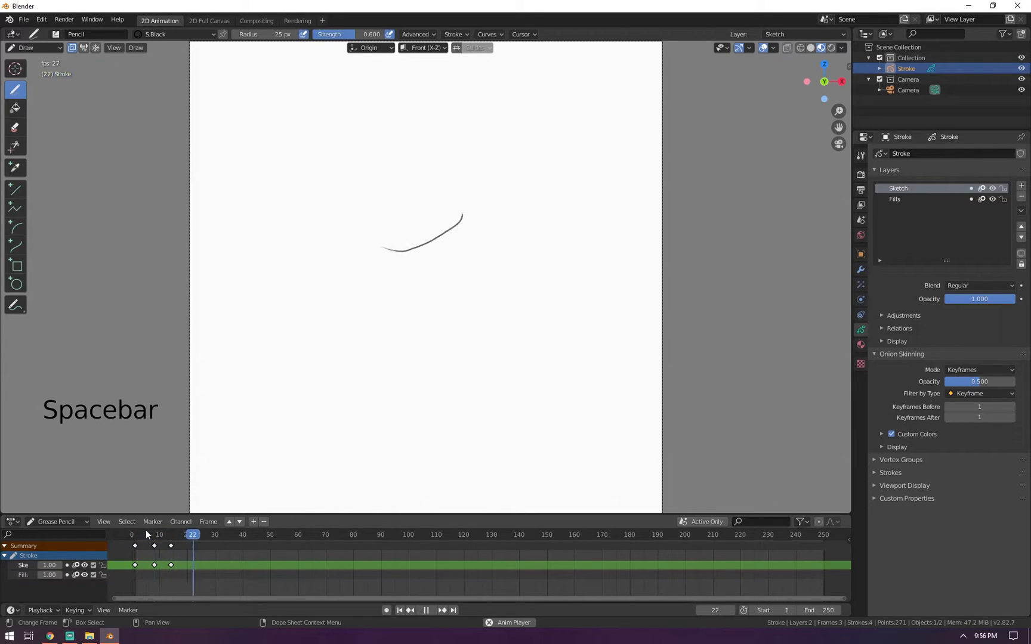
pyautogui.click(150, 534)
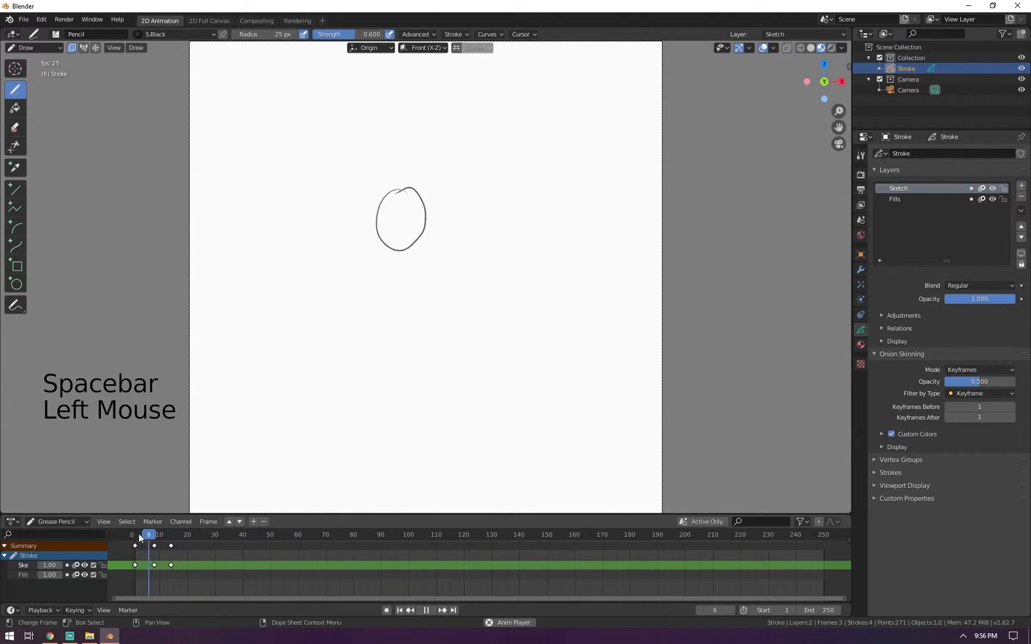
pyautogui.press('space')
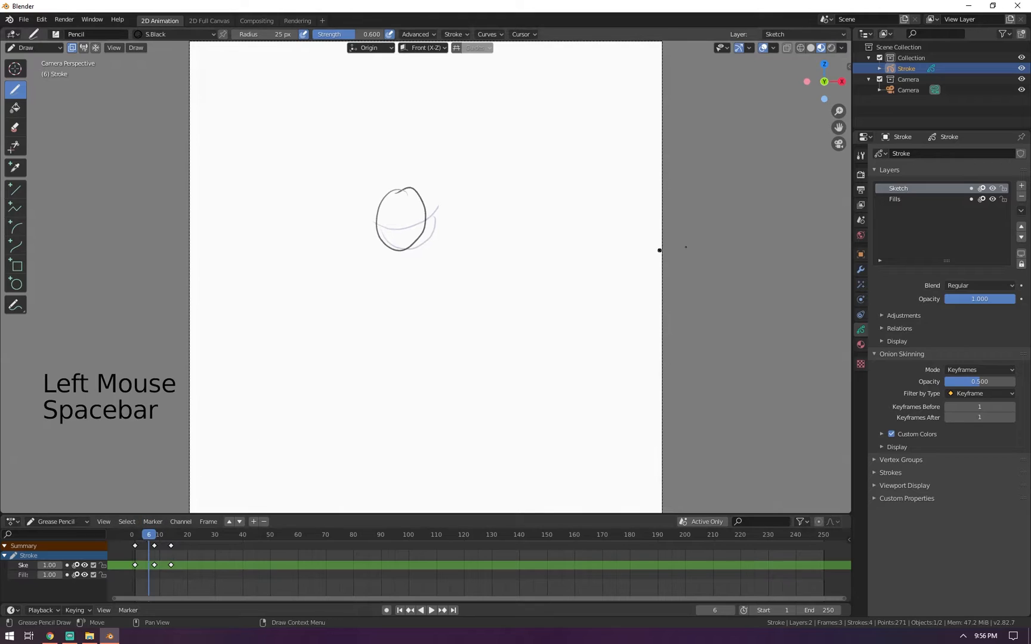
# Add a Time Offset modifier to the Stroke object and enable its Custom Range
pyautogui.click(861, 271)
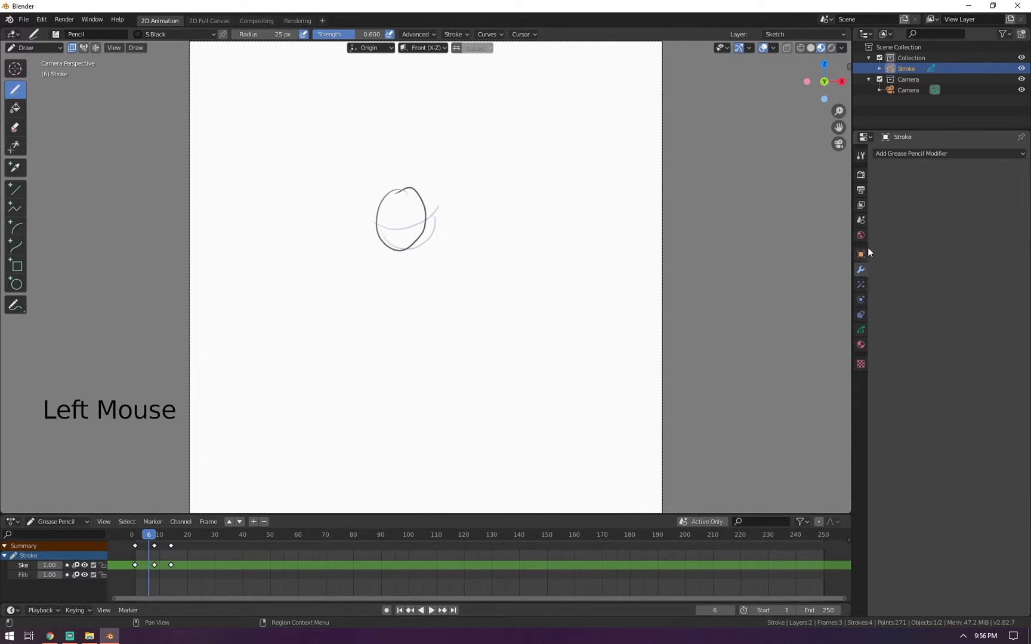
pyautogui.click(907, 154)
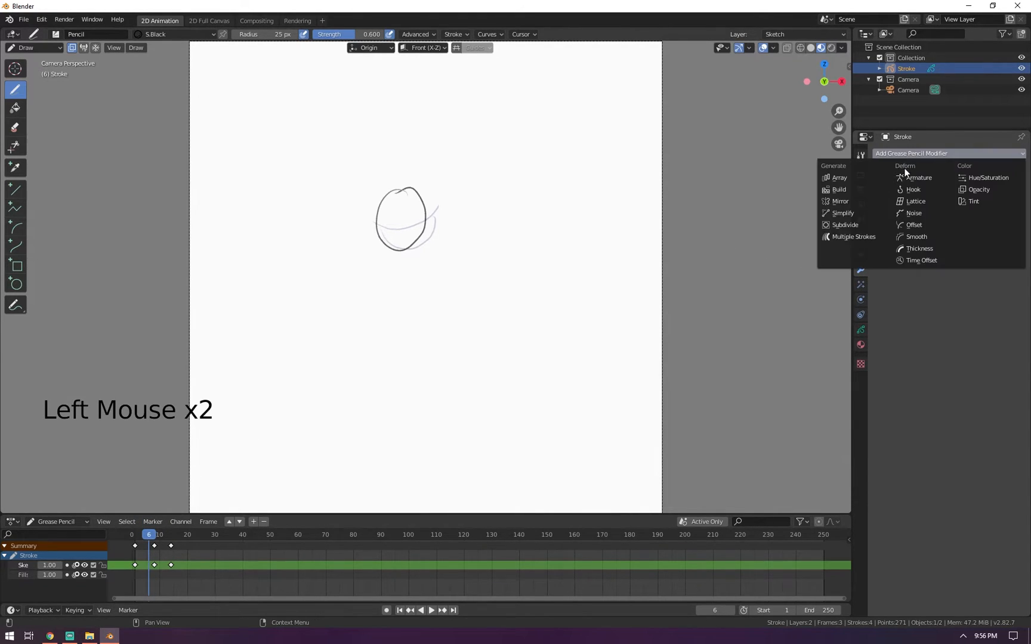
pyautogui.click(921, 260)
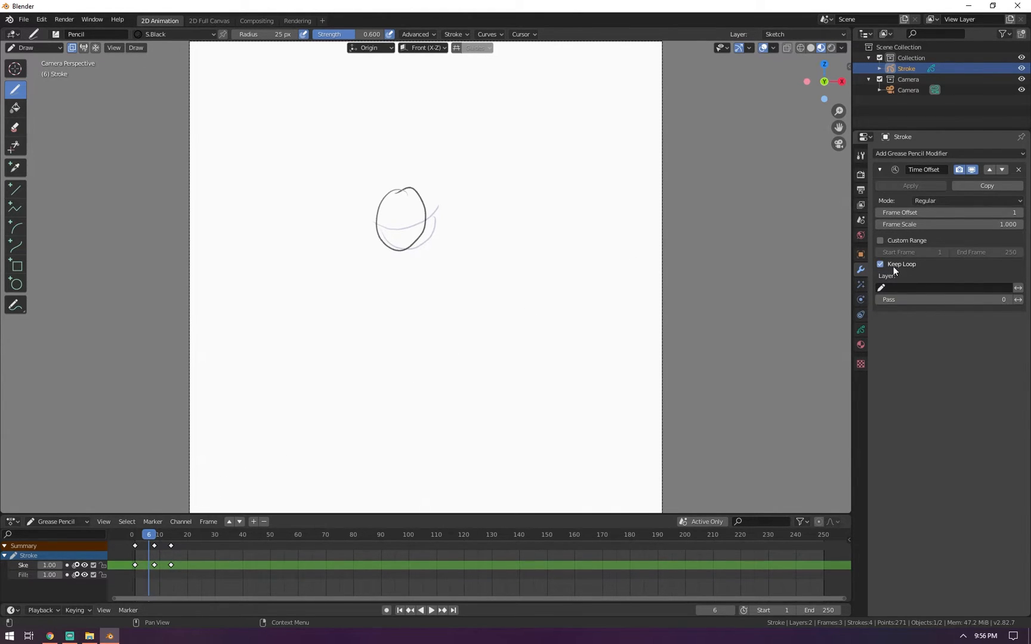
pyautogui.click(881, 240)
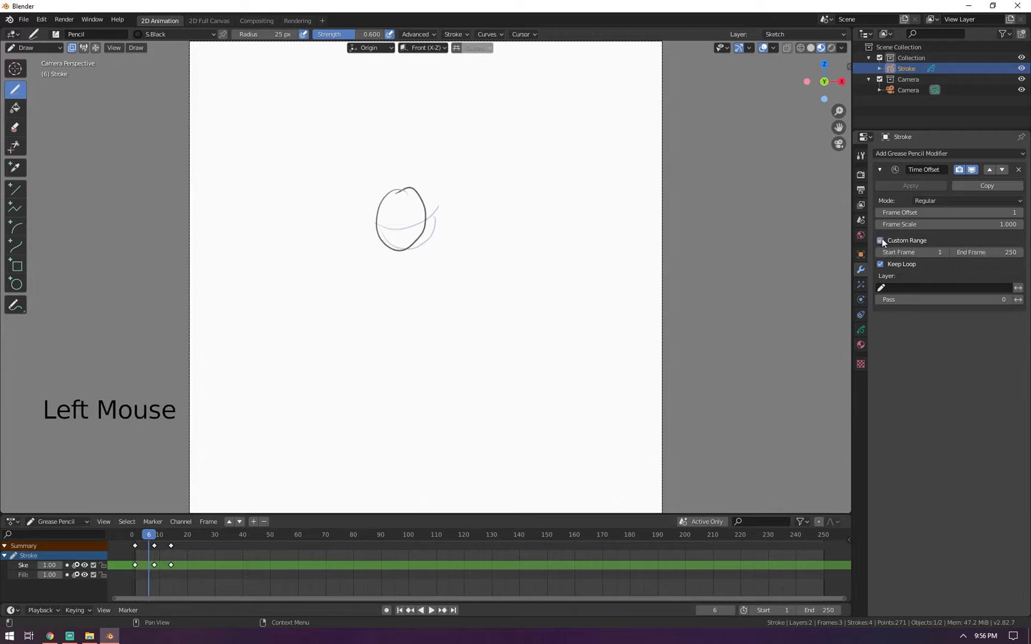
# Scrub to the last keyframe, set the Time Offset end frame to 14, and play the loop from frame 1
pyautogui.click(138, 533)
pyautogui.moveTo(138, 534)
pyautogui.mouseDown()
pyautogui.moveTo(172, 538)
pyautogui.moveTo(174, 529)
pyautogui.mouseUp()
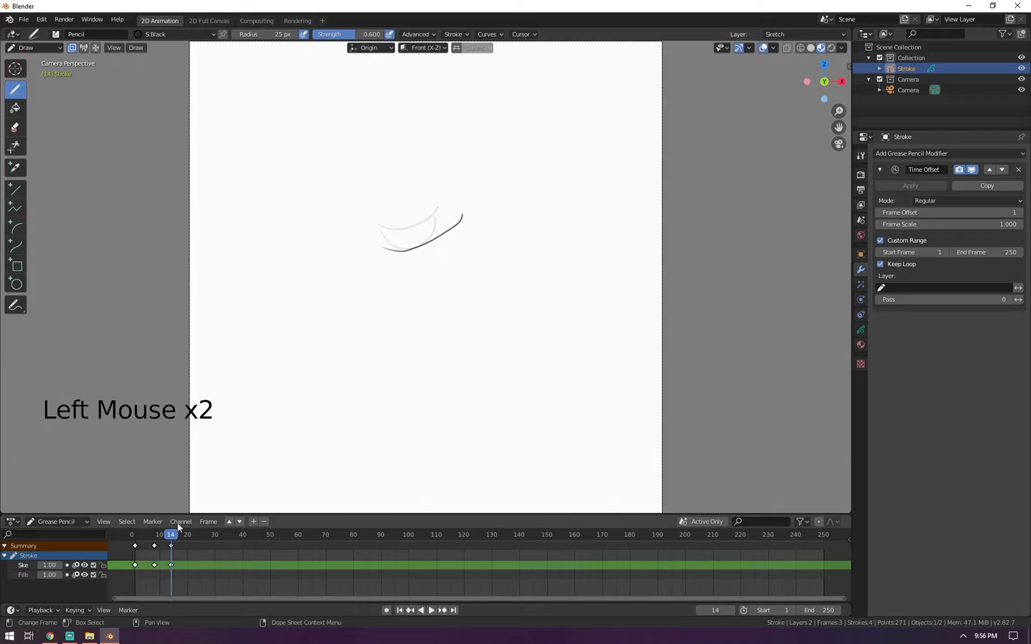
pyautogui.click(979, 254)
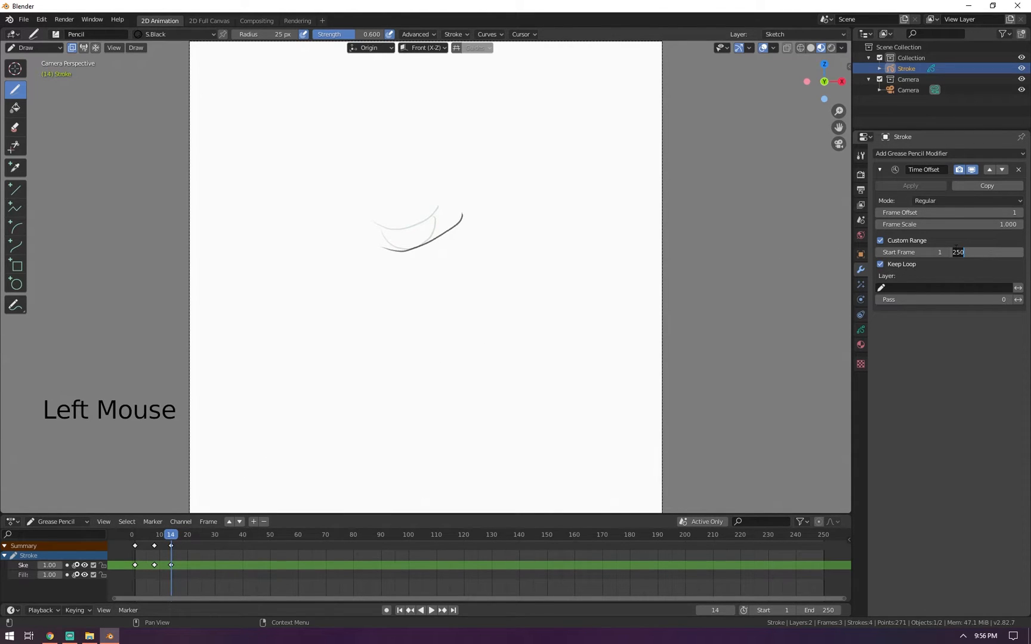
pyautogui.write('14')
pyautogui.press('Return')
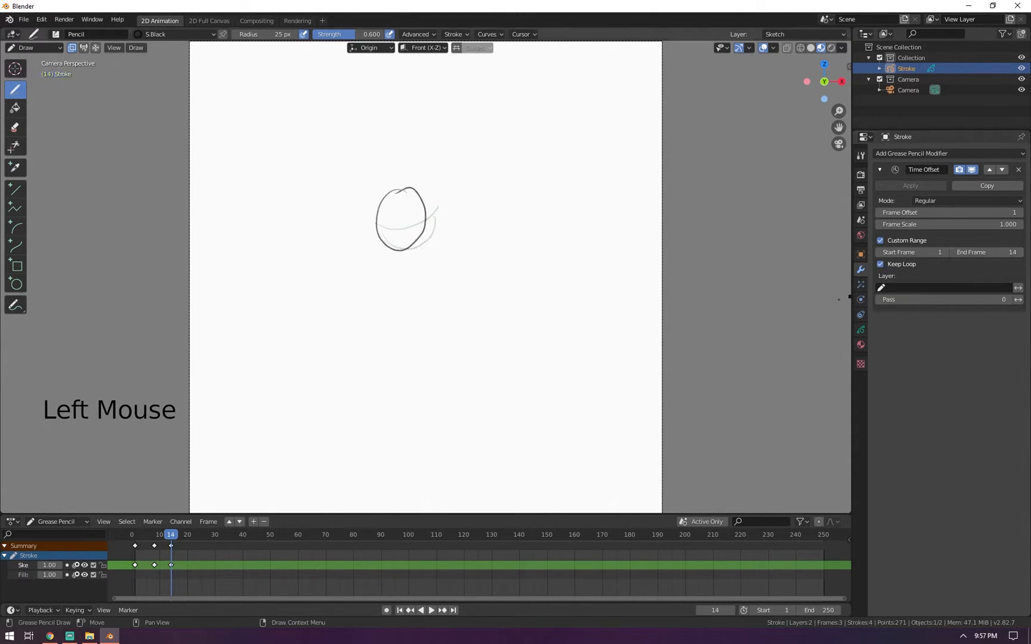
pyautogui.click(135, 537)
pyautogui.press('space')
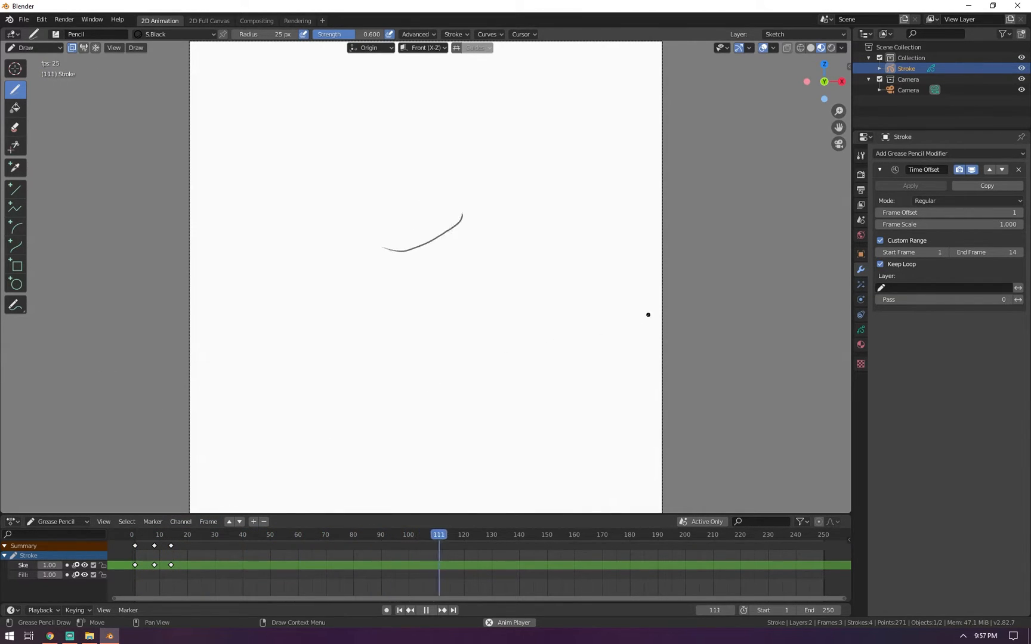
# Set the Time Offset modifier's end frame to 30 while the animation plays
pyautogui.click(984, 252)
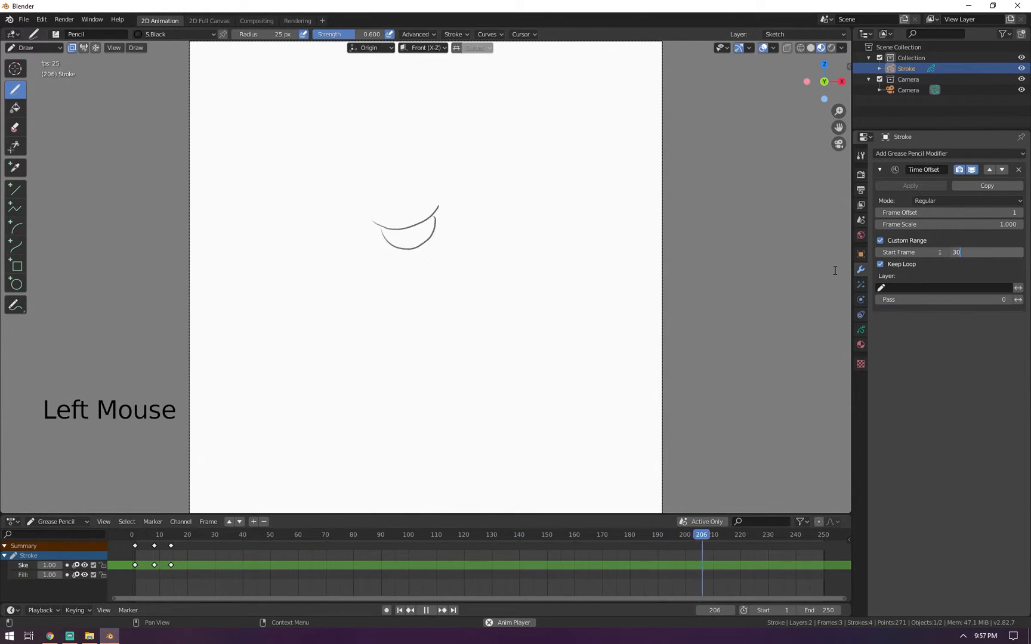
pyautogui.write('30')
pyautogui.press('Return')
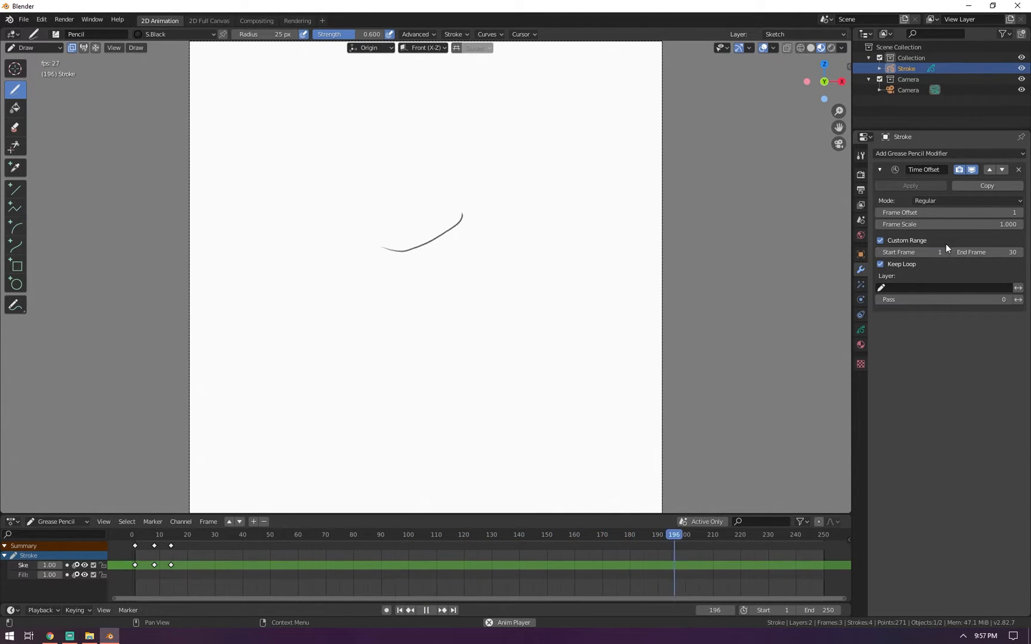
# Set the Time Offset frame scale to 1.700 and frame offset to 51, replay the loop, and stop playback
pyautogui.moveTo(897, 223)
pyautogui.mouseDown()
pyautogui.moveTo(859, 224)
pyautogui.moveTo(904, 224)
pyautogui.mouseUp()
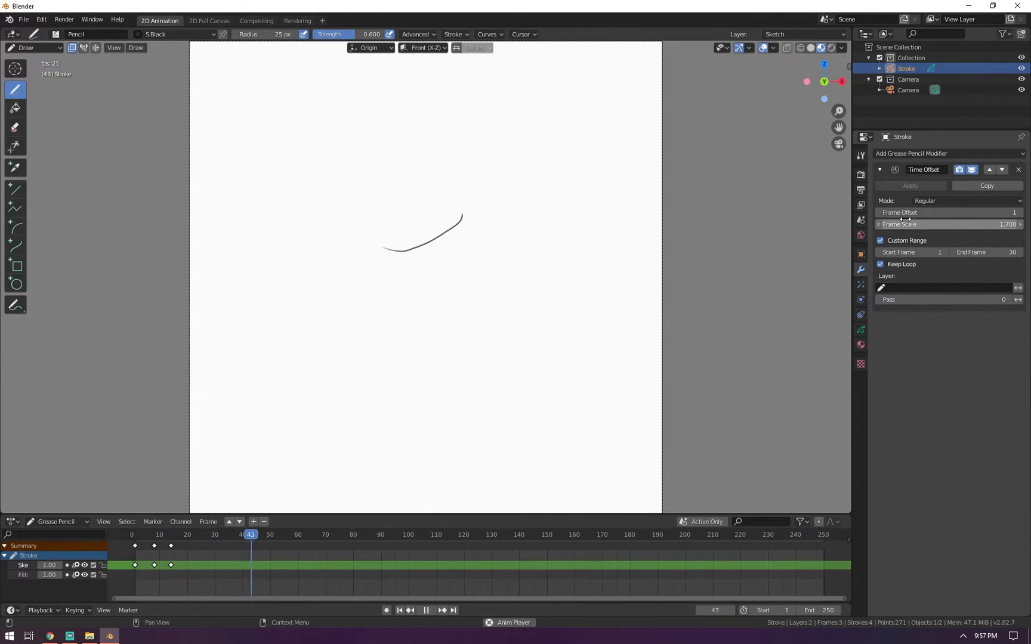
pyautogui.moveTo(906, 213); pyautogui.dragTo(919, 222)
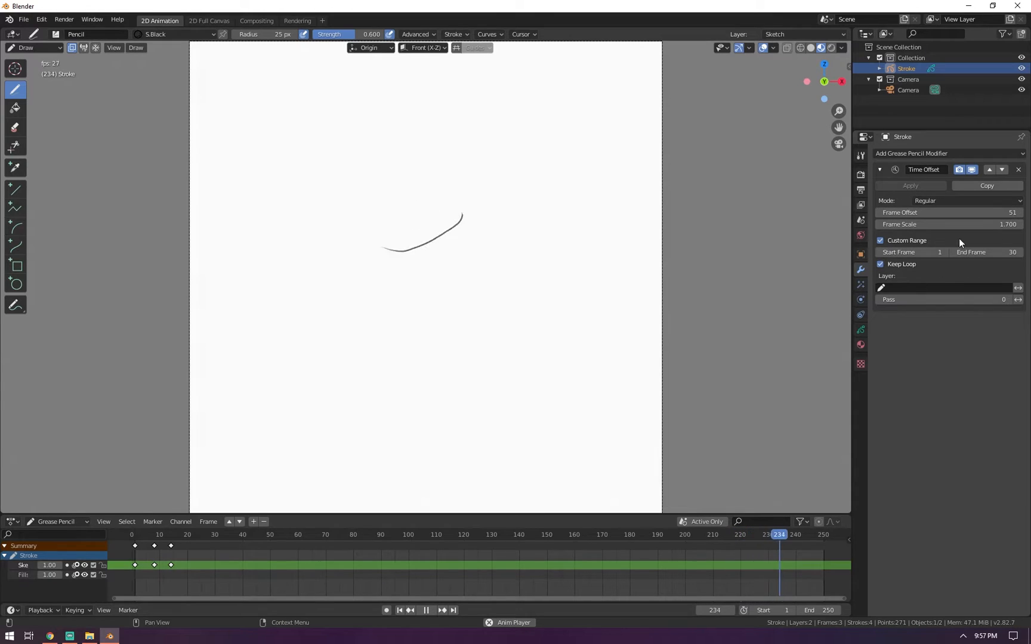
pyautogui.click(168, 534)
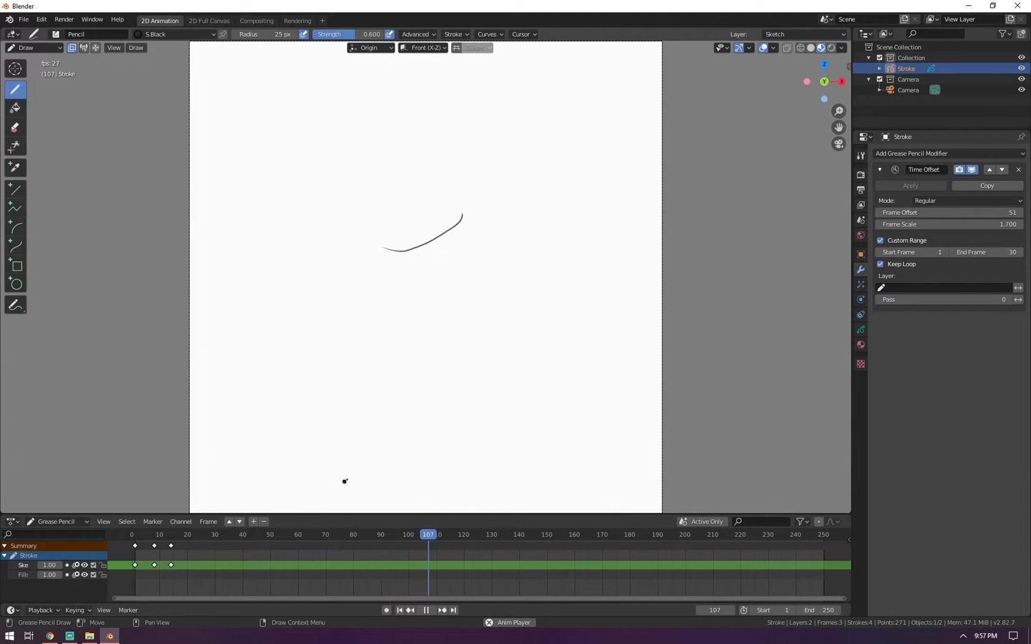
pyautogui.press('space')
# Delete all three keyframes of the looping test animation
pyautogui.moveTo(245, 536); pyautogui.dragTo(163, 532)
pyautogui.doubleClick(182, 565)
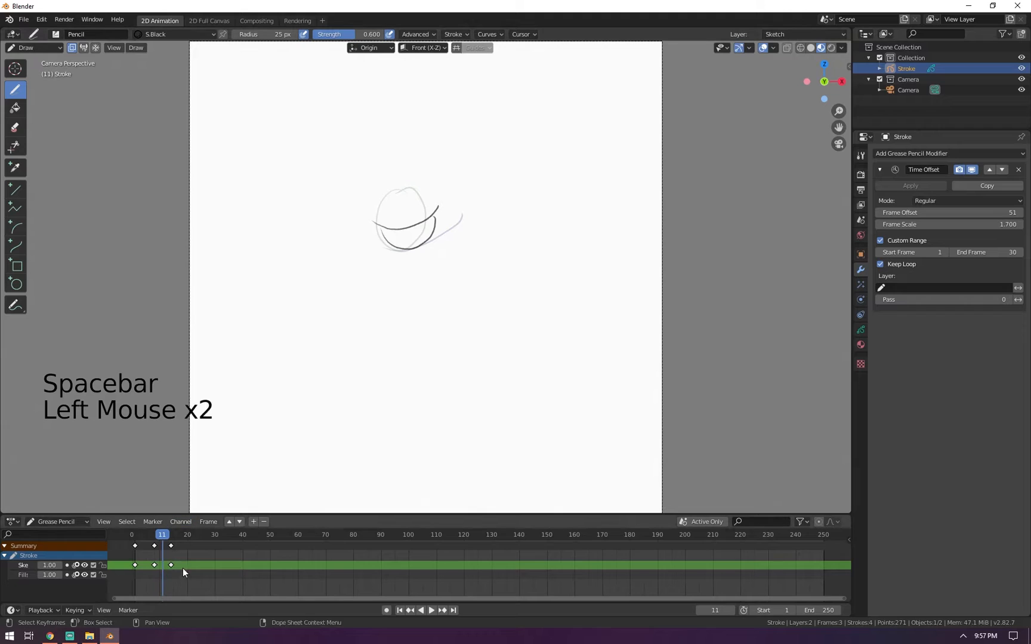
pyautogui.press('x')
pyautogui.click(219, 437)
pyautogui.press('x')
pyautogui.click(184, 571)
# Draw a circle flanked by two short strokes at frame 1, and a dome with a curved baseline at frame 6
pyautogui.click(136, 536)
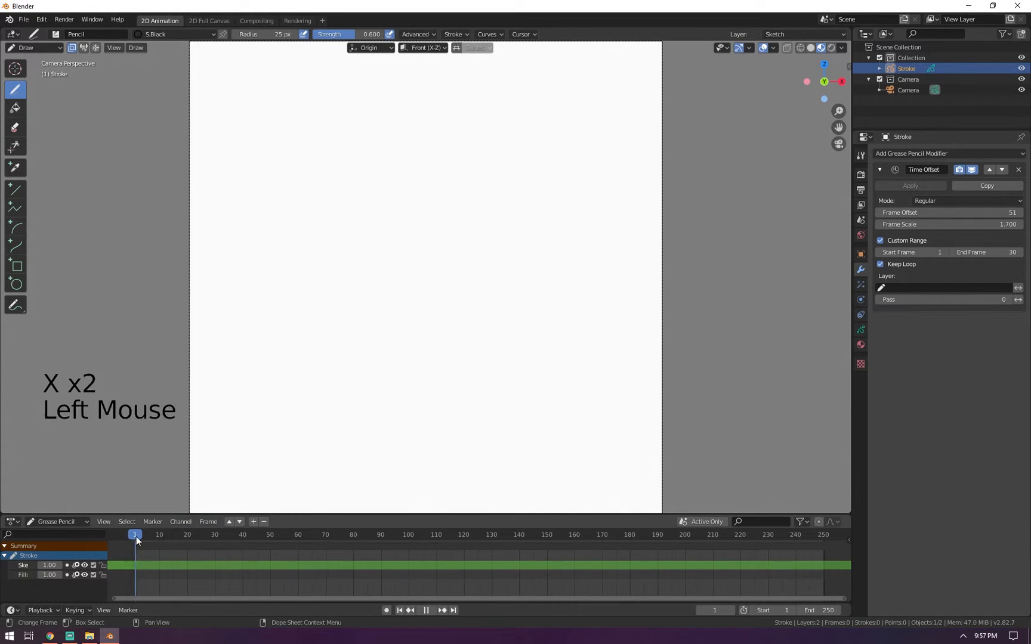
pyautogui.moveTo(406, 207)
pyautogui.mouseDown()
pyautogui.moveTo(424, 203)
pyautogui.moveTo(408, 203)
pyautogui.mouseUp()
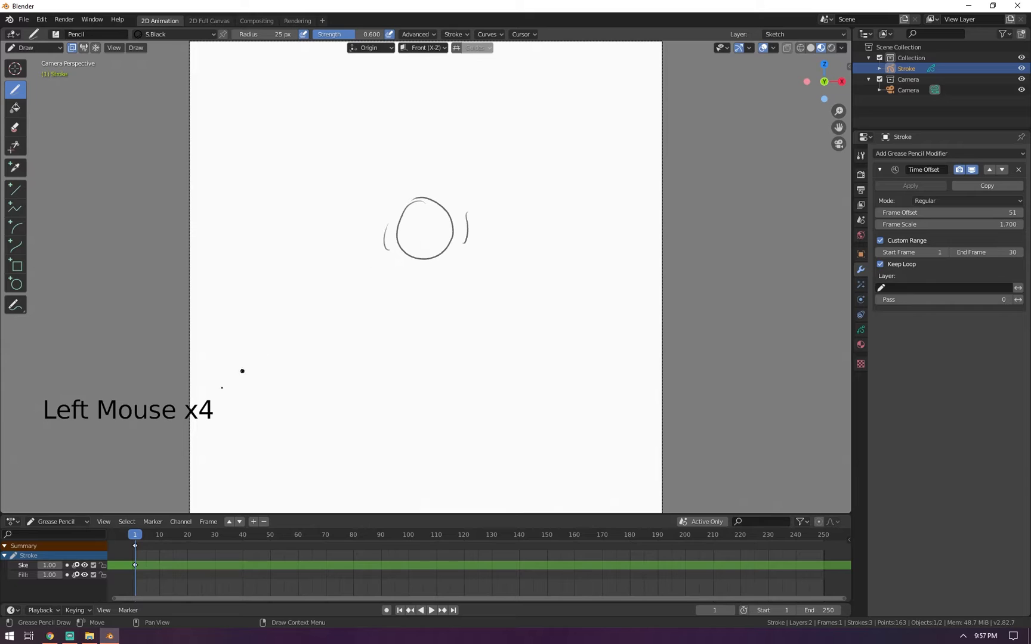
pyautogui.click(148, 534)
pyautogui.moveTo(385, 247)
pyautogui.mouseDown()
pyautogui.moveTo(412, 202)
pyautogui.moveTo(498, 231)
pyautogui.mouseUp()
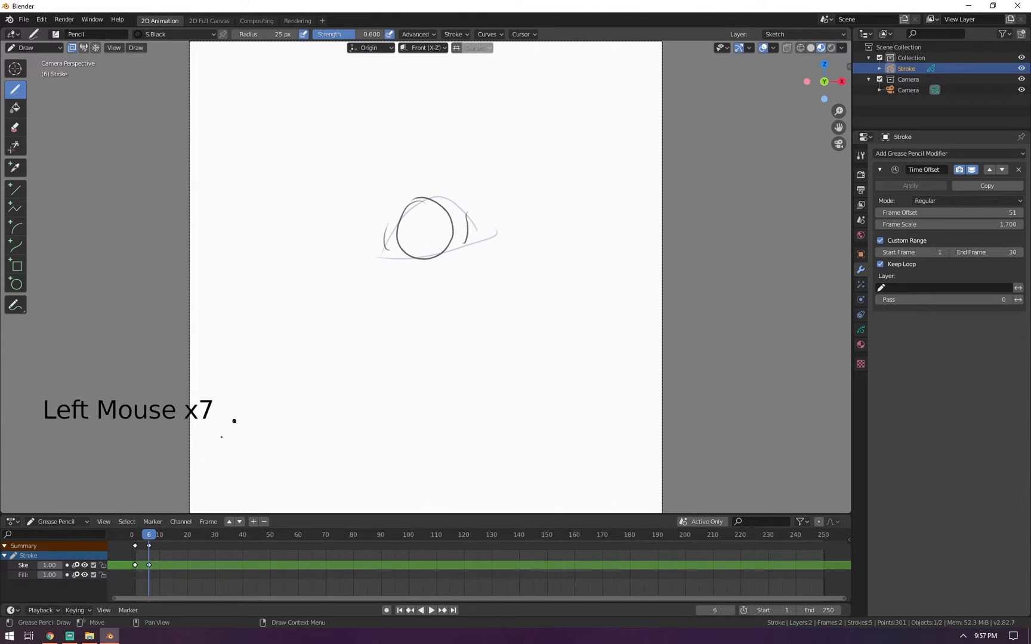
# Scrub back to frame 1 and remove the Time Offset modifier from the Stroke object
pyautogui.moveTo(155, 532)
pyautogui.mouseDown()
pyautogui.moveTo(169, 532)
pyautogui.moveTo(136, 532)
pyautogui.mouseUp()
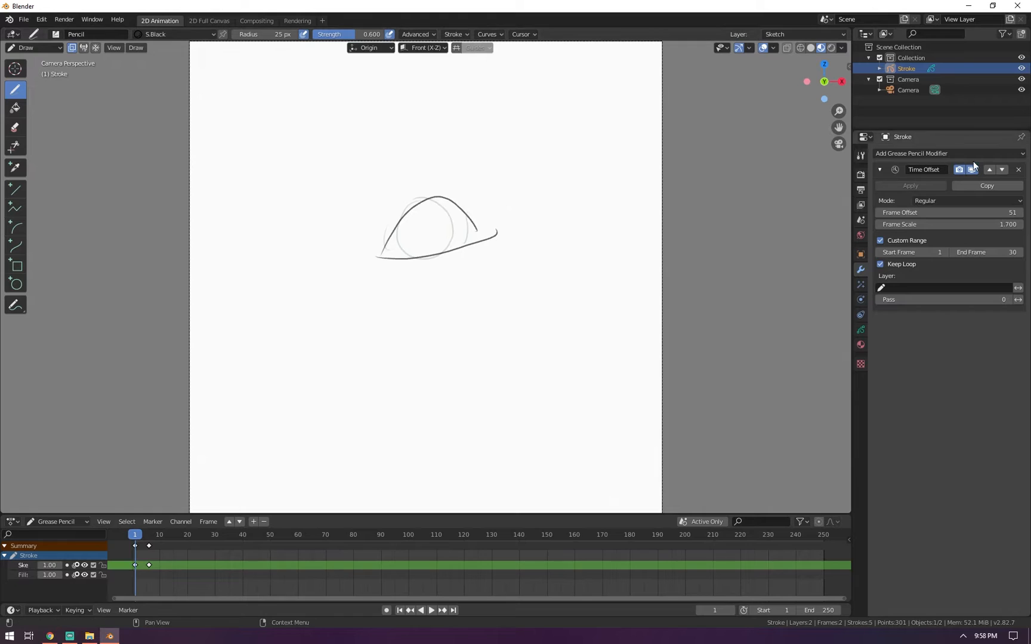
pyautogui.click(1018, 170)
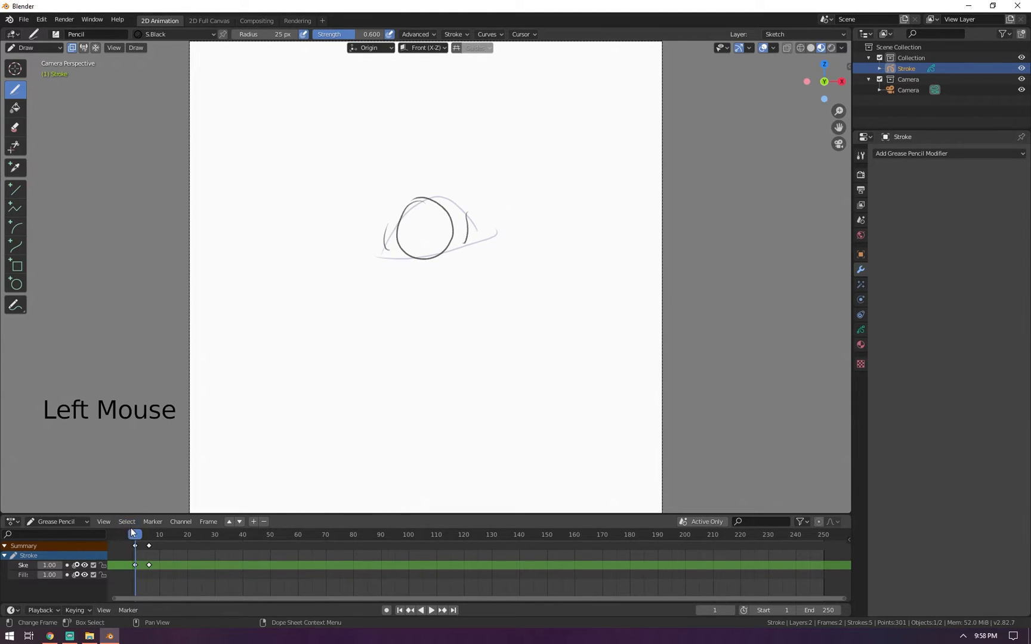
# At frame 11, draw a curved stroke shaped like a number three
pyautogui.moveTo(135, 539); pyautogui.dragTo(163, 534)
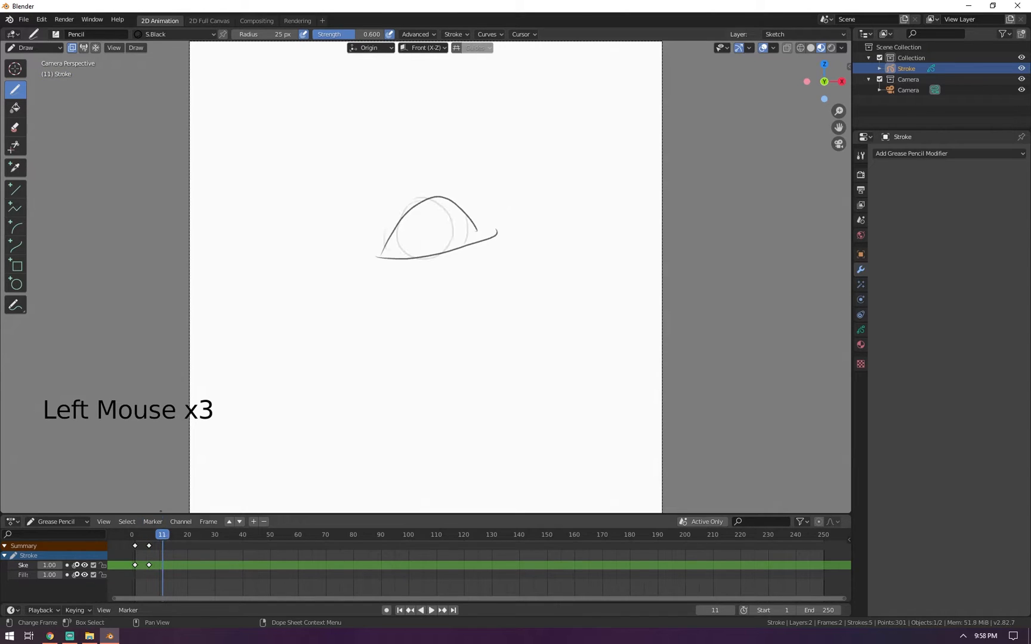
pyautogui.click(432, 226)
pyautogui.moveTo(450, 261); pyautogui.dragTo(411, 252)
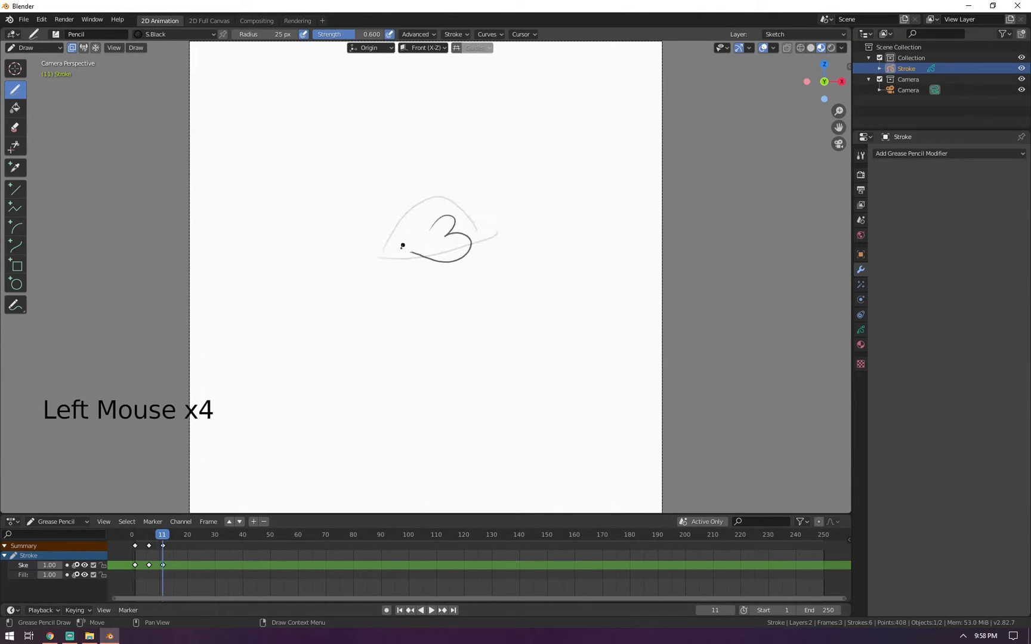
# Return to frame 2 and add a fresh Time Offset modifier to the Stroke object
pyautogui.moveTo(150, 535)
pyautogui.mouseDown()
pyautogui.moveTo(166, 536)
pyautogui.moveTo(137, 535)
pyautogui.mouseUp()
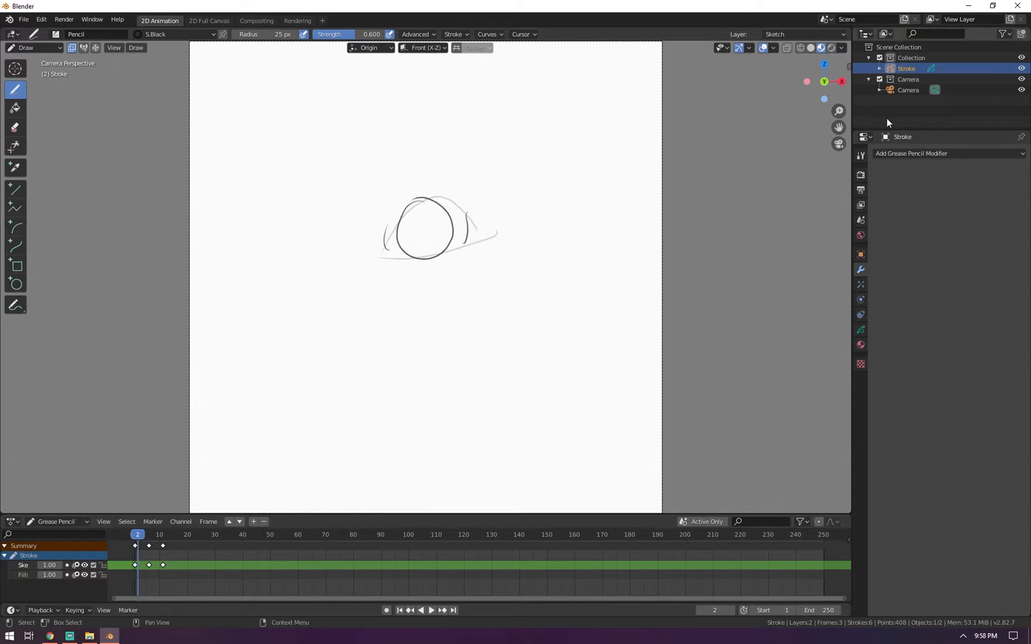
pyautogui.click(907, 154)
pyautogui.click(907, 261)
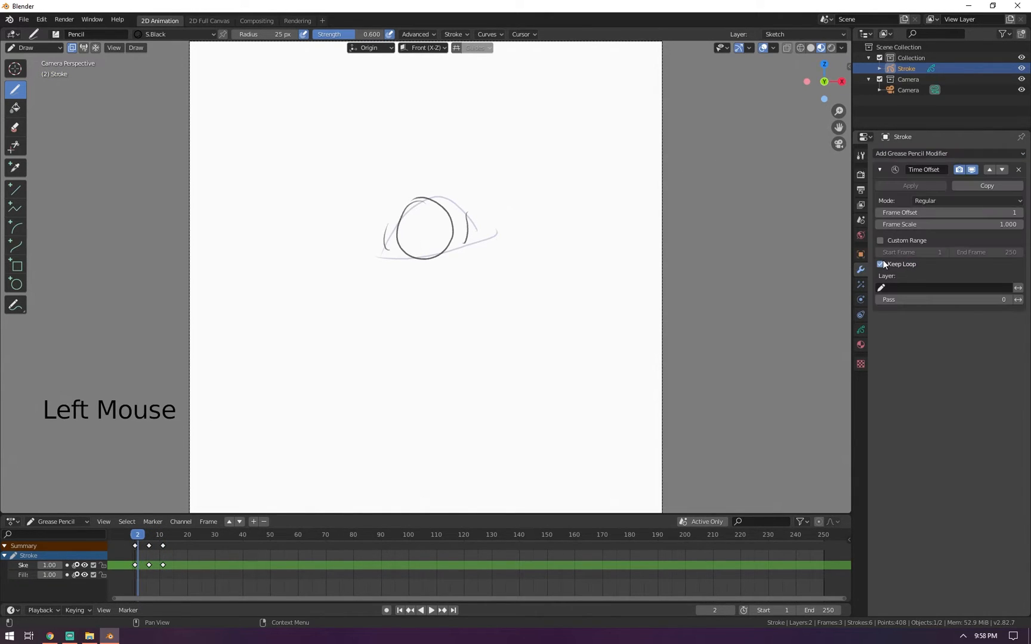
# Set the Time Offset modifier's mode to Fixed Frame and raise its frame to 4
pyautogui.doubleClick(936, 211)
pyautogui.click(934, 200)
pyautogui.click(925, 237)
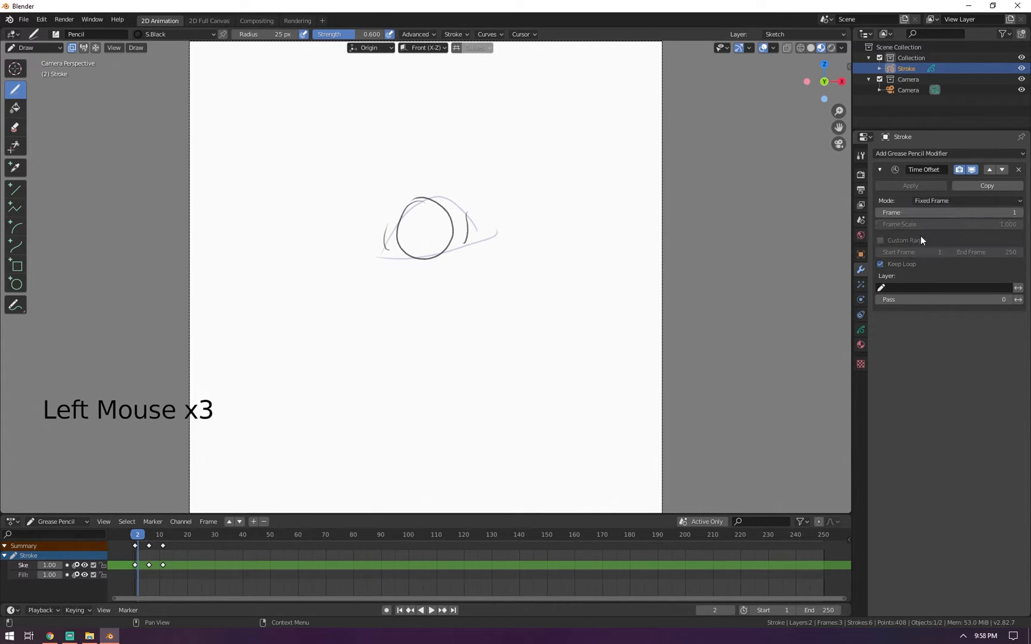
pyautogui.moveTo(917, 212)
pyautogui.mouseDown()
pyautogui.moveTo(935, 214)
pyautogui.moveTo(923, 212)
pyautogui.mouseUp()
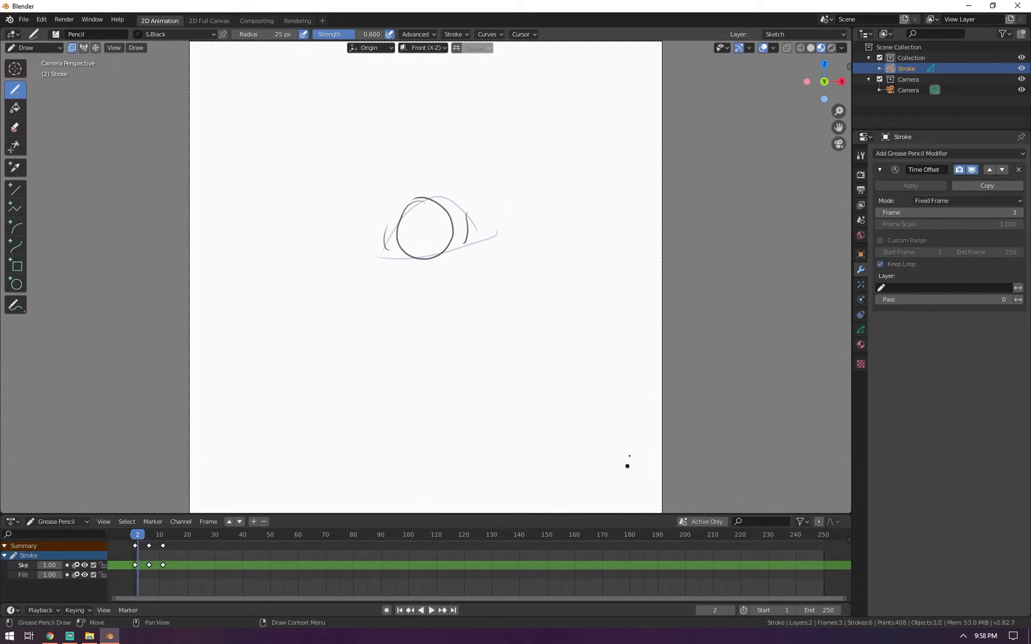
pyautogui.click(1021, 214)
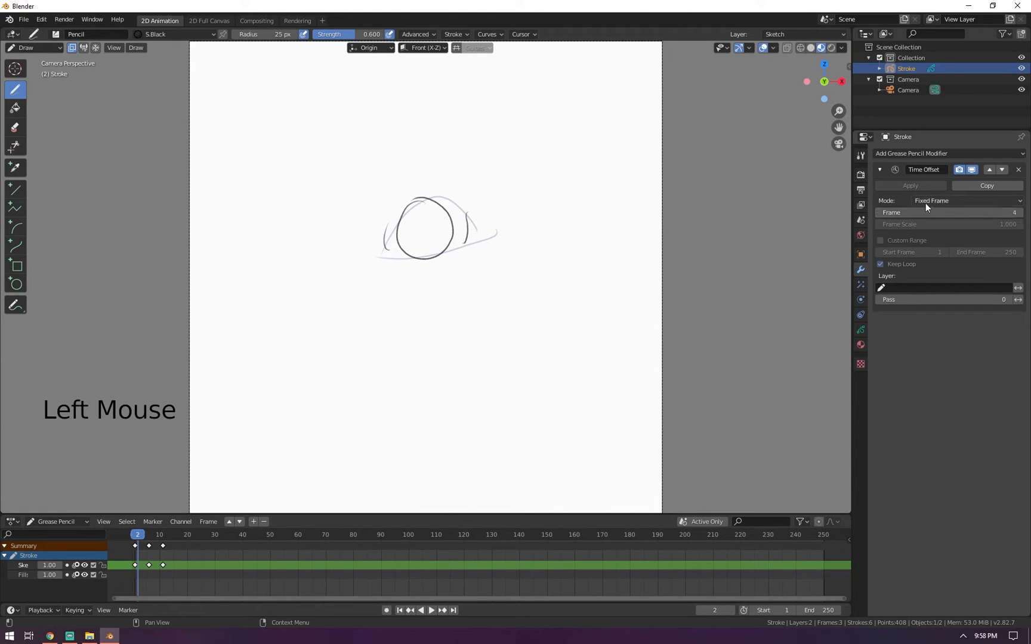
# Lower the modifier's fixed frame to 1, and raise it back up to 4
pyautogui.click(878, 213)
pyautogui.click(879, 213)
pyautogui.click(880, 213)
pyautogui.click(880, 213)
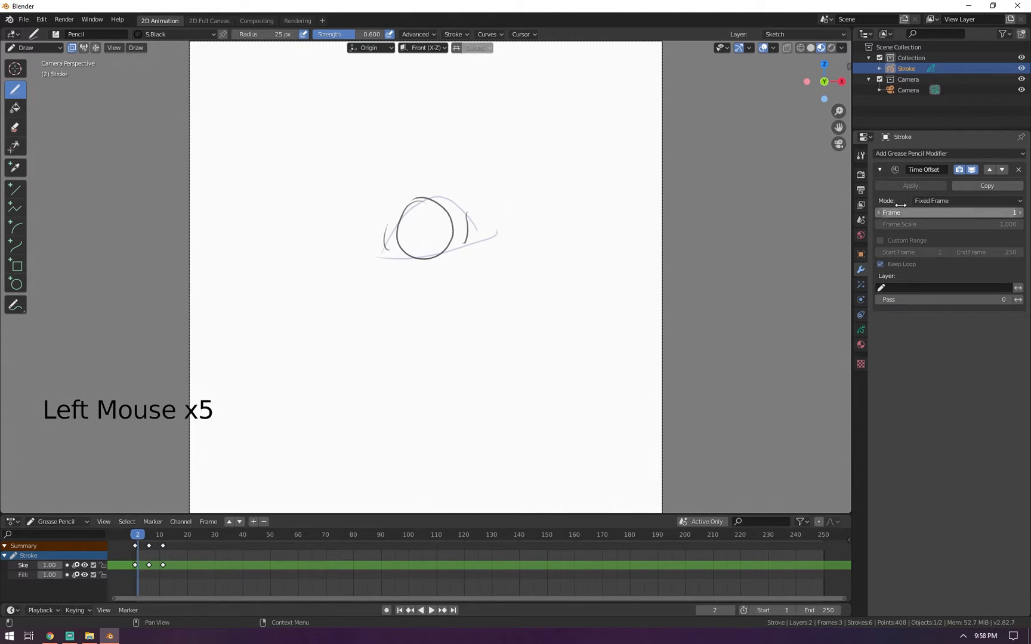
pyautogui.click(1020, 214)
pyautogui.click(1020, 213)
pyautogui.click(1020, 213)
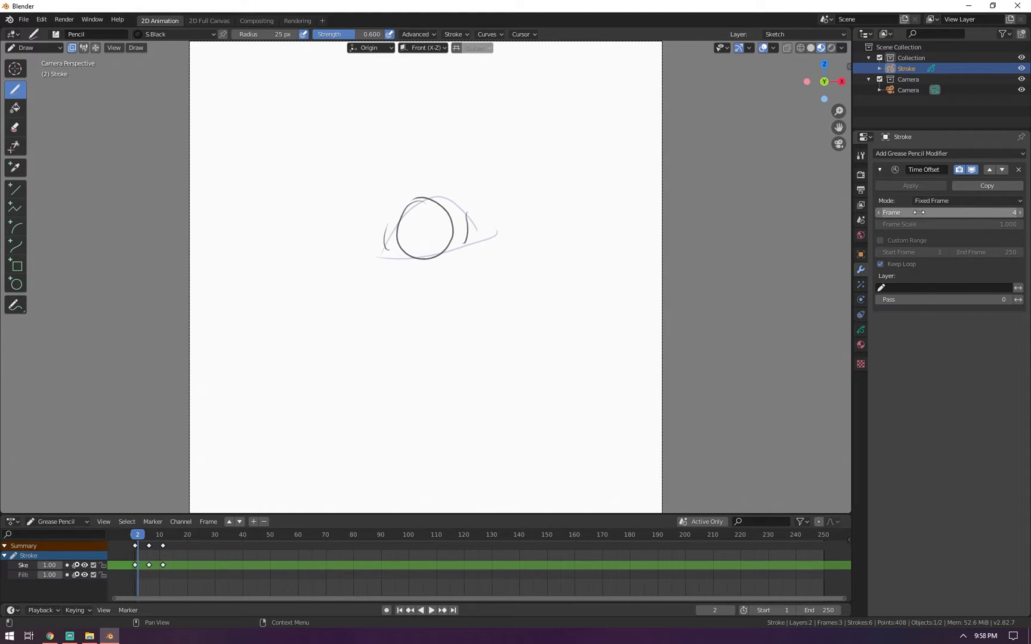
# Remove the Time Offset modifier and delete all three of the Stroke object's keyframes
pyautogui.click(1019, 170)
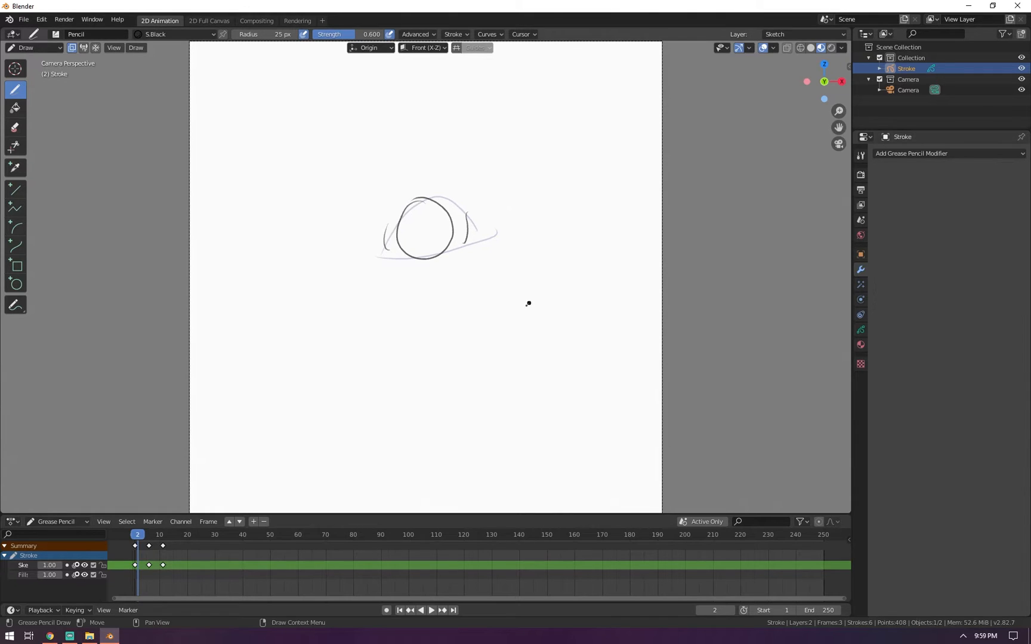
pyautogui.moveTo(127, 573); pyautogui.dragTo(169, 556)
pyautogui.press('x')
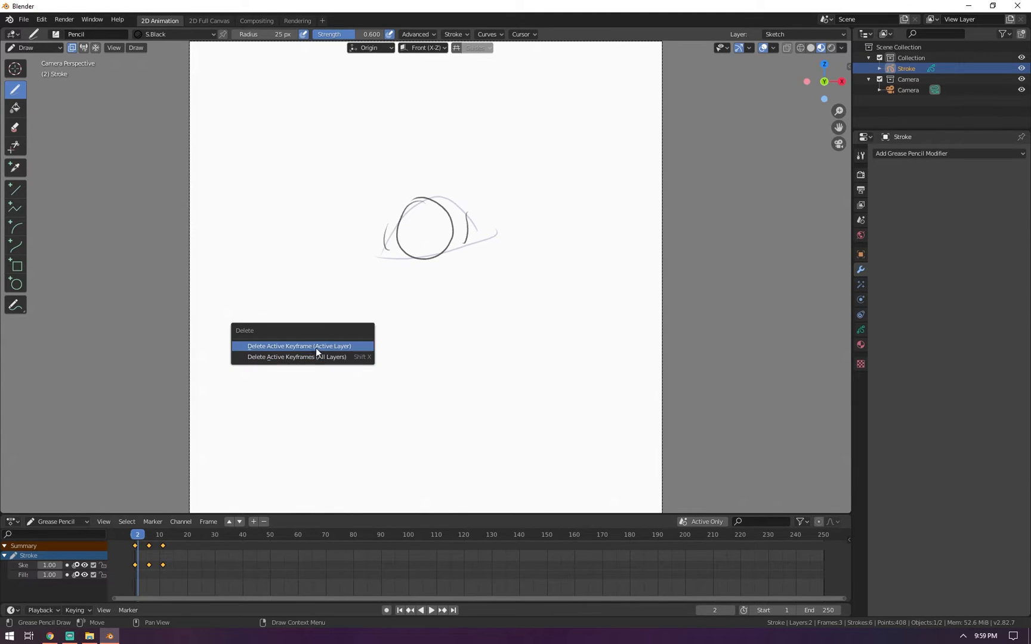
pyautogui.press('x')
pyautogui.click(176, 564)
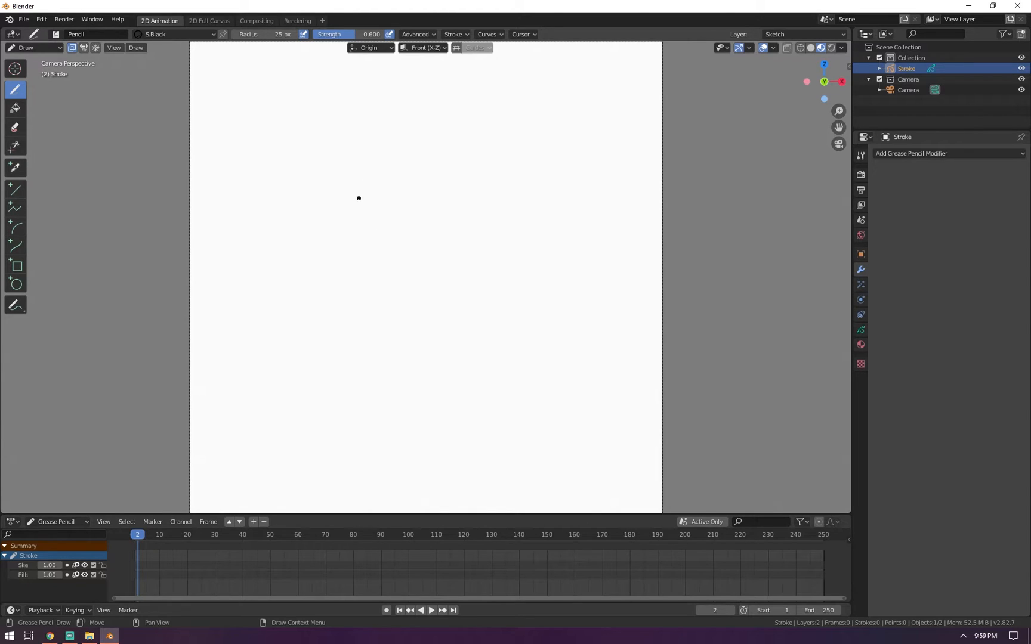
# At frame 2, draw a four-lobed cloud outline with gaps and try to fill it with the F.75 material
pyautogui.moveTo(359, 207)
pyautogui.mouseDown()
pyautogui.moveTo(351, 170)
pyautogui.moveTo(397, 202)
pyautogui.moveTo(409, 260)
pyautogui.moveTo(329, 306)
pyautogui.mouseUp()
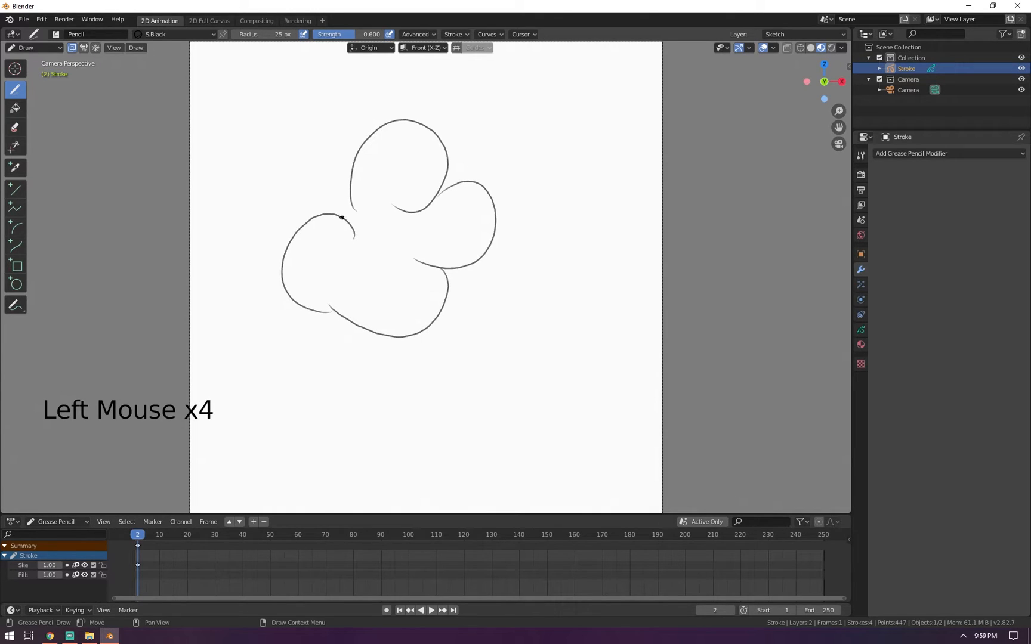
pyautogui.click(15, 107)
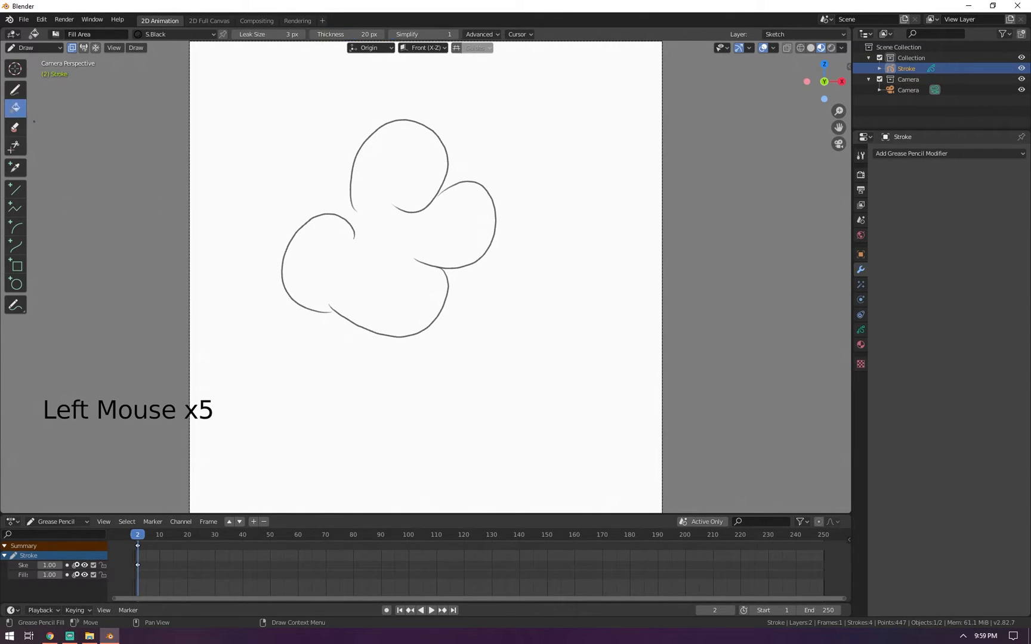
pyautogui.click(170, 34)
pyautogui.click(138, 79)
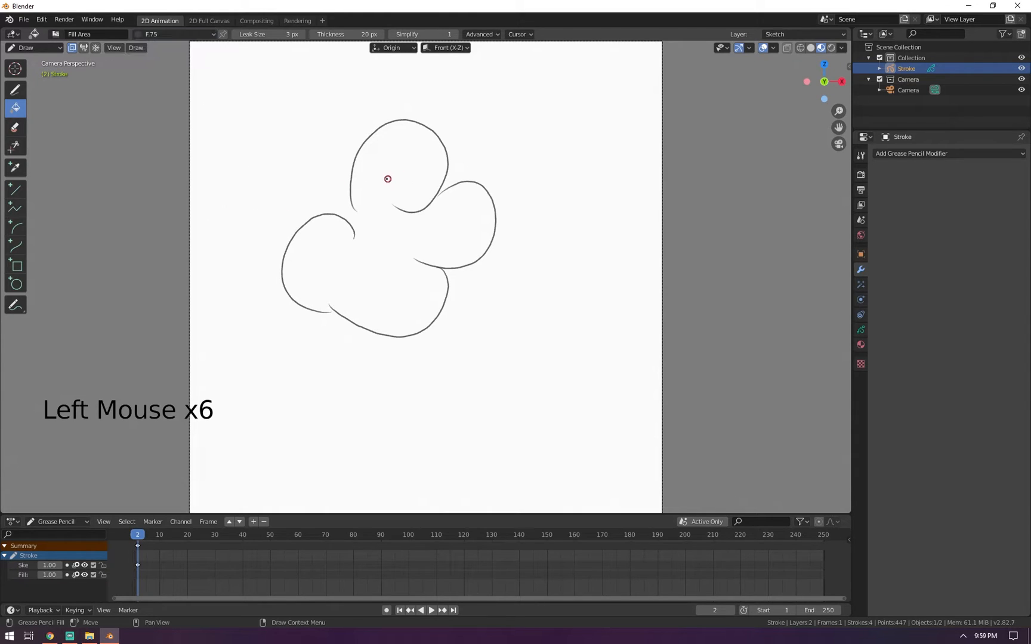
pyautogui.click(370, 256)
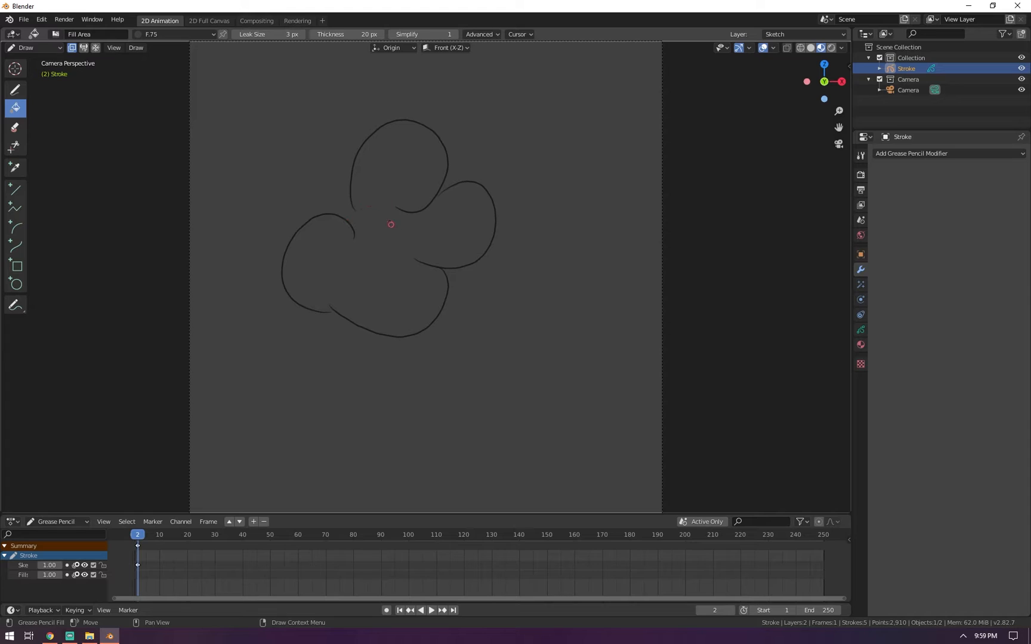
pyautogui.hotkey('ctrl', 'z')
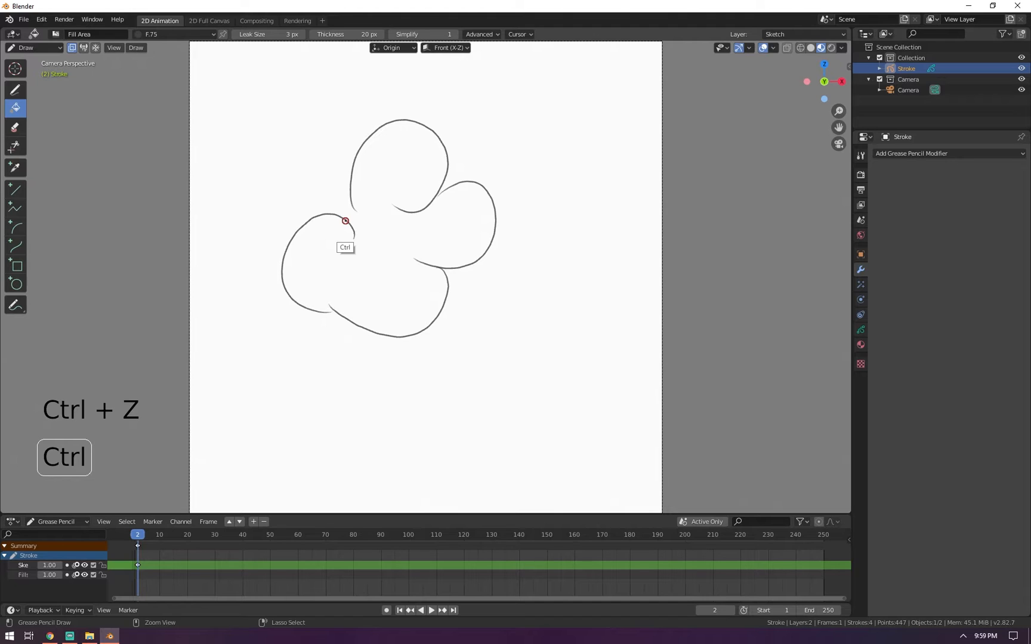
# Close the cloud outline's gaps, fill it with F.75, and add a small half-moon shape beside it
pyautogui.click(388, 227)
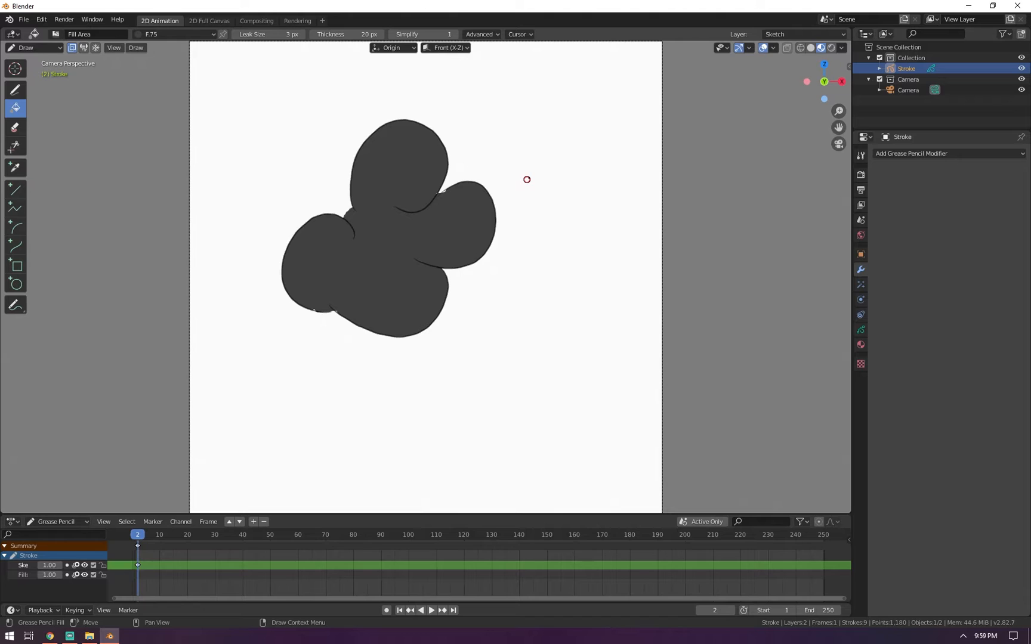
pyautogui.keyDown('ctrl'); pyautogui.moveTo(551, 180); pyautogui.dragTo(558, 225); pyautogui.keyUp('ctrl')
pyautogui.click(173, 35)
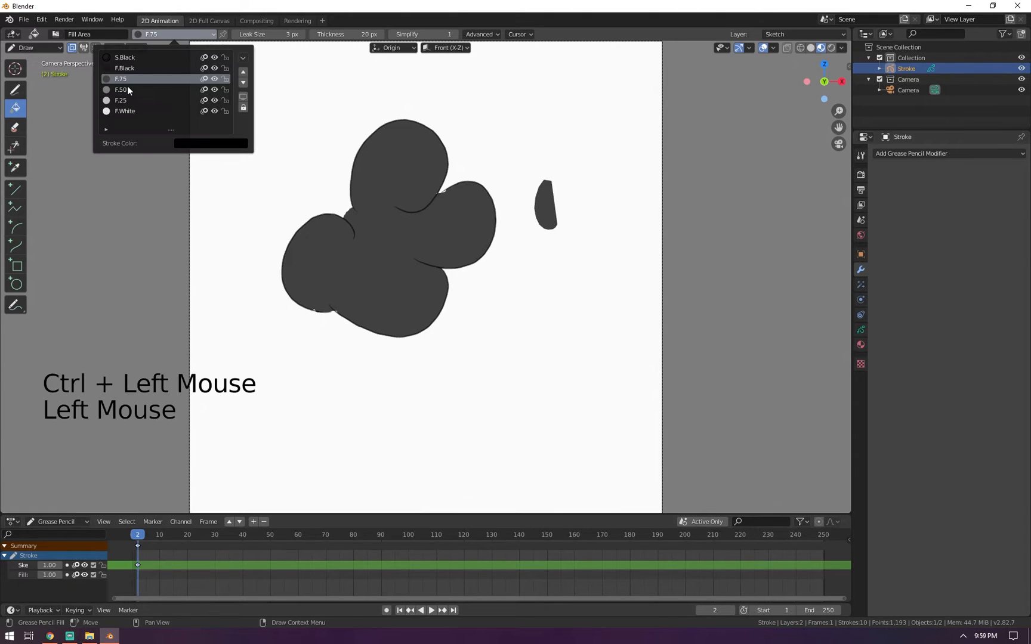
pyautogui.click(129, 90)
pyautogui.click(378, 383)
pyautogui.hotkey('ctrl', 'z')
# Draw a square with a gap in its top edge below the cloud, using the Draw tool and S.Black
pyautogui.click(15, 90)
pyautogui.click(15, 90)
pyautogui.moveTo(432, 391)
pyautogui.mouseDown()
pyautogui.moveTo(515, 454)
pyautogui.moveTo(527, 382)
pyautogui.moveTo(430, 391)
pyautogui.mouseUp()
pyautogui.hotkey('ctrl', 'z')
pyautogui.moveTo(181, 34); pyautogui.dragTo(154, 60)
pyautogui.moveTo(479, 355)
pyautogui.mouseDown()
pyautogui.moveTo(470, 438)
pyautogui.moveTo(546, 359)
pyautogui.moveTo(524, 359)
pyautogui.mouseUp()
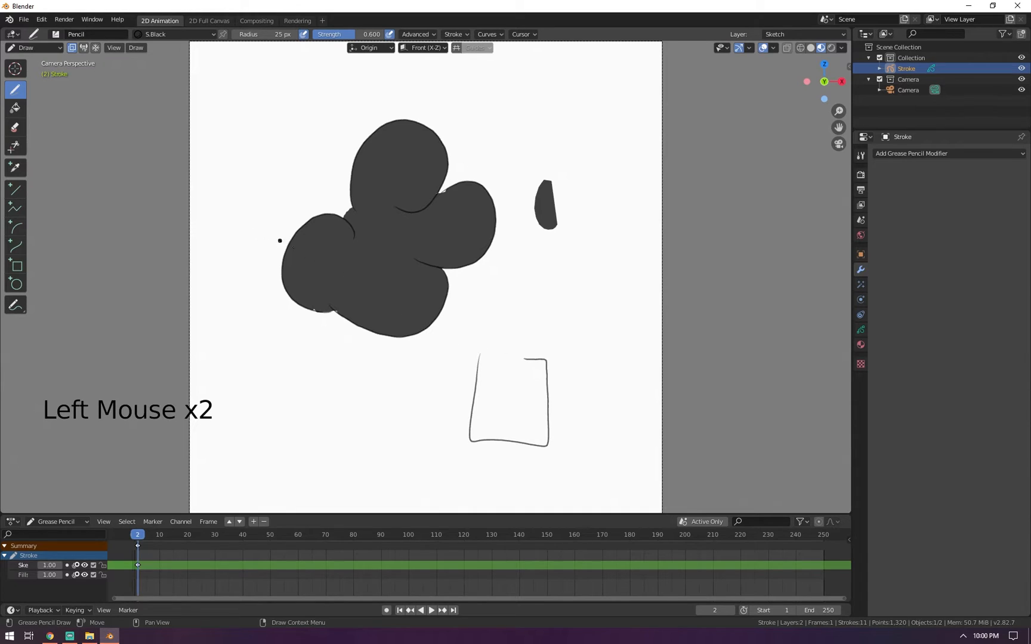
# Try to bridge the square's top gap with the Fill tool and fill it with S.Black, and undo the attempt
pyautogui.click(15, 107)
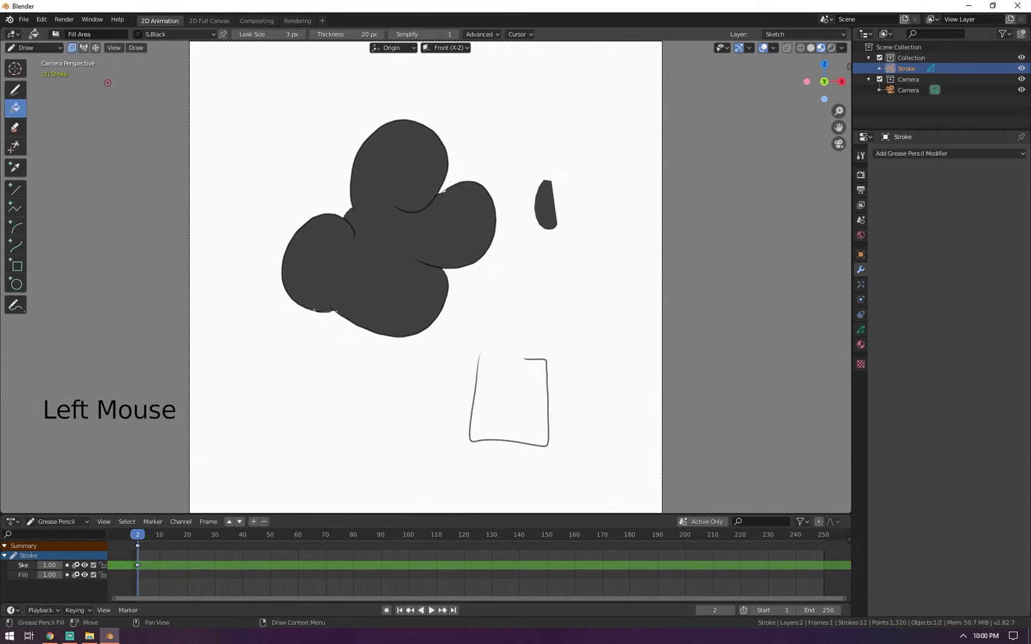
pyautogui.keyDown('ctrl'); pyautogui.click(482, 358); pyautogui.keyUp('ctrl')
pyautogui.keyDown('ctrl'); pyautogui.moveTo(482, 358); pyautogui.dragTo(537, 365); pyautogui.keyUp('ctrl')
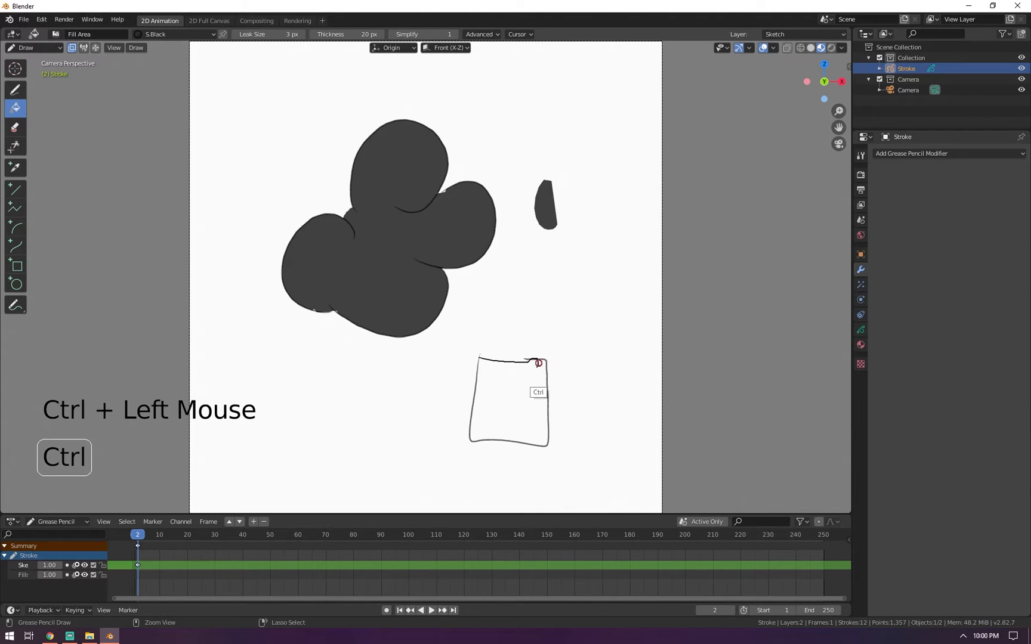
pyautogui.click(504, 374)
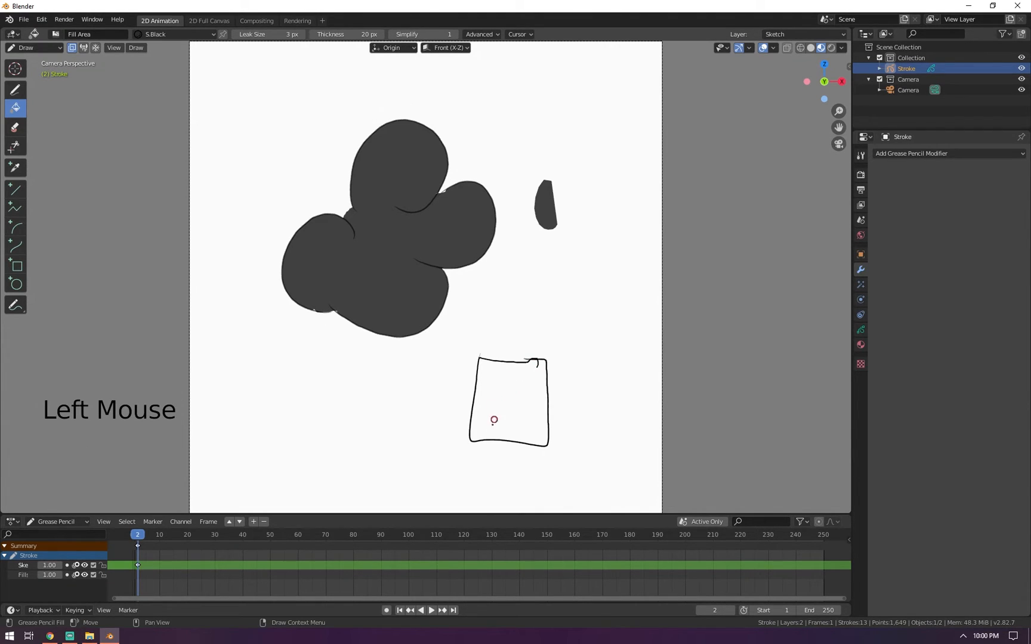
pyautogui.hotkey('ctrl', 'z')
pyautogui.hotkey('ctrl', 'z')
pyautogui.hotkey('ctrl', 'z')
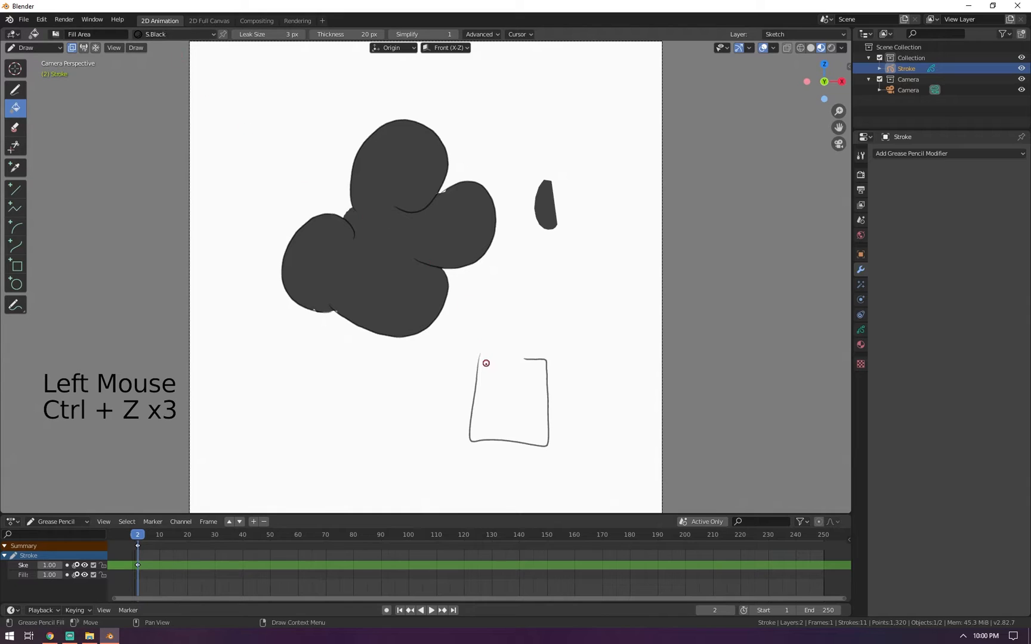
# Bridge the square's top gap with a Fill tool stroke and fill the square with F.Black
pyautogui.click(182, 34)
pyautogui.click(167, 68)
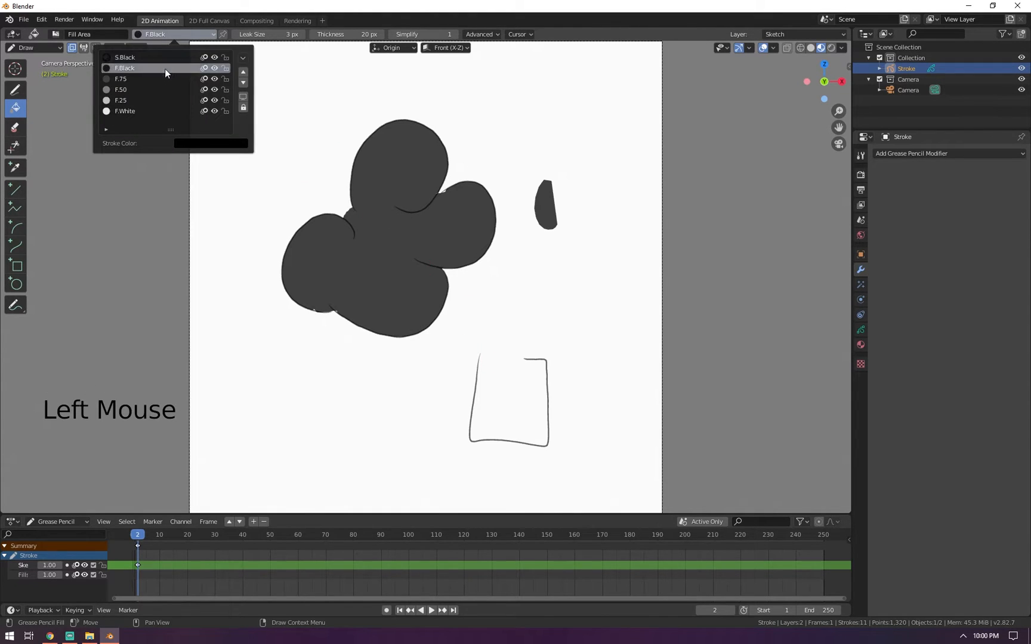
pyautogui.press('ctrl')
pyautogui.keyDown('ctrl'); pyautogui.moveTo(478, 358); pyautogui.dragTo(535, 363); pyautogui.keyUp('ctrl')
pyautogui.click(517, 382)
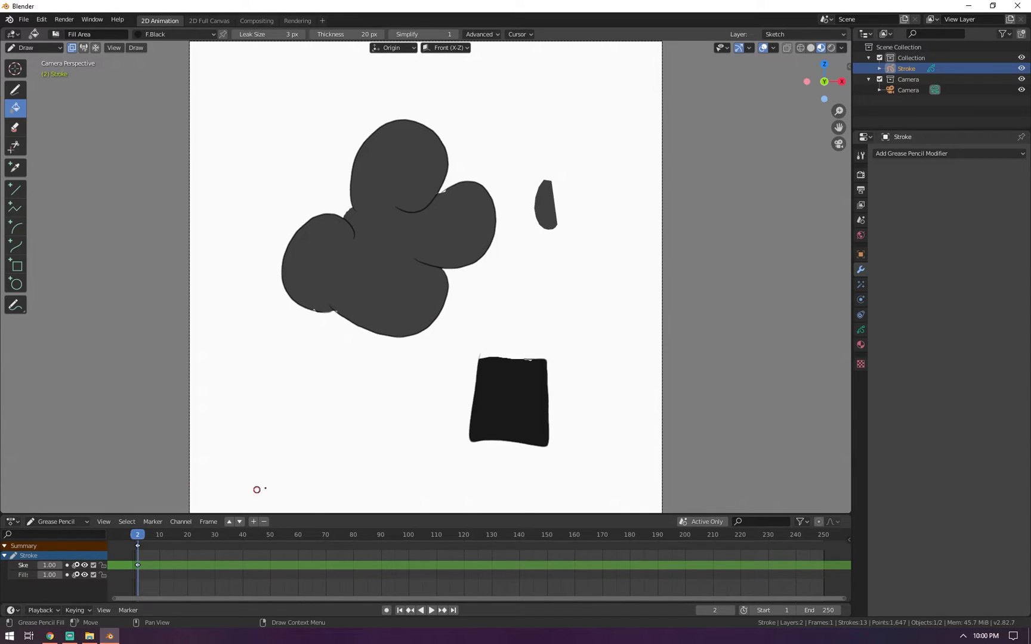
# Delete the keyframe at frame 2 to clear the canvas
pyautogui.click(160, 555)
pyautogui.click(162, 553)
pyautogui.click(162, 553)
pyautogui.moveTo(144, 569); pyautogui.dragTo(132, 577)
pyautogui.press('x')
pyautogui.click(177, 560)
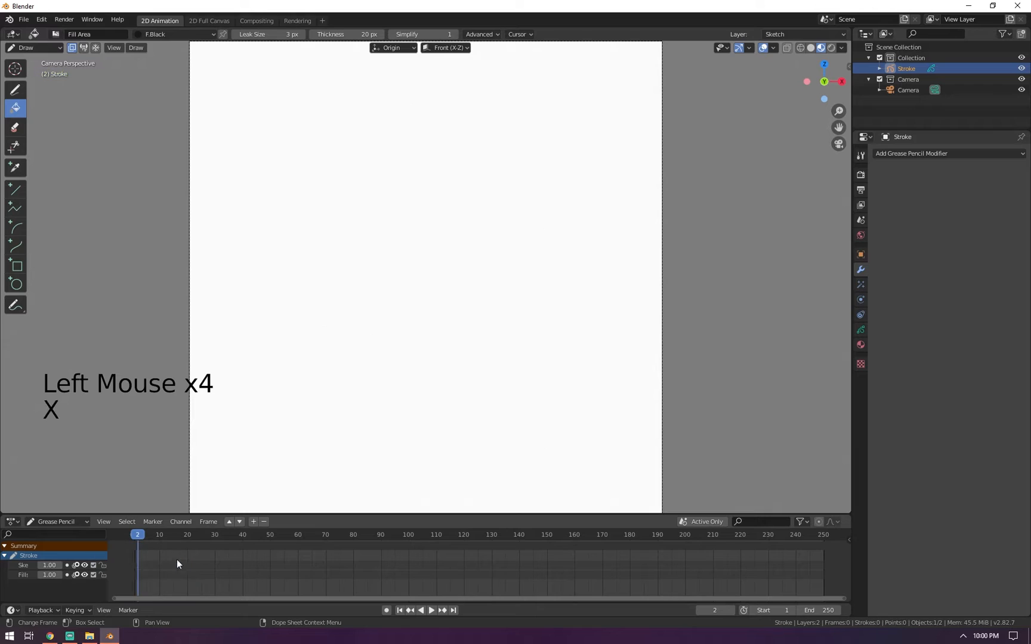
# Use the Draw tool with S.Black, enable drawing guides, and draw a circle around the canvas centre
pyautogui.click(169, 35)
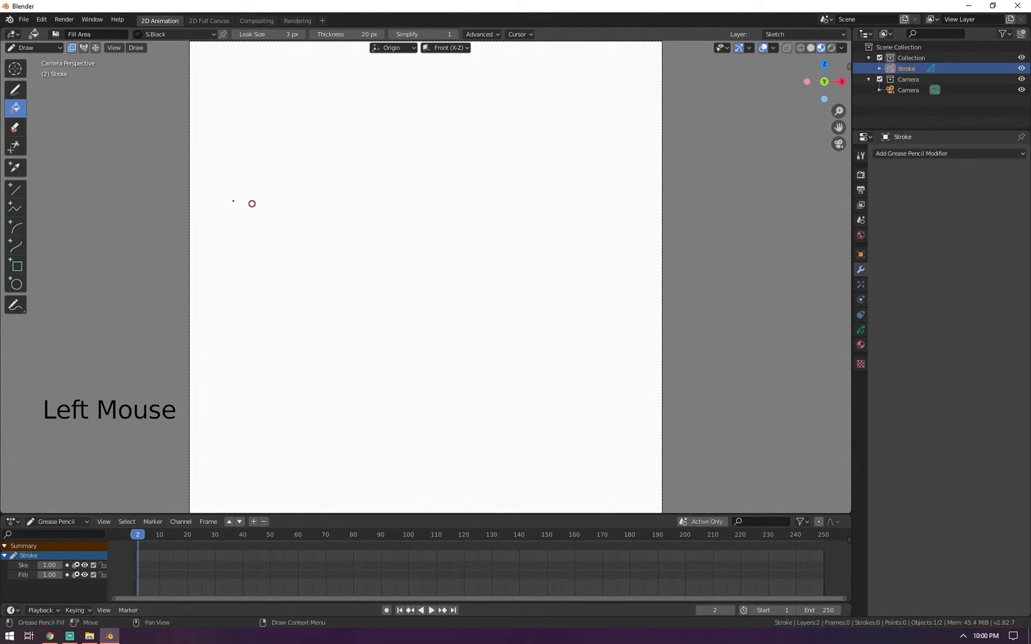
pyautogui.click(8, 91)
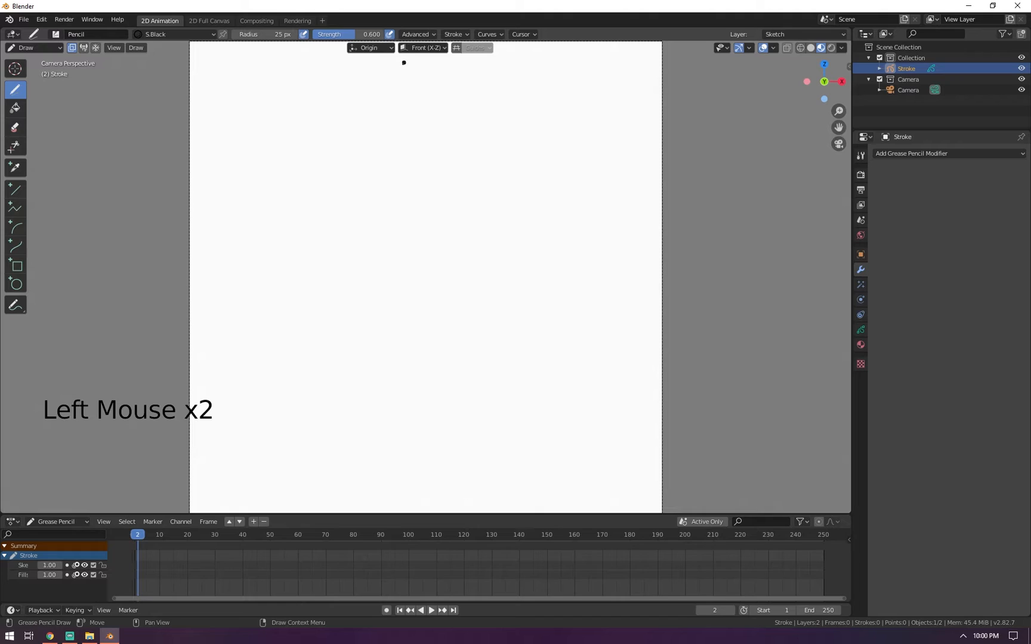
pyautogui.click(457, 48)
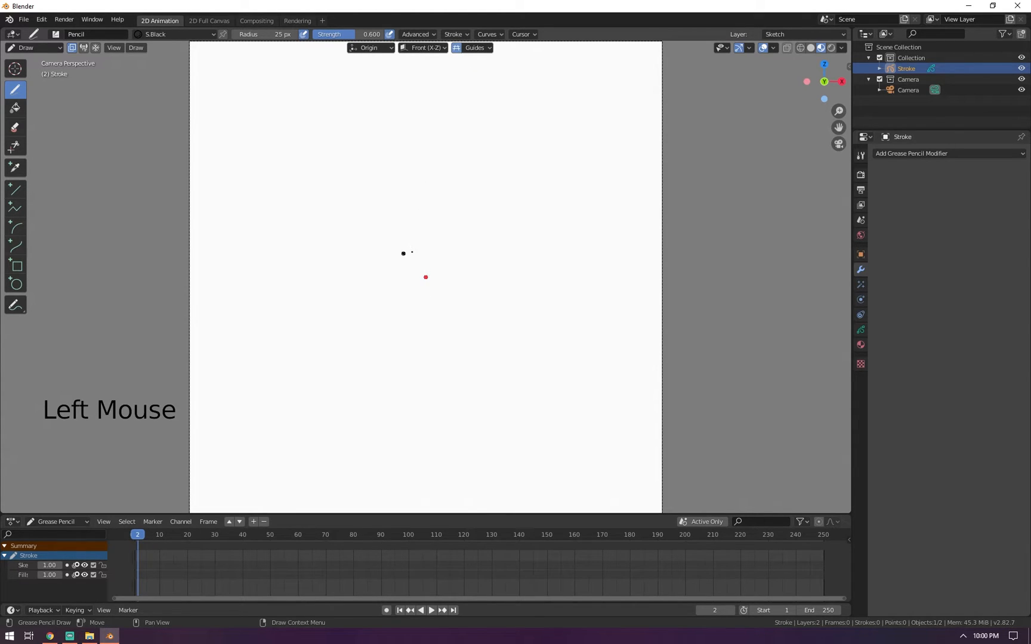
pyautogui.click(476, 49)
pyautogui.moveTo(412, 216)
pyautogui.mouseDown()
pyautogui.moveTo(322, 359)
pyautogui.moveTo(506, 242)
pyautogui.moveTo(358, 346)
pyautogui.mouseUp()
# Try several more guided circular strokes around the canvas centre and undo them, keeping only the first circle
pyautogui.moveTo(460, 131)
pyautogui.mouseDown()
pyautogui.moveTo(489, 322)
pyautogui.moveTo(379, 154)
pyautogui.mouseUp()
pyautogui.moveTo(271, 92)
pyautogui.mouseDown()
pyautogui.moveTo(508, 449)
pyautogui.moveTo(296, 138)
pyautogui.moveTo(316, 129)
pyautogui.mouseUp()
pyautogui.moveTo(481, 194)
pyautogui.mouseDown()
pyautogui.moveTo(417, 301)
pyautogui.moveTo(460, 292)
pyautogui.mouseUp()
pyautogui.hotkey('ctrl', 'z')
pyautogui.hotkey('ctrl', 'z')
pyautogui.hotkey('ctrl', 'z')
pyautogui.hotkey('ctrl', 'z')
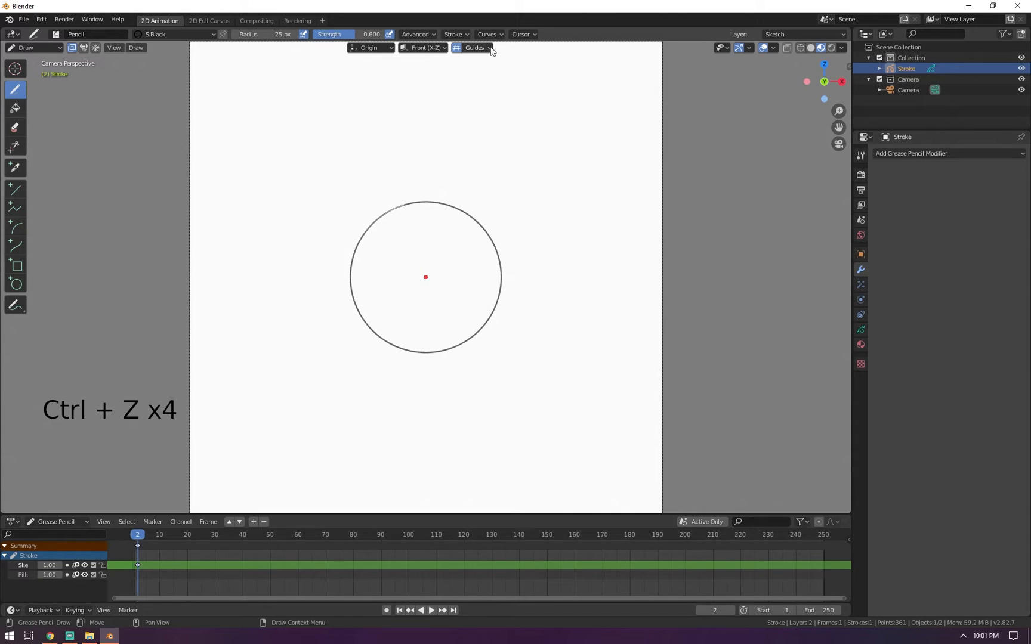
# Show the 3D Cursor overlay and place the 3D cursor above and to the left of the circle
pyautogui.click(491, 48)
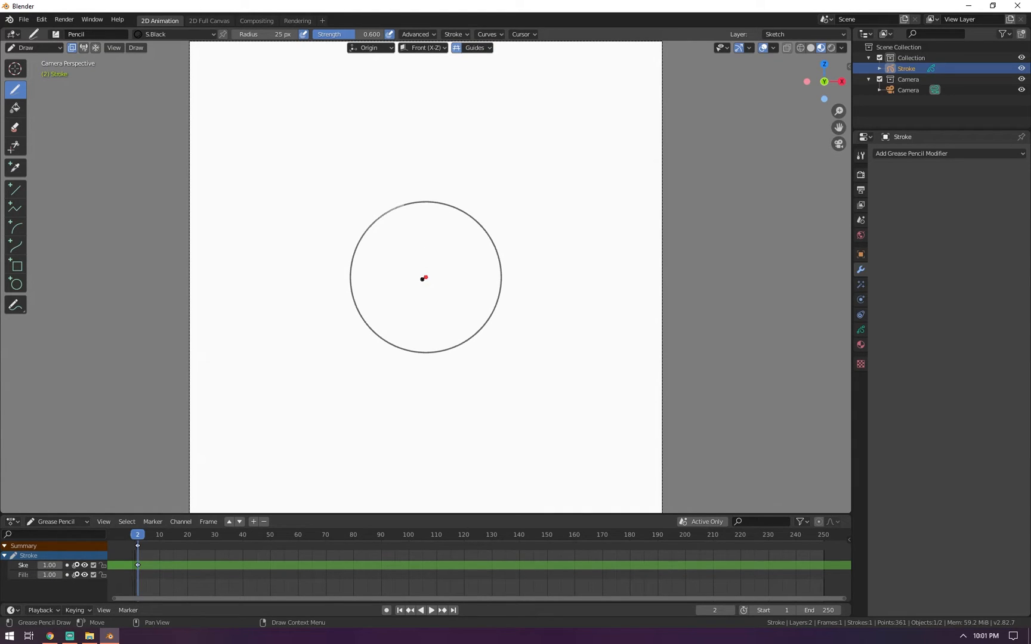
pyautogui.click(774, 49)
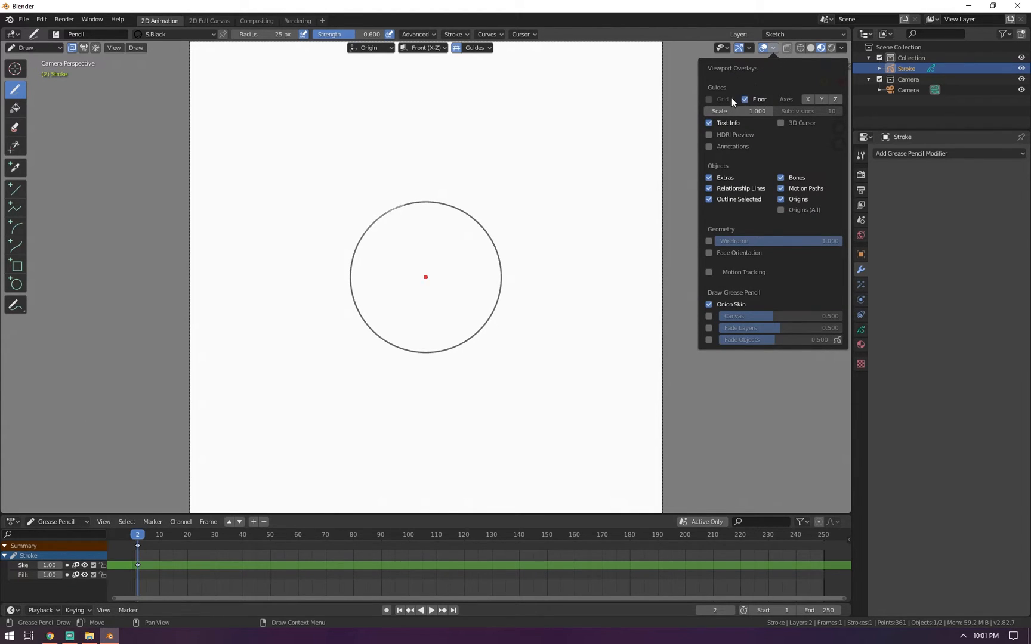
pyautogui.click(781, 123)
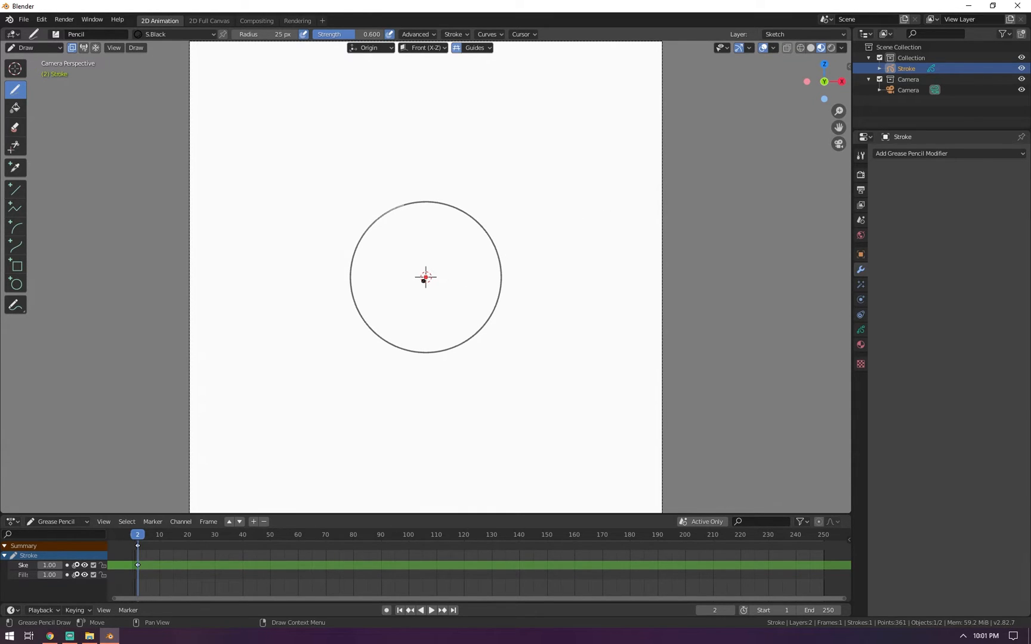
pyautogui.click(15, 70)
pyautogui.click(337, 103)
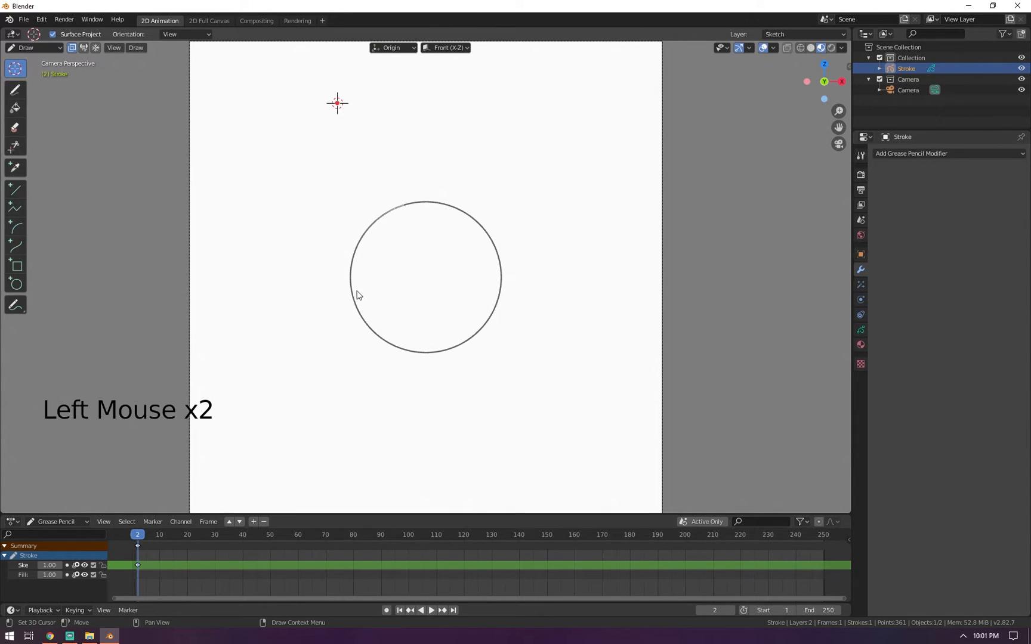
# Draw three concentric guided circles of different sizes around the 3D cursor
pyautogui.click(15, 90)
pyautogui.moveTo(353, 122)
pyautogui.mouseDown()
pyautogui.moveTo(357, 105)
pyautogui.moveTo(317, 108)
pyautogui.moveTo(347, 123)
pyautogui.mouseUp()
pyautogui.moveTo(298, 194)
pyautogui.mouseDown()
pyautogui.moveTo(405, 42)
pyautogui.moveTo(331, 197)
pyautogui.moveTo(298, 81)
pyautogui.moveTo(317, 191)
pyautogui.mouseUp()
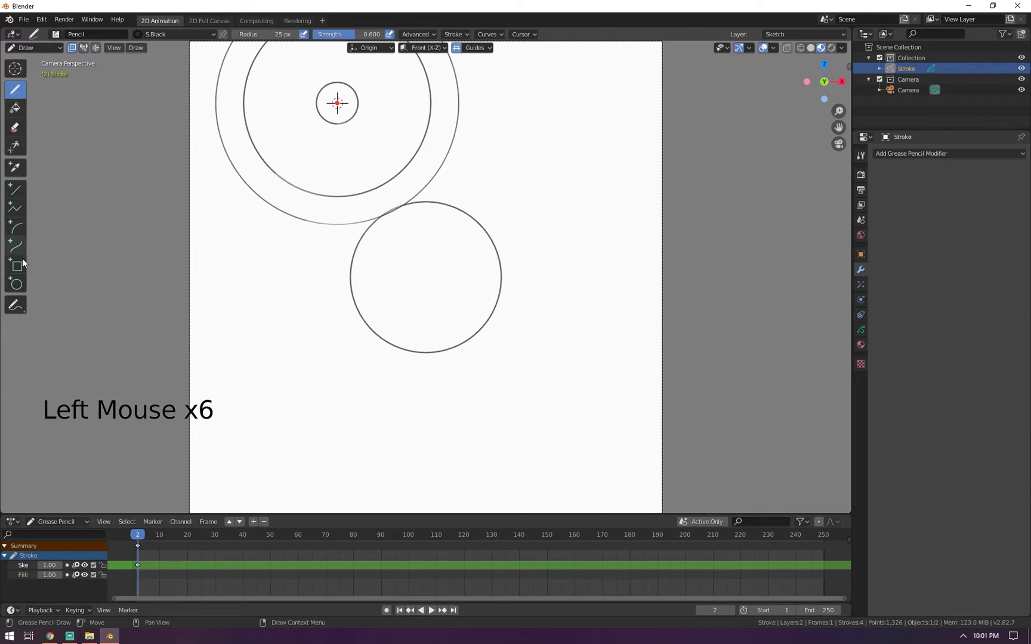
# Bring up the quick tool list over the canvas and choose the Draw tool
pyautogui.hotkey('shift', 'space')
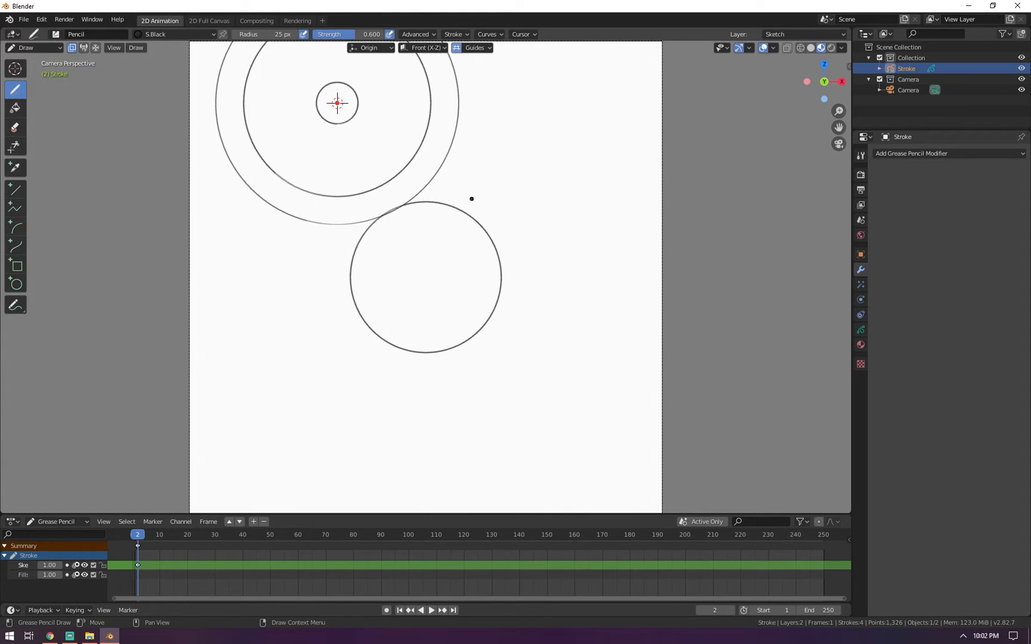
pyautogui.hotkey('shift', 'space')
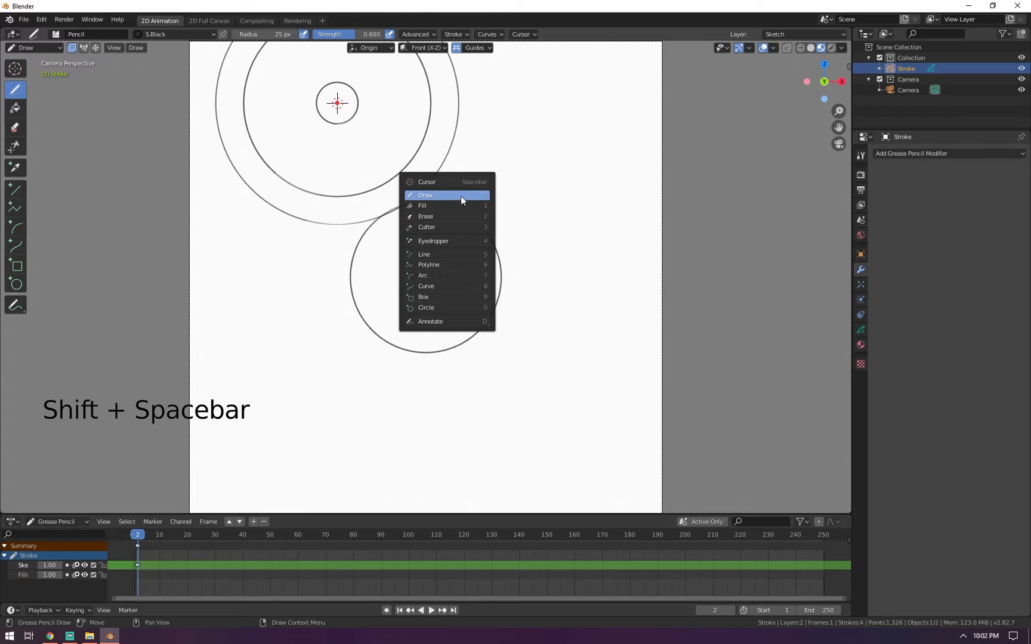
pyautogui.click(460, 194)
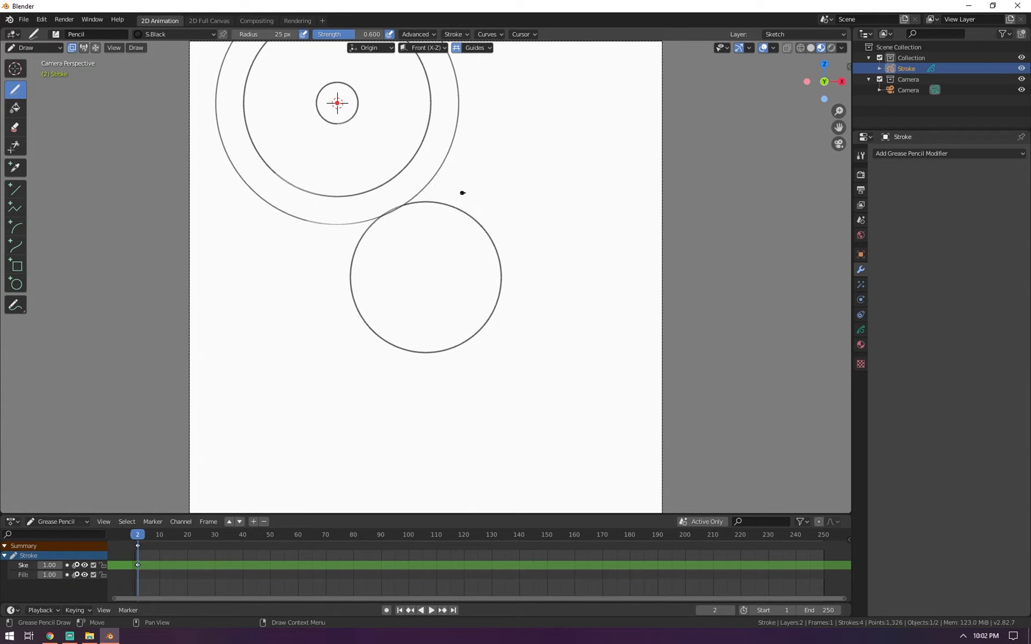
# Place the 3D cursor above and to the right of the lower circle, and return to the Draw tool
pyautogui.hotkey('shift', 'space')
pyautogui.hotkey('shift', 'space')
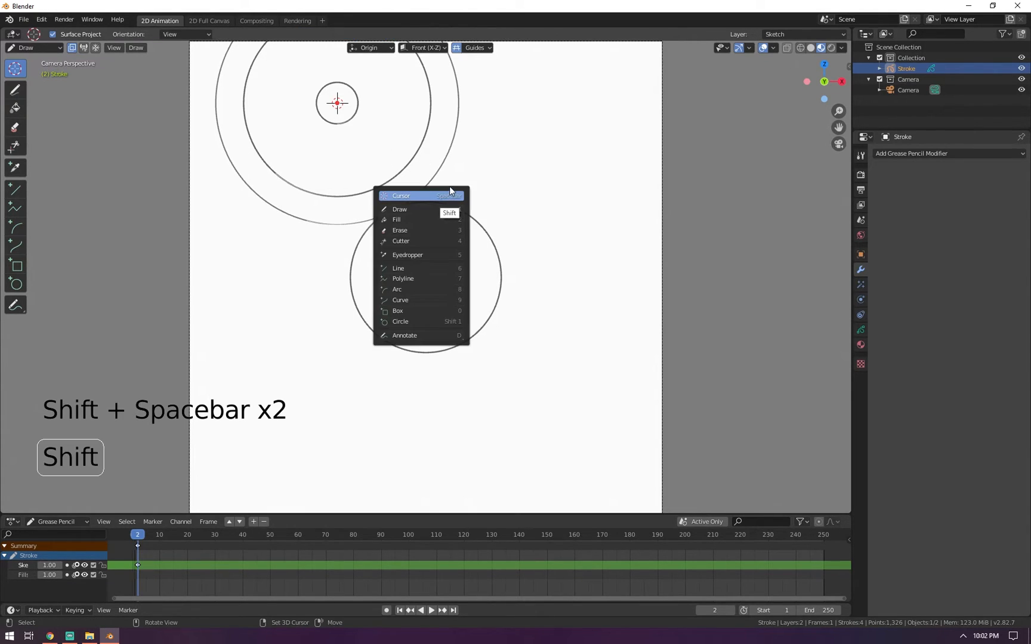
pyautogui.click(556, 183)
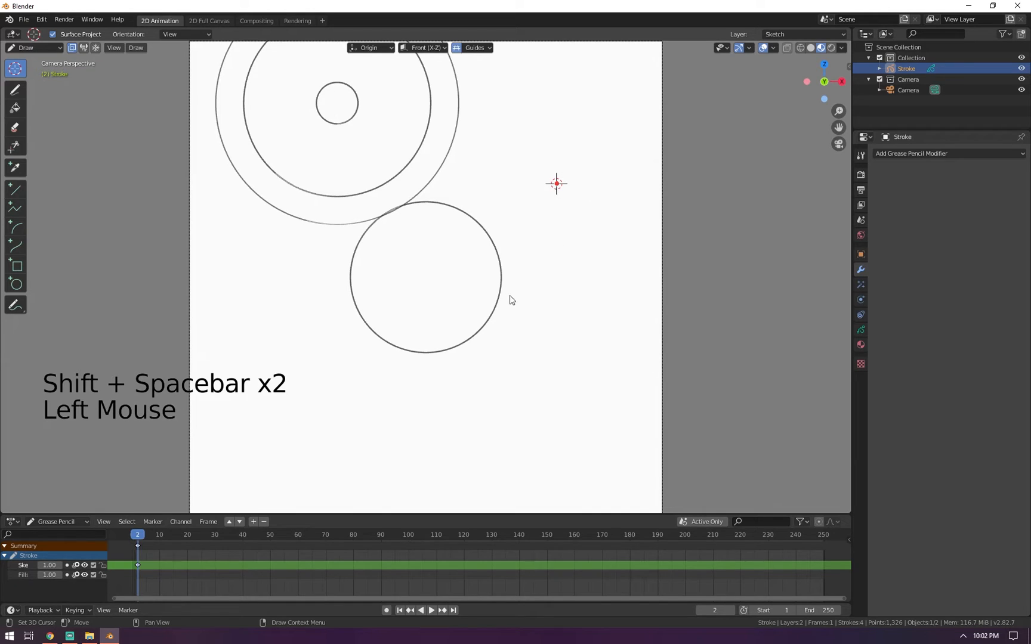
pyautogui.hotkey('shift', 'space')
pyautogui.click(488, 175)
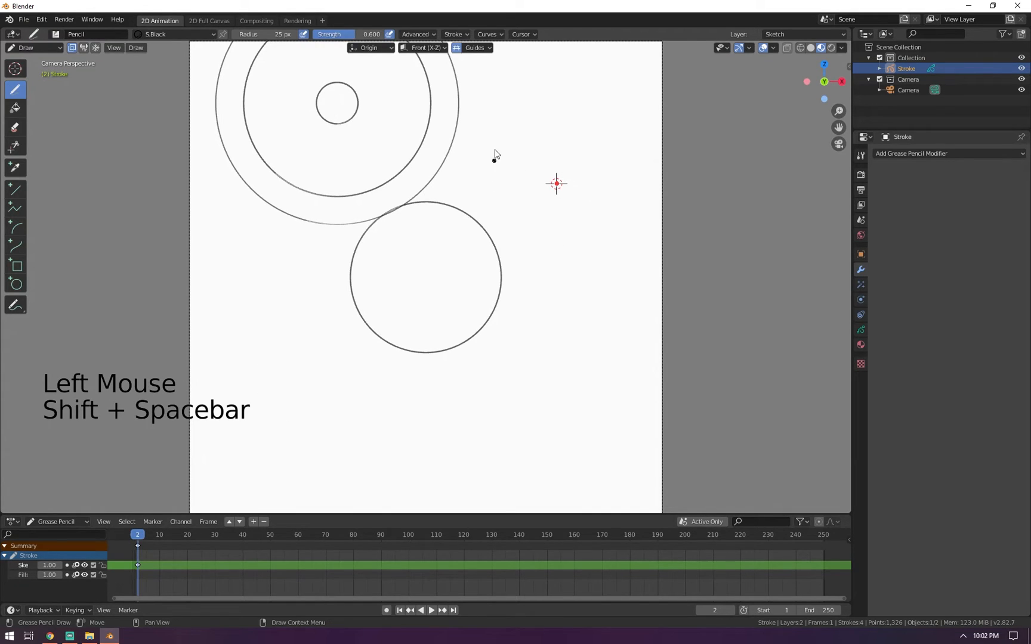
# Set the drawing guide to Radial and draw many straight lines at different angles converging on the 3D cursor
pyautogui.click(477, 51)
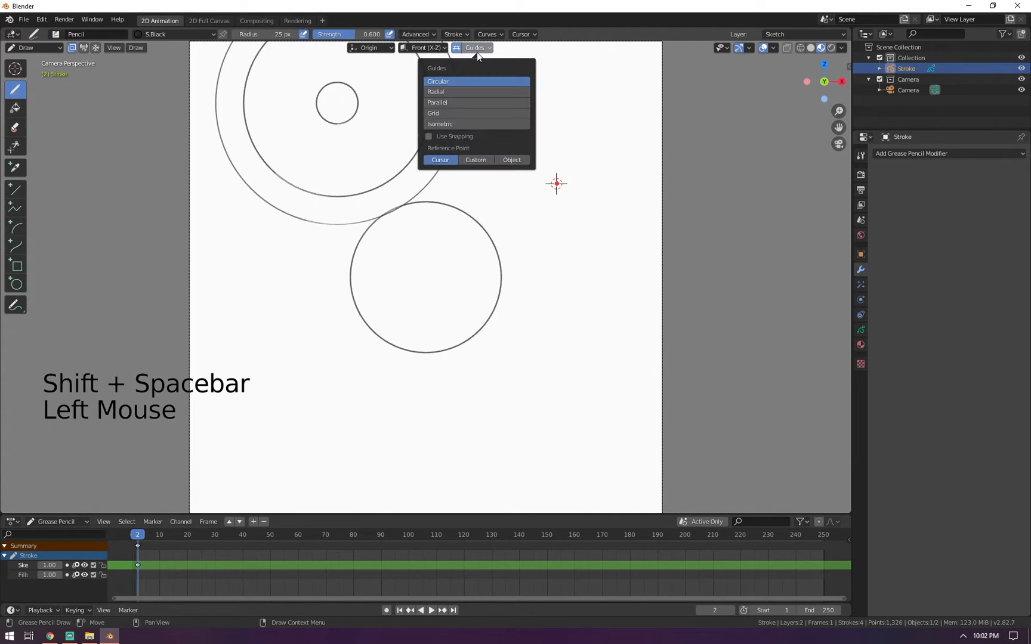
pyautogui.click(462, 93)
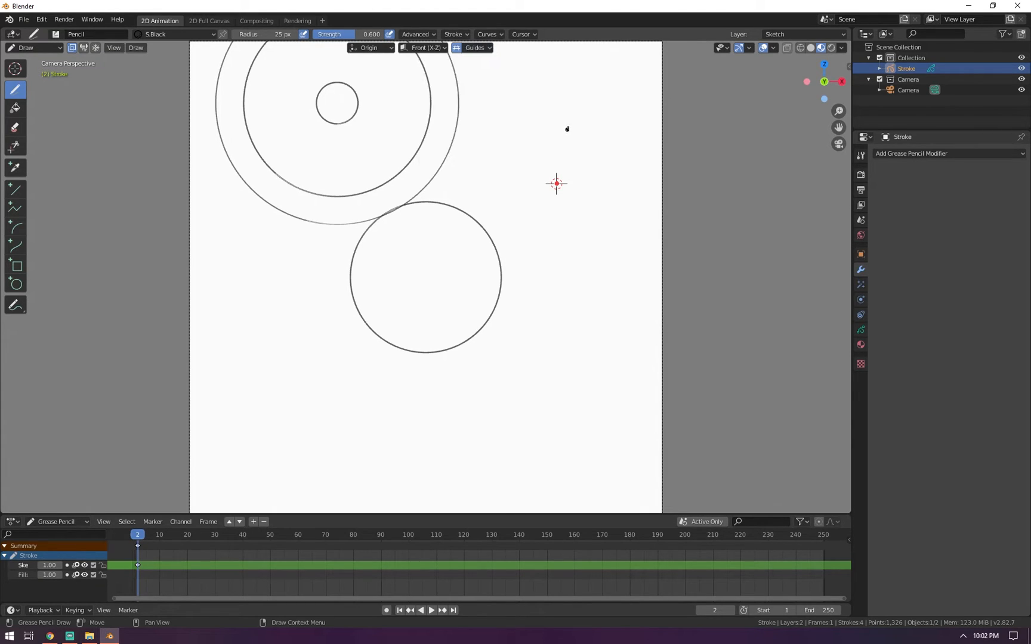
pyautogui.moveTo(567, 126); pyautogui.dragTo(524, 346)
pyautogui.moveTo(600, 124); pyautogui.dragTo(515, 396)
pyautogui.moveTo(383, 186)
pyautogui.mouseDown()
pyautogui.moveTo(448, 214)
pyautogui.moveTo(388, 197)
pyautogui.mouseUp()
pyautogui.moveTo(374, 428); pyautogui.dragTo(635, 79)
pyautogui.moveTo(614, 388); pyautogui.dragTo(528, 78)
pyautogui.moveTo(318, 306); pyautogui.dragTo(680, 121)
pyautogui.moveTo(609, 175); pyautogui.dragTo(615, 172)
pyautogui.moveTo(274, 296); pyautogui.dragTo(741, 126)
pyautogui.moveTo(668, 138); pyautogui.dragTo(414, 241)
pyautogui.moveTo(643, 323)
pyautogui.mouseDown()
pyautogui.moveTo(582, 256)
pyautogui.moveTo(604, 261)
pyautogui.mouseUp()
pyautogui.moveTo(209, 209); pyautogui.dragTo(828, 163)
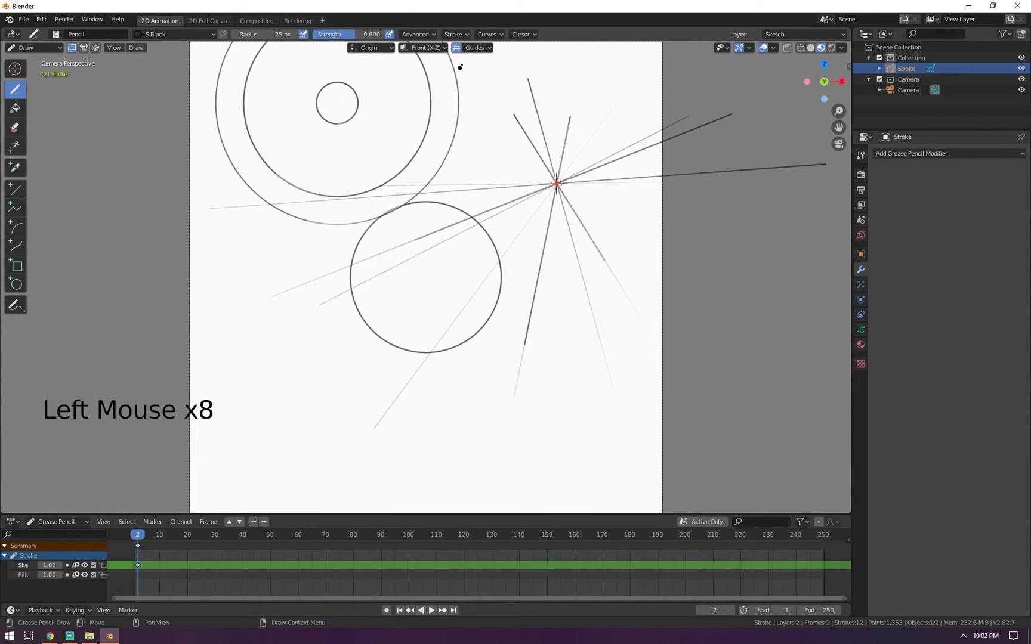
# Change the drawing guide to Parallel and draw two long horizontal lines across the canvas near the 3D cursor
pyautogui.click(474, 48)
pyautogui.click(453, 103)
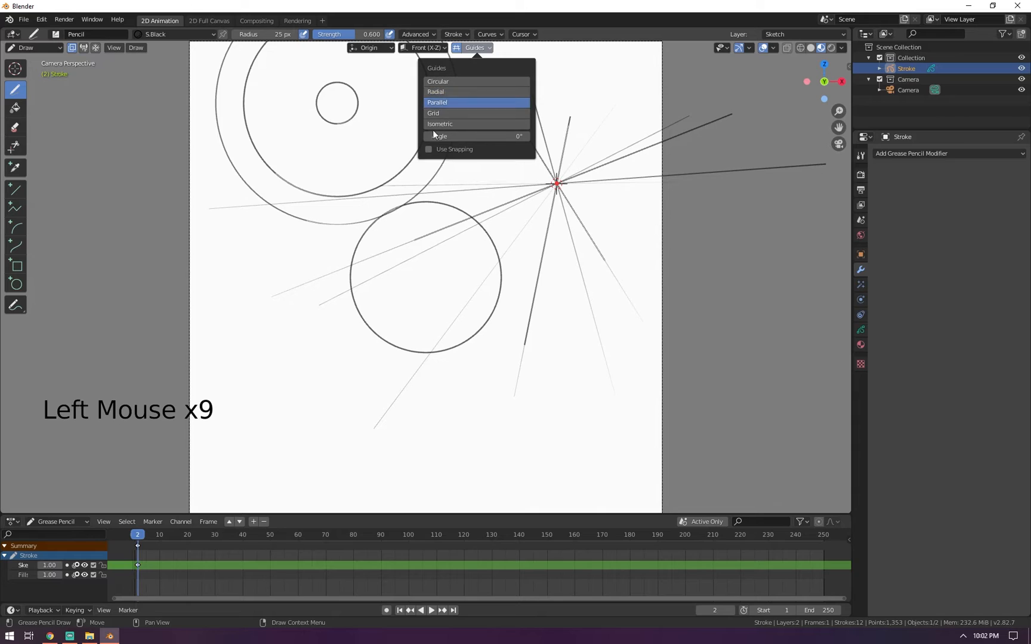
pyautogui.moveTo(244, 197); pyautogui.dragTo(828, 197)
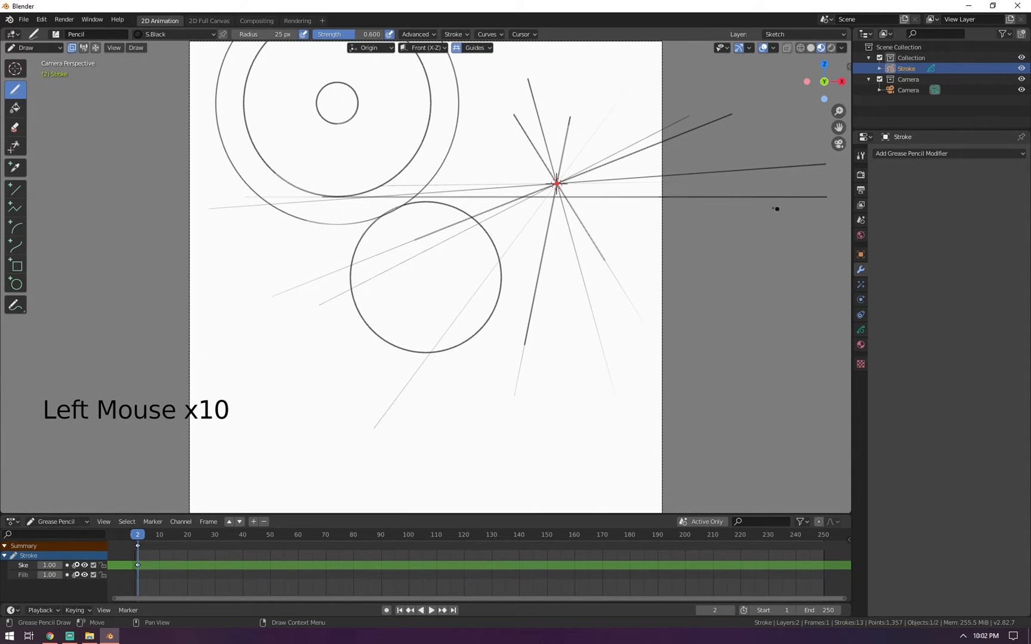
pyautogui.moveTo(257, 181); pyautogui.dragTo(698, 181)
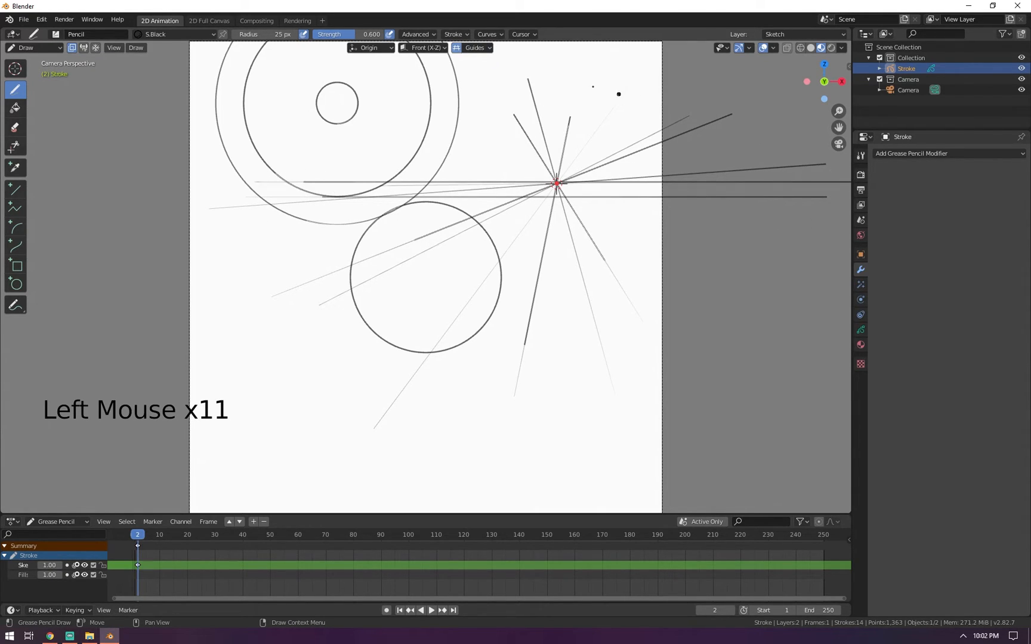
# Switch the guide back to Radial and add several more lines through the 3D cursor
pyautogui.click(475, 47)
pyautogui.click(448, 91)
pyautogui.moveTo(422, 275); pyautogui.dragTo(697, 90)
pyautogui.moveTo(653, 349); pyautogui.dragTo(515, 116)
pyautogui.moveTo(396, 280); pyautogui.dragTo(669, 114)
pyautogui.moveTo(730, 134); pyautogui.dragTo(740, 143)
# Lower the Sketch layer's opacity to 0.24 and add a new layer above it
pyautogui.click(861, 330)
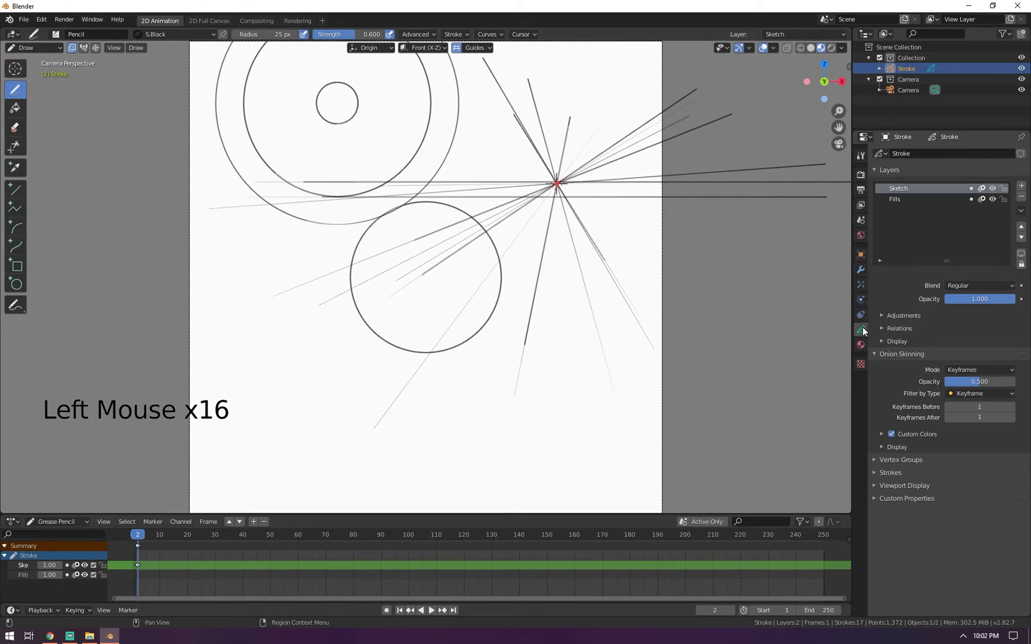
pyautogui.click(905, 199)
pyautogui.click(919, 190)
pyautogui.moveTo(978, 298); pyautogui.dragTo(943, 297)
pyautogui.click(1021, 186)
# Undo a guided test stroke, turn the drawing guides off and choose the Ink Pen brush
pyautogui.click(394, 130)
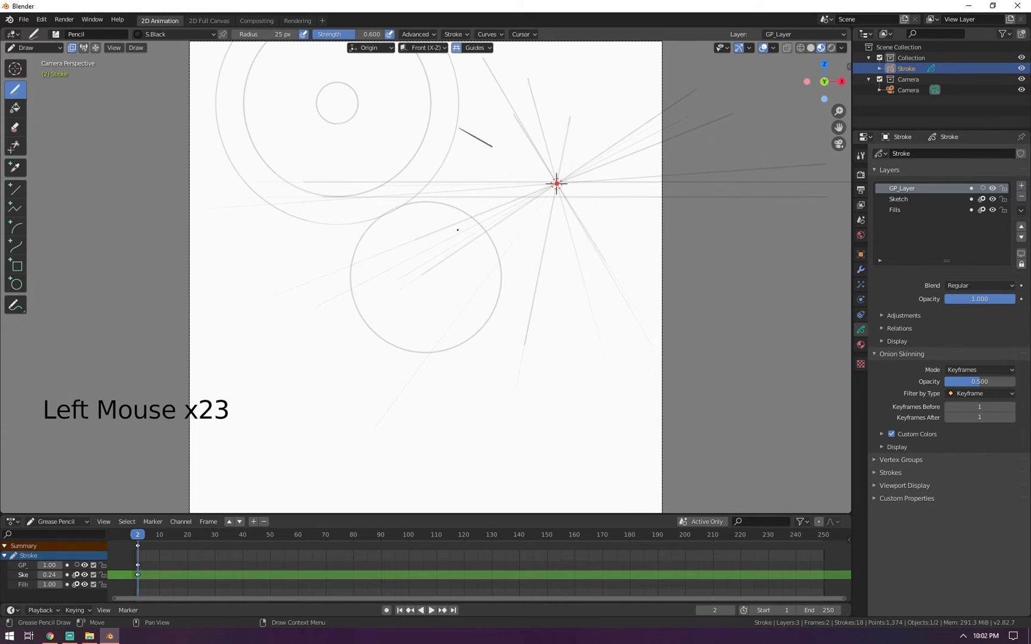
pyautogui.hotkey('ctrl', 'z')
pyautogui.click(456, 48)
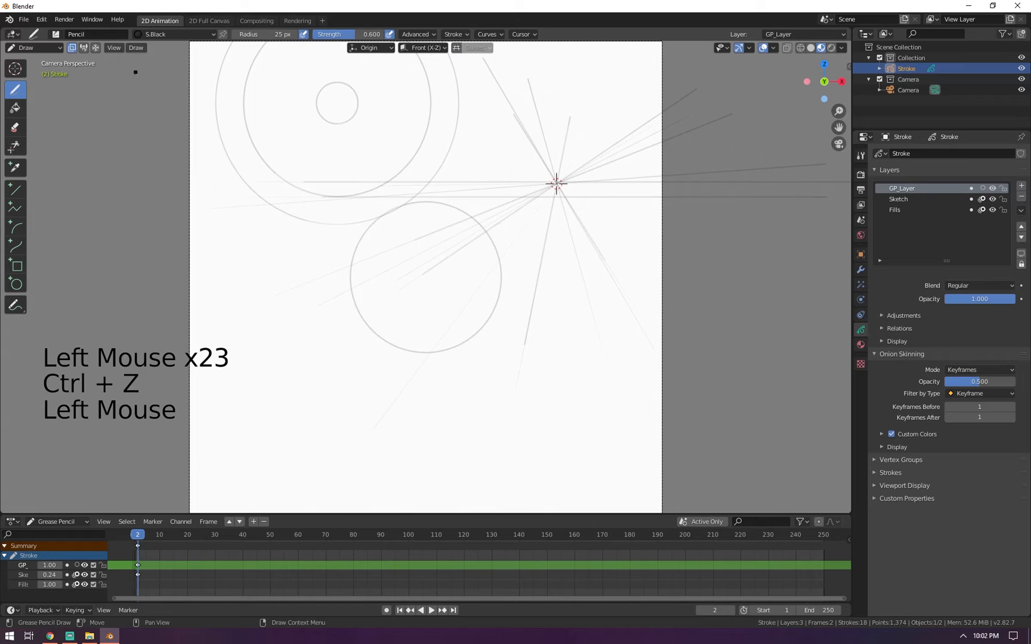
pyautogui.click(85, 34)
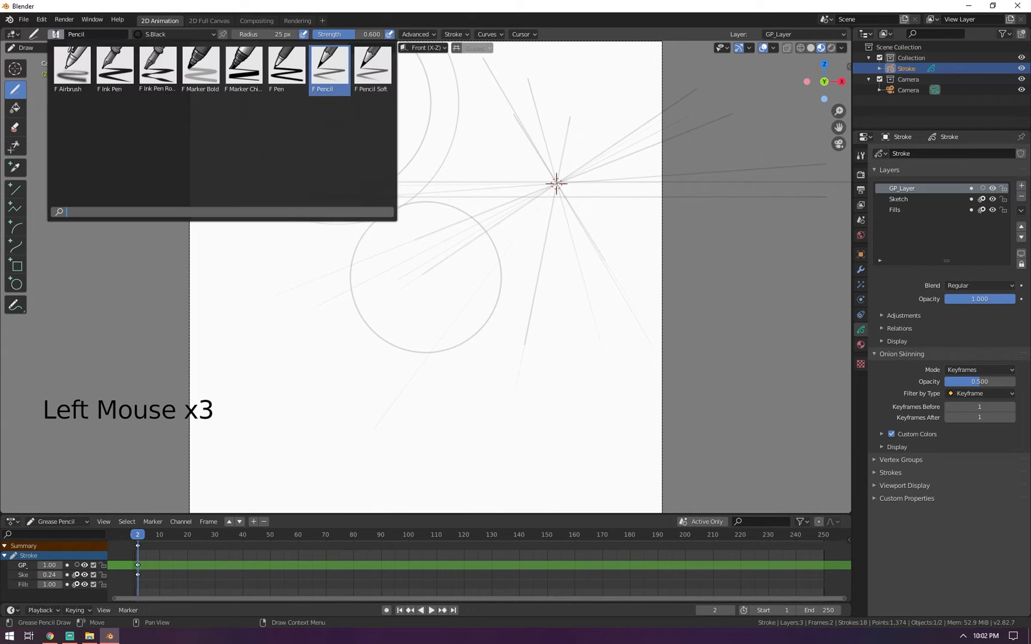
pyautogui.click(115, 65)
# Try a few freehand ink strokes beside the 3D cursor and undo them
pyautogui.moveTo(491, 133)
pyautogui.mouseDown()
pyautogui.moveTo(553, 180)
pyautogui.moveTo(567, 324)
pyautogui.mouseUp()
pyautogui.hotkey('ctrl', 'z')
pyautogui.moveTo(516, 115); pyautogui.dragTo(511, 185)
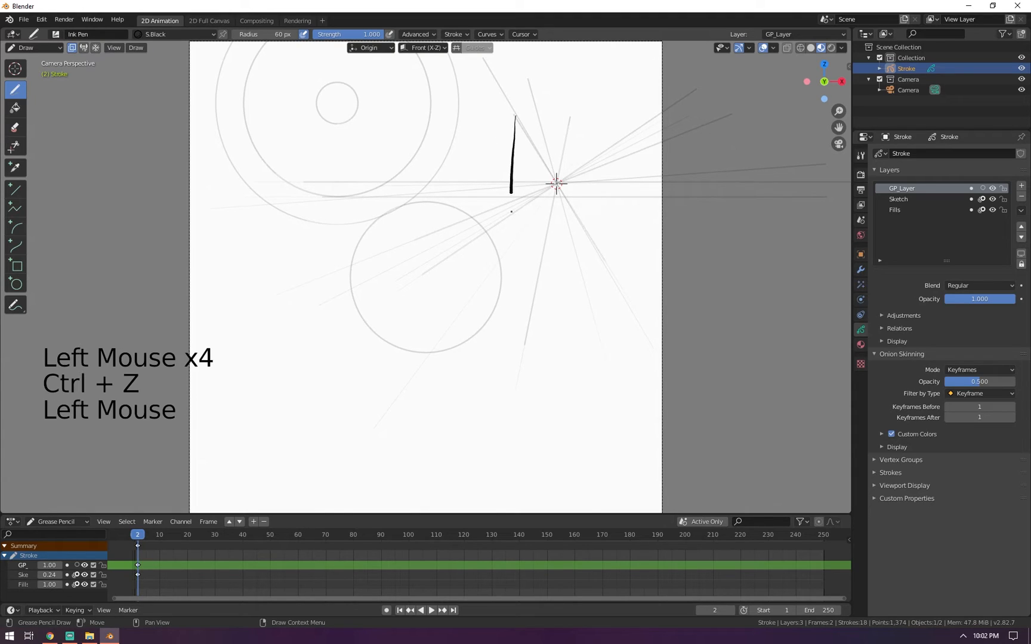
pyautogui.hotkey('ctrl', 'z')
pyautogui.moveTo(511, 107); pyautogui.dragTo(511, 193)
pyautogui.hotkey('ctrl', 'z')
# Ink a box in perspective on the new layer, with its receding edges following the radial sketch lines
pyautogui.moveTo(512, 110); pyautogui.dragTo(505, 233)
pyautogui.moveTo(513, 109)
pyautogui.mouseDown()
pyautogui.moveTo(551, 165)
pyautogui.moveTo(539, 201)
pyautogui.moveTo(486, 245)
pyautogui.mouseUp()
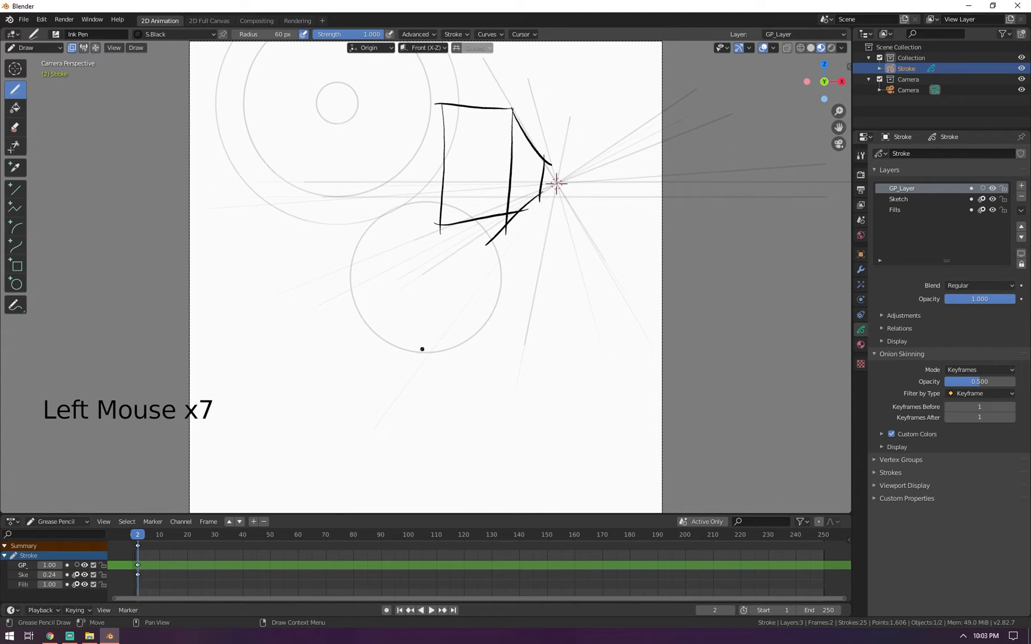
# Reset the 3D cursor to the world origin, return to the camera view, and delete the GP_Layer and Sketch layers
pyautogui.hotkey('shift', 'c')
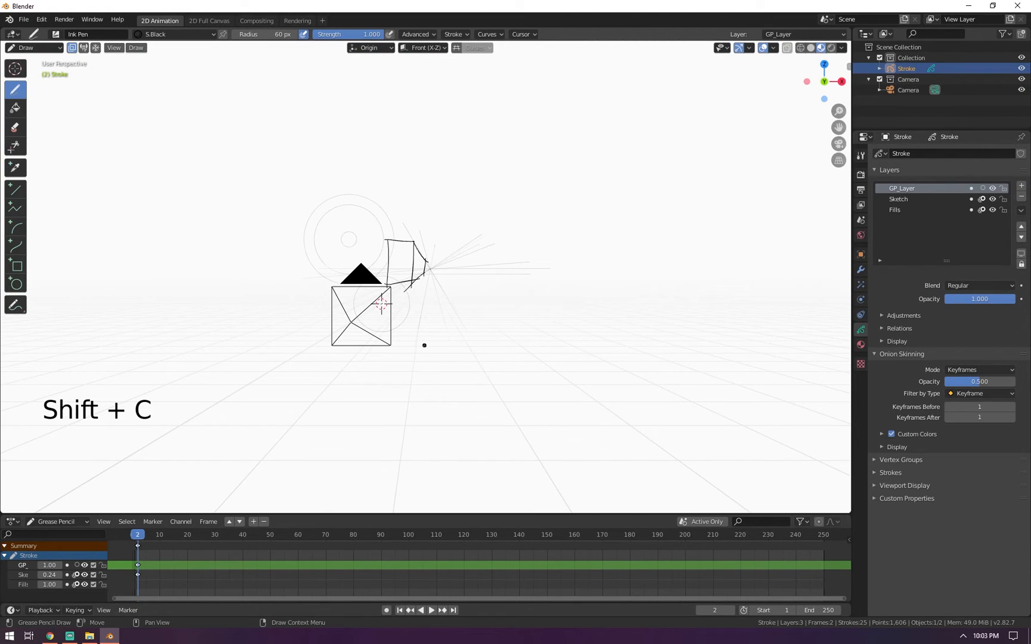
pyautogui.press('KP_0')
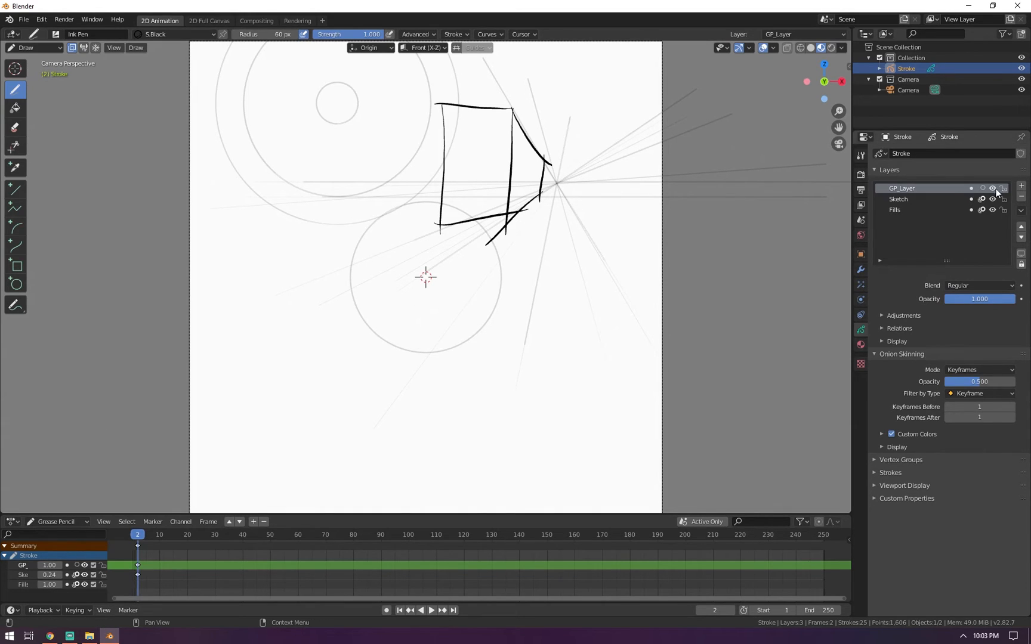
pyautogui.click(1021, 197)
pyautogui.click(1022, 196)
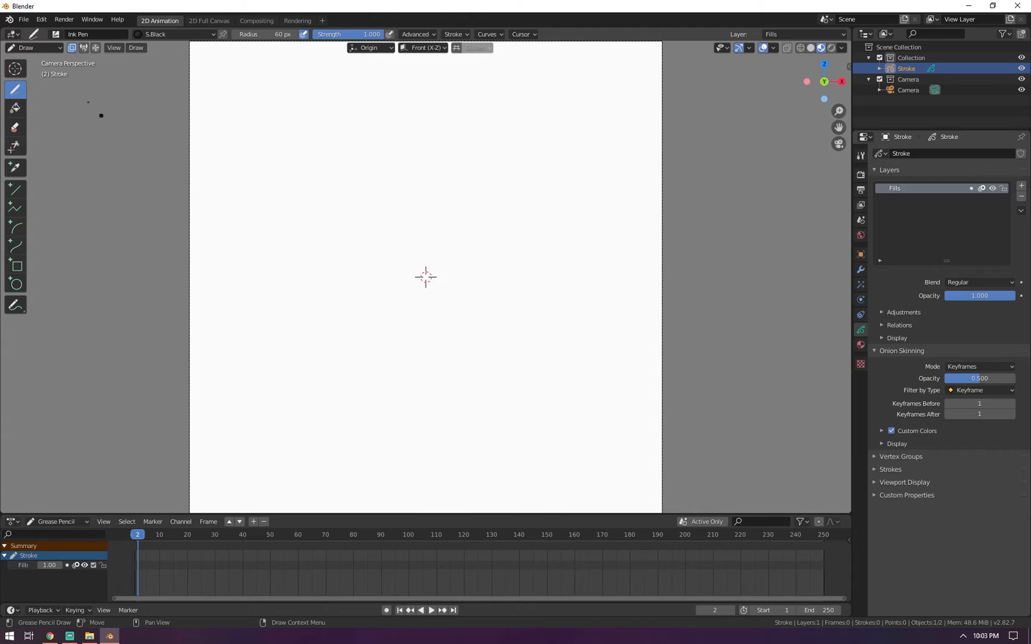
# Switch to Object Mode, deselect the Stroke object and add a mesh cube at the canvas centre
pyautogui.click(44, 47)
pyautogui.click(41, 60)
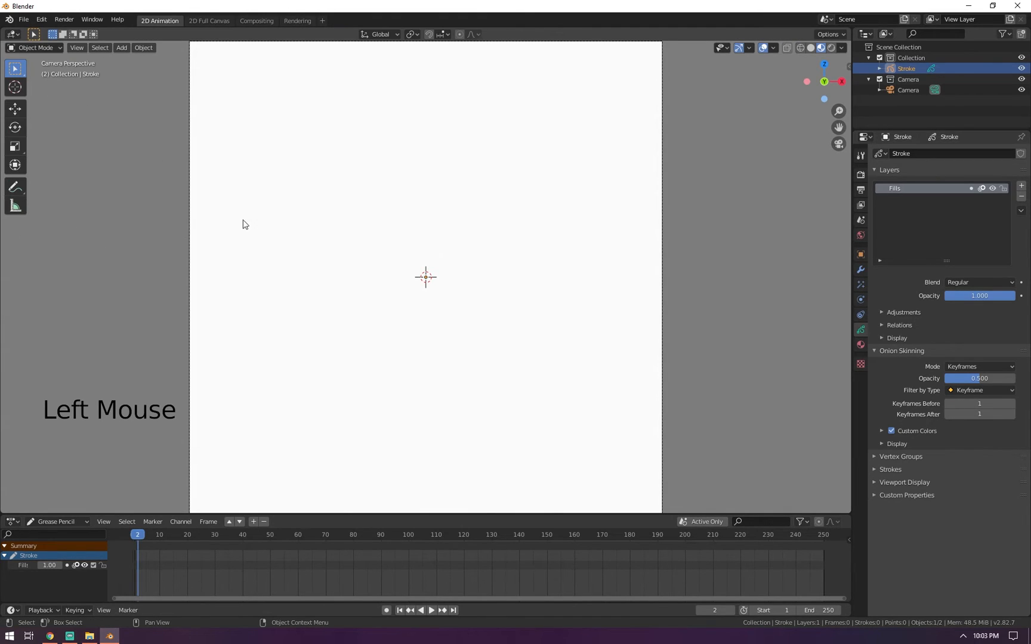
pyautogui.click(899, 102)
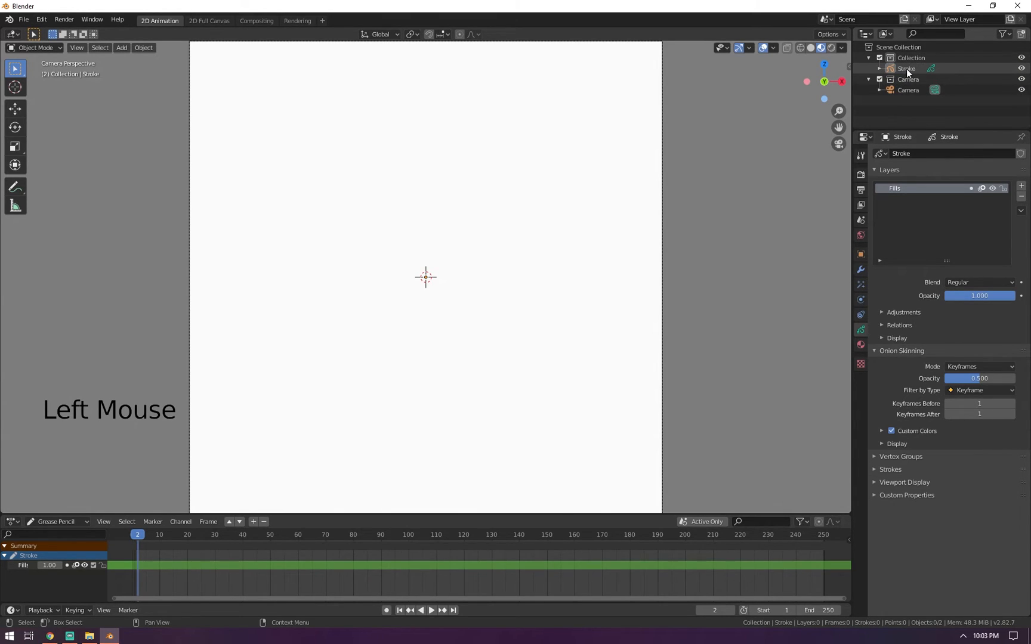
pyautogui.click(893, 110)
pyautogui.hotkey('shift', 'a')
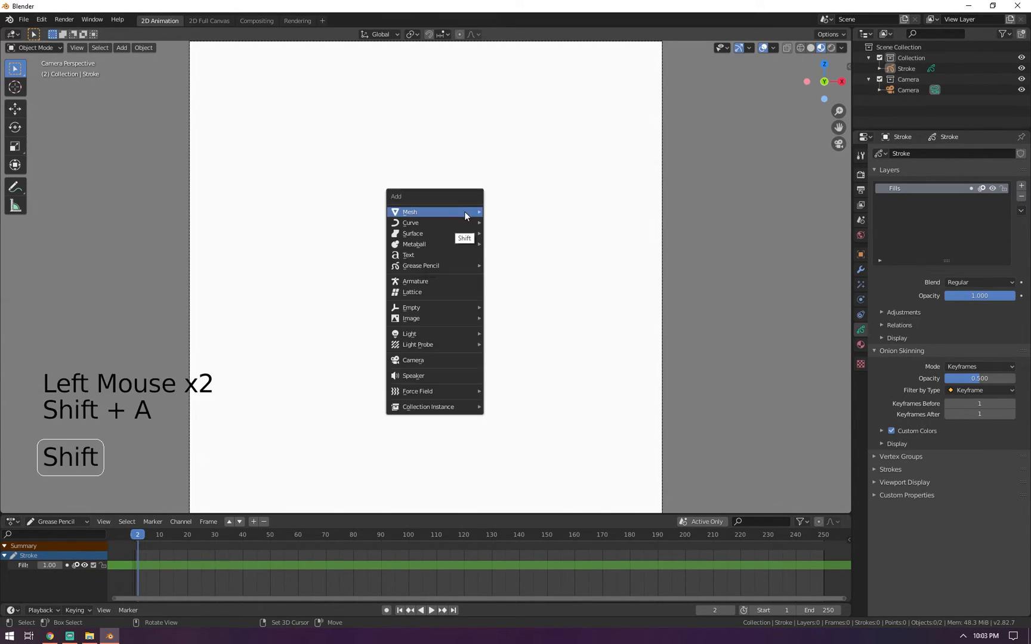
pyautogui.moveTo(465, 213)
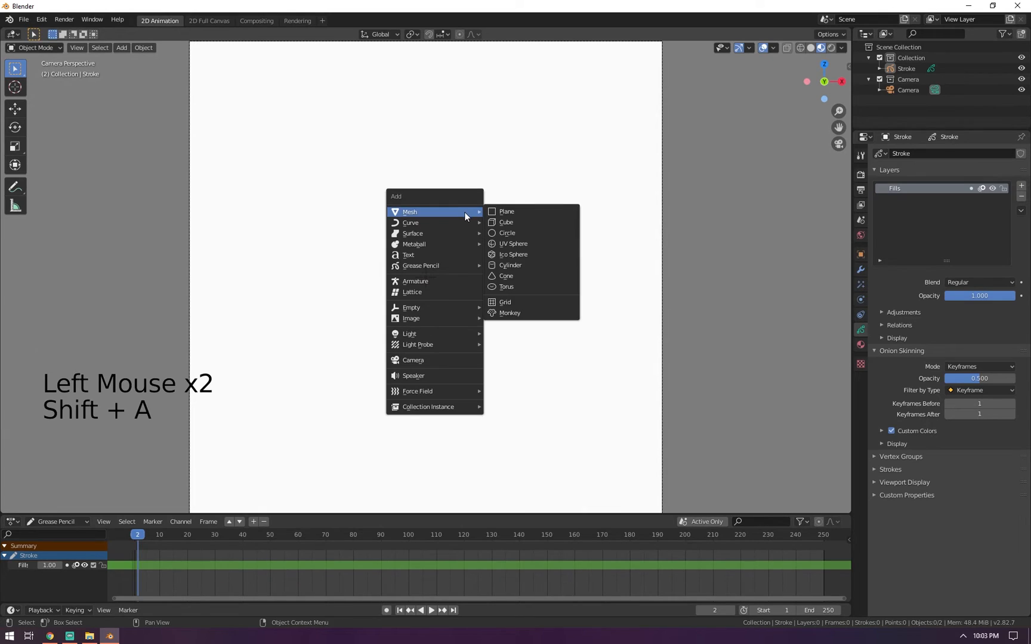
pyautogui.click(512, 224)
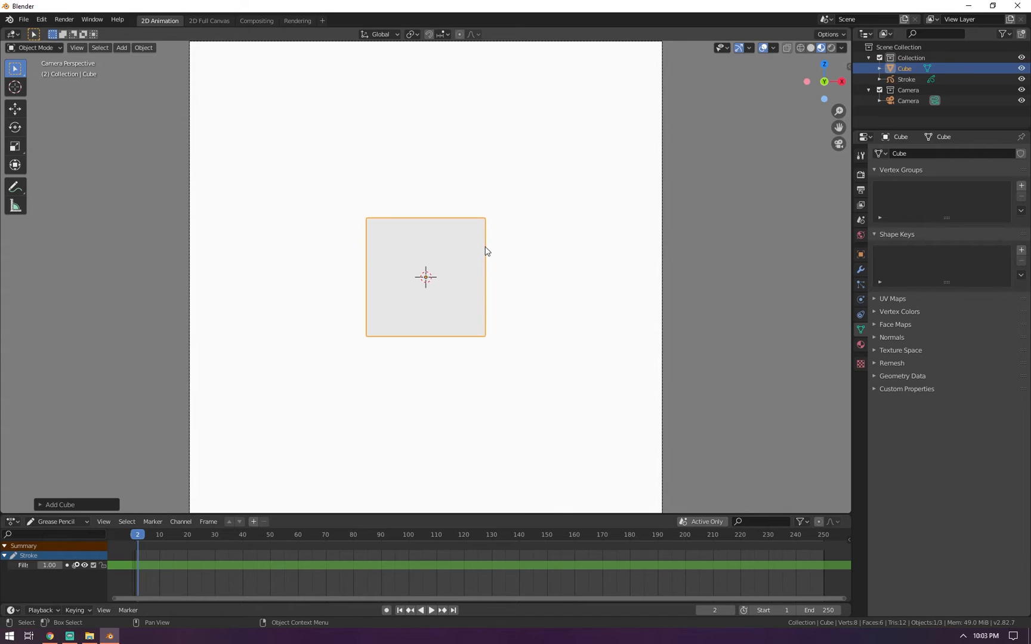
# Rotate the cube freely to a tilted angle and scale it up to about 1.9 times its size
pyautogui.press('r')
pyautogui.press('r')
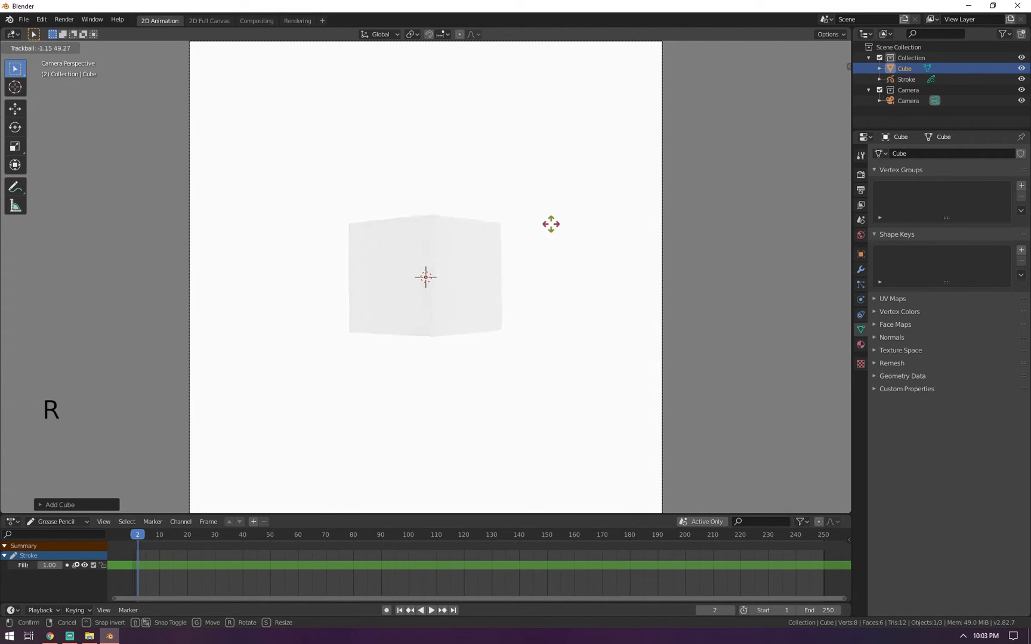
pyautogui.click(568, 255)
pyautogui.press('s')
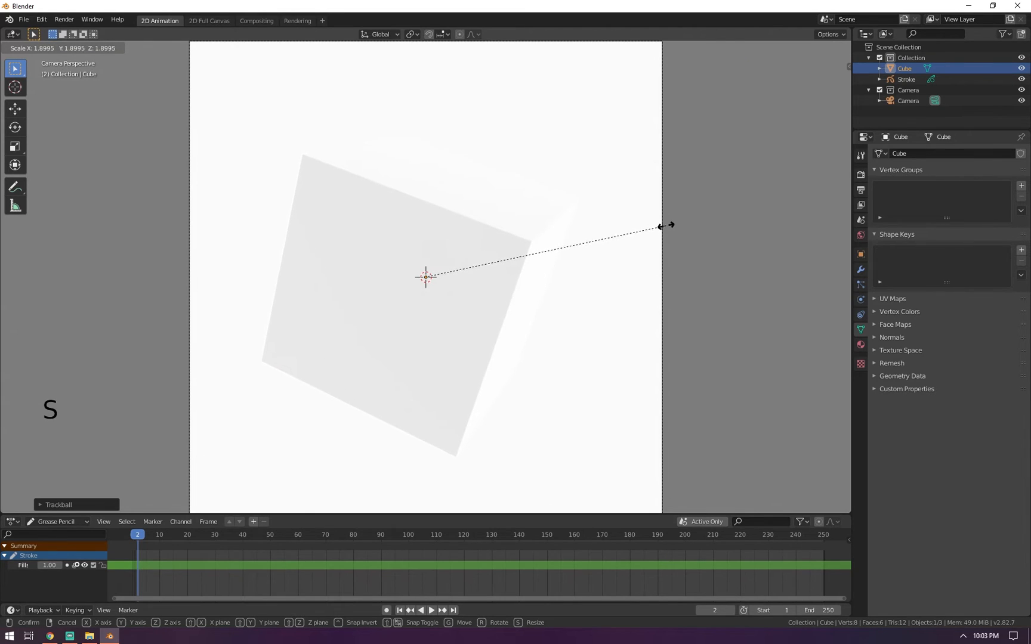
pyautogui.click(658, 241)
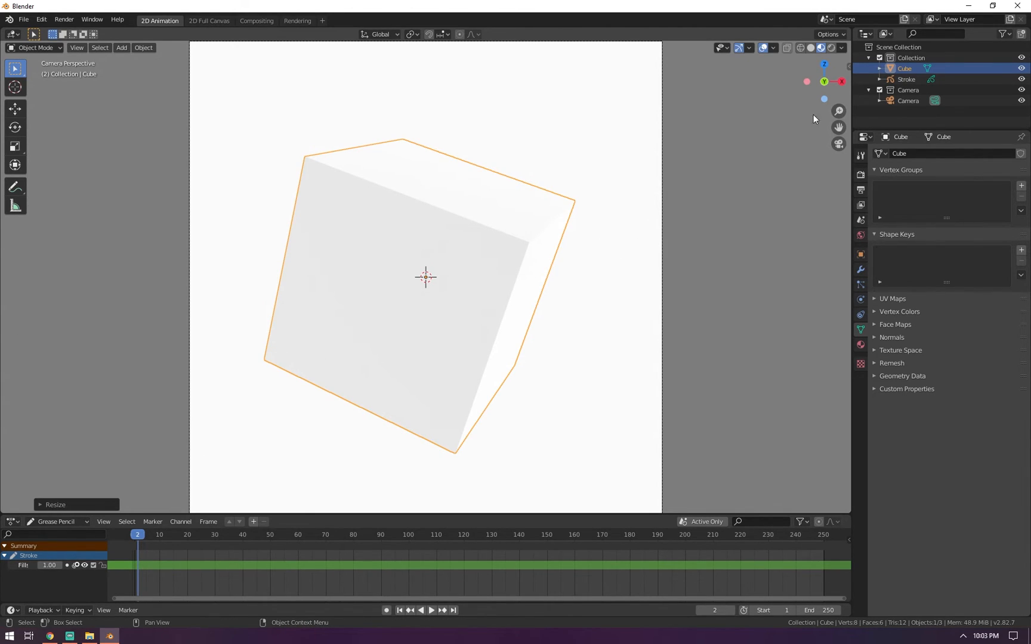
# Select the Stroke object and put it in Draw mode
pyautogui.click(899, 78)
pyautogui.click(48, 47)
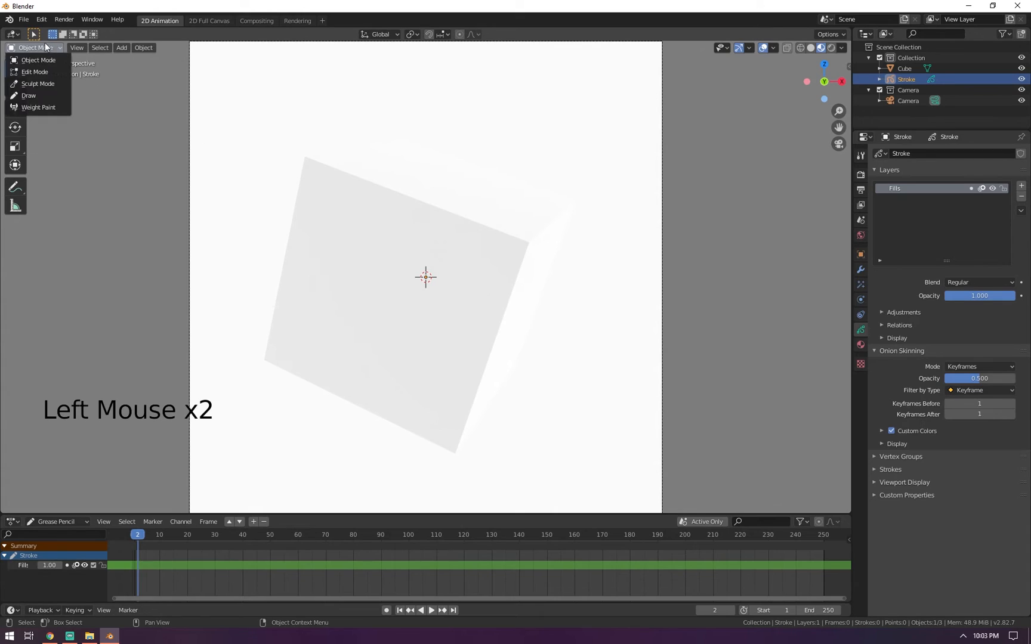
pyautogui.click(40, 96)
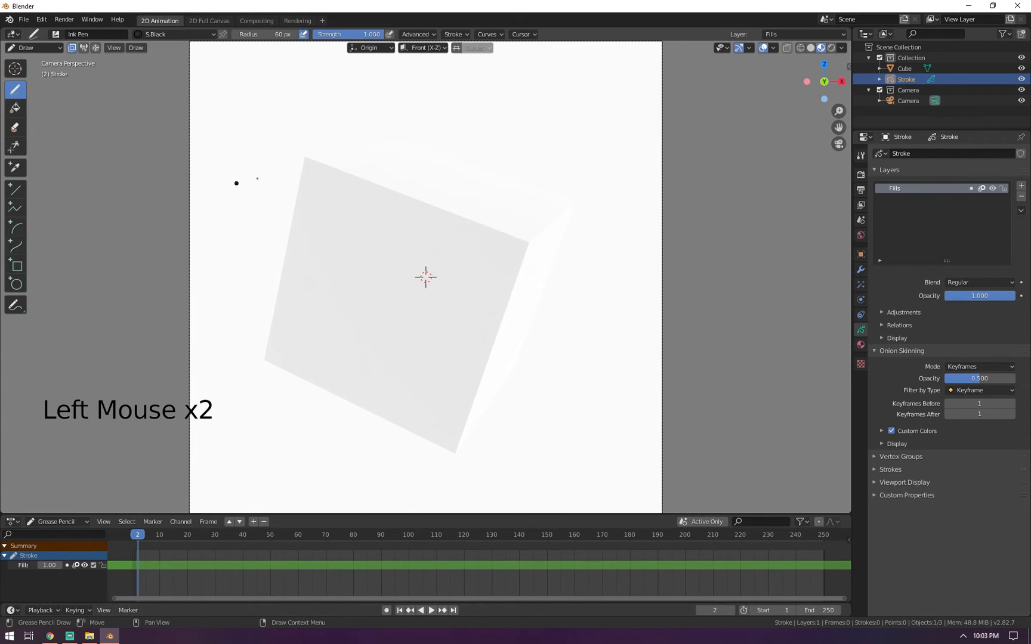
# Try inking strokes along the edge and over the front face of the cube, and undo them
pyautogui.moveTo(303, 153); pyautogui.dragTo(276, 311)
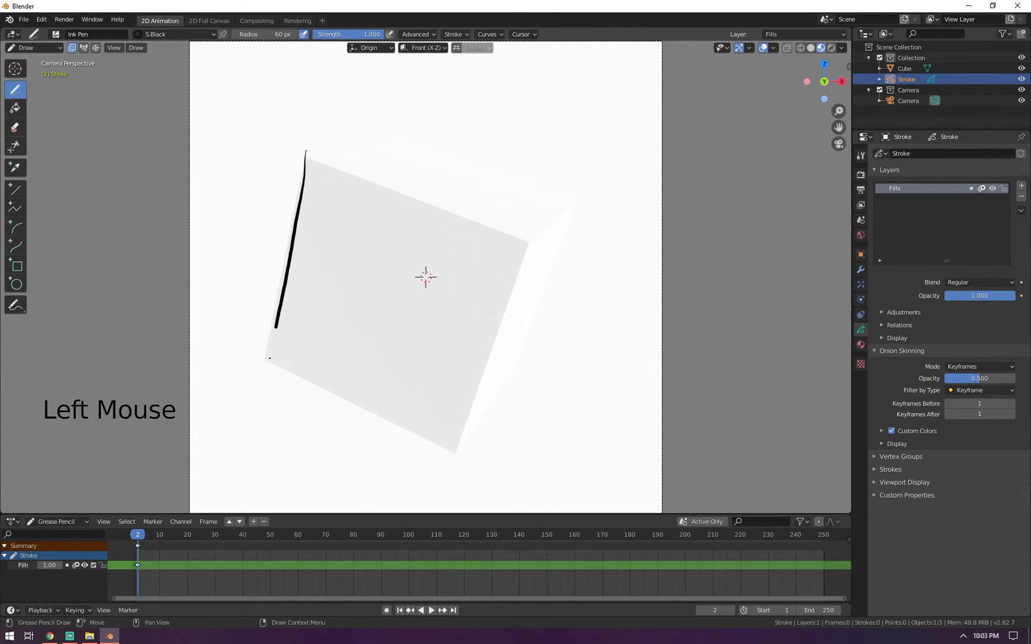
pyautogui.hotkey('ctrl', 'z')
pyautogui.click(310, 150)
pyautogui.moveTo(310, 149)
pyautogui.mouseDown()
pyautogui.moveTo(230, 422)
pyautogui.moveTo(430, 455)
pyautogui.moveTo(513, 244)
pyautogui.moveTo(322, 156)
pyautogui.moveTo(368, 272)
pyautogui.mouseUp()
pyautogui.hotkey('ctrl', 'z')
pyautogui.hotkey('ctrl', 'z')
# Draw a long diagonal ink stroke across the cube, view it from outside the camera, and return to the camera view
pyautogui.moveTo(279, 108); pyautogui.dragTo(570, 473)
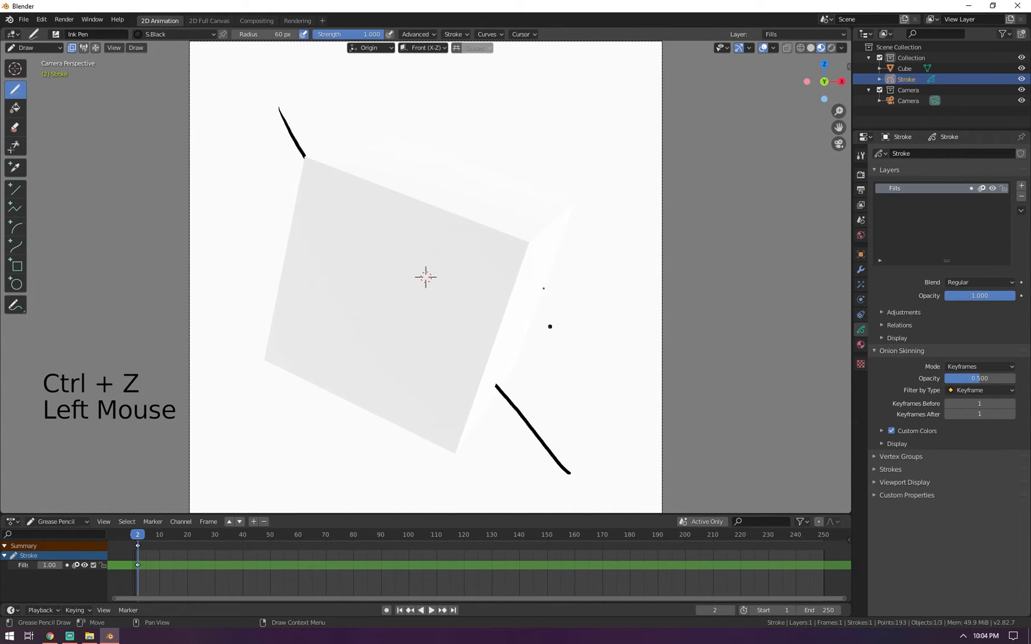
pyautogui.keyDown('shift'); pyautogui.moveTo(347, 203); pyautogui.dragTo(403, 218, button='middle'); pyautogui.keyUp('shift')
pyautogui.scroll(-4, 258, 188)
pyautogui.keyDown('shift'); pyautogui.moveTo(257, 188); pyautogui.dragTo(469, 267, button='middle'); pyautogui.keyUp('shift')
pyautogui.press('KP_0')
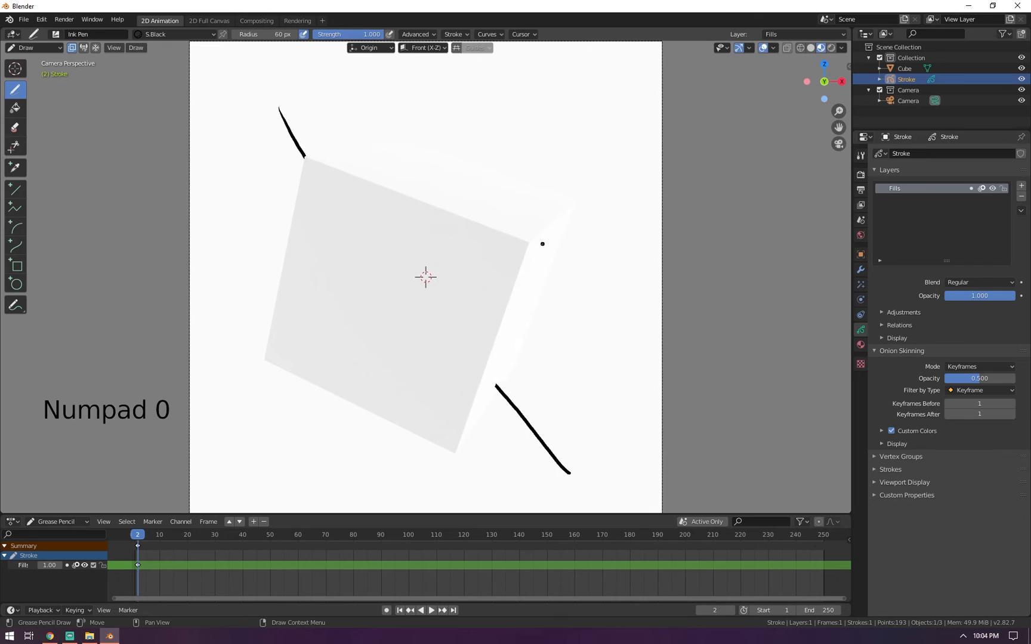
# Switch to Object Mode and move the cube back along the Y axis behind the ink stroke, checking the depth outside the camera view
pyautogui.click(34, 47)
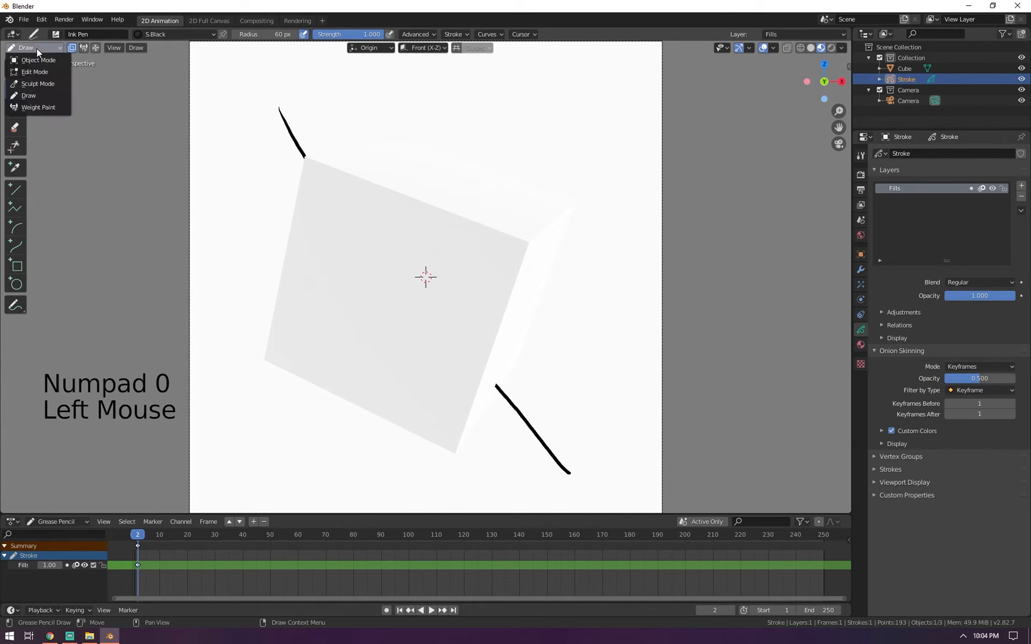
pyautogui.click(37, 60)
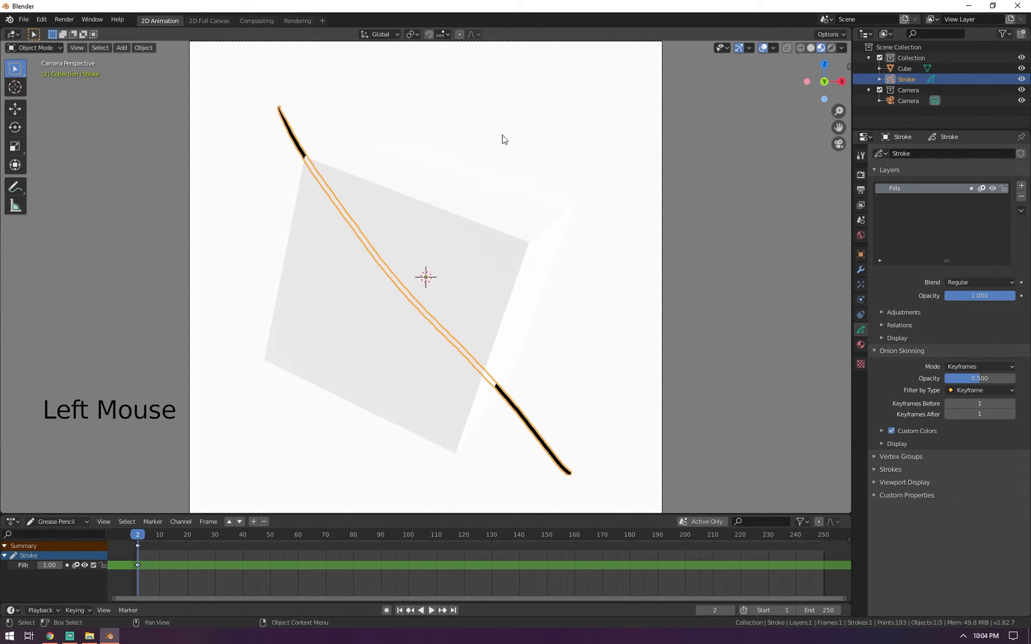
pyautogui.click(904, 68)
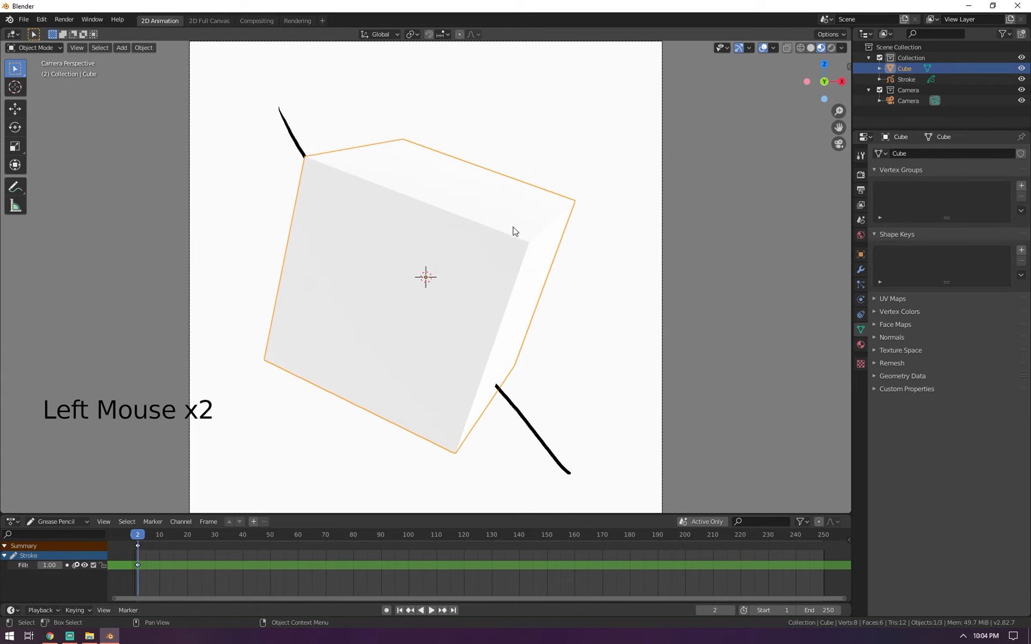
pyautogui.press('g')
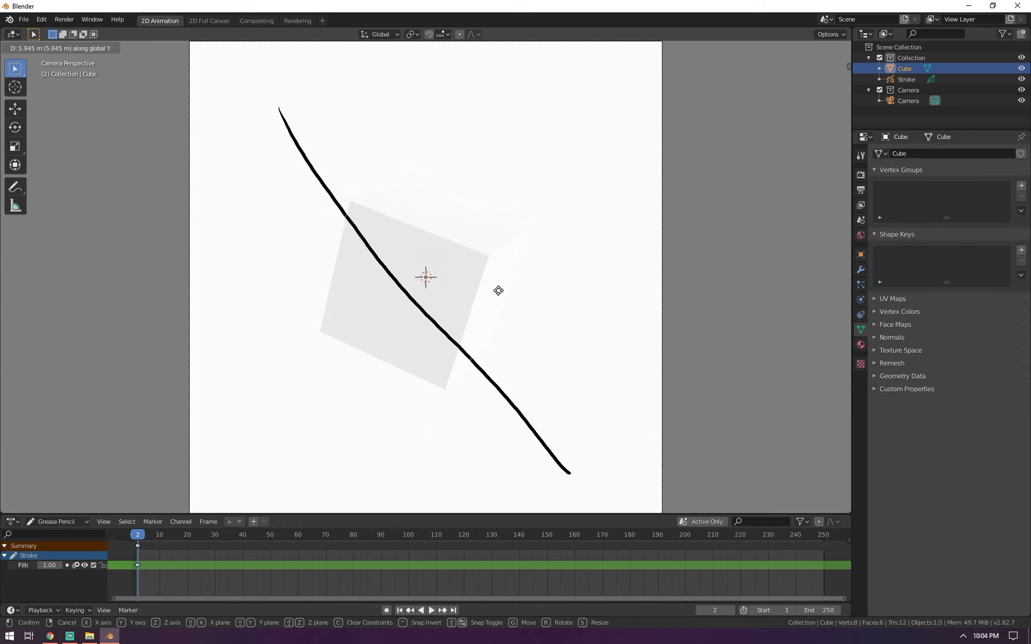
pyautogui.click(498, 299)
pyautogui.scroll(-1, 492, 289)
pyautogui.keyDown('shift'); pyautogui.moveTo(359, 218); pyautogui.dragTo(452, 275, button='middle'); pyautogui.keyUp('shift')
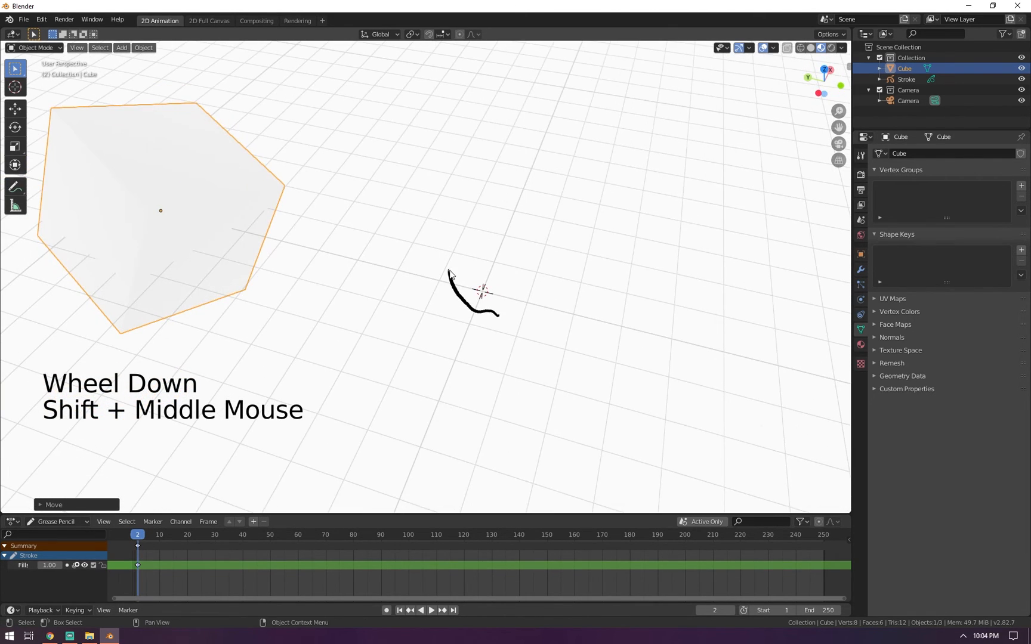
pyautogui.press('KP_0')
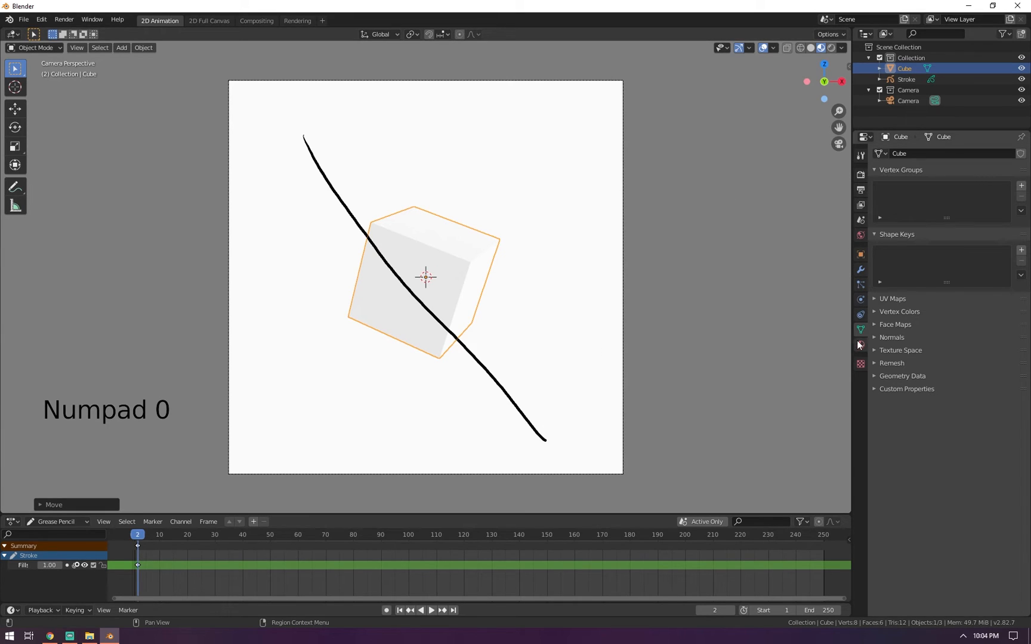
# Give the cube a new material with a pinkish-red base color
pyautogui.click(860, 344)
pyautogui.click(879, 198)
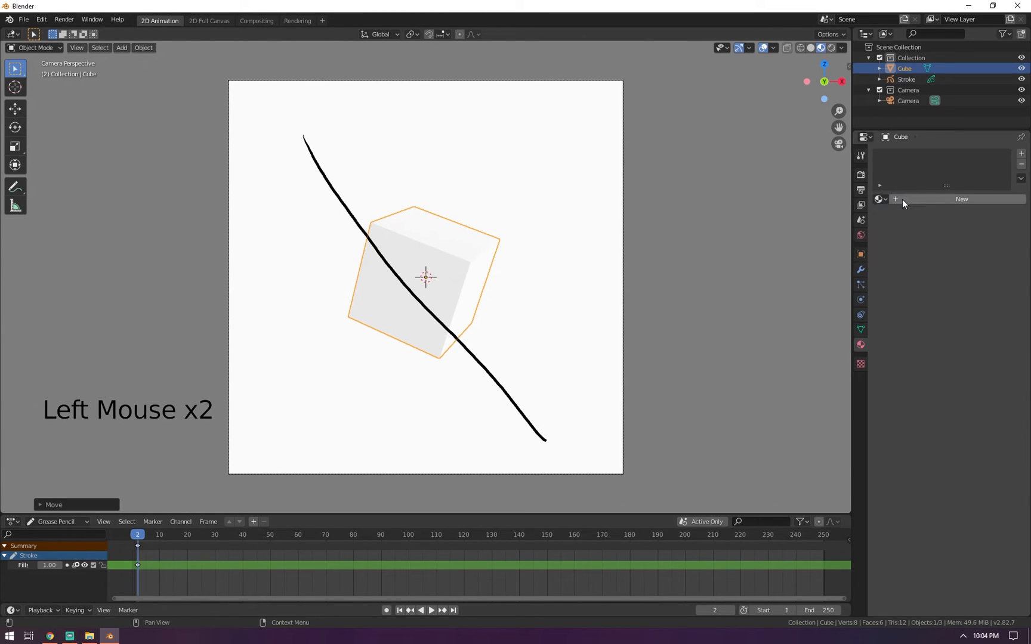
pyautogui.click(903, 201)
pyautogui.click(961, 309)
pyautogui.moveTo(976, 215); pyautogui.dragTo(969, 227)
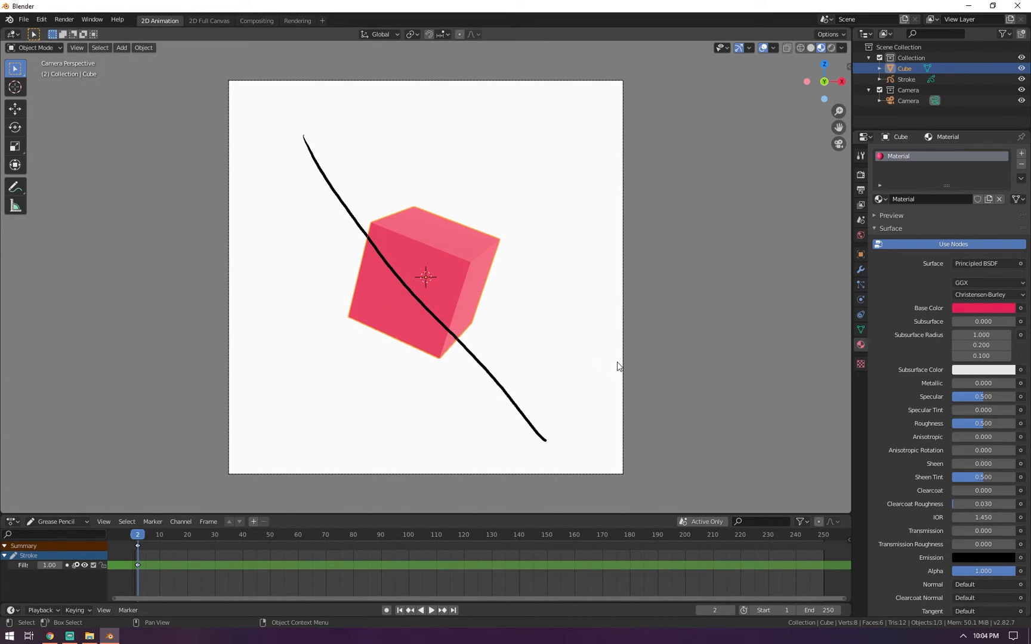
# Delete the cube from the scene
pyautogui.click(315, 162)
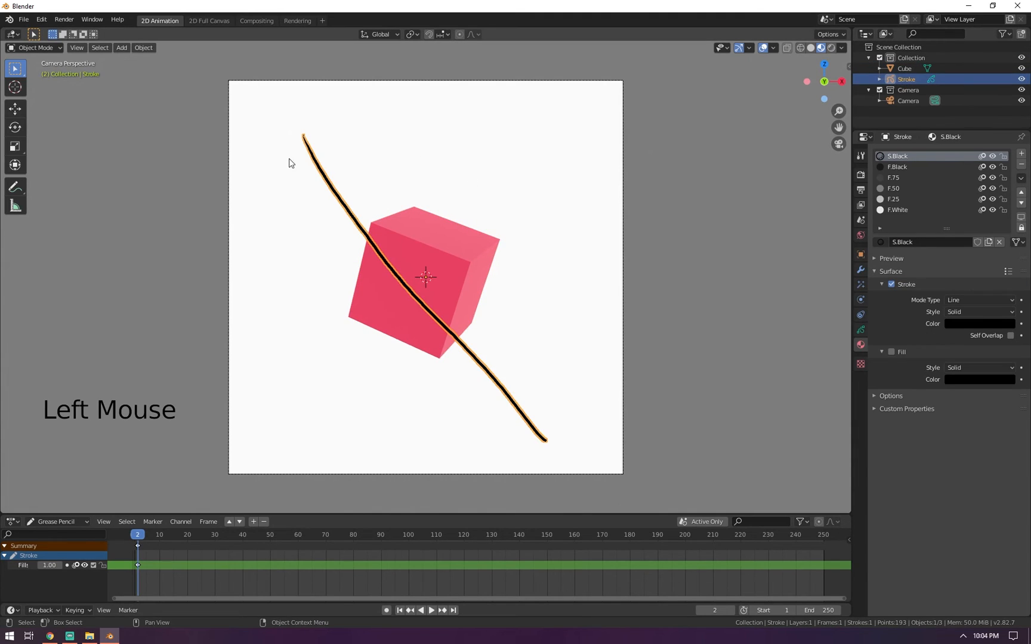
pyautogui.click(470, 245)
pyautogui.press('x')
pyautogui.click(454, 245)
# Add a Monkey mesh and assign the existing pinkish-red Material to it
pyautogui.hotkey('shift', 'a')
pyautogui.moveTo(458, 240)
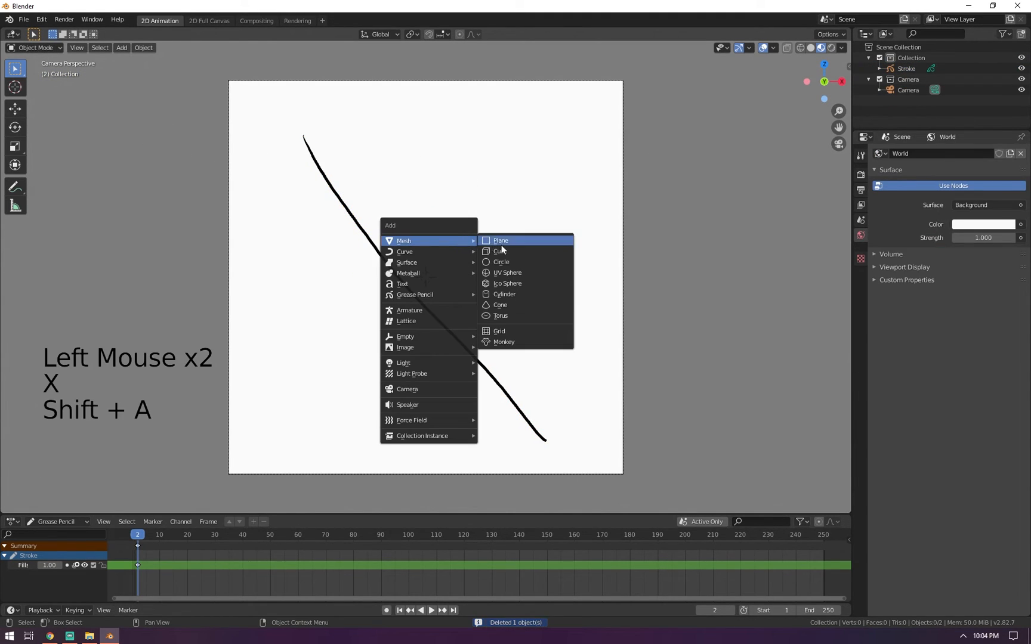
pyautogui.click(504, 342)
pyautogui.click(898, 199)
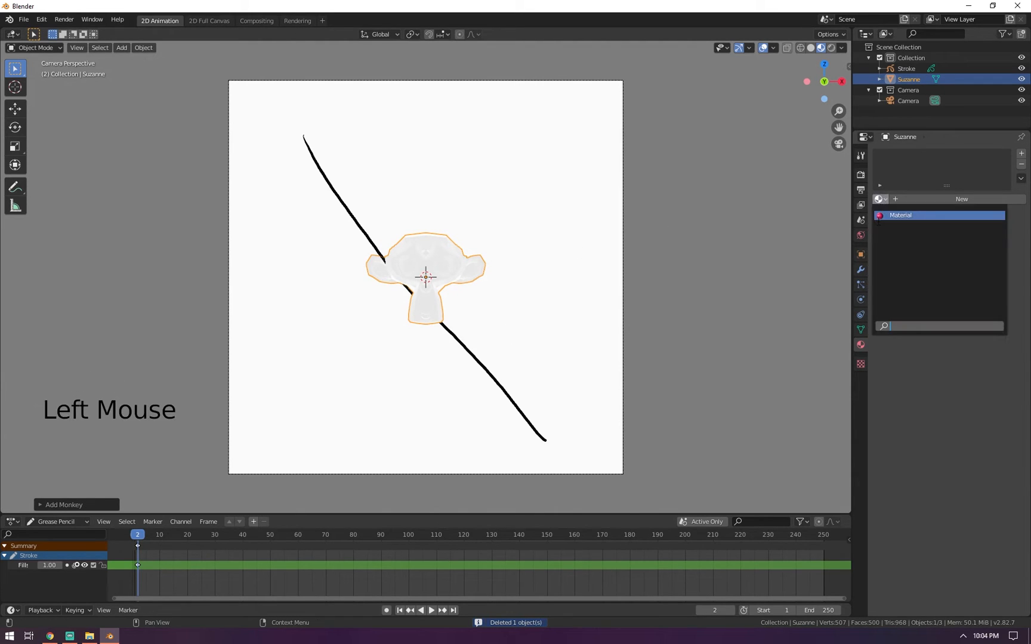
# Scale the monkey up to nearly three times its size and move it back along the Y axis behind the stroke
pyautogui.press('s')
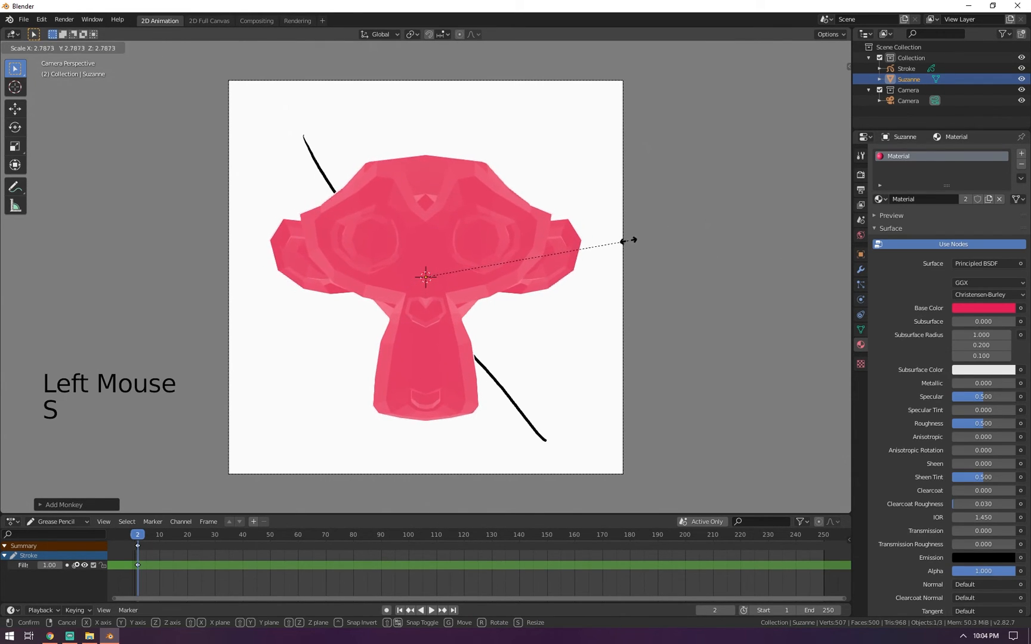
pyautogui.click(619, 241)
pyautogui.press('g')
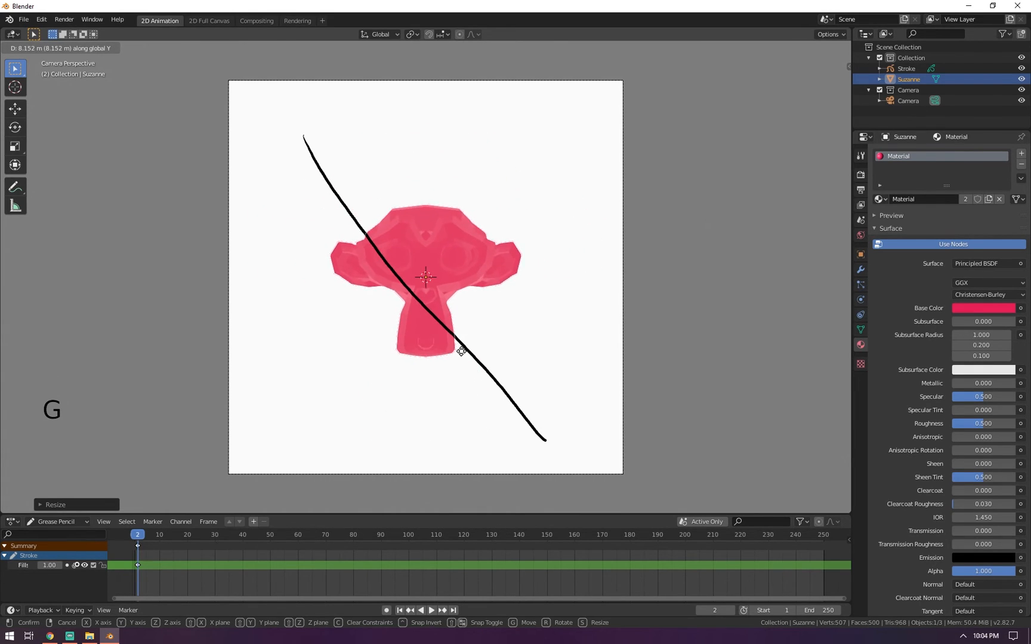
pyautogui.click(469, 344)
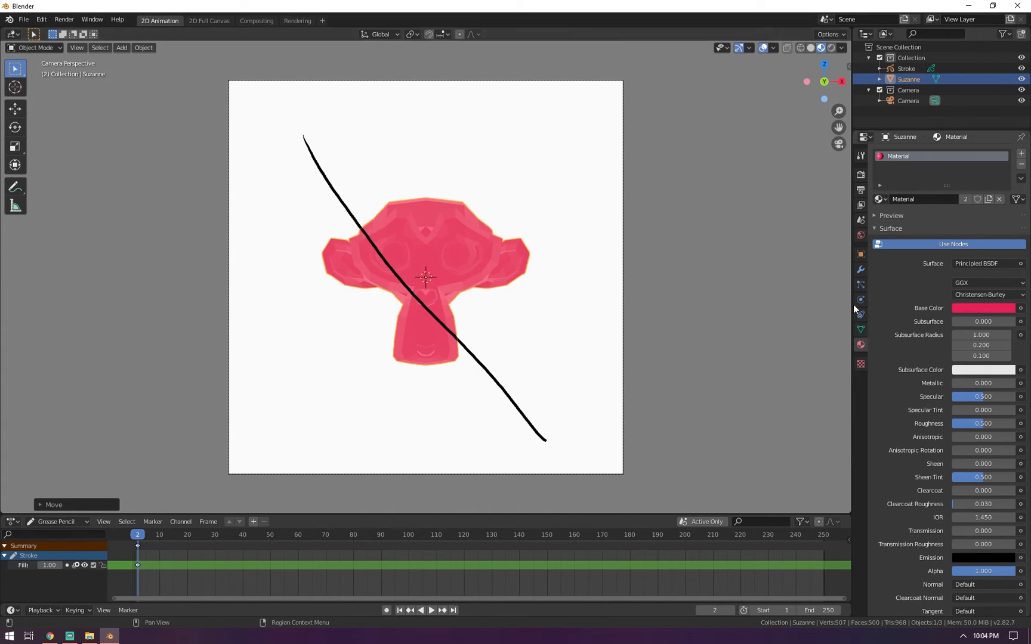
# Put the Stroke object in Draw mode and replace its Fills layer with a new empty layer
pyautogui.click(906, 69)
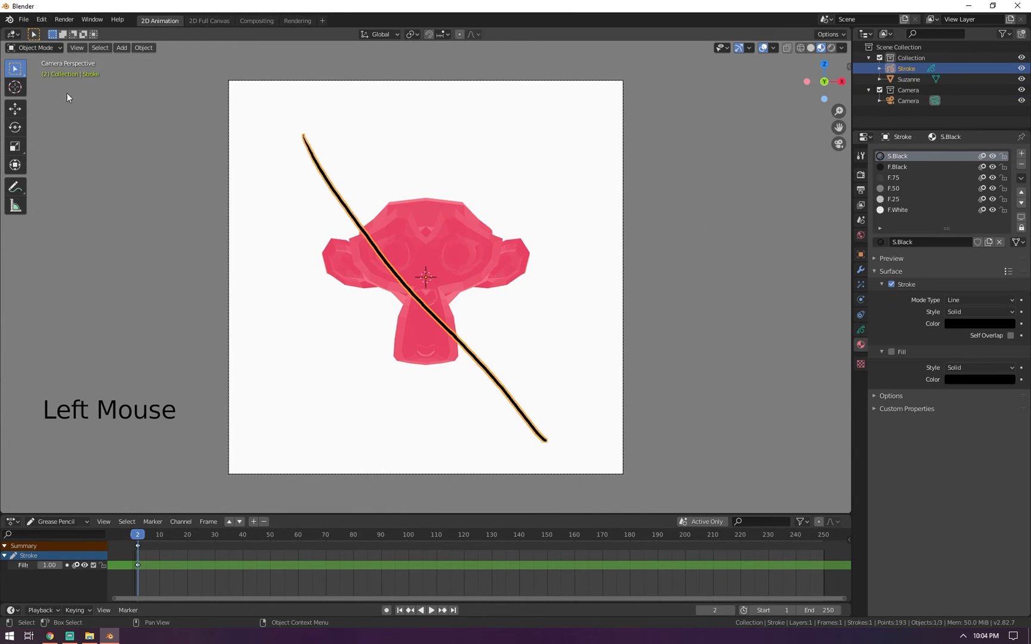
pyautogui.click(41, 47)
pyautogui.click(42, 96)
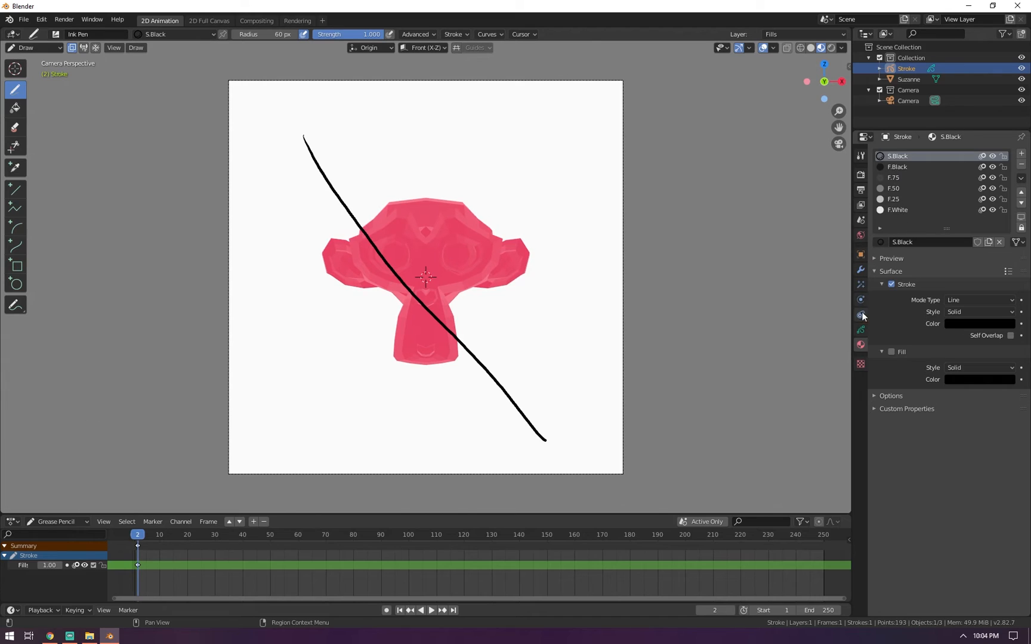
pyautogui.click(861, 330)
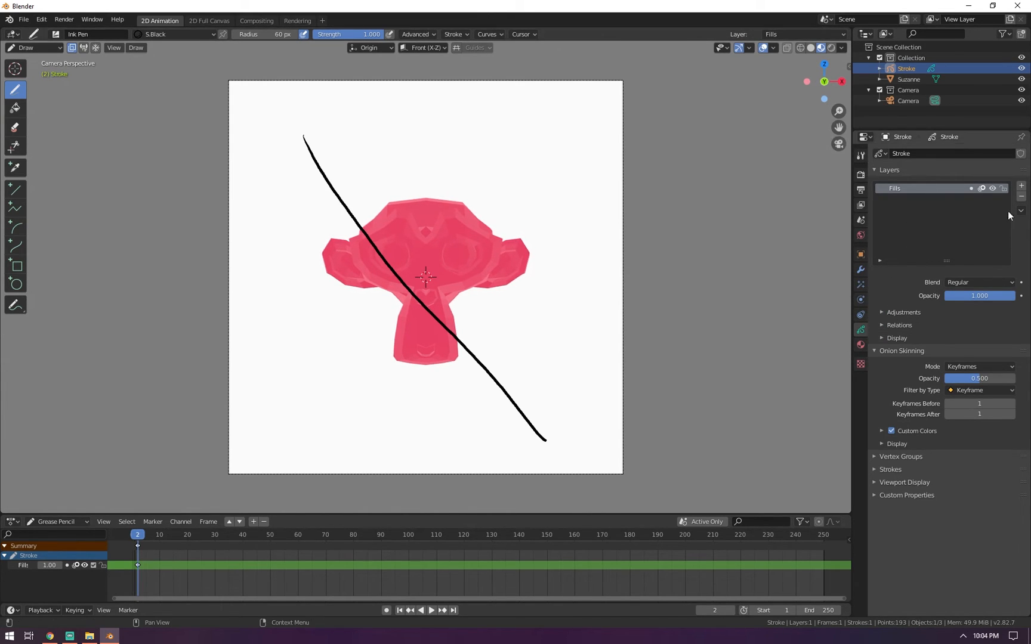
pyautogui.click(1021, 195)
pyautogui.click(1021, 186)
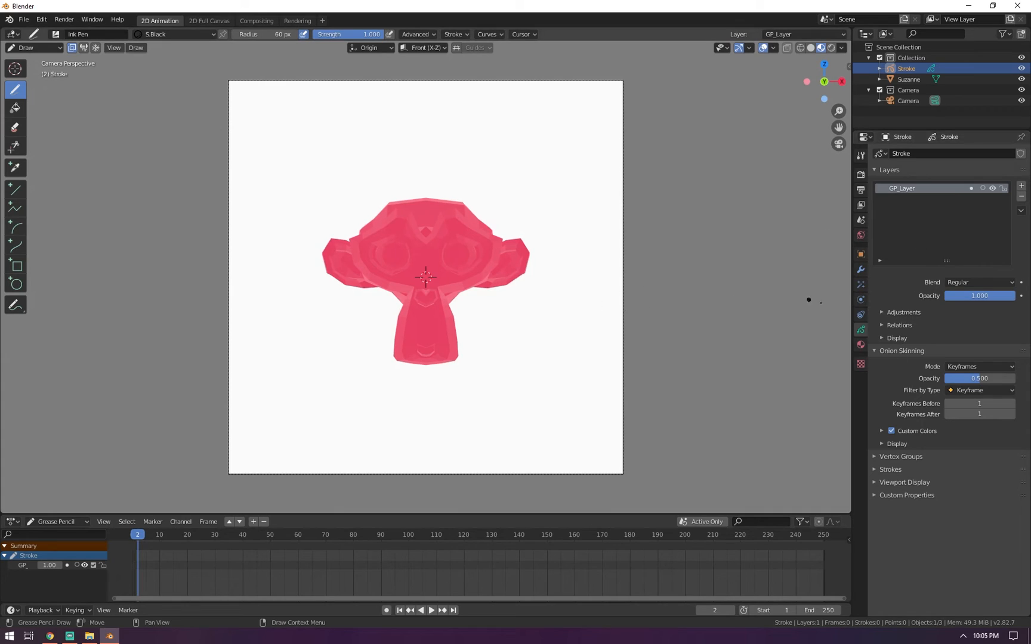
# Ink the monkey's eyes, muzzle, one ear and cheek lines over the 3D head, undoing a first arc above it
pyautogui.moveTo(367, 204); pyautogui.dragTo(483, 274)
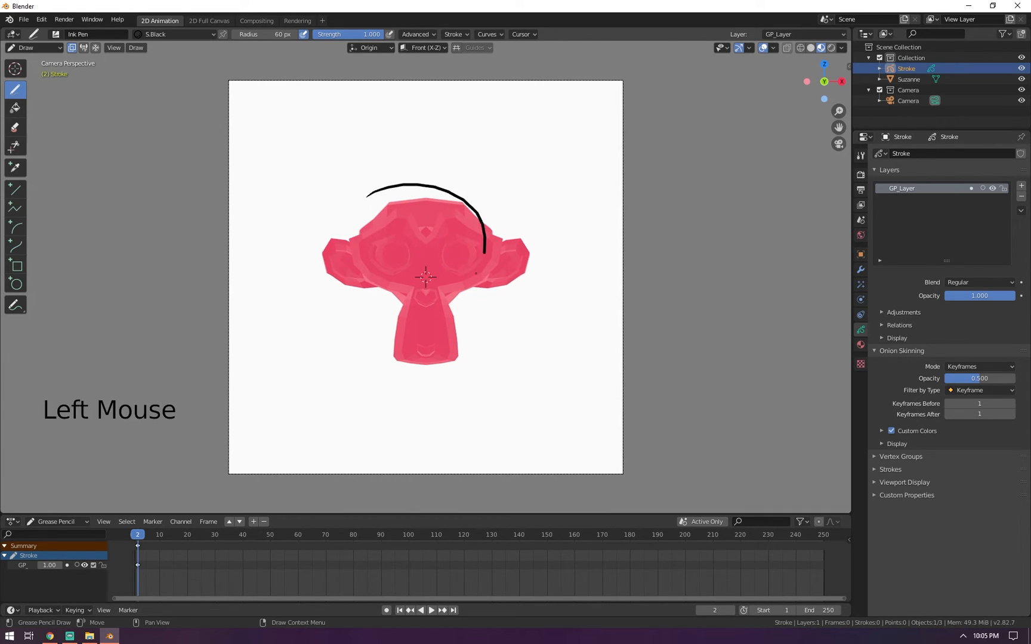
pyautogui.hotkey('ctrl', 'z')
pyautogui.moveTo(400, 237)
pyautogui.mouseDown()
pyautogui.moveTo(400, 272)
pyautogui.moveTo(391, 241)
pyautogui.mouseUp()
pyautogui.moveTo(461, 238); pyautogui.dragTo(465, 246)
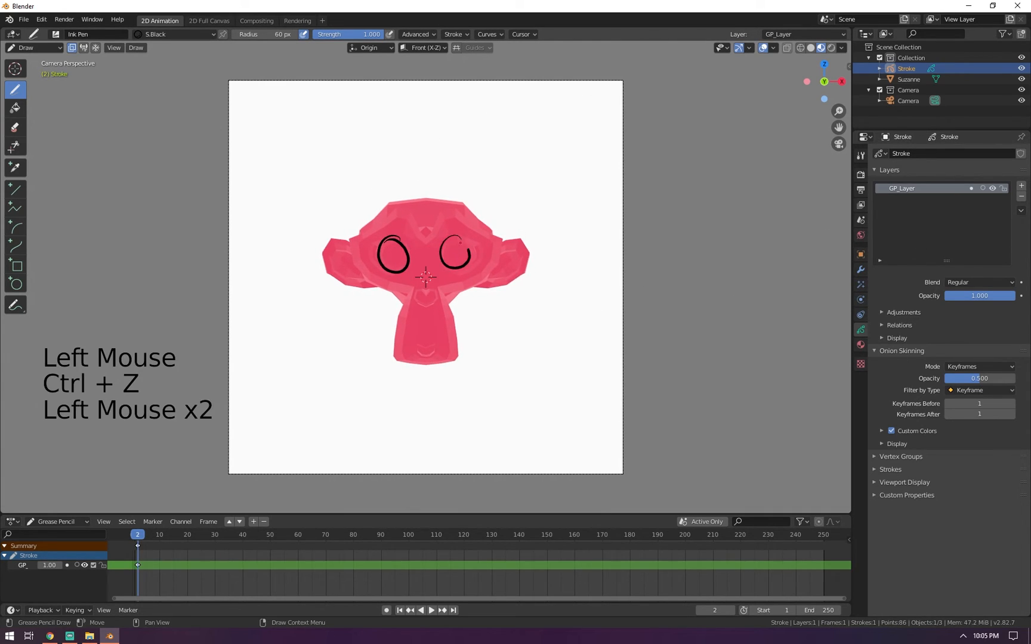
pyautogui.moveTo(394, 294)
pyautogui.mouseDown()
pyautogui.moveTo(392, 346)
pyautogui.moveTo(432, 360)
pyautogui.mouseUp()
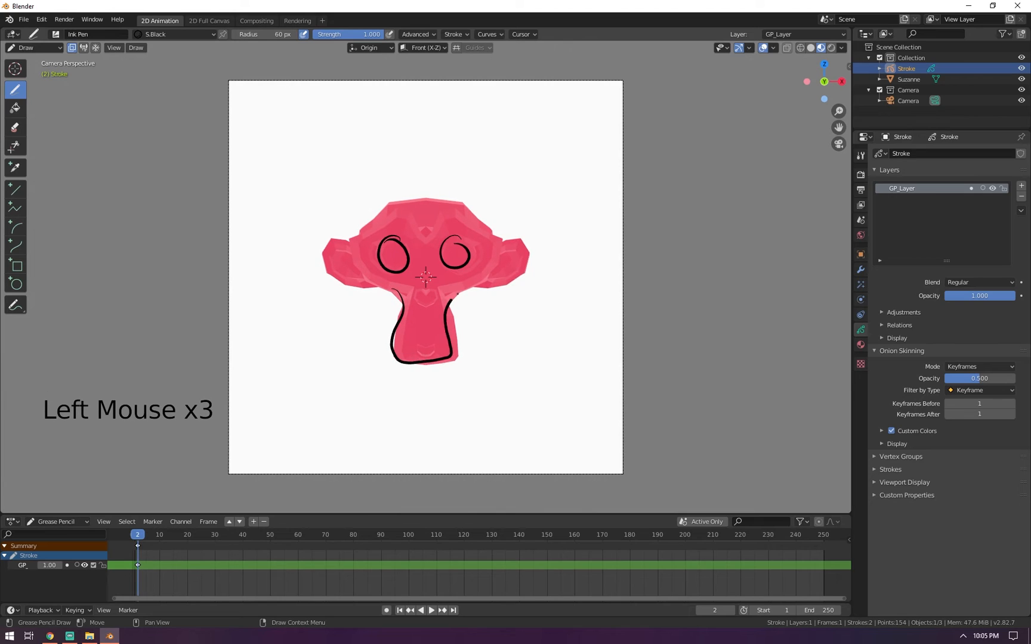
pyautogui.moveTo(352, 245); pyautogui.dragTo(368, 287)
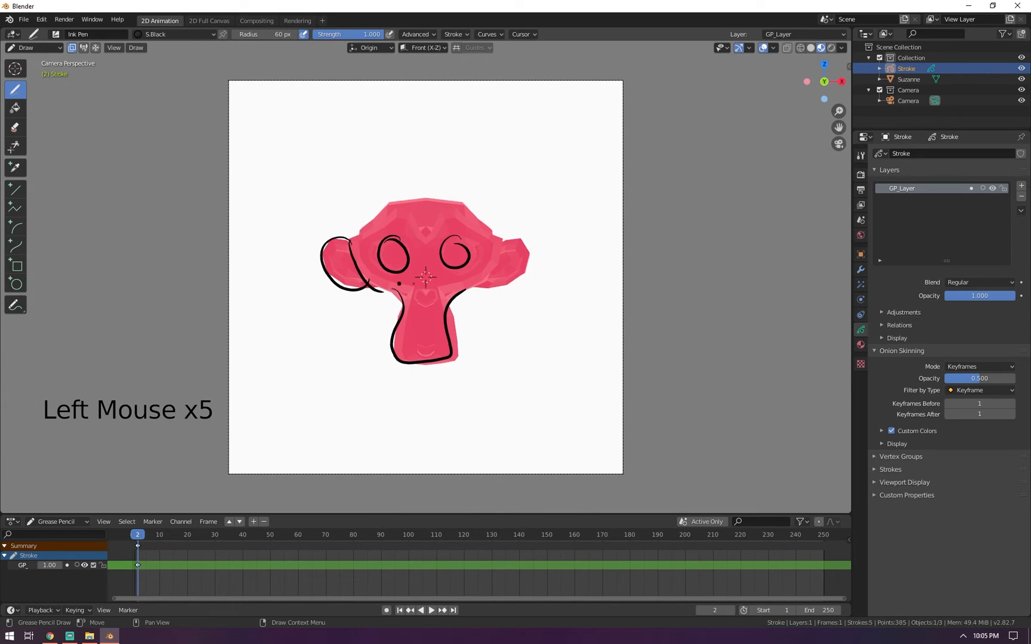
# Try several ink arcs over the top of the monkey's head, undoing the first two
pyautogui.moveTo(356, 243); pyautogui.dragTo(497, 197)
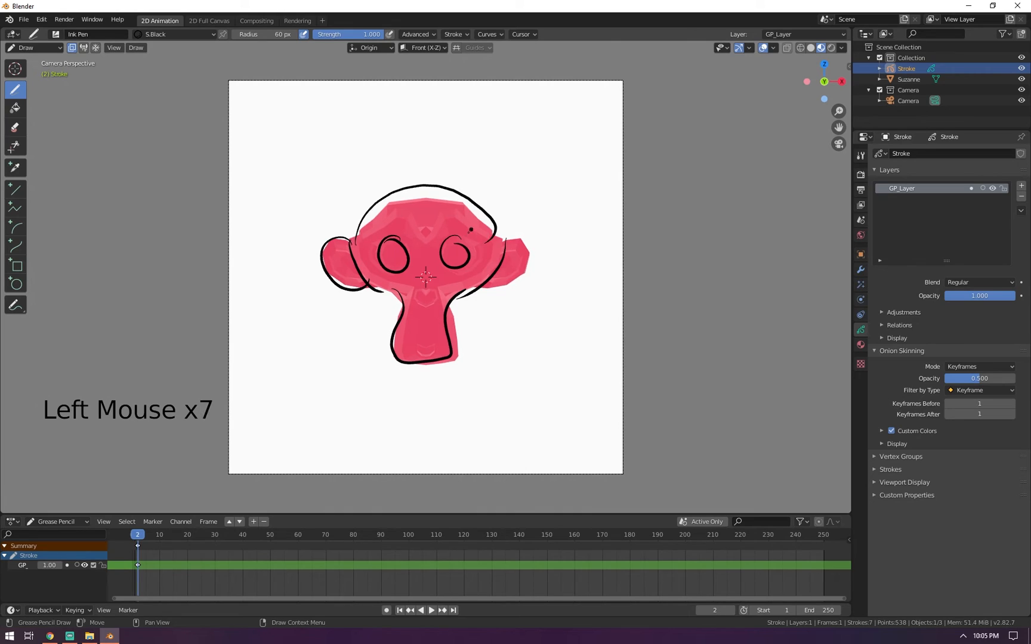
pyautogui.hotkey('ctrl', 'z')
pyautogui.moveTo(356, 233); pyautogui.dragTo(485, 191)
pyautogui.hotkey('ctrl', 'z')
pyautogui.moveTo(357, 240); pyautogui.dragTo(488, 236)
pyautogui.click(513, 260)
# Try loose ink strokes below the muzzle and beside the unoutlined ear, and undo them
pyautogui.moveTo(471, 297)
pyautogui.mouseDown()
pyautogui.moveTo(451, 361)
pyautogui.moveTo(421, 398)
pyautogui.mouseUp()
pyautogui.moveTo(355, 357); pyautogui.dragTo(517, 354)
pyautogui.moveTo(528, 221); pyautogui.dragTo(498, 376)
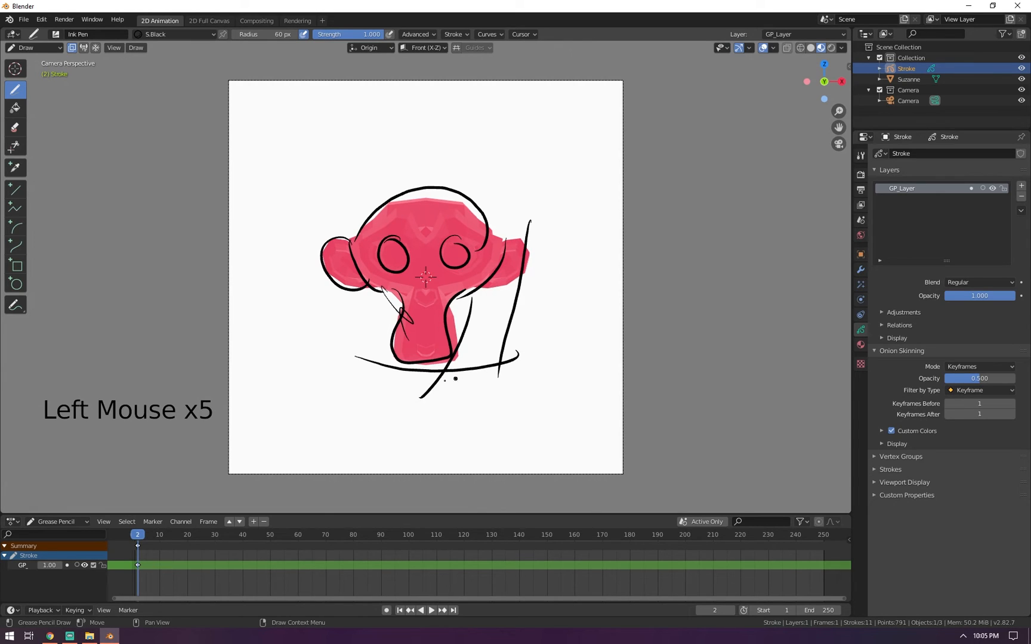
pyautogui.hotkey('ctrl', 'z')
pyautogui.hotkey('ctrl', 'z')
pyautogui.hotkey('ctrl', 'z')
pyautogui.hotkey('ctrl', 'z')
# Select the camera in Object Mode and set its focal length to 12 mm
pyautogui.click(910, 101)
pyautogui.click(32, 47)
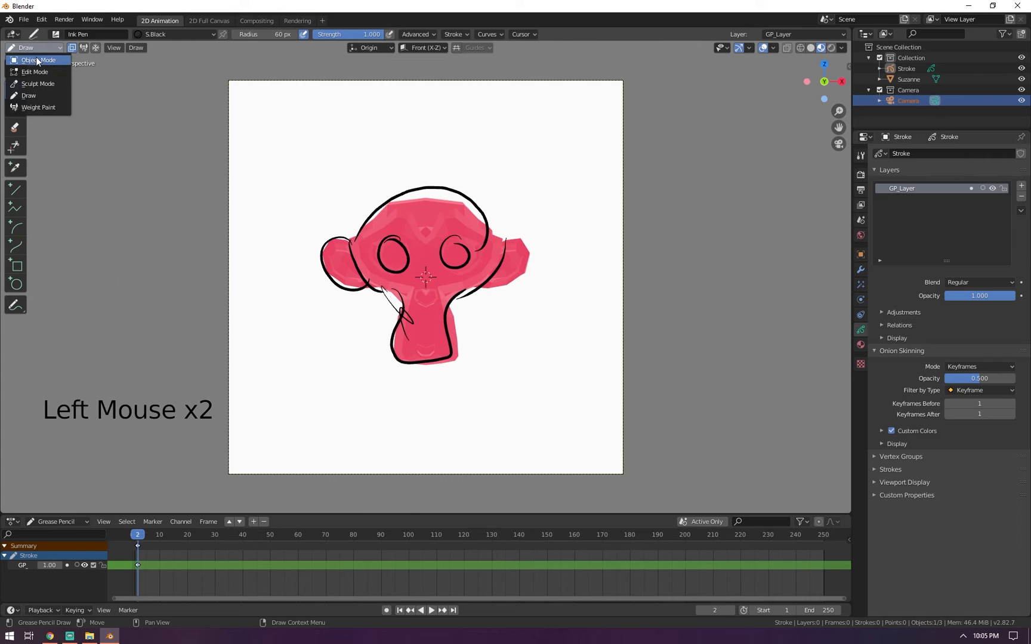
pyautogui.click(36, 60)
pyautogui.click(903, 101)
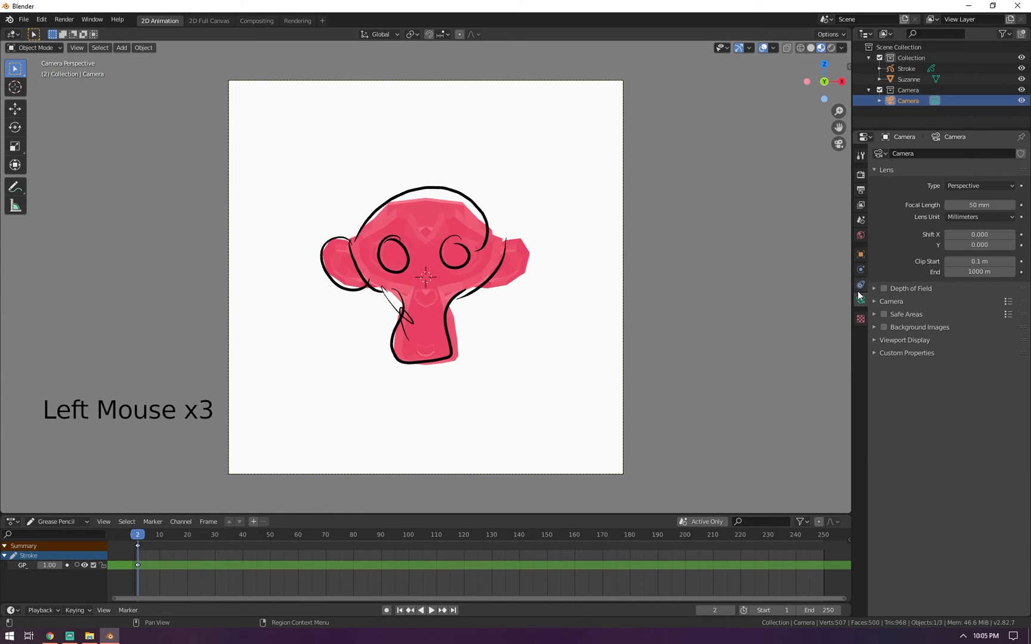
pyautogui.moveTo(965, 203); pyautogui.dragTo(941, 207)
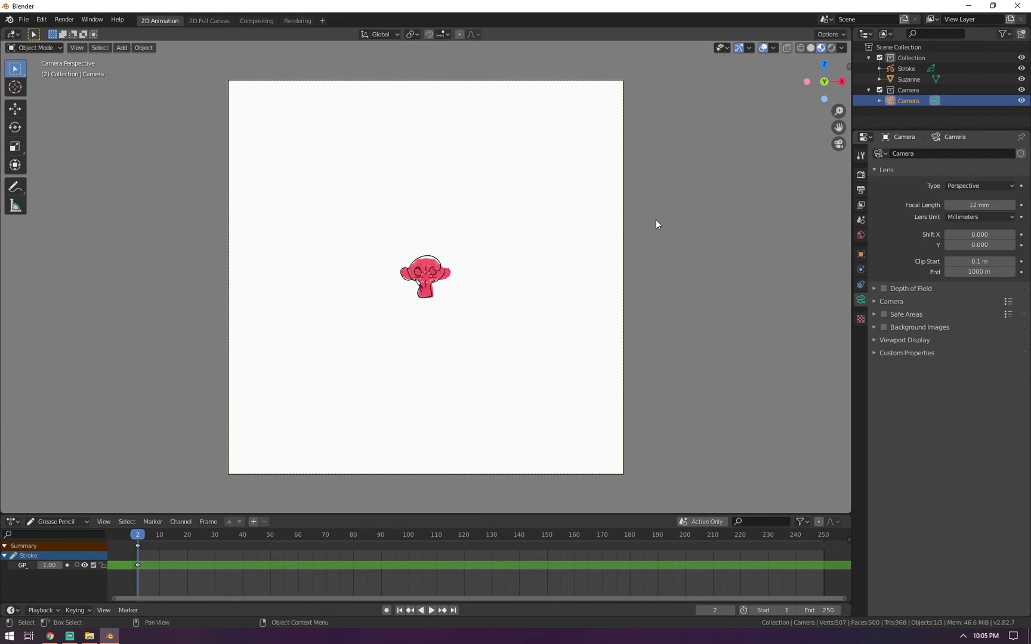
# Try moving the camera along the Y axis toward the drawing
pyautogui.click(889, 102)
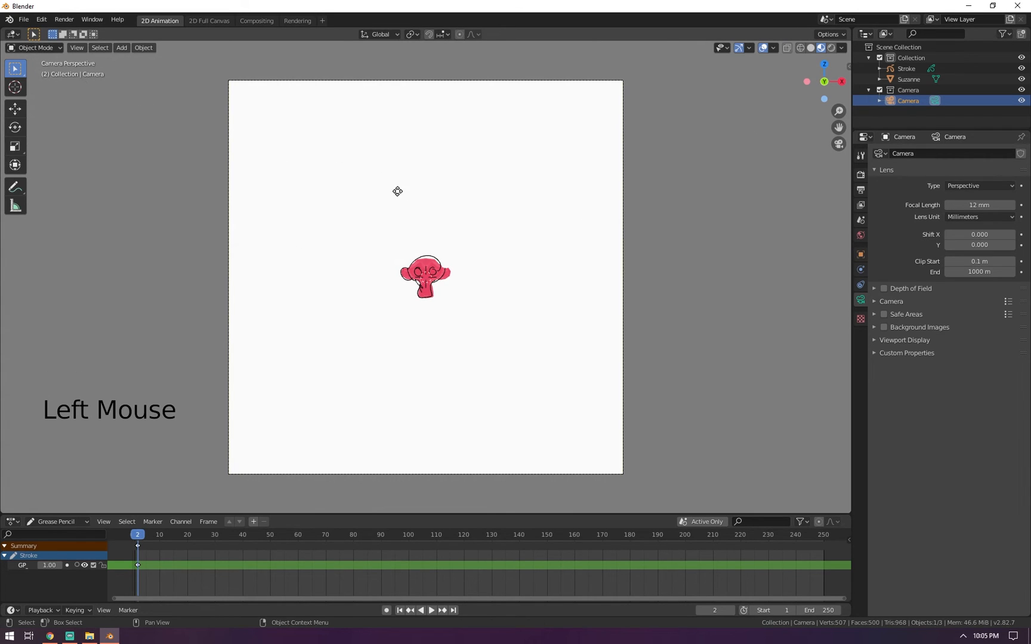
pyautogui.press('g')
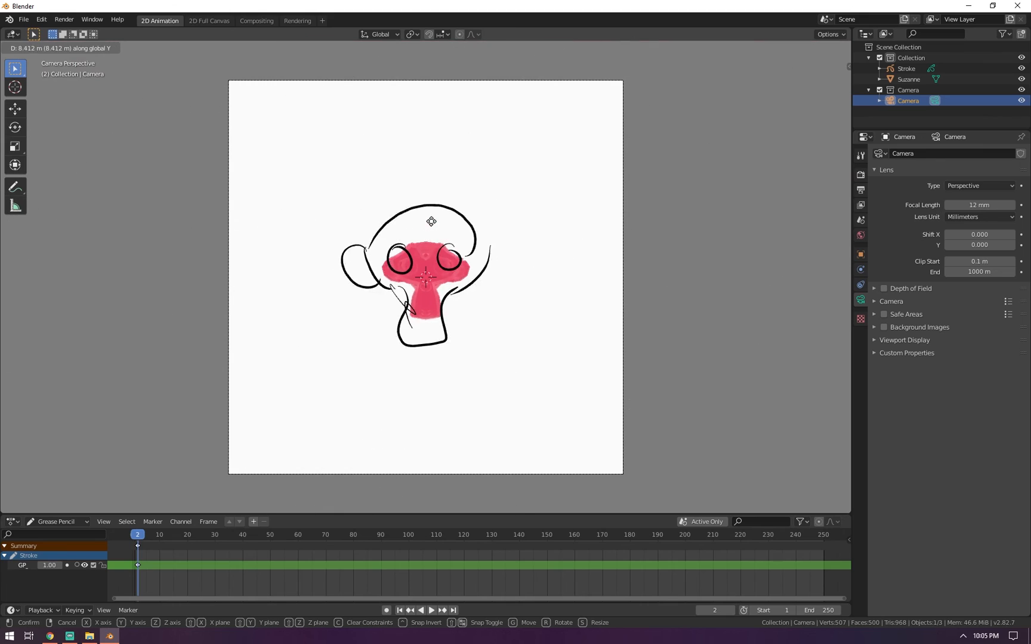
pyautogui.rightClick(429, 225)
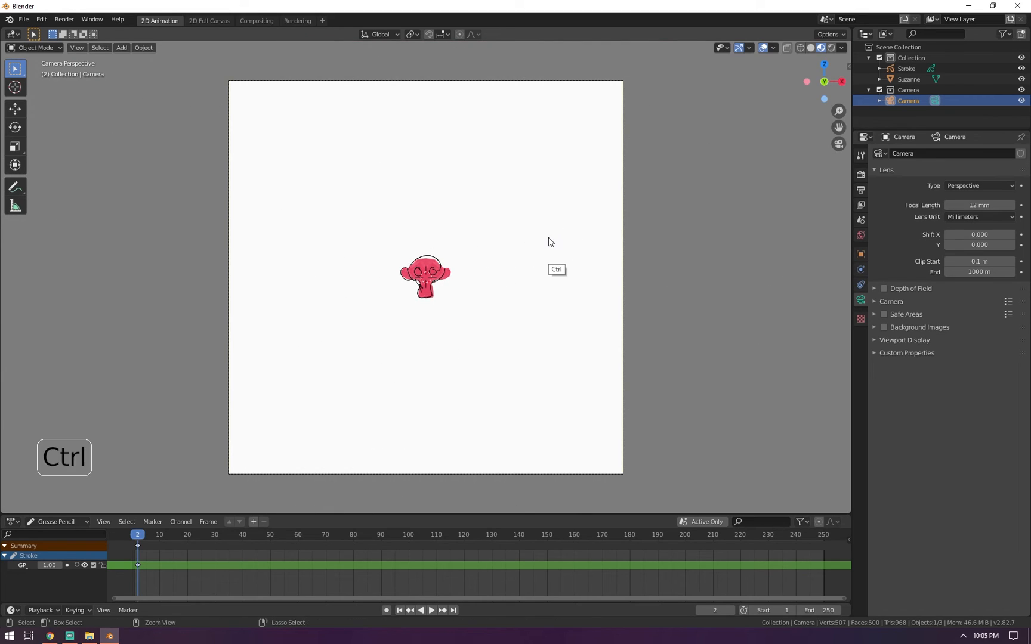
# Undo the camera focal length change and the arc strokes over the monkey's head
pyautogui.hotkey('ctrl', 'z')
pyautogui.hotkey('ctrl', 'z')
pyautogui.hotkey('ctrl', 'z')
pyautogui.hotkey('ctrl', 'z')
pyautogui.hotkey('ctrl', 'z')
pyautogui.hotkey('ctrl', 'z')
pyautogui.hotkey('ctrl', 'z')
pyautogui.hotkey('ctrl', 'z')
pyautogui.hotkey('ctrl', 'z')
pyautogui.hotkey('ctrl', 'z')
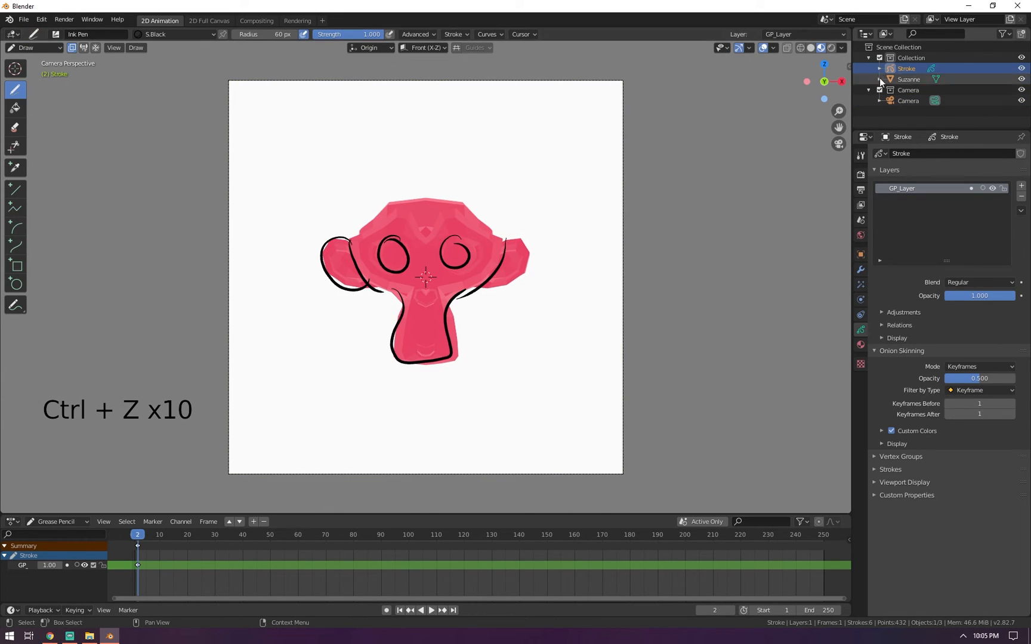
pyautogui.click(903, 68)
pyautogui.click(903, 89)
pyautogui.click(902, 80)
pyautogui.press('x')
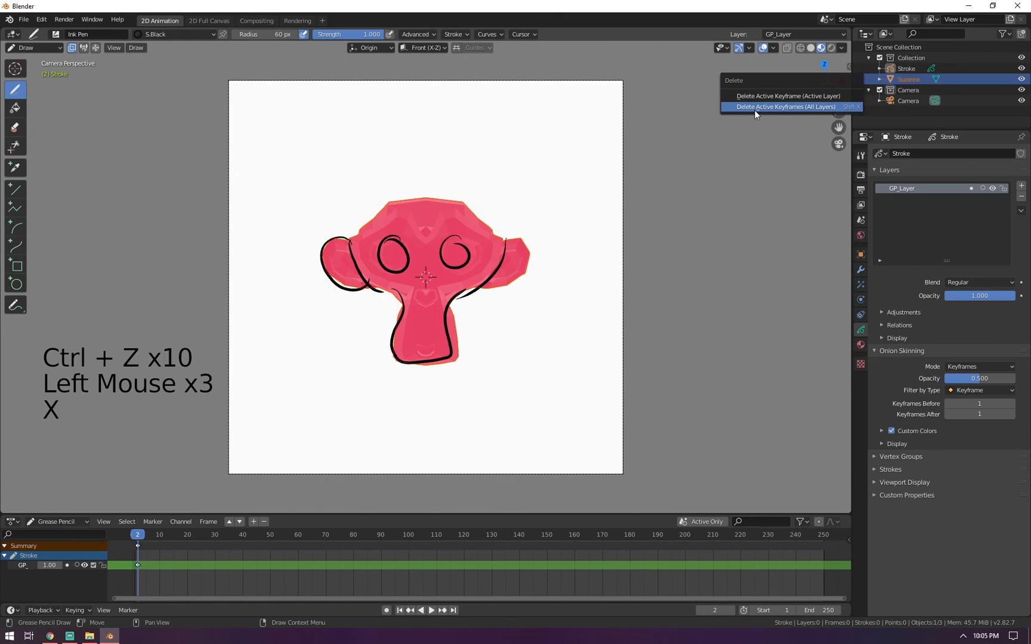
# Delete the monkey mesh in Object Mode and select the Stroke object
pyautogui.click(32, 45)
pyautogui.click(37, 59)
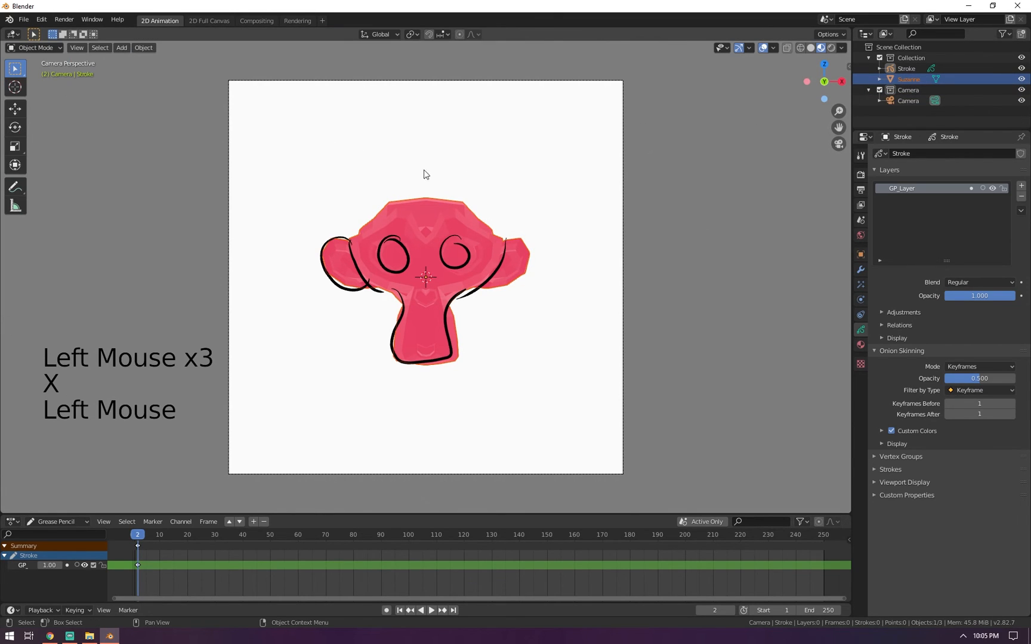
pyautogui.click(904, 79)
pyautogui.press('x')
pyautogui.click(533, 219)
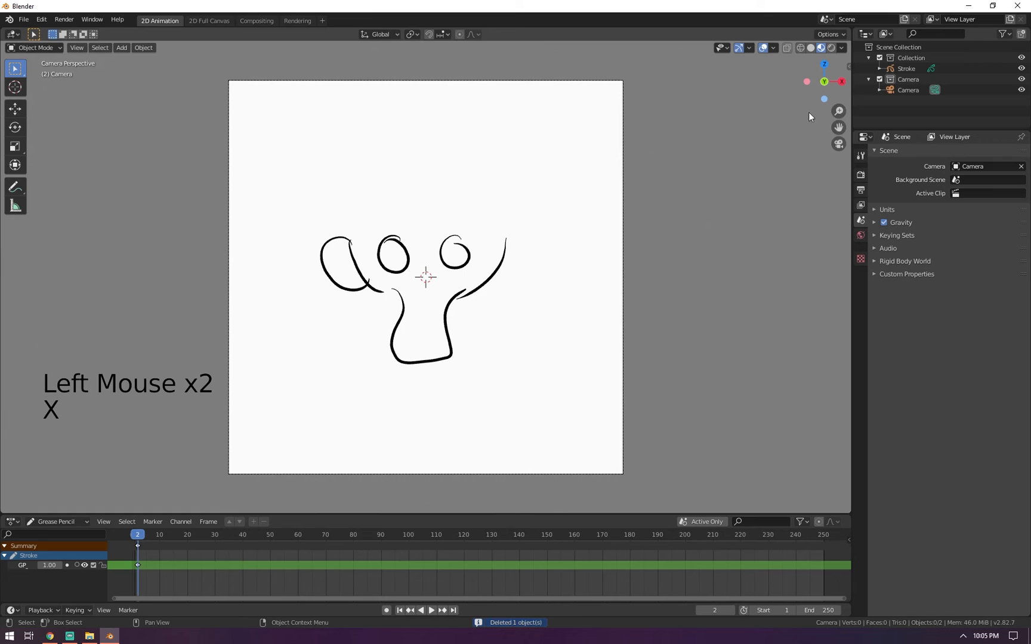
pyautogui.click(905, 68)
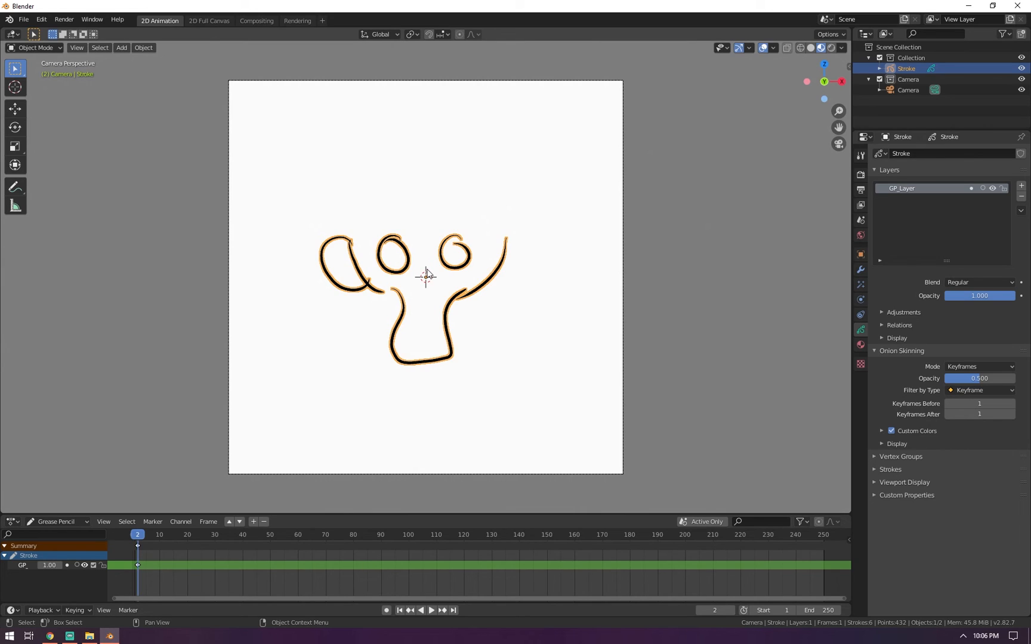
# Switch the Stroke object through Draw, Object and Edit modes, and finish in Draw mode
pyautogui.press('ctrl')
pyautogui.hotkey('ctrl', 'Tab')
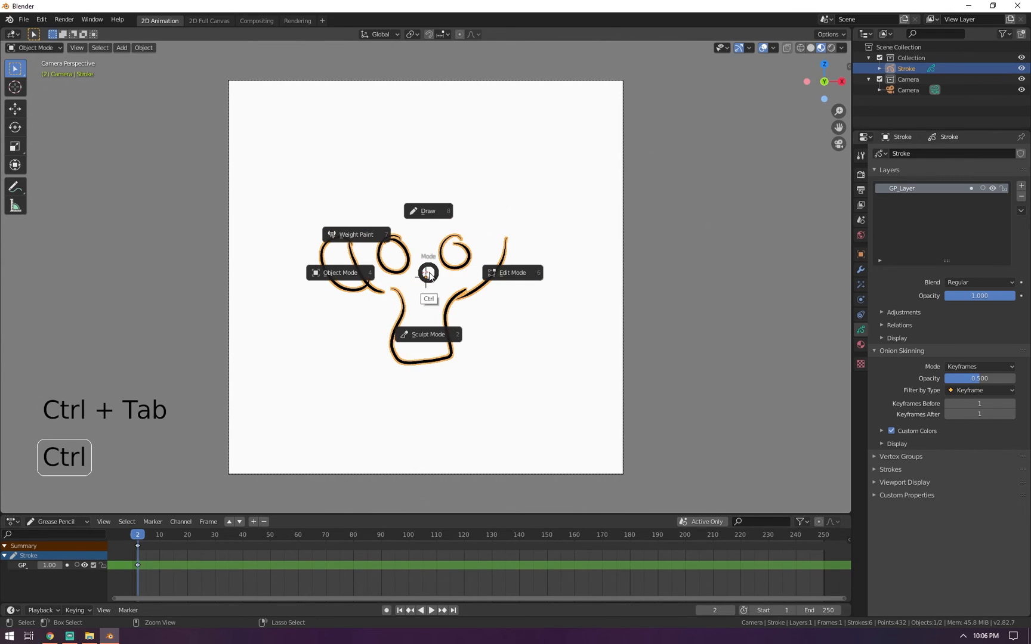
pyautogui.click(426, 211)
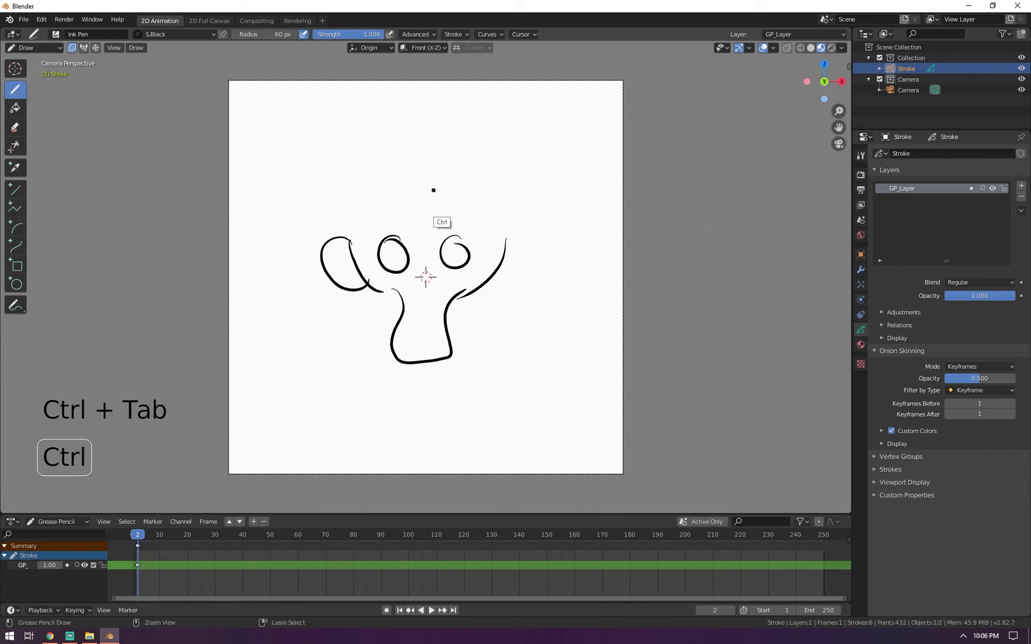
pyautogui.hotkey('ctrl', 'Tab')
pyautogui.click(325, 198)
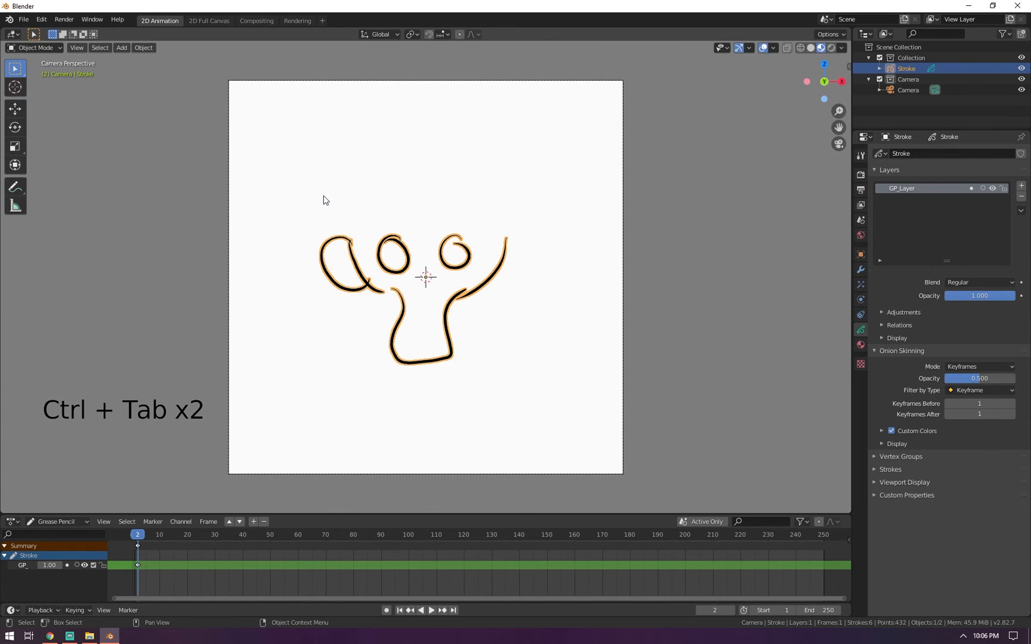
pyautogui.hotkey('ctrl', 'Tab')
pyautogui.click(411, 196)
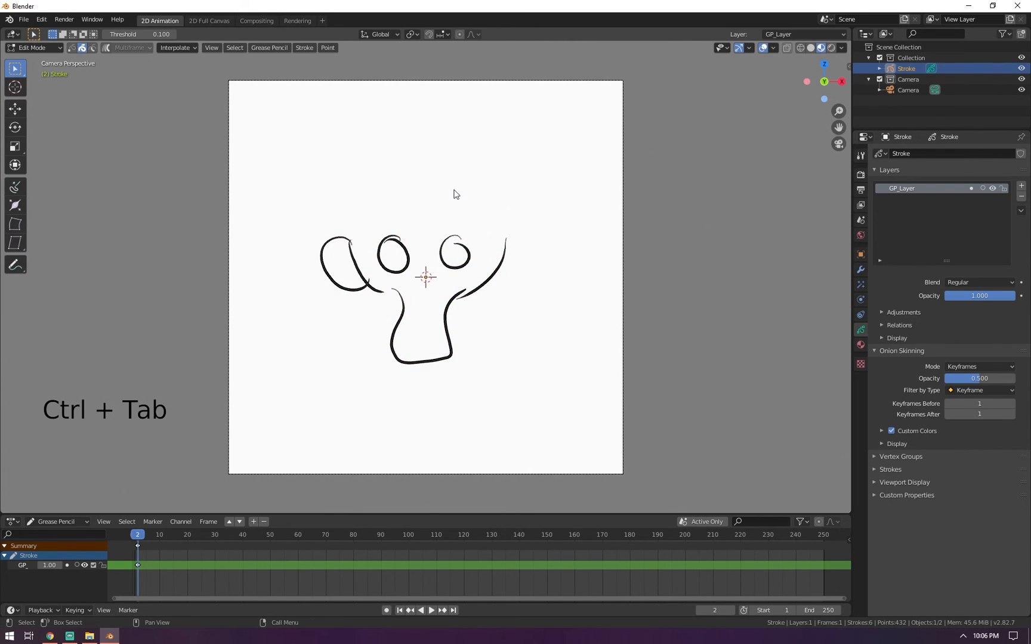
pyautogui.hotkey('ctrl', 'Tab')
pyautogui.hotkey('ctrl', 'Tab')
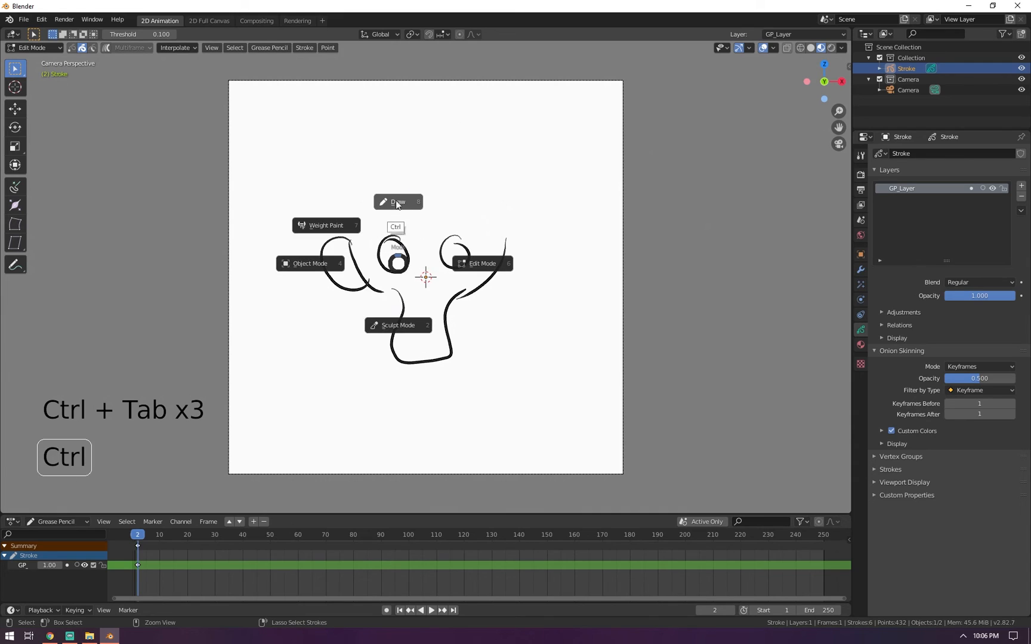
pyautogui.click(406, 177)
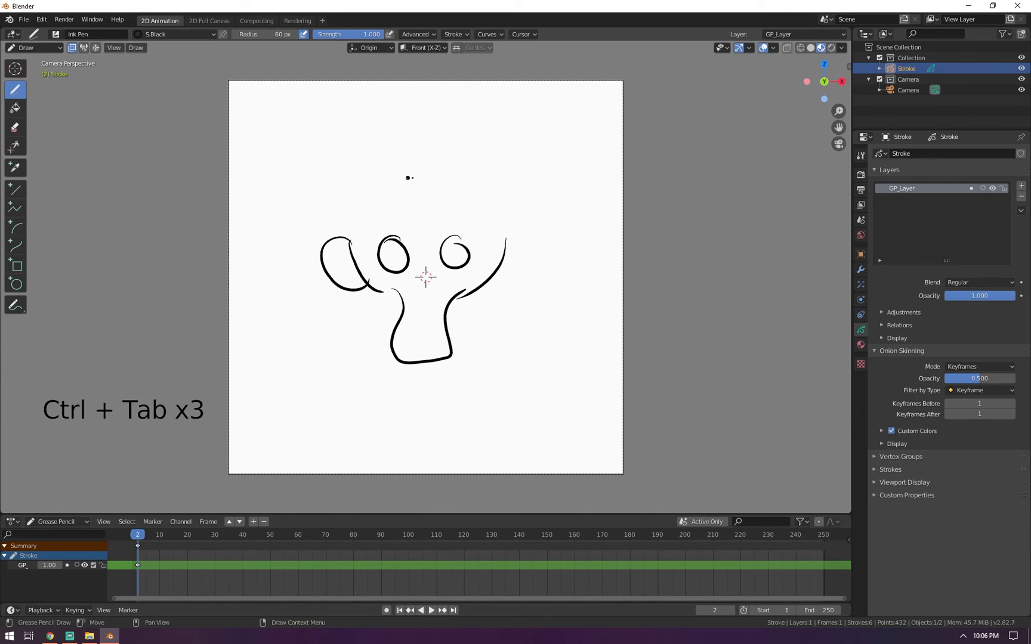
# Clear the old face drawing by replacing its layer with an empty one, and draw a filled head shape with the F.Black material
pyautogui.click(1021, 196)
pyautogui.click(986, 191)
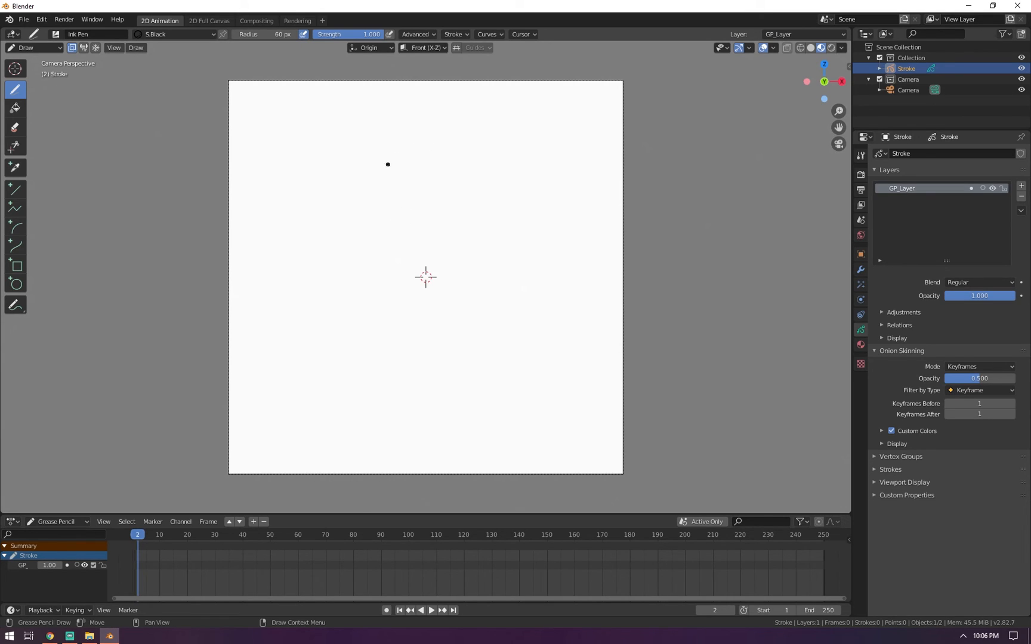
pyautogui.click(162, 34)
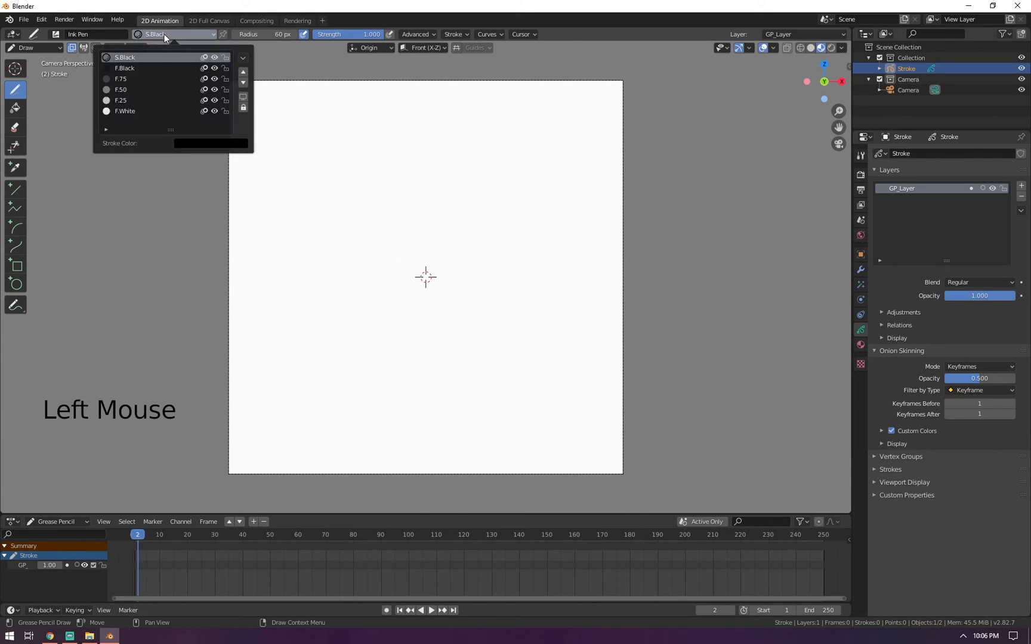
pyautogui.click(140, 69)
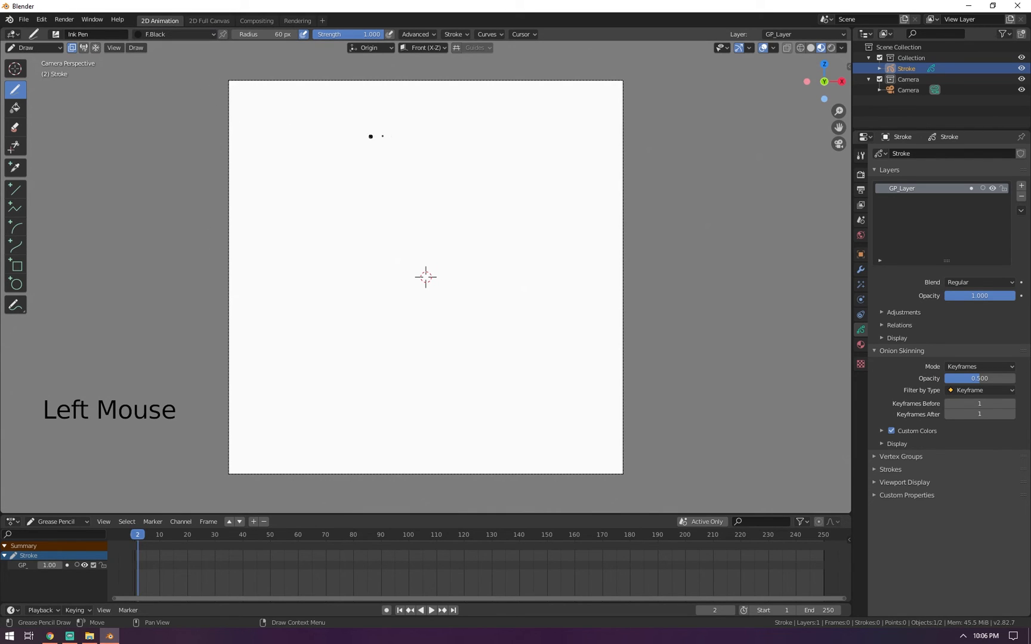
pyautogui.moveTo(384, 268)
pyautogui.mouseDown()
pyautogui.moveTo(356, 242)
pyautogui.moveTo(360, 134)
pyautogui.moveTo(460, 148)
pyautogui.moveTo(390, 266)
pyautogui.moveTo(370, 256)
pyautogui.mouseUp()
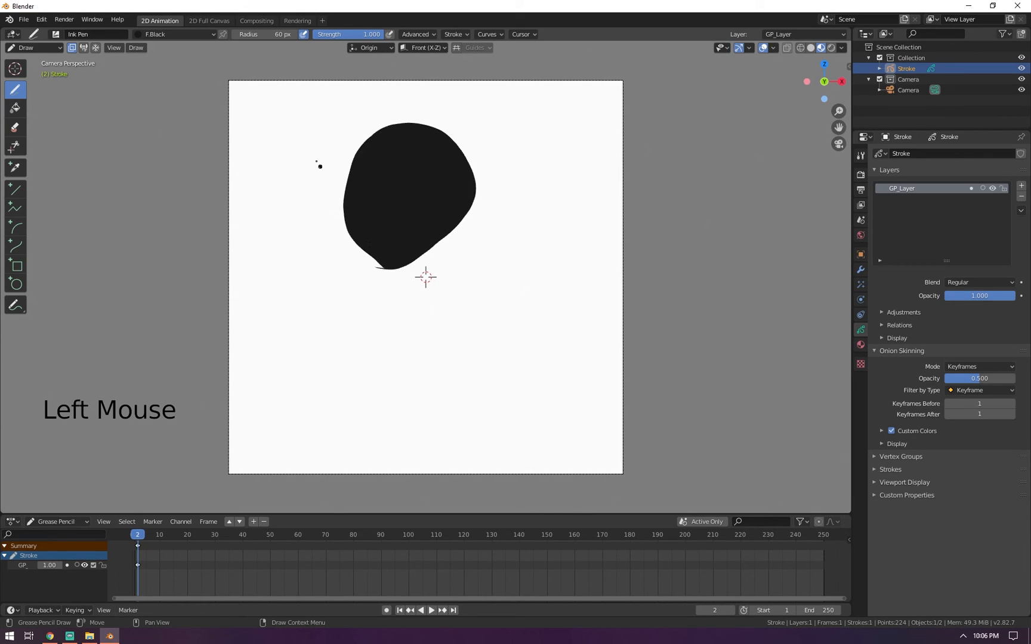
# Draw a filled neck and shoulders below the head with the F.75 material
pyautogui.click(146, 34)
pyautogui.click(163, 94)
pyautogui.moveTo(382, 253)
pyautogui.mouseDown()
pyautogui.moveTo(359, 345)
pyautogui.moveTo(491, 340)
pyautogui.moveTo(415, 212)
pyautogui.mouseUp()
pyautogui.moveTo(445, 289)
pyautogui.mouseDown()
pyautogui.moveTo(541, 329)
pyautogui.moveTo(430, 287)
pyautogui.moveTo(464, 191)
pyautogui.moveTo(422, 303)
pyautogui.moveTo(352, 312)
pyautogui.moveTo(427, 339)
pyautogui.mouseUp()
pyautogui.click(430, 288)
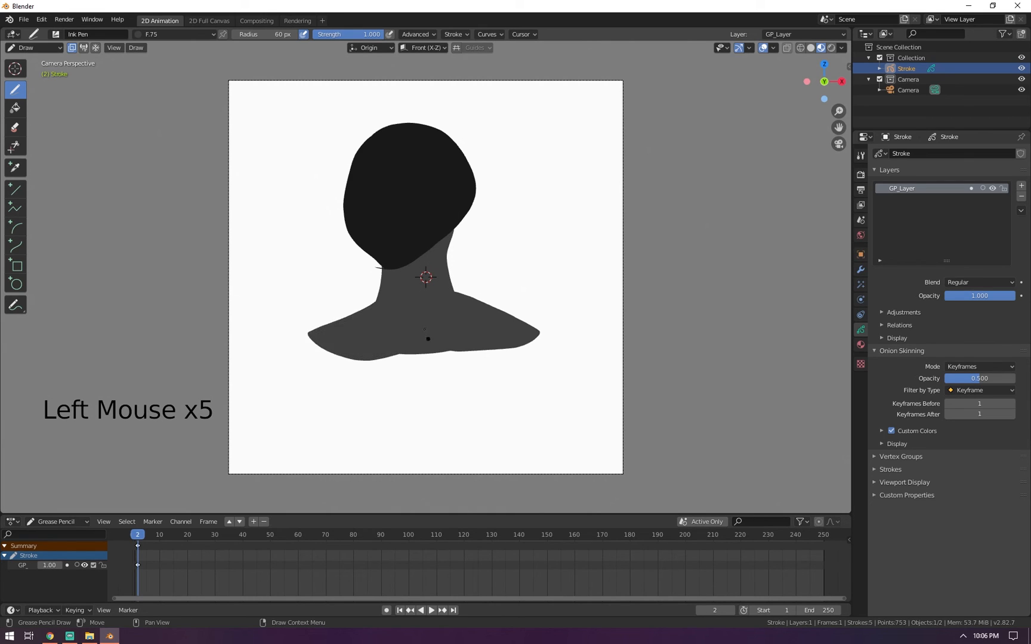
# Draw the figure's torso and both arms below the shoulders as filled F.75 shapes
pyautogui.moveTo(332, 351)
pyautogui.mouseDown()
pyautogui.moveTo(501, 373)
pyautogui.moveTo(501, 349)
pyautogui.mouseUp()
pyautogui.moveTo(352, 374); pyautogui.dragTo(480, 382)
pyautogui.moveTo(517, 326)
pyautogui.mouseDown()
pyautogui.moveTo(544, 328)
pyautogui.moveTo(563, 445)
pyautogui.moveTo(499, 389)
pyautogui.mouseUp()
pyautogui.moveTo(319, 336); pyautogui.dragTo(309, 332)
pyautogui.moveTo(309, 334)
pyautogui.mouseDown()
pyautogui.moveTo(275, 437)
pyautogui.moveTo(360, 374)
pyautogui.moveTo(263, 477)
pyautogui.moveTo(328, 399)
pyautogui.mouseUp()
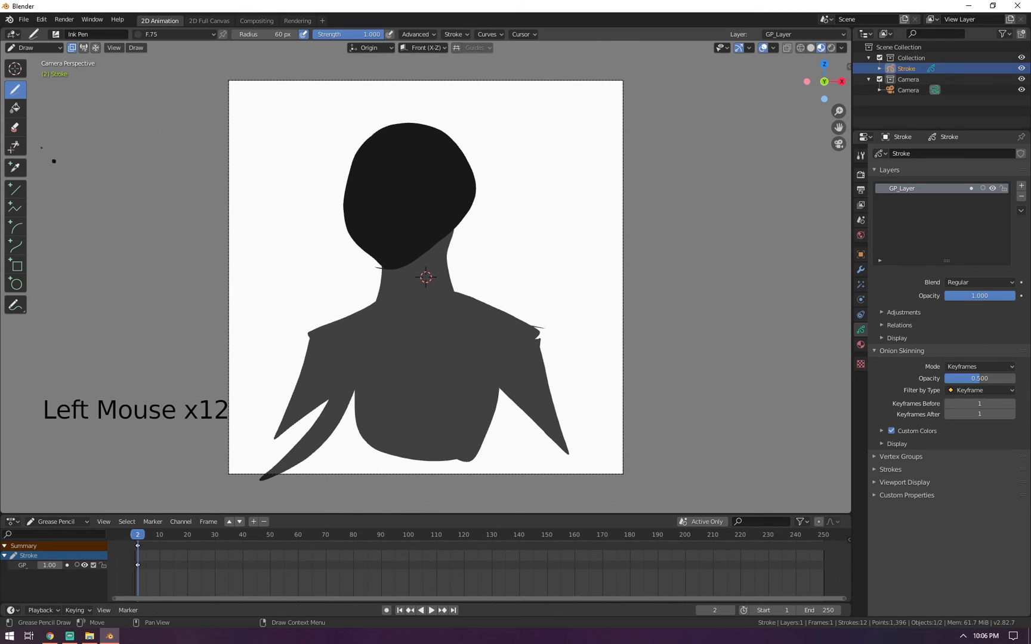
# In Sculpt Mode, enlarge the Push brush to 83 px and push the head and body outlines, undoing the last strokes
pyautogui.hotkey('ctrl', 'Tab')
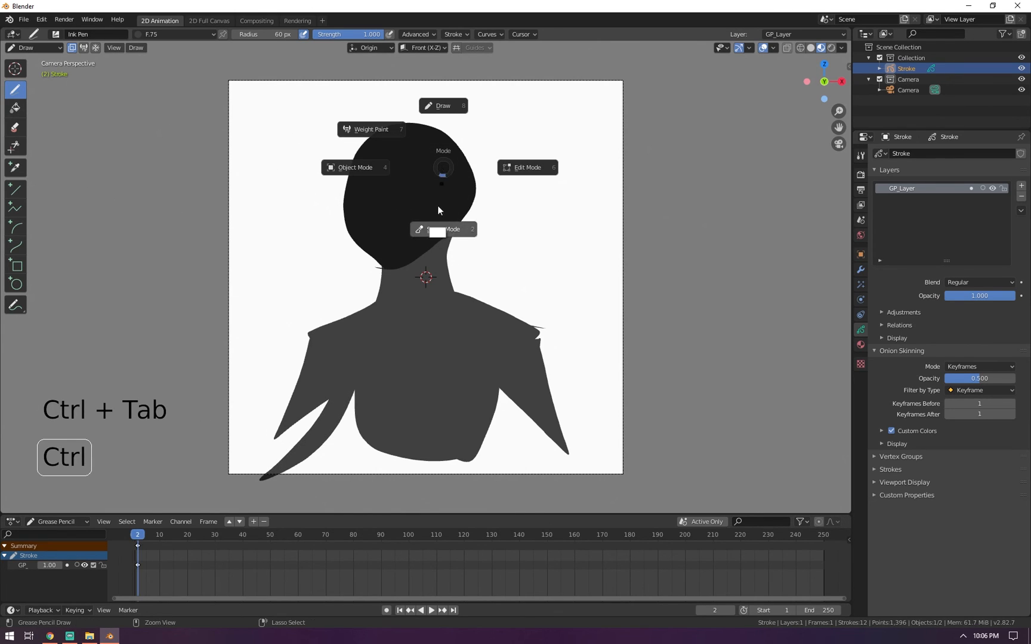
pyautogui.click(36, 47)
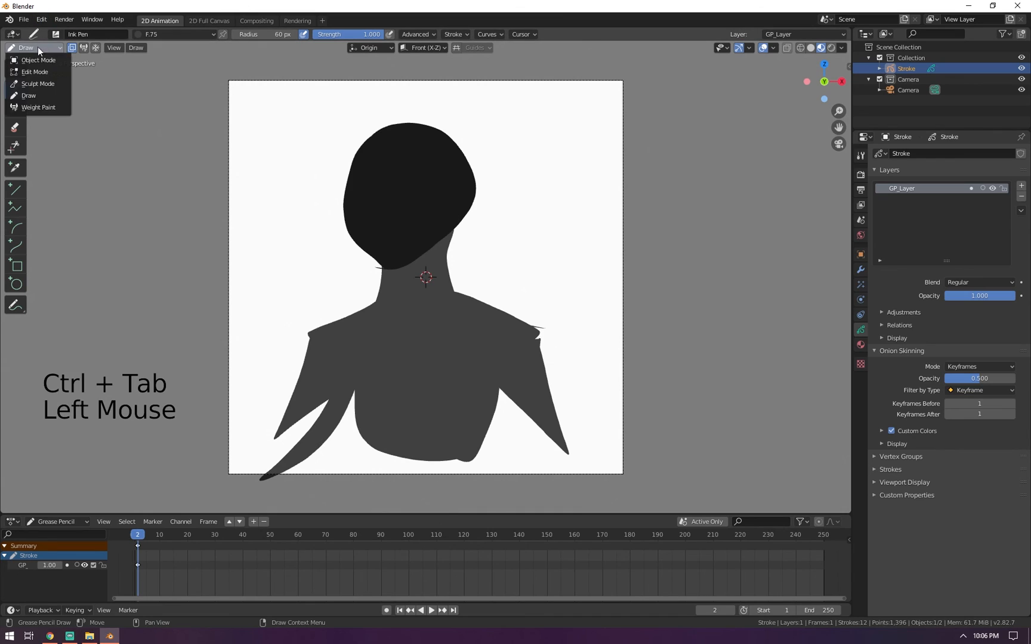
pyautogui.click(53, 90)
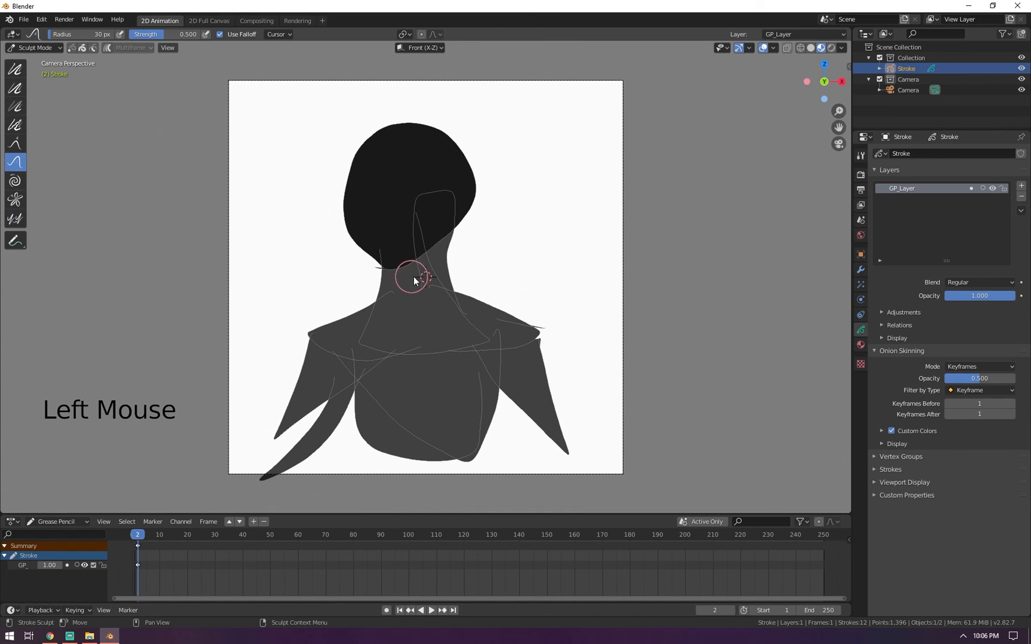
pyautogui.press('f')
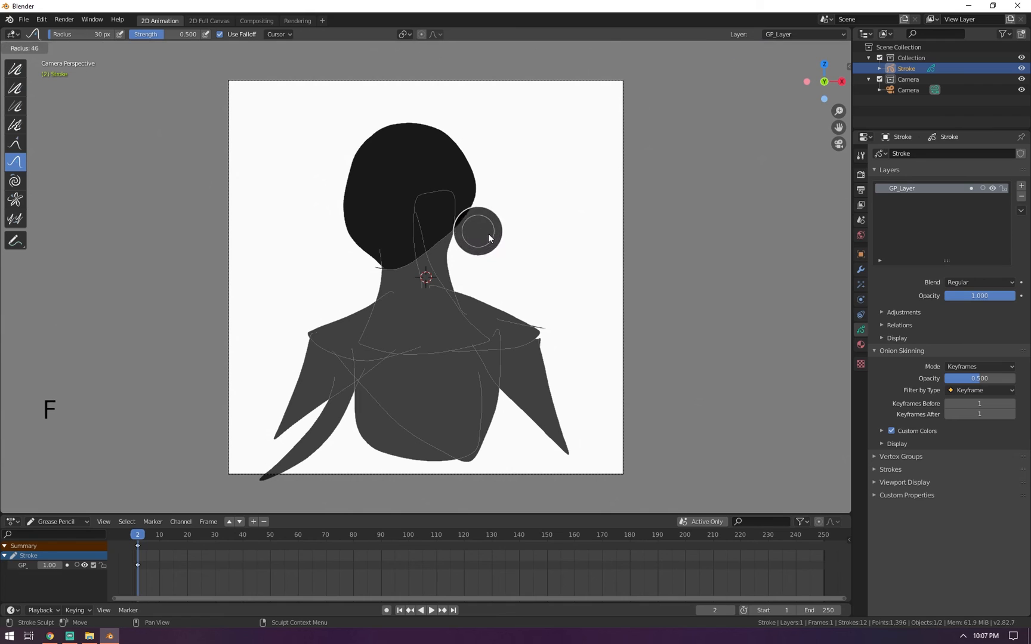
pyautogui.click(508, 237)
pyautogui.moveTo(441, 273)
pyautogui.mouseDown()
pyautogui.moveTo(473, 277)
pyautogui.moveTo(476, 175)
pyautogui.moveTo(428, 131)
pyautogui.moveTo(392, 134)
pyautogui.moveTo(375, 201)
pyautogui.moveTo(424, 219)
pyautogui.moveTo(452, 271)
pyautogui.moveTo(389, 293)
pyautogui.moveTo(369, 360)
pyautogui.moveTo(293, 433)
pyautogui.moveTo(313, 410)
pyautogui.moveTo(450, 446)
pyautogui.moveTo(386, 442)
pyautogui.moveTo(342, 366)
pyautogui.mouseUp()
pyautogui.hotkey('ctrl', 'z')
pyautogui.hotkey('ctrl', 'z')
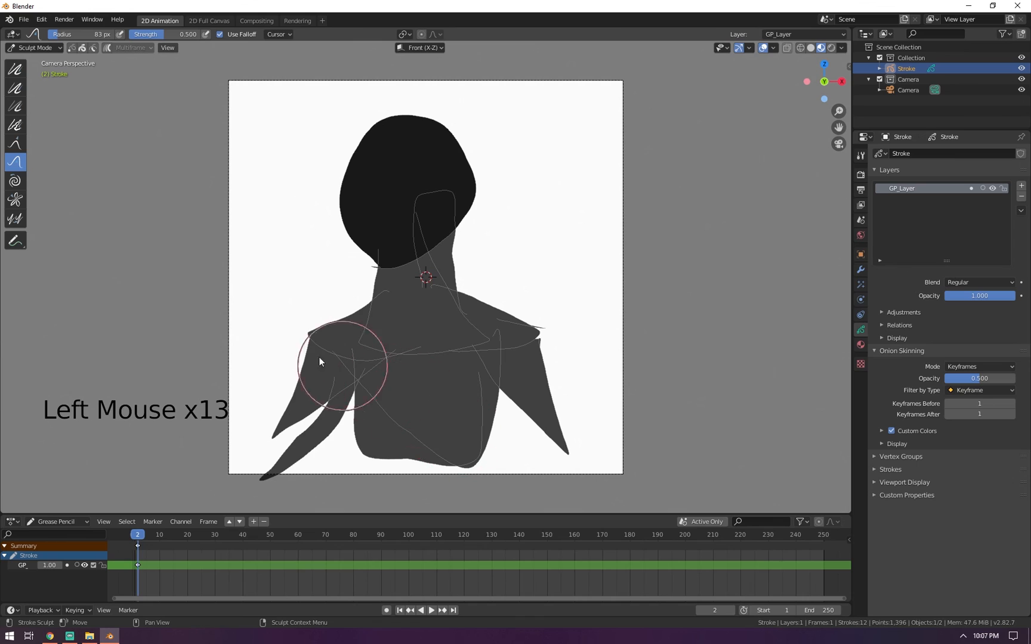
# Try pulling the head's upper edge outward with the Grab brush at a 30 px radius
pyautogui.click(15, 144)
pyautogui.moveTo(366, 126); pyautogui.dragTo(382, 99)
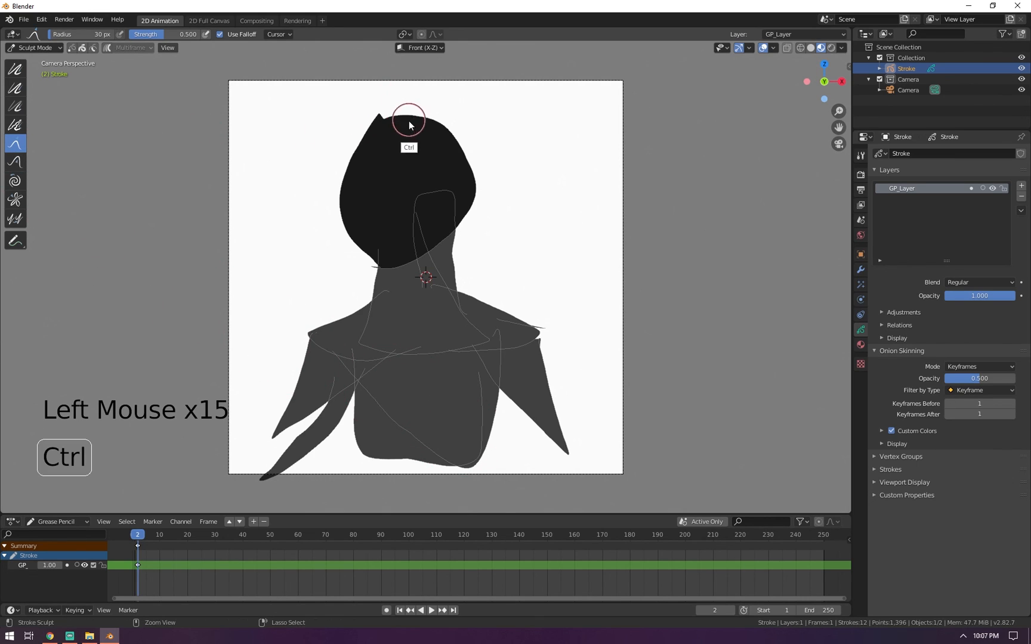
pyautogui.hotkey('ctrl', 'z')
# Reshape the head's outline with the Grab brush at a 107 px radius, and undo the last pull
pyautogui.press('f')
pyautogui.click(433, 150)
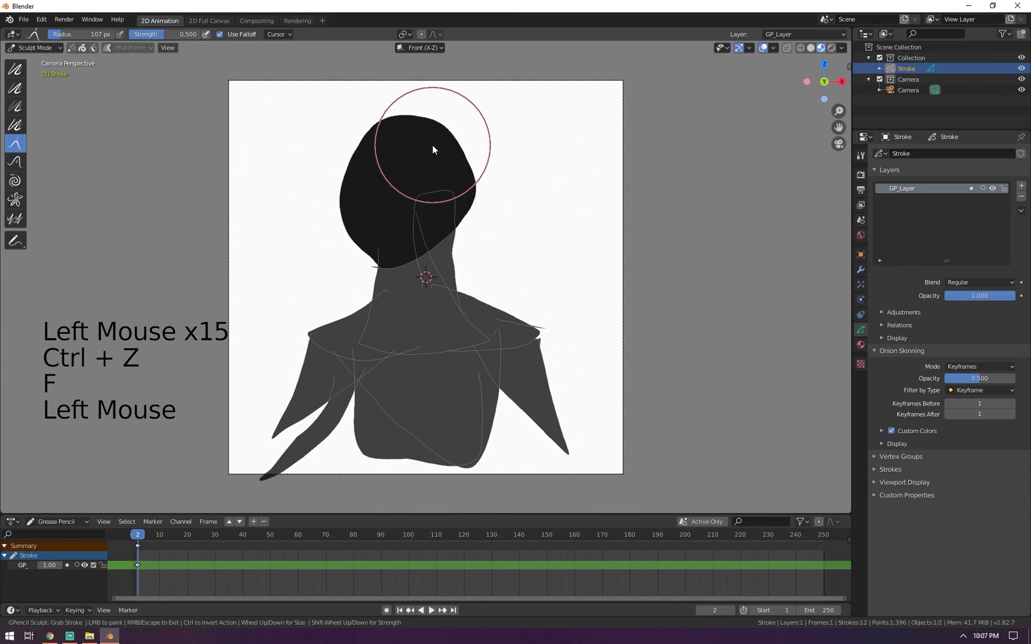
pyautogui.moveTo(471, 179); pyautogui.dragTo(482, 190)
pyautogui.click(482, 190)
pyautogui.hotkey('ctrl', 'z')
pyautogui.hotkey('ctrl', 'z')
pyautogui.hotkey('ctrl', 'z')
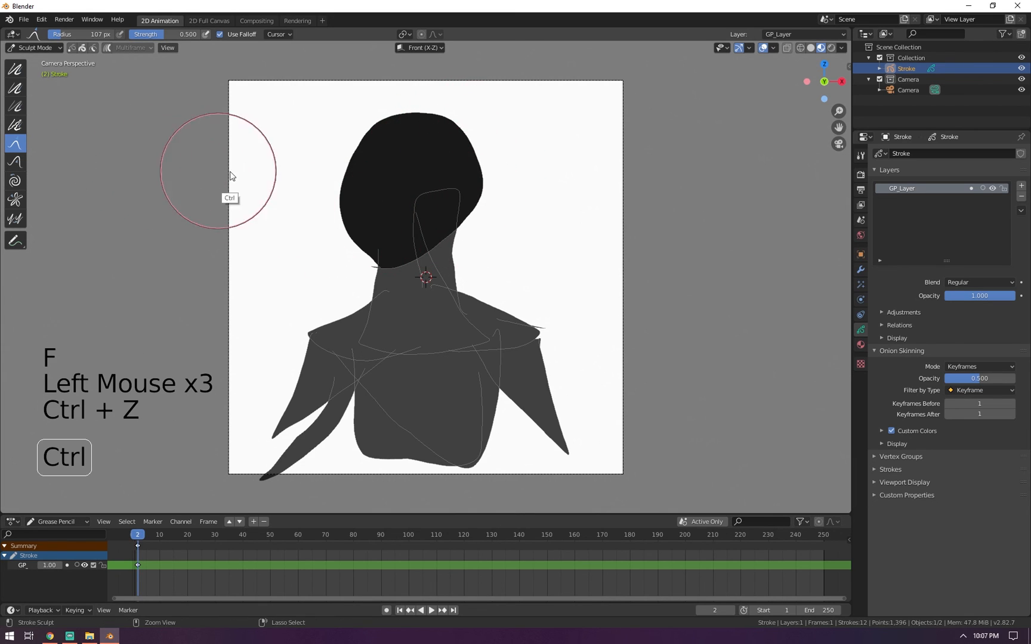
# Smooth the head and body outlines using the Smooth brush with a 101 px radius and strength 1.000
pyautogui.click(16, 71)
pyautogui.moveTo(352, 129); pyautogui.dragTo(357, 149)
pyautogui.press('f')
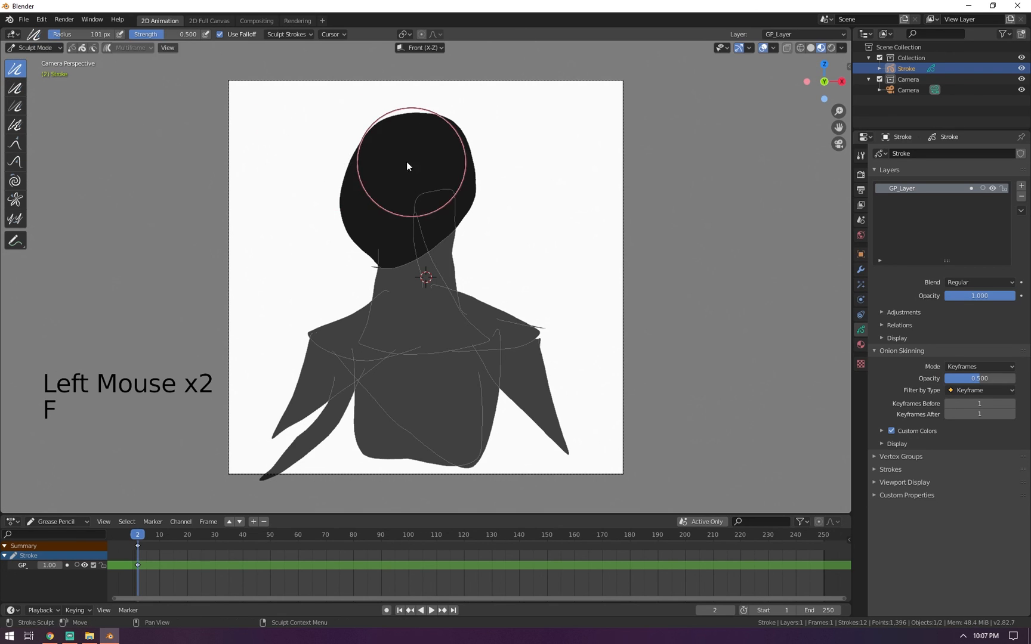
pyautogui.moveTo(154, 37); pyautogui.dragTo(255, 34)
pyautogui.moveTo(360, 137)
pyautogui.mouseDown()
pyautogui.moveTo(353, 260)
pyautogui.moveTo(417, 228)
pyautogui.moveTo(414, 325)
pyautogui.moveTo(290, 412)
pyautogui.moveTo(420, 398)
pyautogui.moveTo(548, 467)
pyautogui.mouseUp()
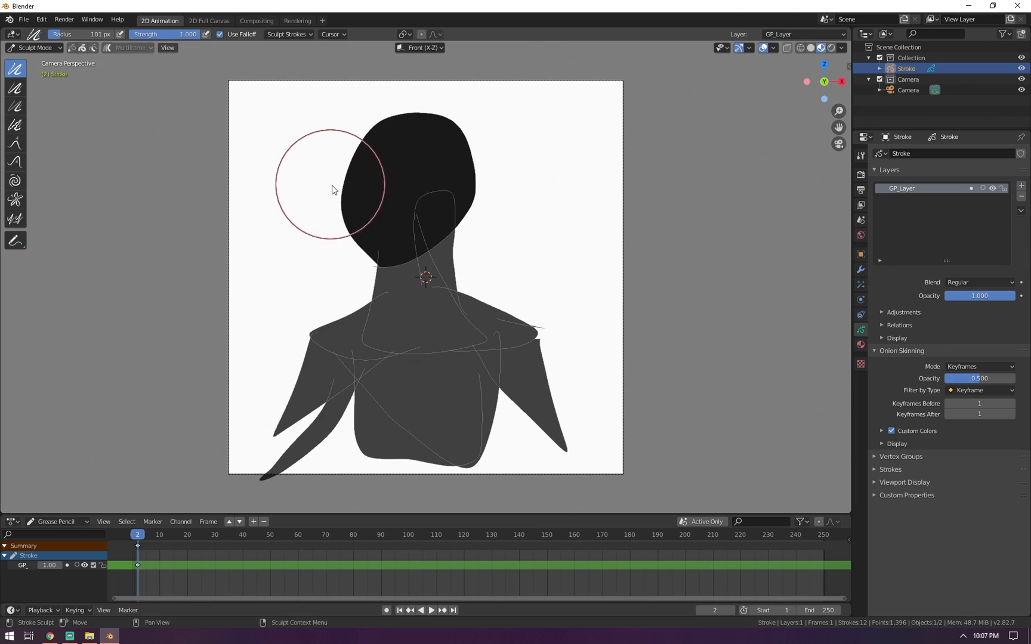
# Select the head stroke in Edit Mode and try moving it and scaling it along the X axis
pyautogui.hotkey('ctrl', 'Tab')
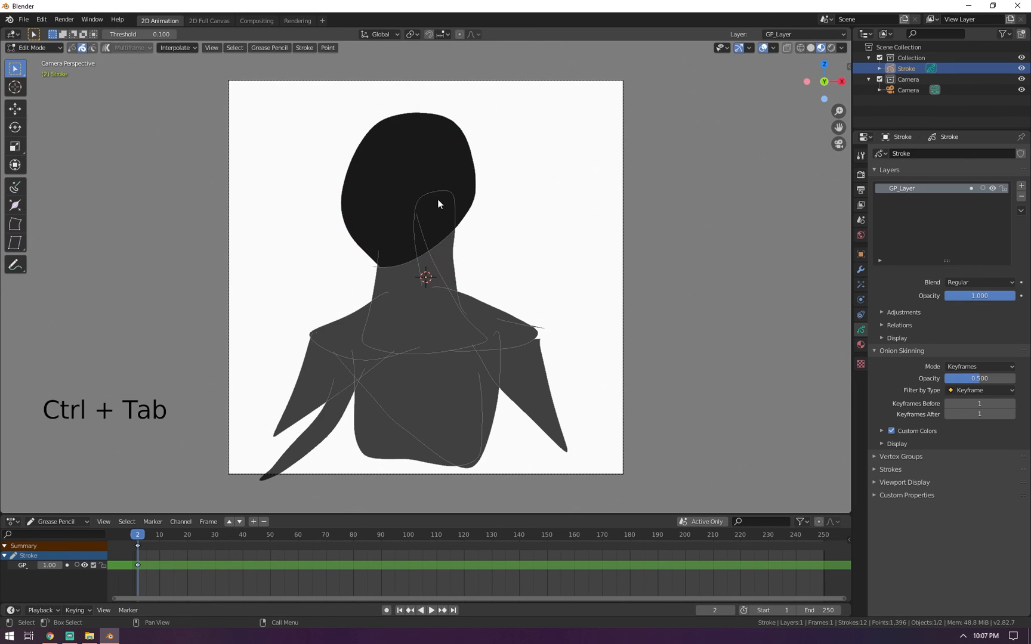
pyautogui.click(459, 212)
pyautogui.press('g')
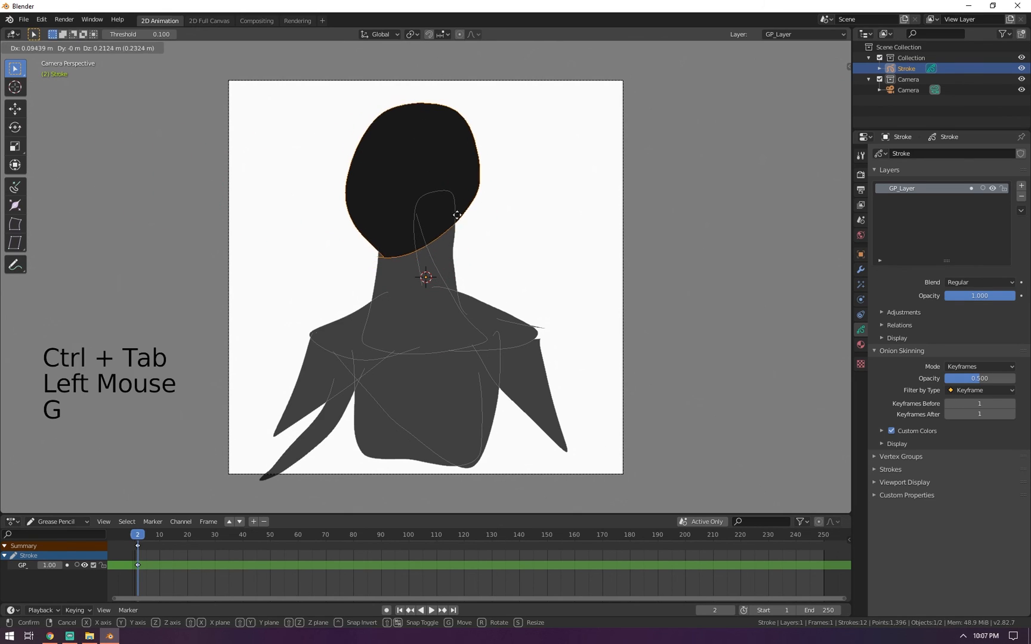
pyautogui.press('s')
pyautogui.press('x')
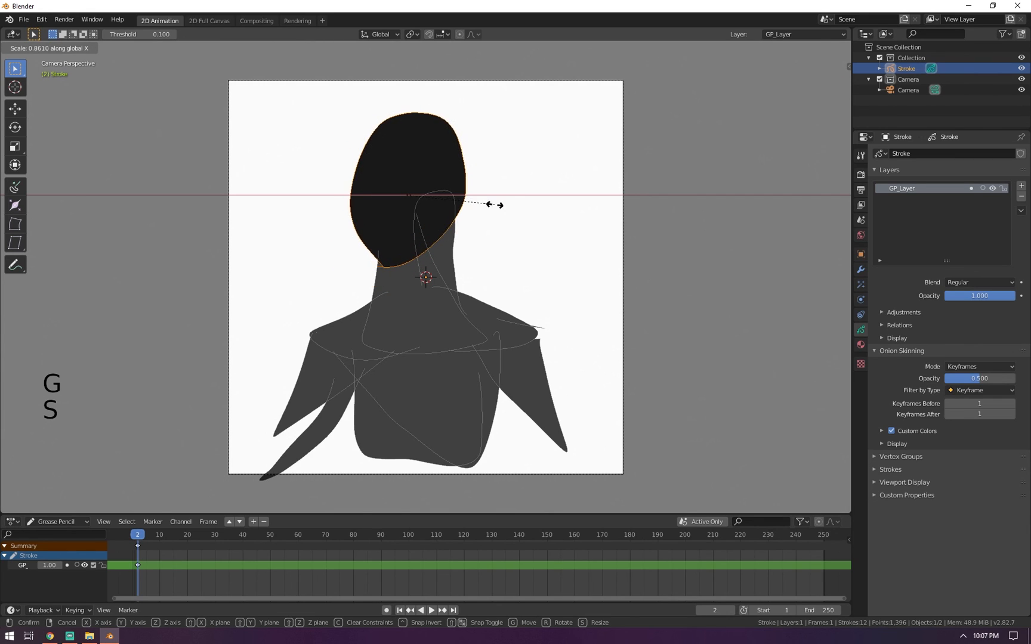
pyautogui.rightClick(493, 206)
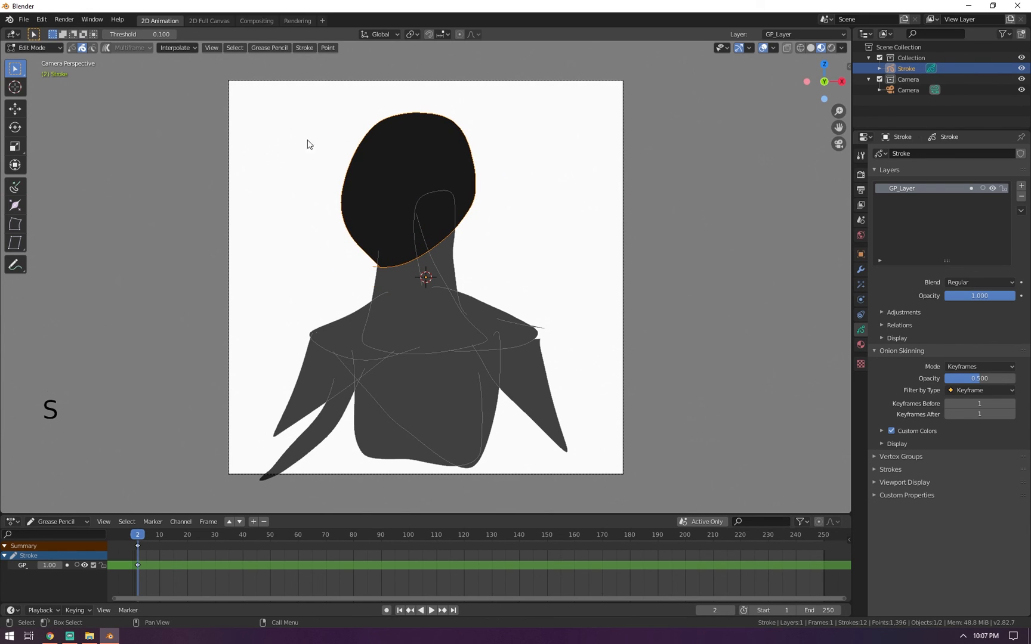